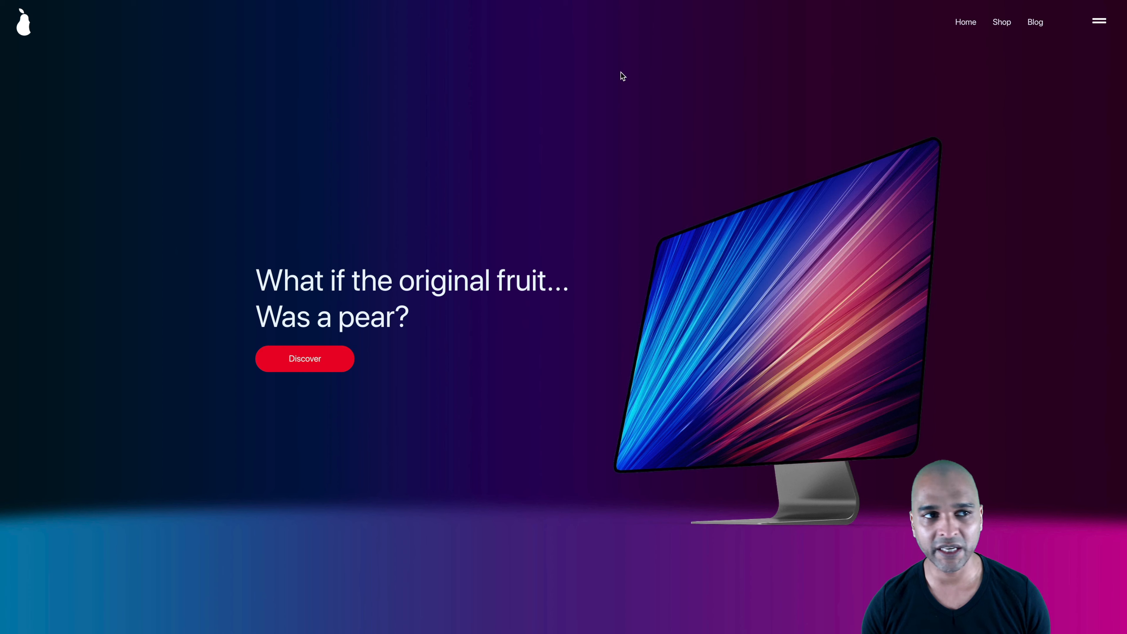
Examine how the home page header hides and reappears while scrolling at desktop width
{"action": "scroll", "coordinate": [646, 129], "scroll_direction": "down", "scroll_amount": 3}
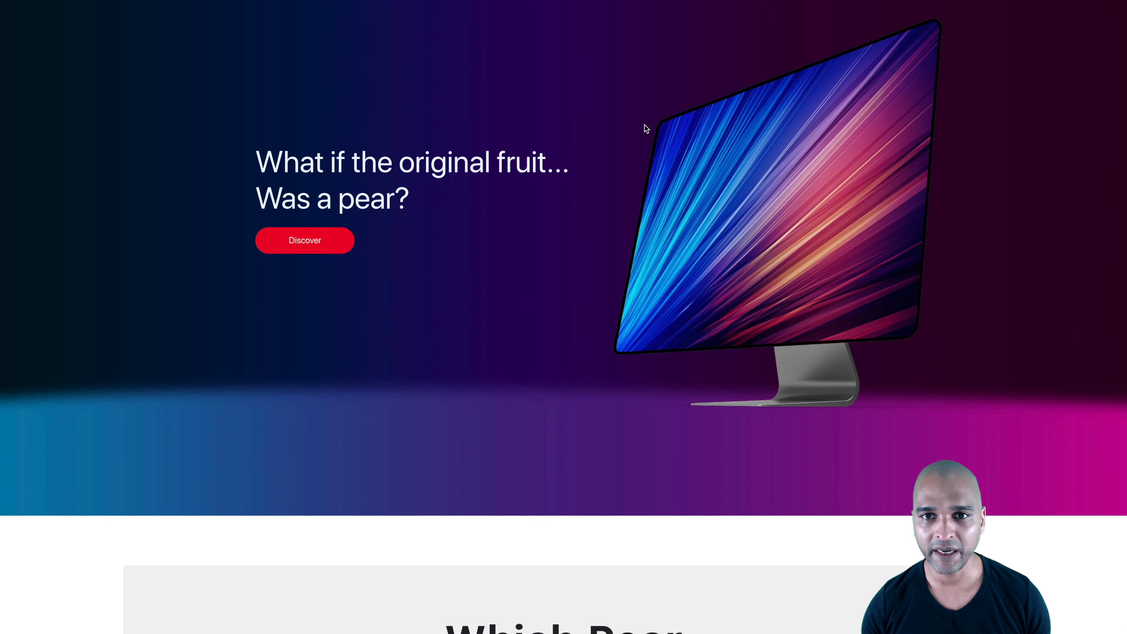
{"action": "scroll", "coordinate": [645, 126], "scroll_direction": "up", "scroll_amount": 1}
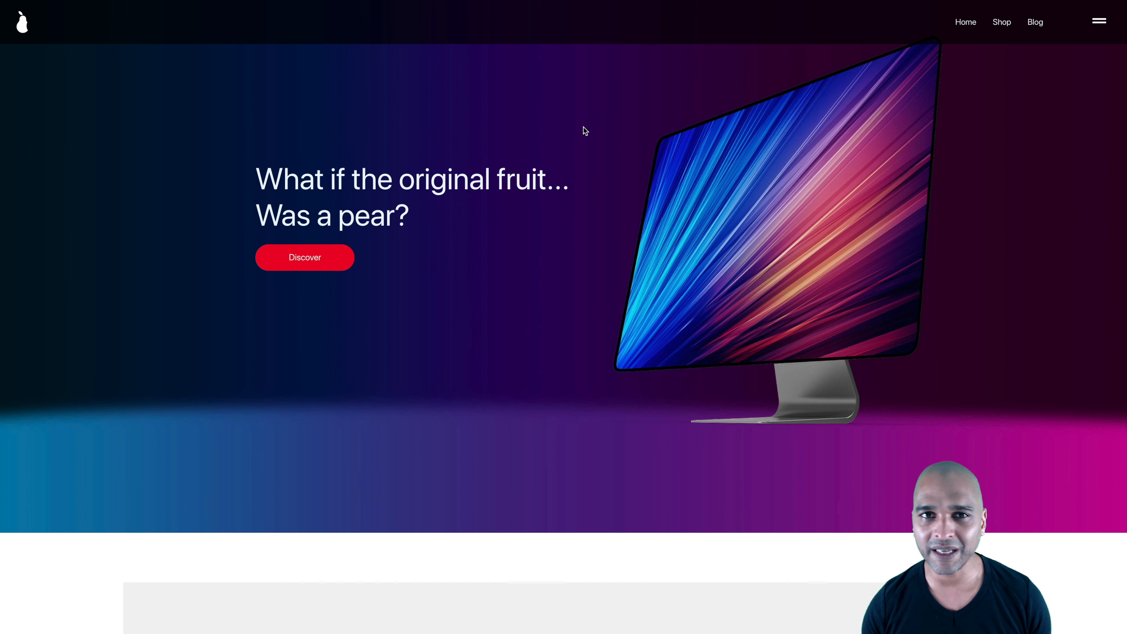
{"action": "scroll", "coordinate": [585, 131], "scroll_direction": "down", "scroll_amount": 2}
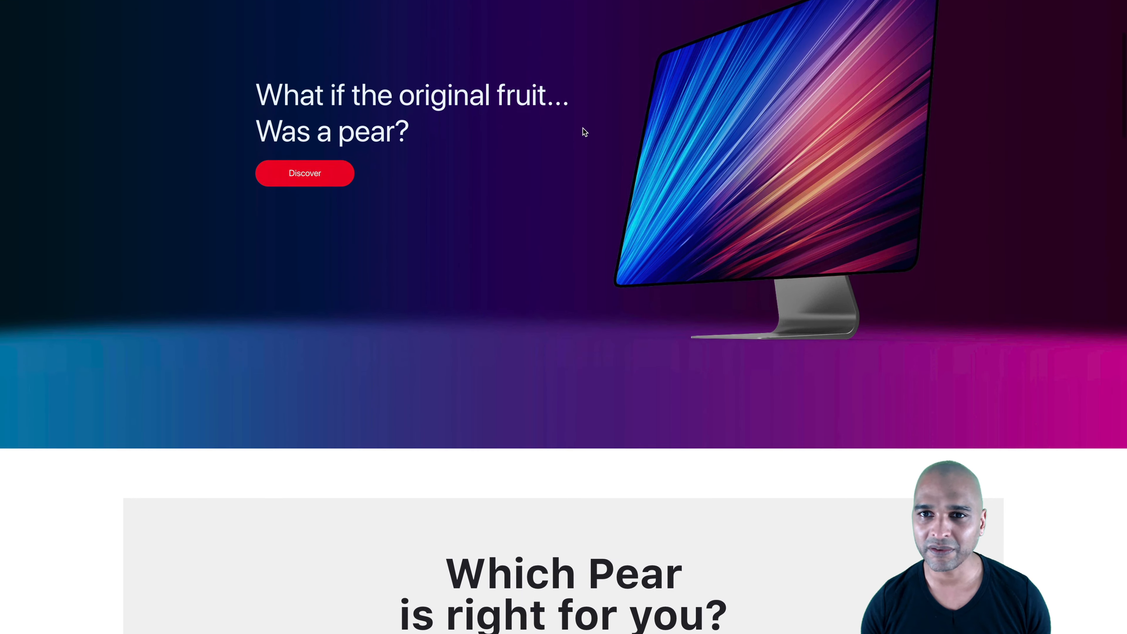
{"action": "scroll", "coordinate": [585, 131], "scroll_direction": "down", "scroll_amount": 1}
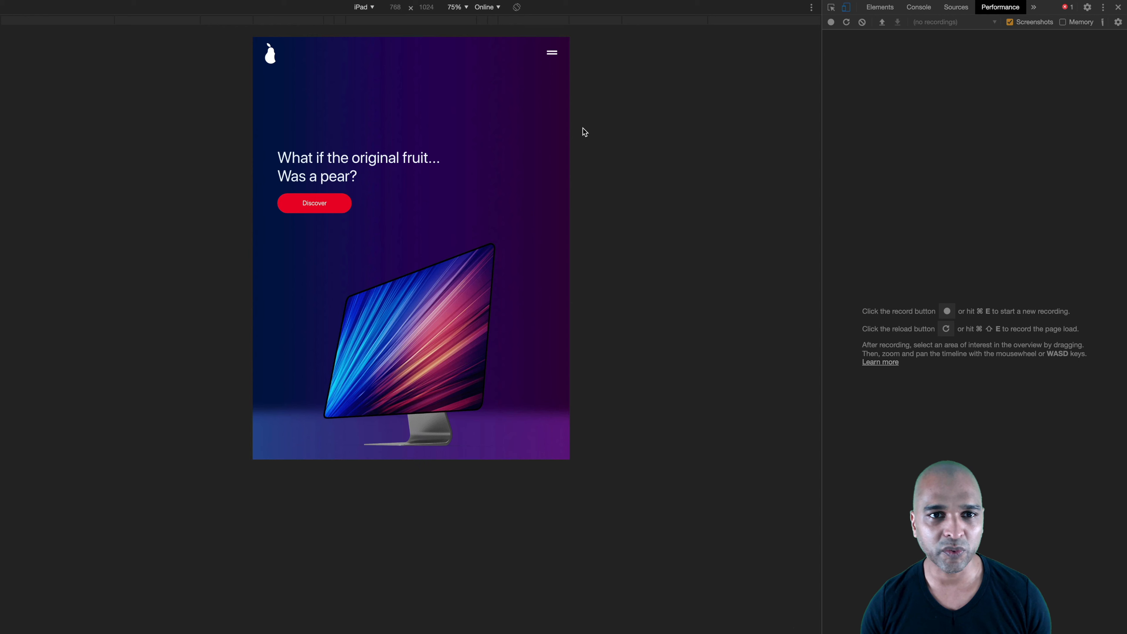
Check the header's scrolling behaviour in the iPad preview and try its navigation menu icon
{"action": "scroll", "coordinate": [442, 208], "scroll_direction": "down", "scroll_amount": 5}
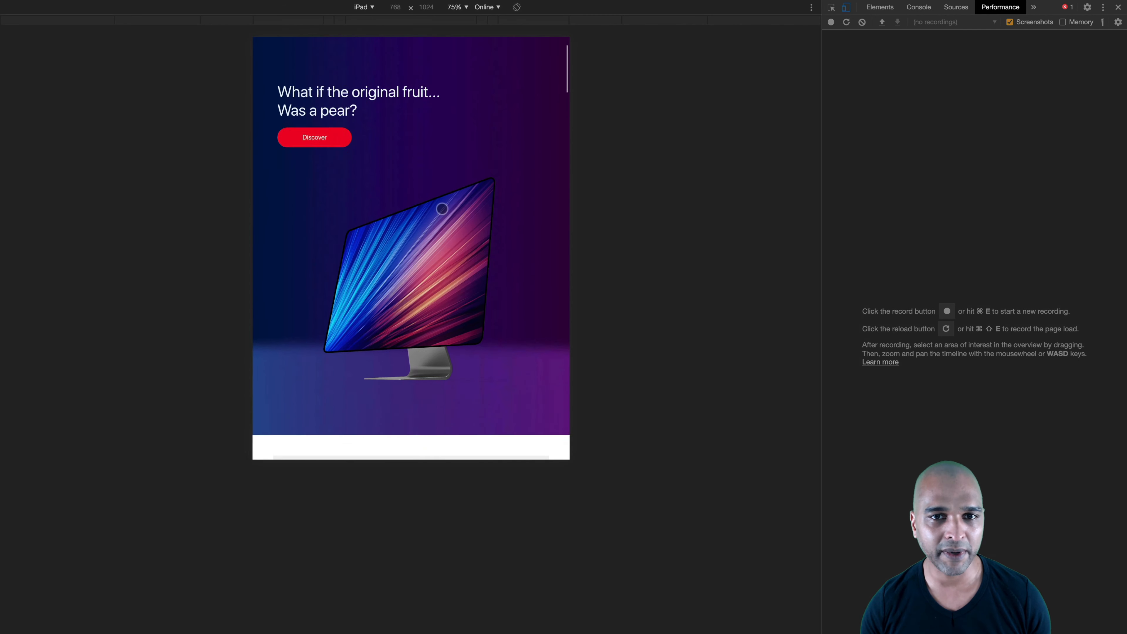
{"action": "scroll", "coordinate": [443, 209], "scroll_direction": "down", "scroll_amount": 2}
{"action": "scroll", "coordinate": [442, 209], "scroll_direction": "up", "scroll_amount": 1}
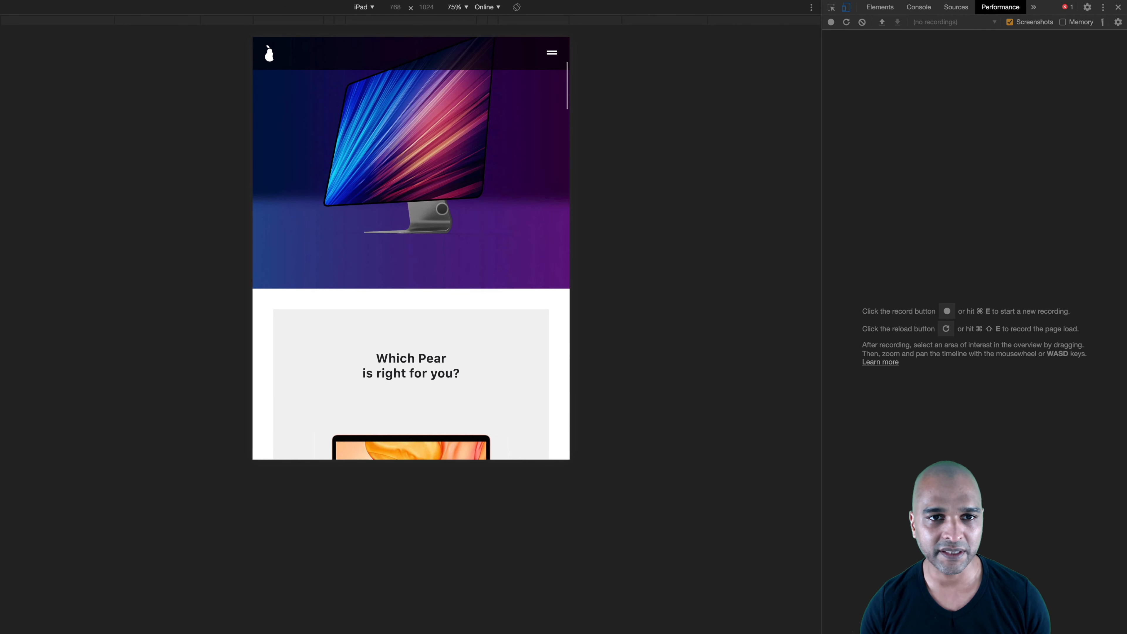
{"action": "scroll", "coordinate": [442, 209], "scroll_direction": "down", "scroll_amount": 5}
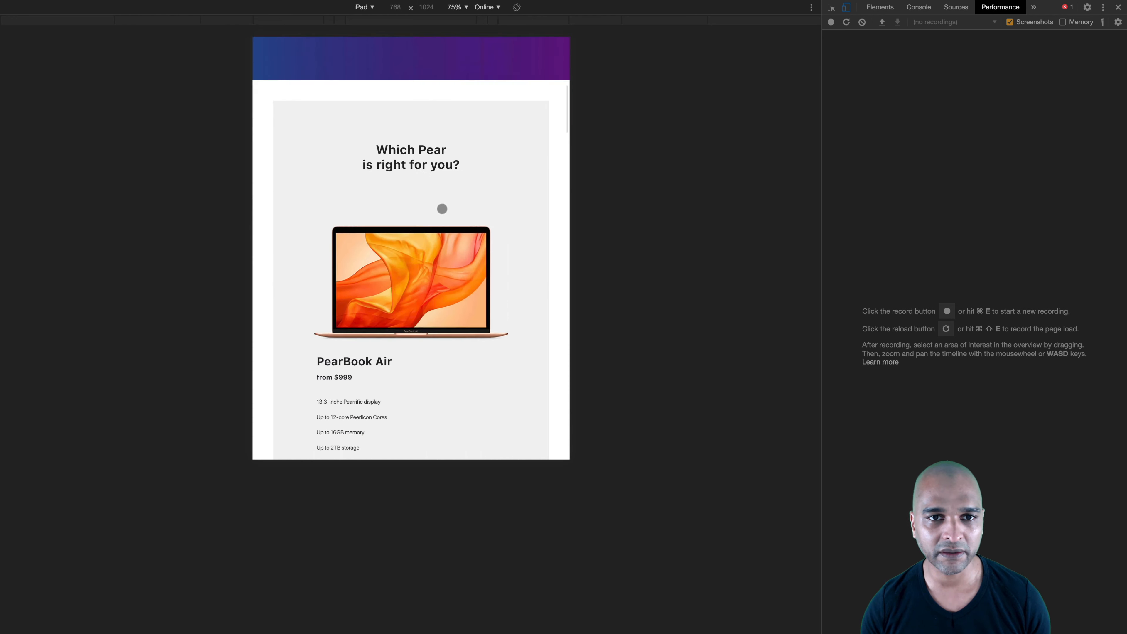
{"action": "scroll", "coordinate": [495, 135], "scroll_direction": "up", "scroll_amount": 1}
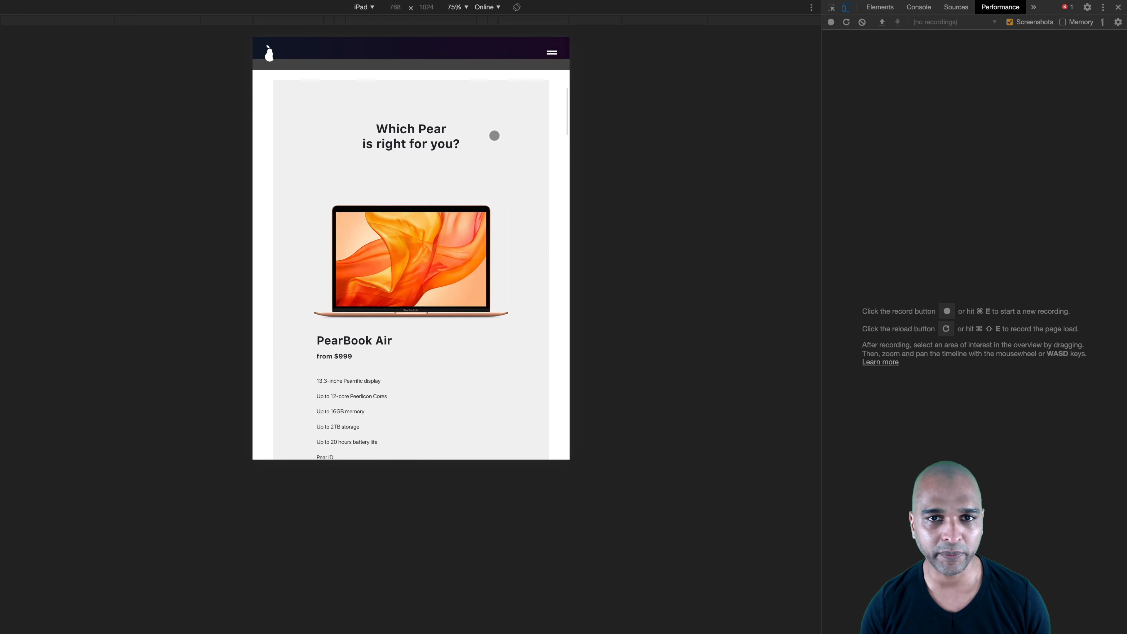
{"action": "left_click", "coordinate": [554, 52]}
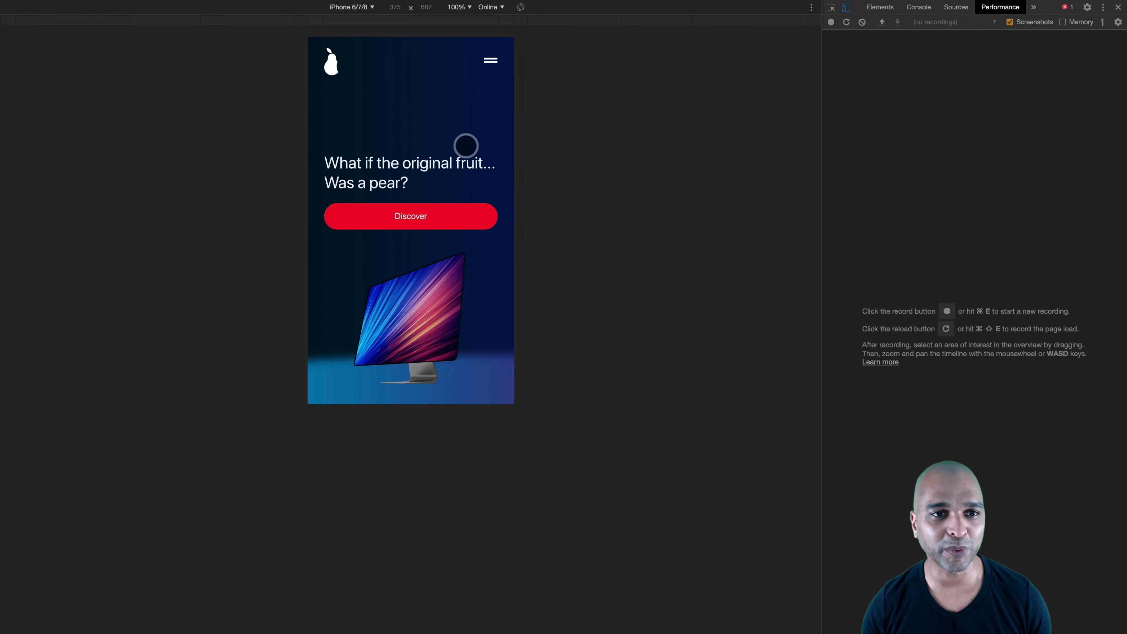
Check the header's scrolling behaviour in the iPhone 6/7/8 preview and try its navigation menu icon
{"action": "scroll", "coordinate": [466, 146], "scroll_direction": "down", "scroll_amount": 5}
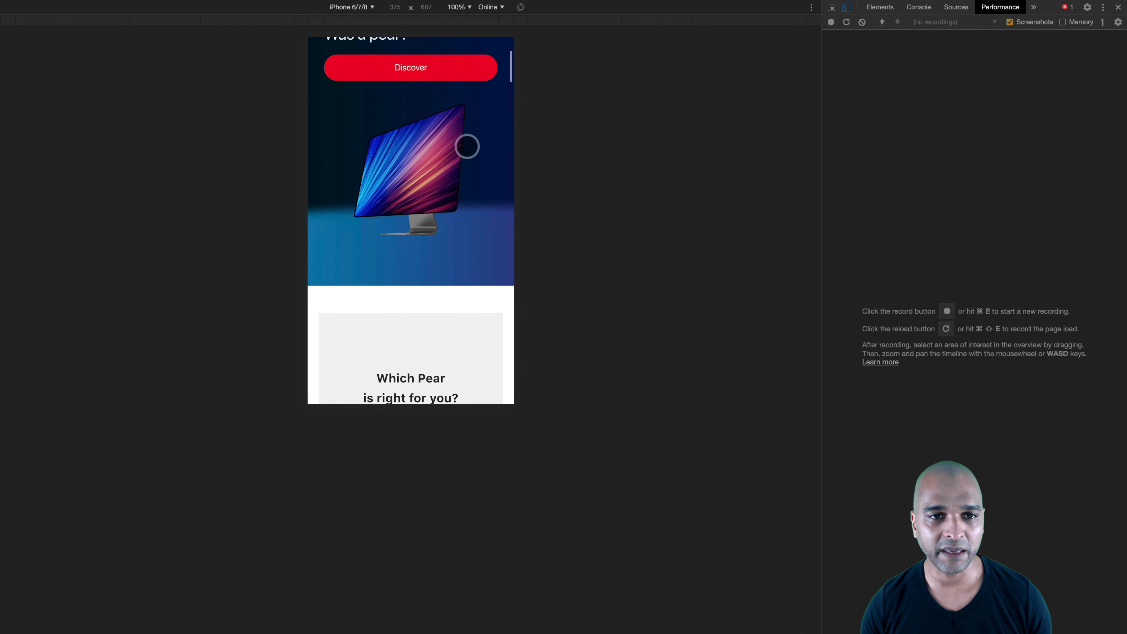
{"action": "scroll", "coordinate": [467, 146], "scroll_direction": "down", "scroll_amount": 3}
{"action": "scroll", "coordinate": [467, 146], "scroll_direction": "up", "scroll_amount": 1}
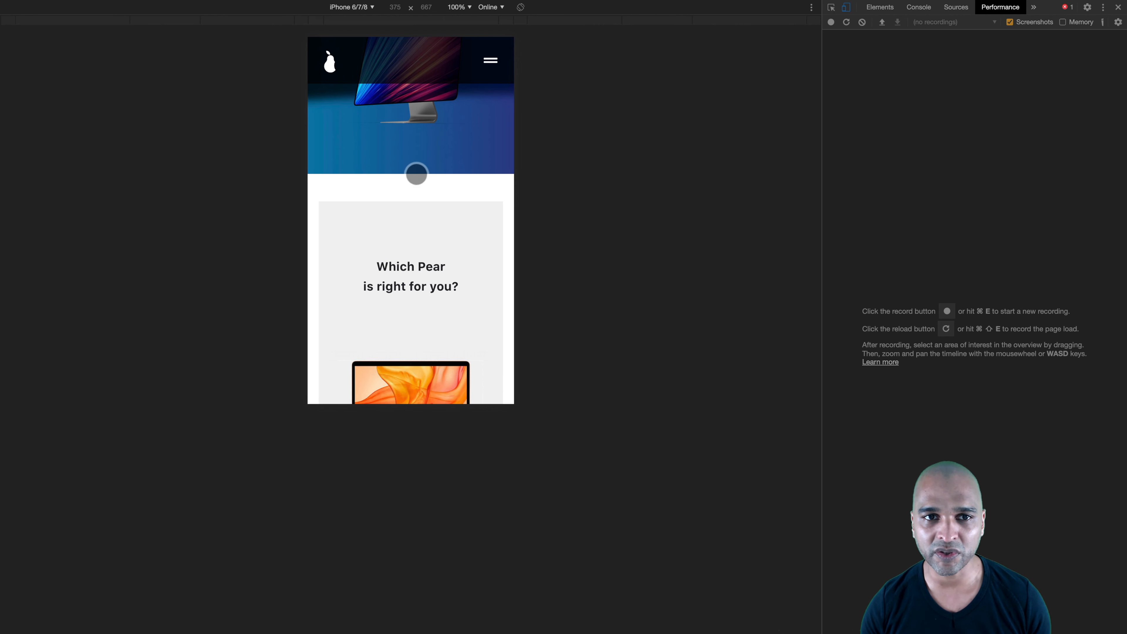
{"action": "scroll", "coordinate": [416, 174], "scroll_direction": "down", "scroll_amount": 5}
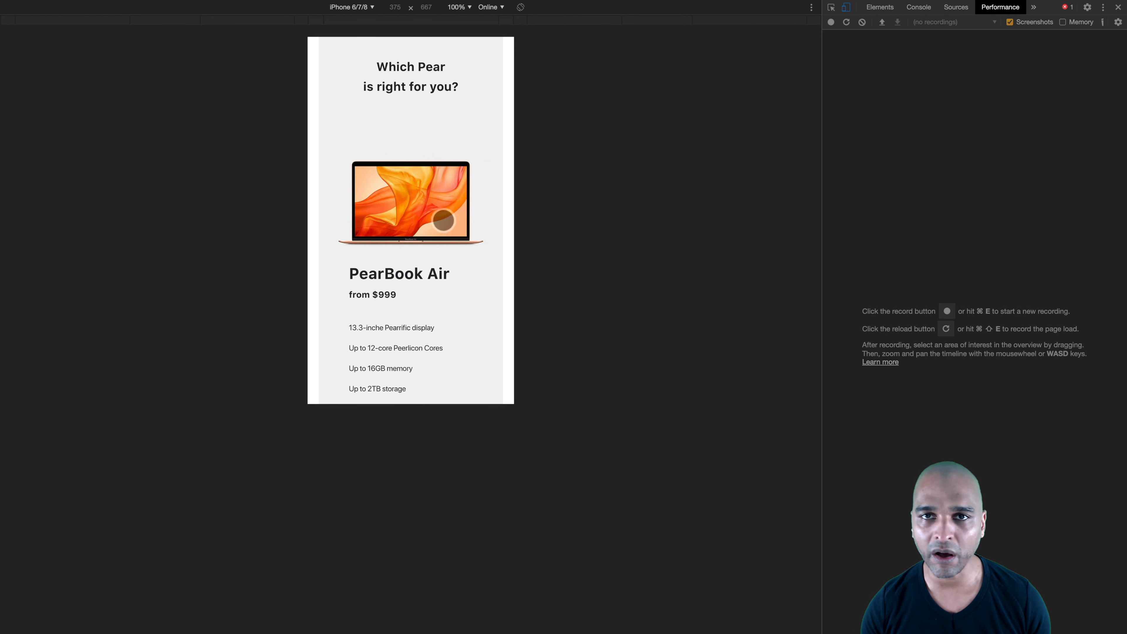
{"action": "scroll", "coordinate": [456, 131], "scroll_direction": "up", "scroll_amount": 5}
{"action": "left_click", "coordinate": [502, 68]}
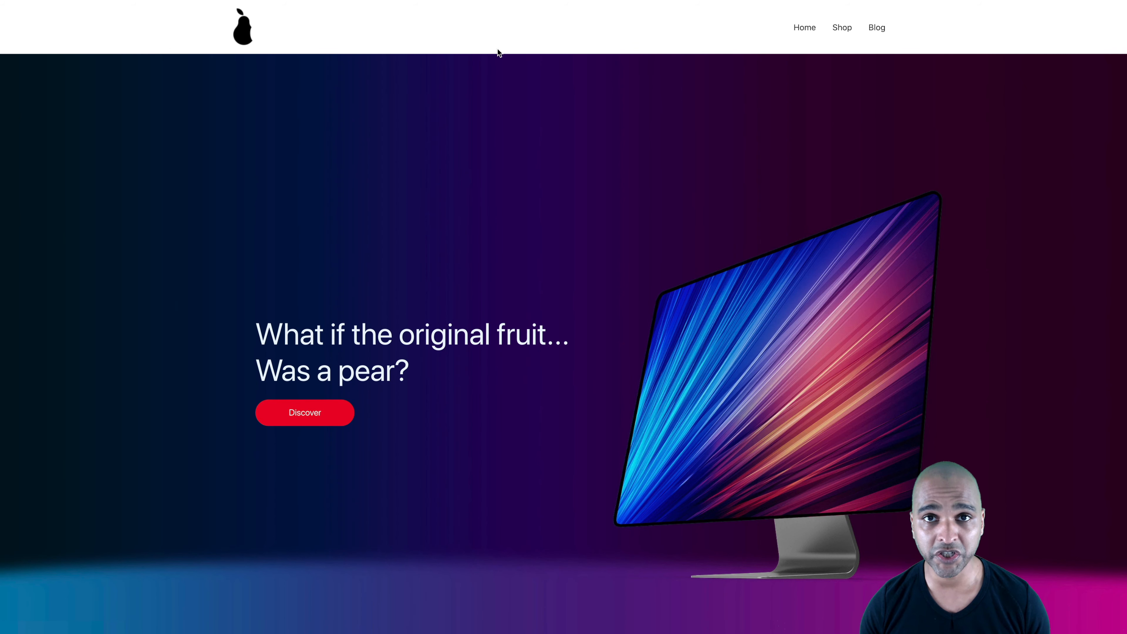
Switch to the page version with the transparent header and examine the header while scrolling
{"action": "key", "text": "ctrl+Tab"}
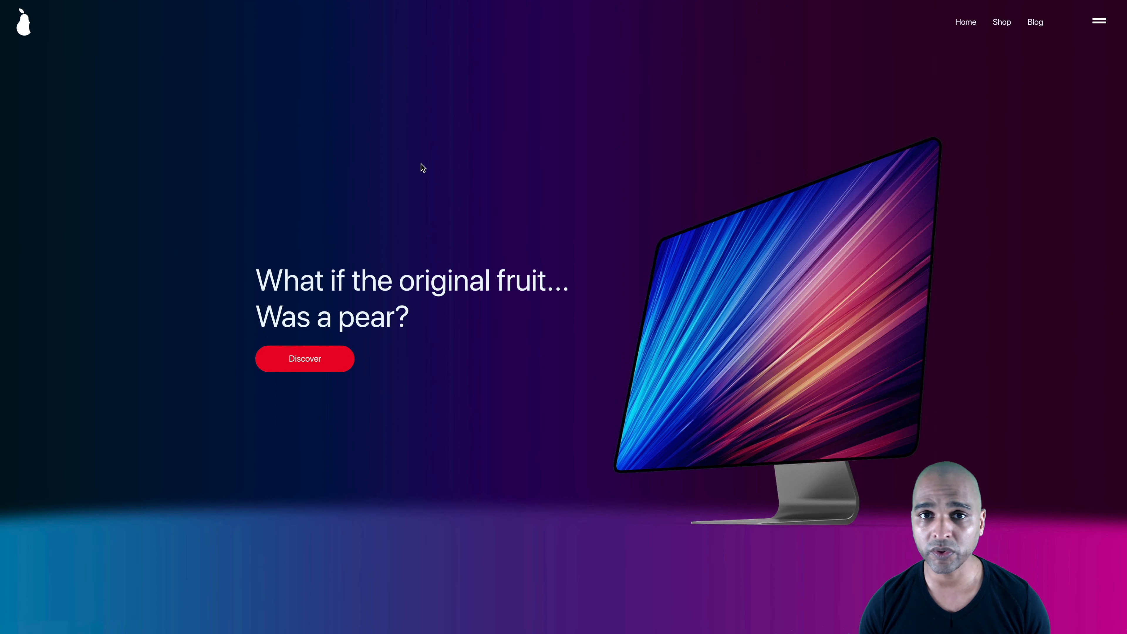
{"action": "scroll", "coordinate": [422, 164], "scroll_direction": "down", "scroll_amount": 3}
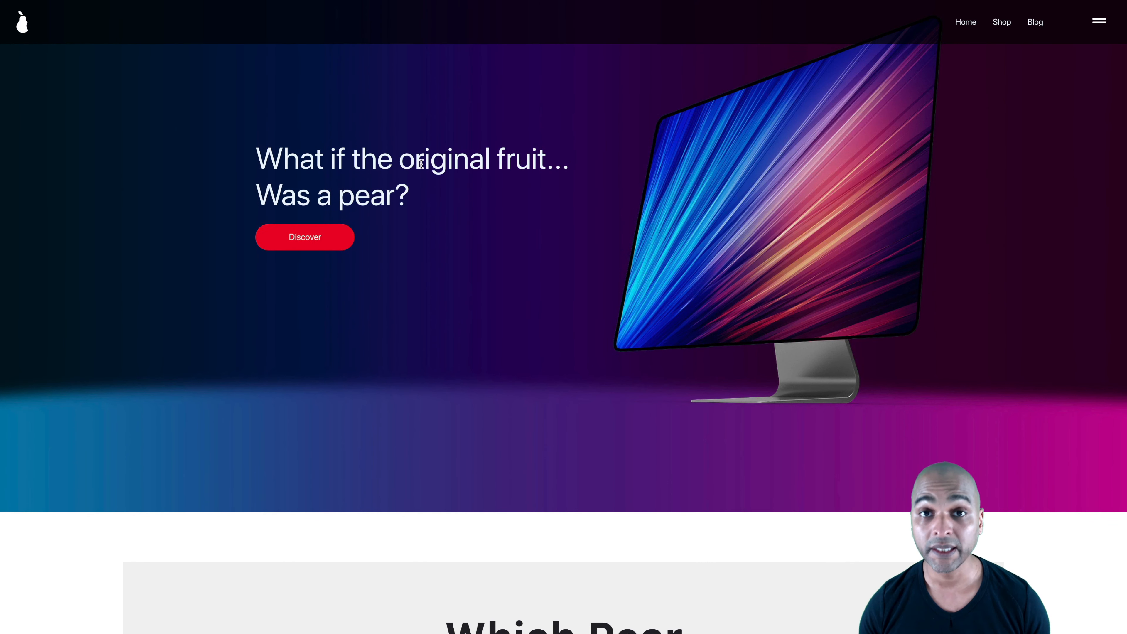
Switch to the WordPress dashboard, open the site's menu settings and view which menus can be edited
{"action": "key", "text": "ctrl+Right"}
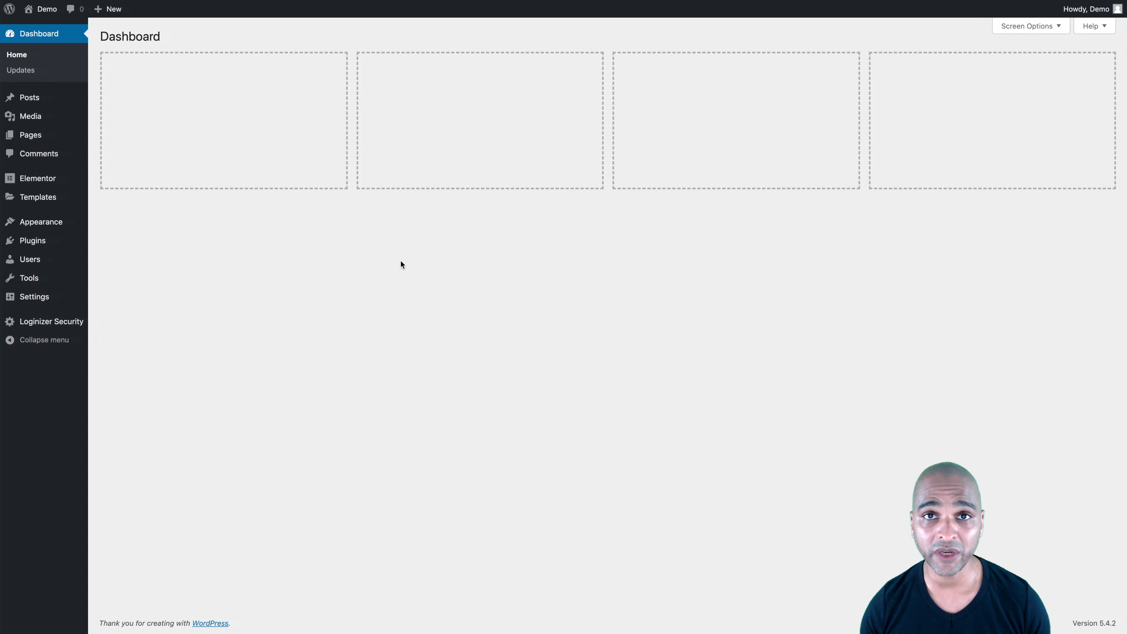
{"action": "mouse_move", "coordinate": [42, 224]}
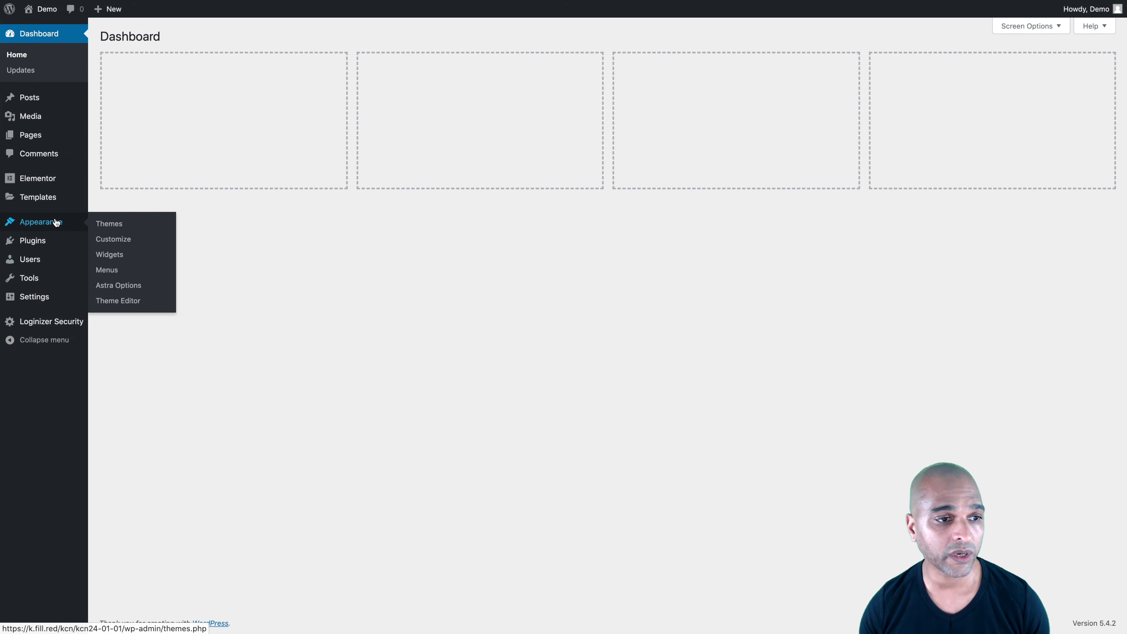
{"action": "left_click", "coordinate": [108, 272]}
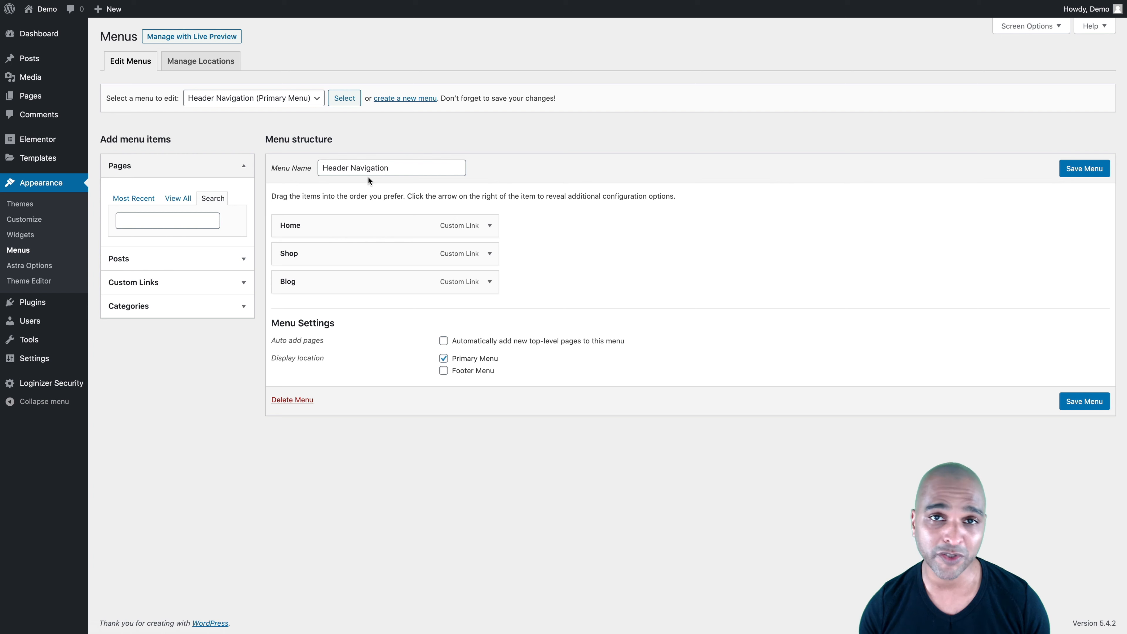
{"action": "left_click", "coordinate": [263, 100]}
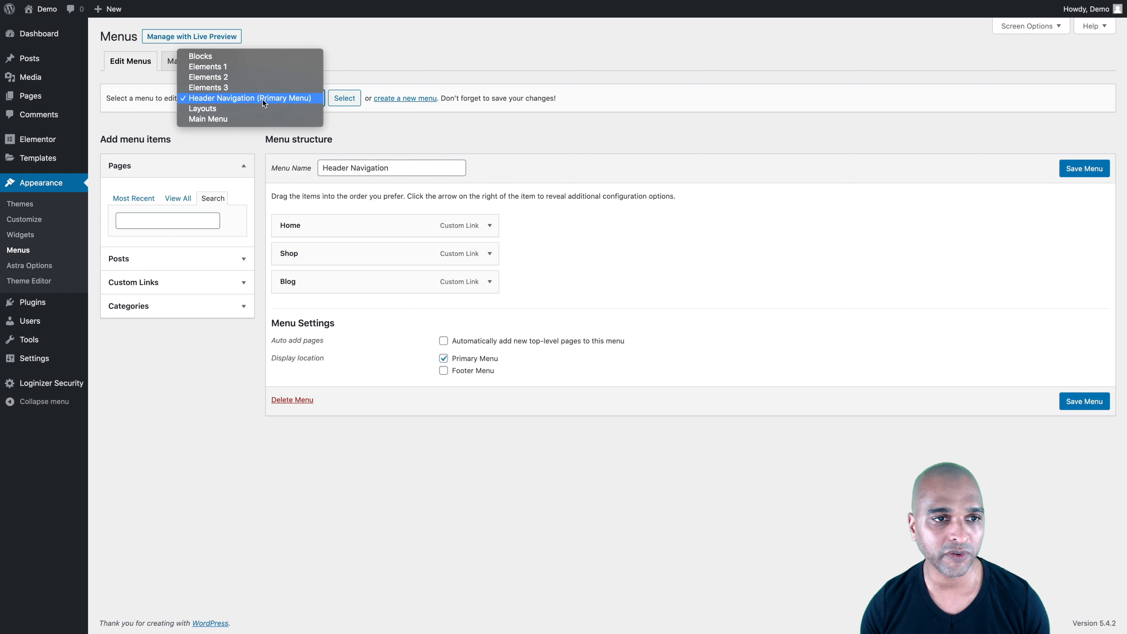
{"action": "left_click", "coordinate": [356, 144]}
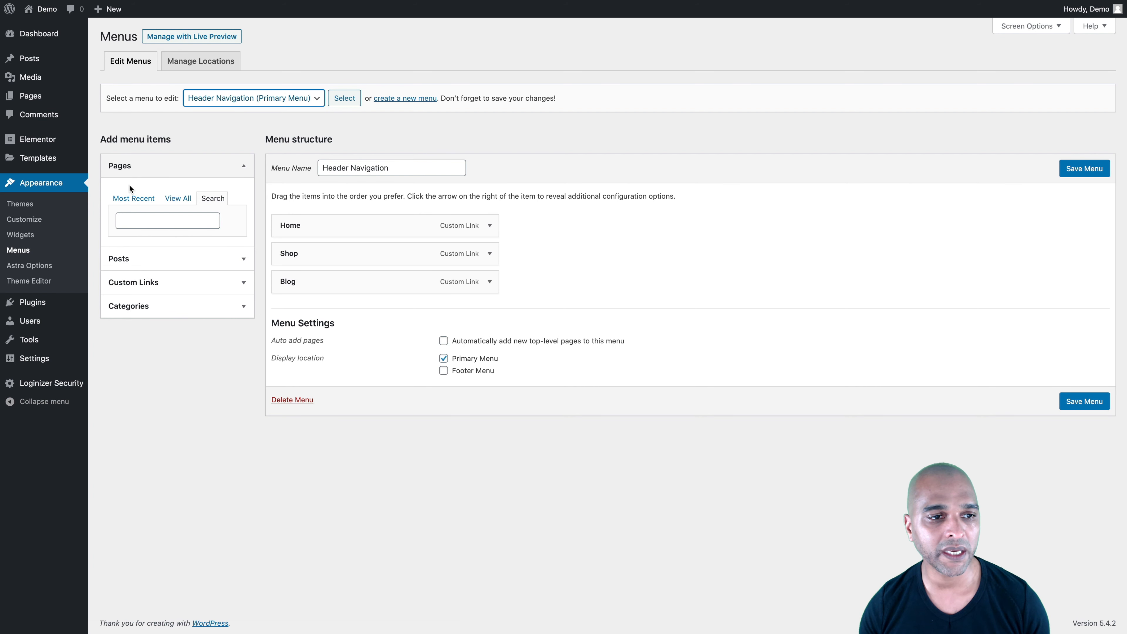
Try adding the A-Tmp page to the Header Navigation menu, remove it again and save the menu
{"action": "left_click", "coordinate": [130, 201]}
{"action": "left_click", "coordinate": [119, 219]}
{"action": "left_click", "coordinate": [203, 334]}
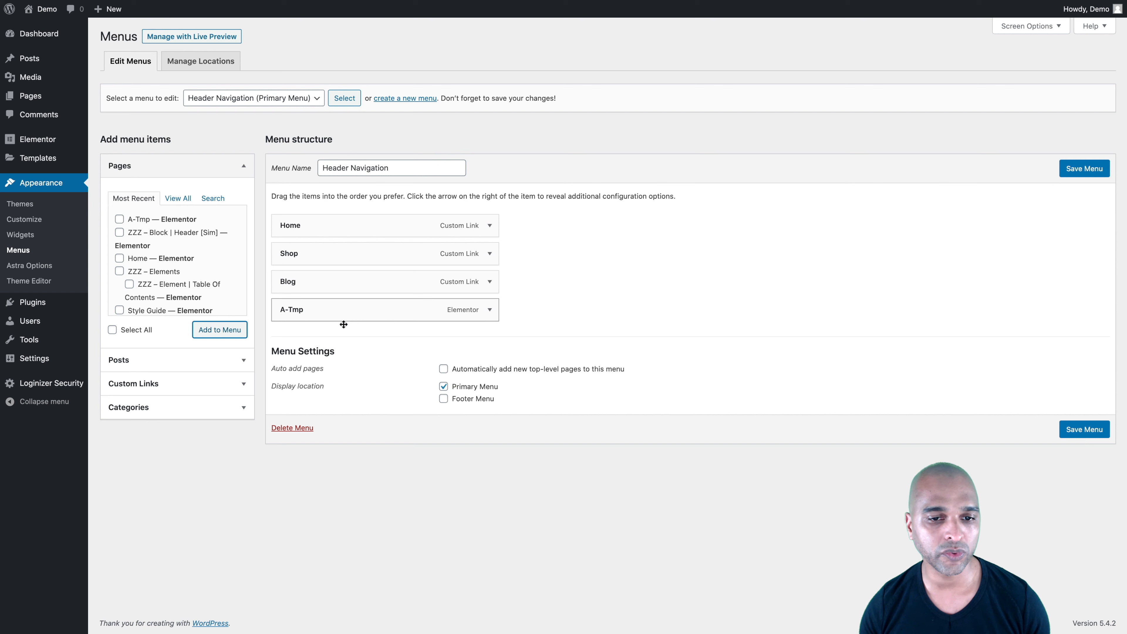
{"action": "left_click", "coordinate": [489, 309]}
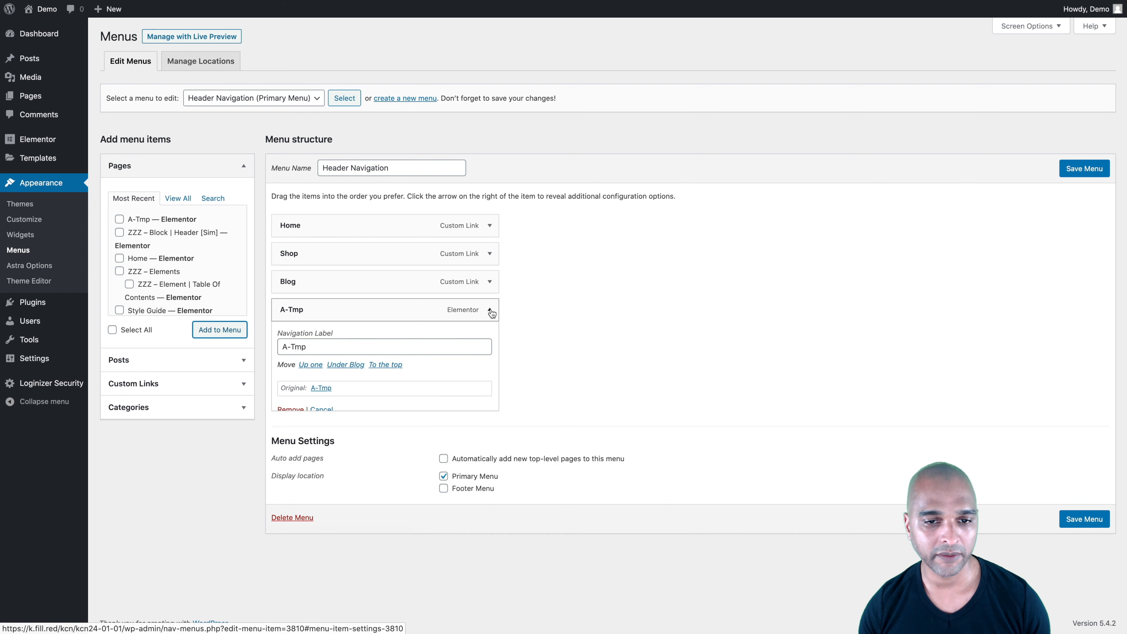
{"action": "left_click", "coordinate": [291, 410]}
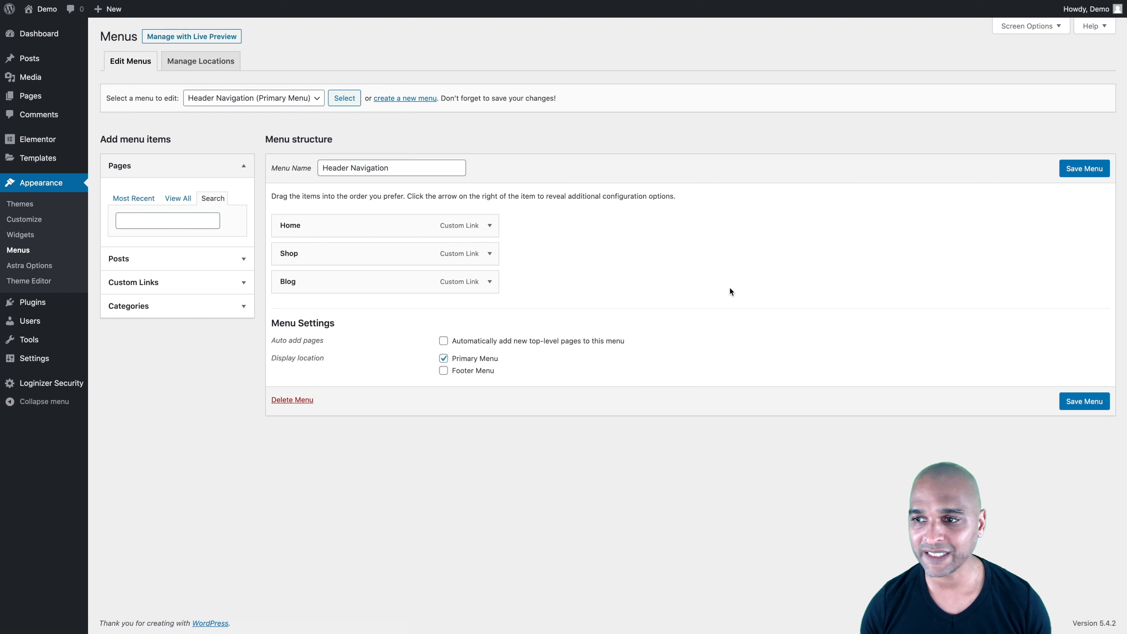
{"action": "left_click", "coordinate": [1082, 401]}
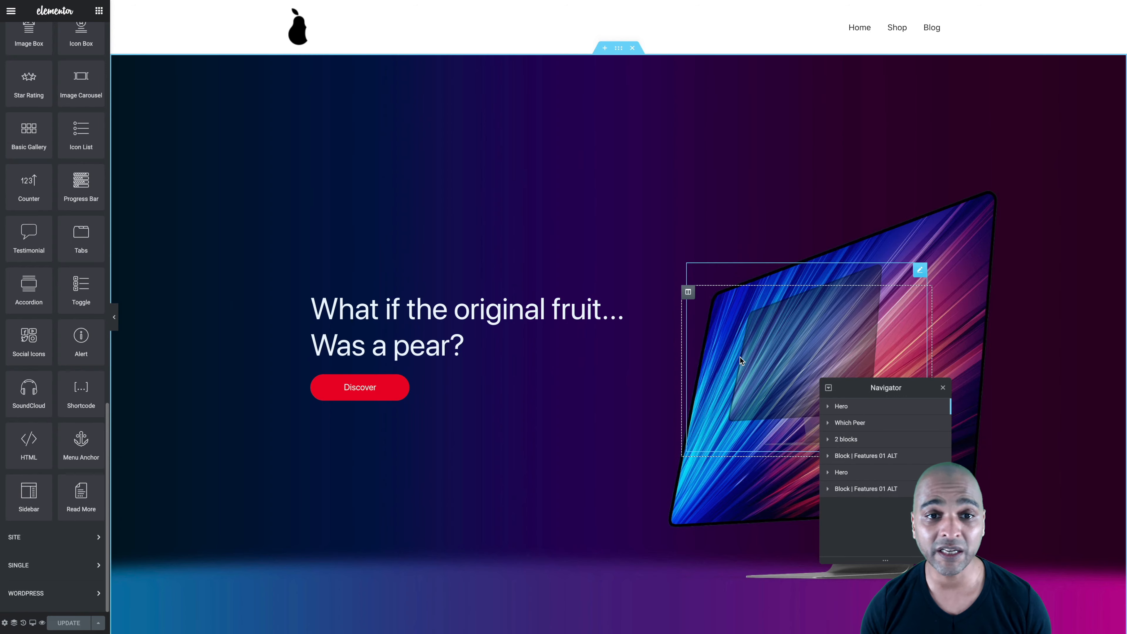
Look through the home page sections in the Elementor editor, from the hero down to the Accessories and Students blocks
{"action": "scroll", "coordinate": [500, 375], "scroll_direction": "down", "scroll_amount": 6}
{"action": "scroll", "coordinate": [499, 376], "scroll_direction": "down", "scroll_amount": 10}
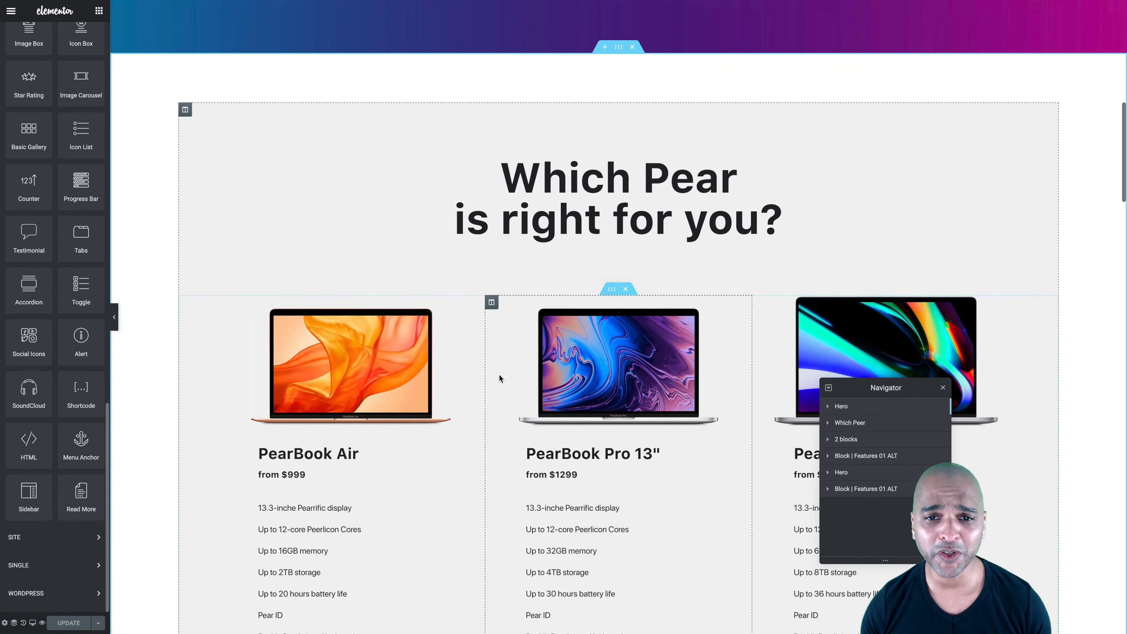
{"action": "scroll", "coordinate": [488, 389], "scroll_direction": "down", "scroll_amount": 6}
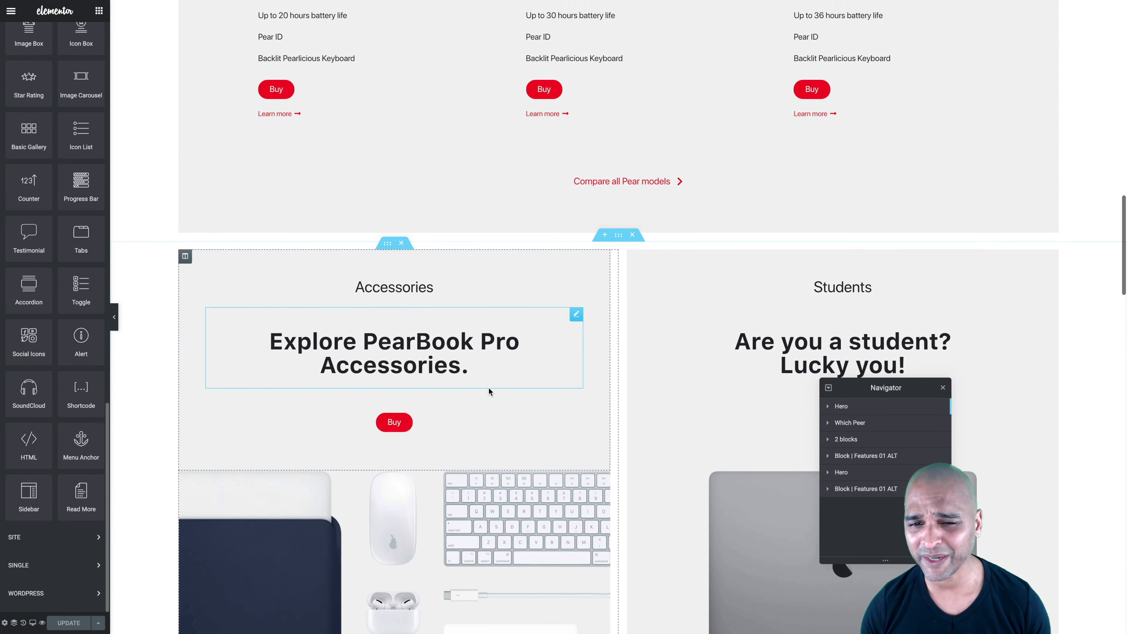
{"action": "scroll", "coordinate": [489, 388], "scroll_direction": "down", "scroll_amount": 4}
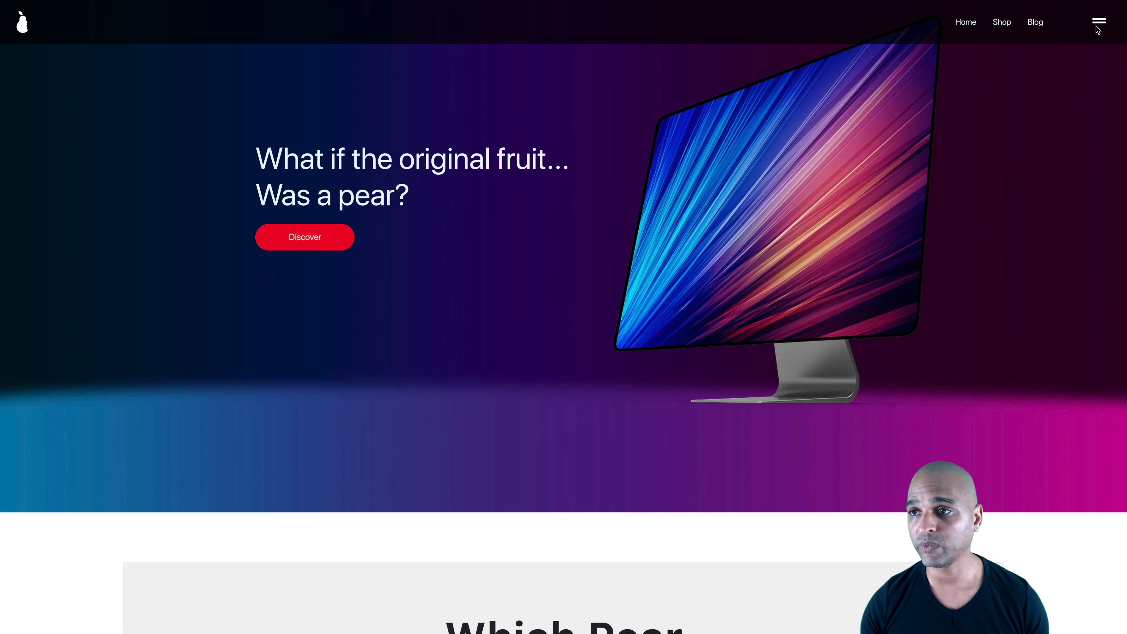
Preview the full-screen navigation popup from the live page's header and close it
{"action": "left_click", "coordinate": [1099, 24]}
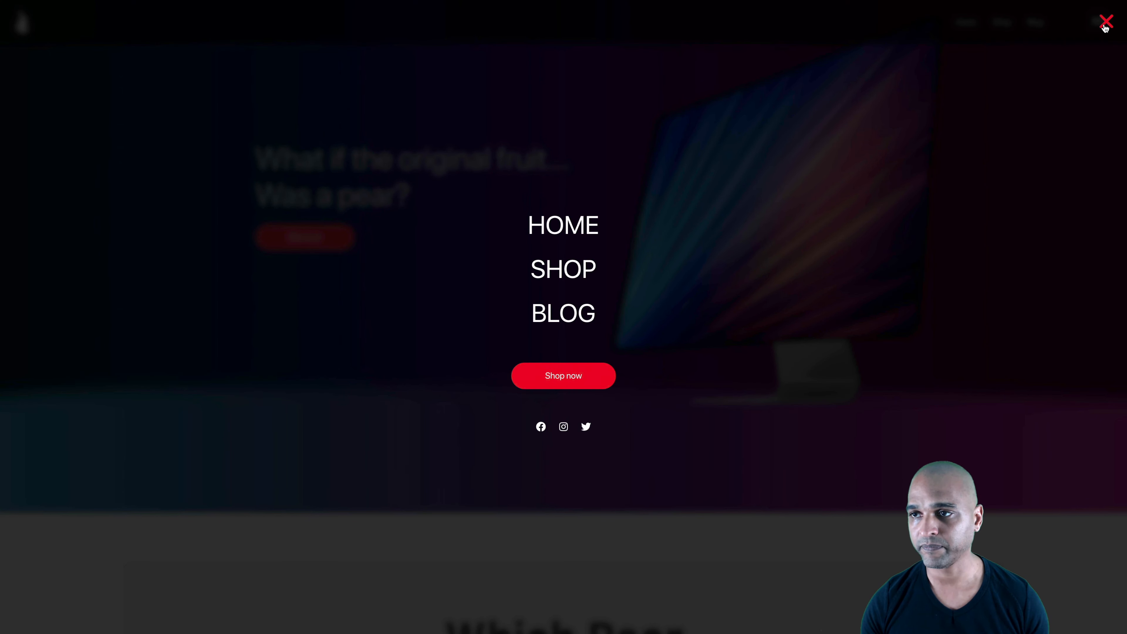
{"action": "left_click", "coordinate": [1105, 25]}
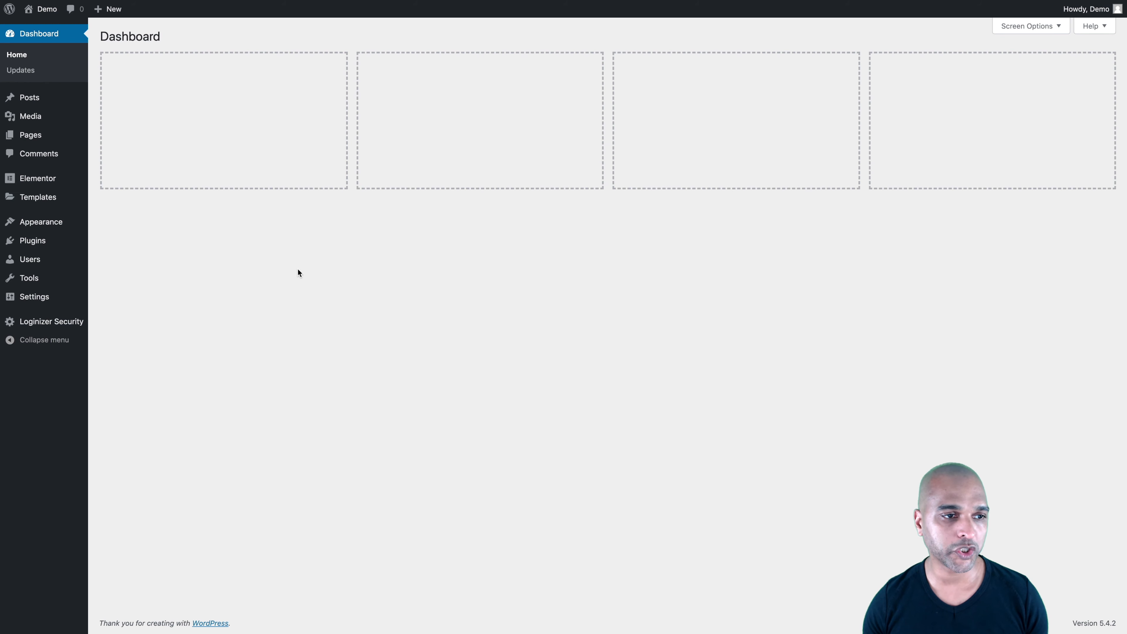
Create a new Elementor popup template named "Popup Off Canvas" and dismiss the template library to start from a blank popup
{"action": "mouse_move", "coordinate": [13, 200]}
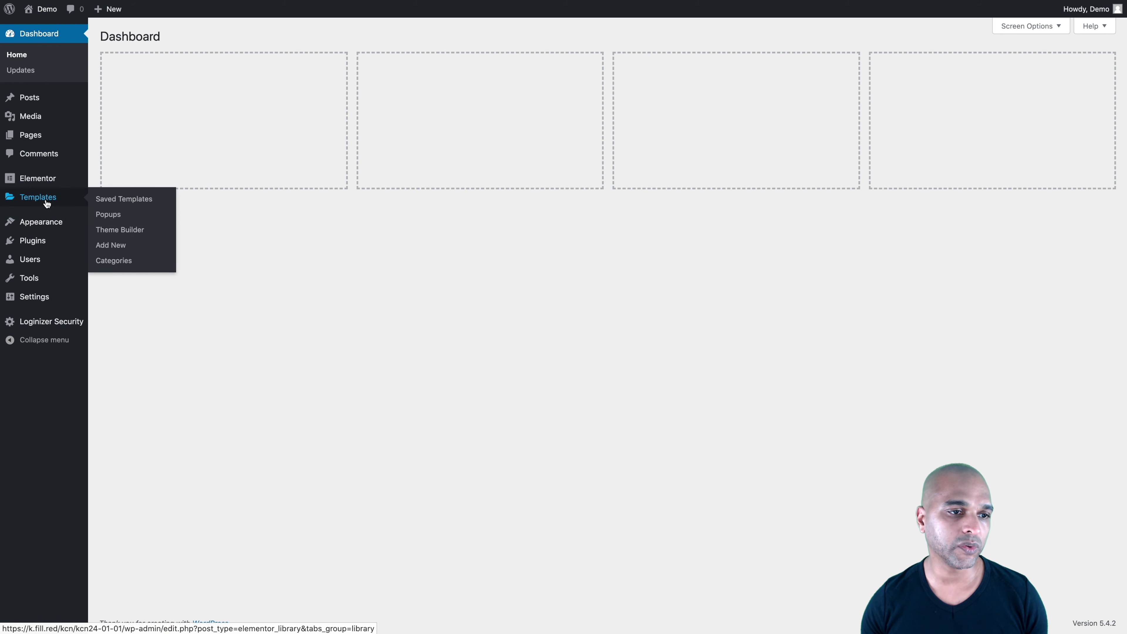
{"action": "left_click", "coordinate": [107, 216]}
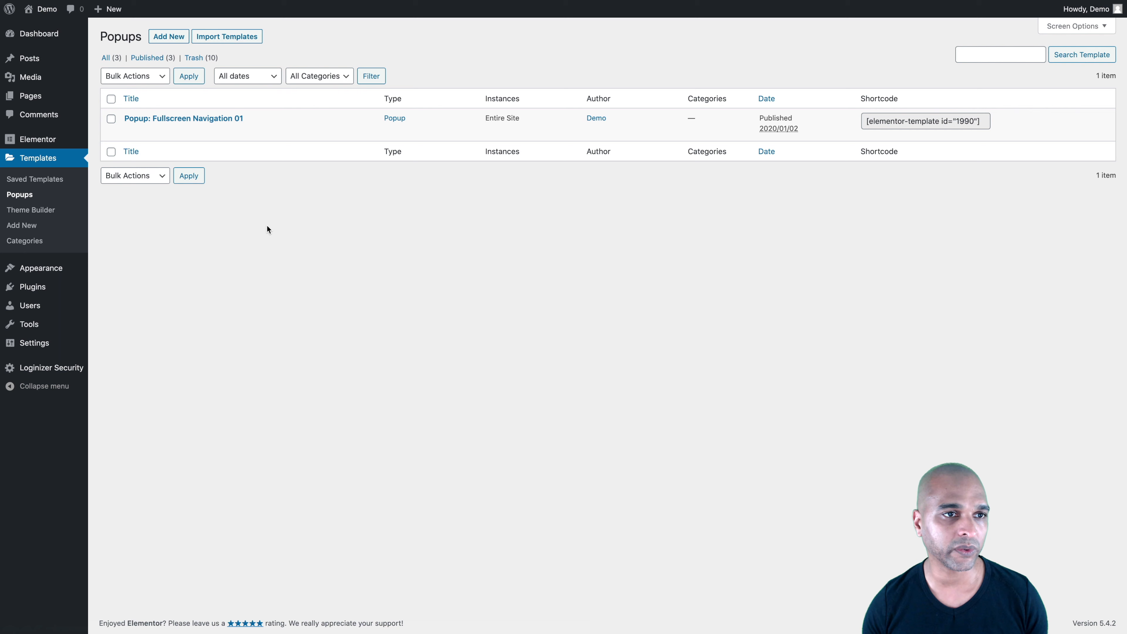
{"action": "left_click", "coordinate": [167, 37]}
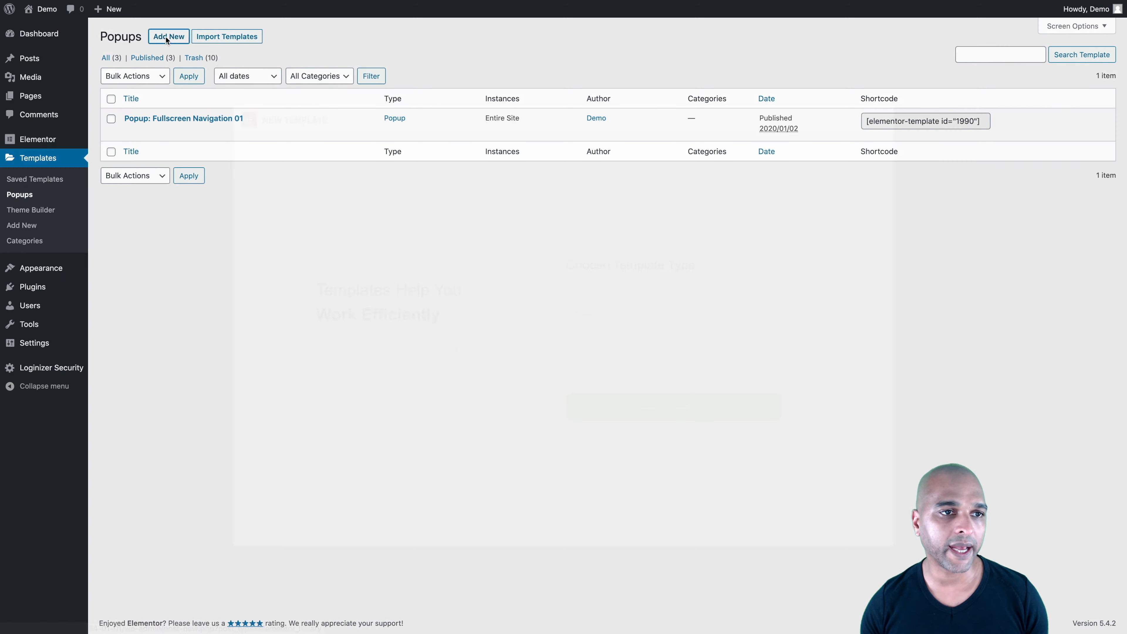
{"action": "left_click", "coordinate": [570, 363]}
{"action": "type", "text": "Pop"}
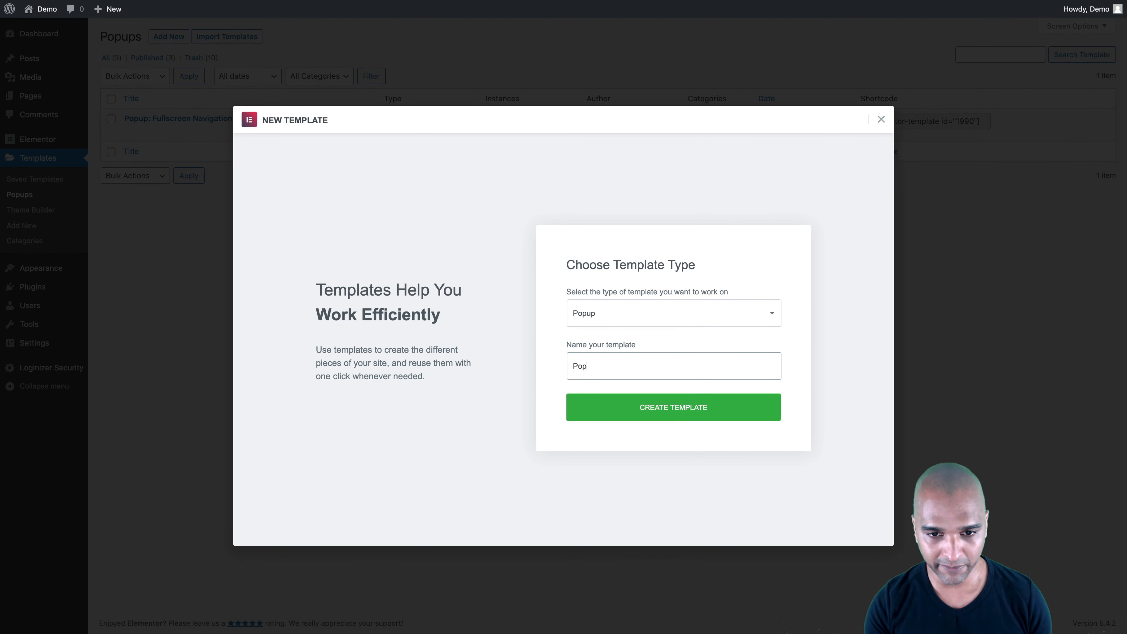
{"action": "type", "text": "up Off Canvas"}
{"action": "left_click", "coordinate": [647, 411]}
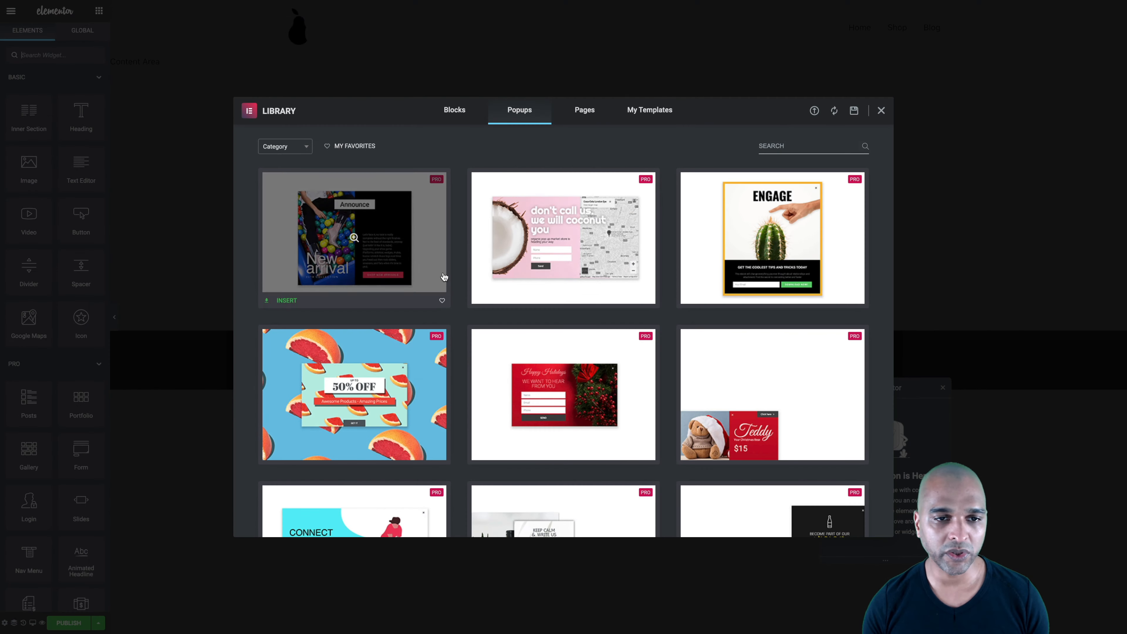
{"action": "left_click", "coordinate": [881, 111]}
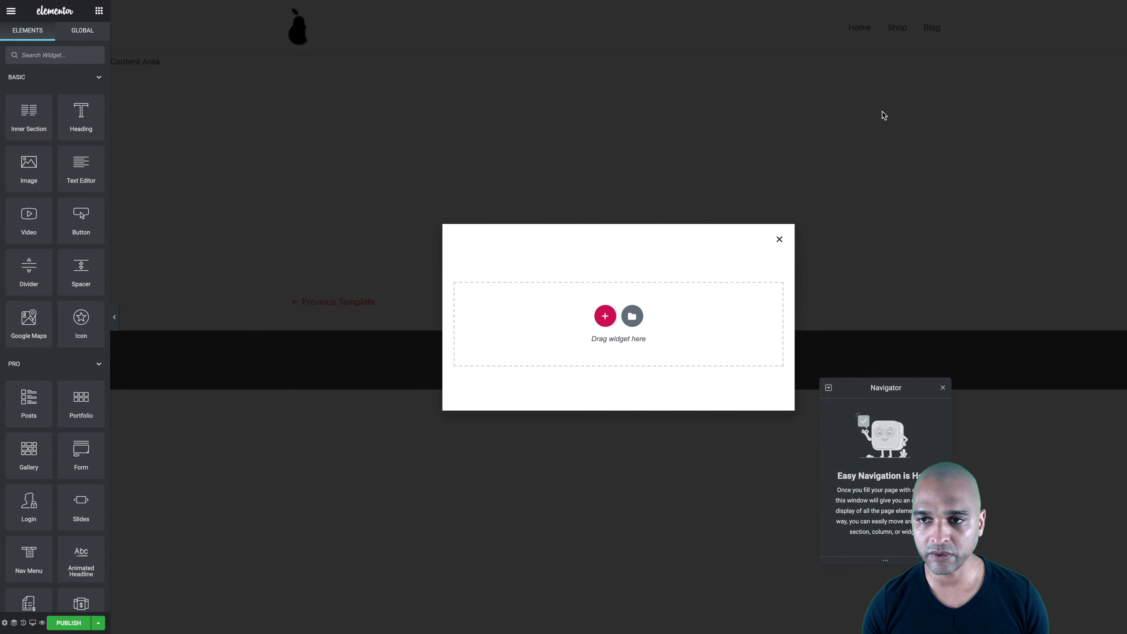
Add a single-column section to the blank popup and set its content width to Full Width
{"action": "left_click", "coordinate": [606, 317]}
{"action": "left_click", "coordinate": [497, 317]}
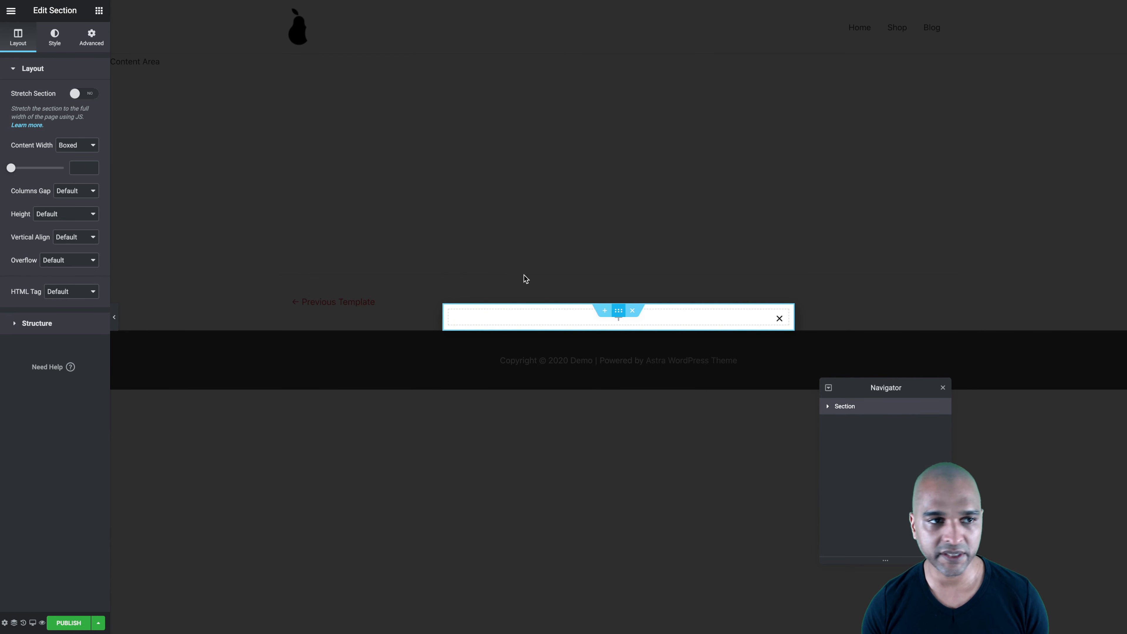
{"action": "left_click_drag", "start_coordinate": [111, 200], "coordinate": [171, 214]}
{"action": "left_click", "coordinate": [114, 138]}
{"action": "left_click", "coordinate": [108, 147]}
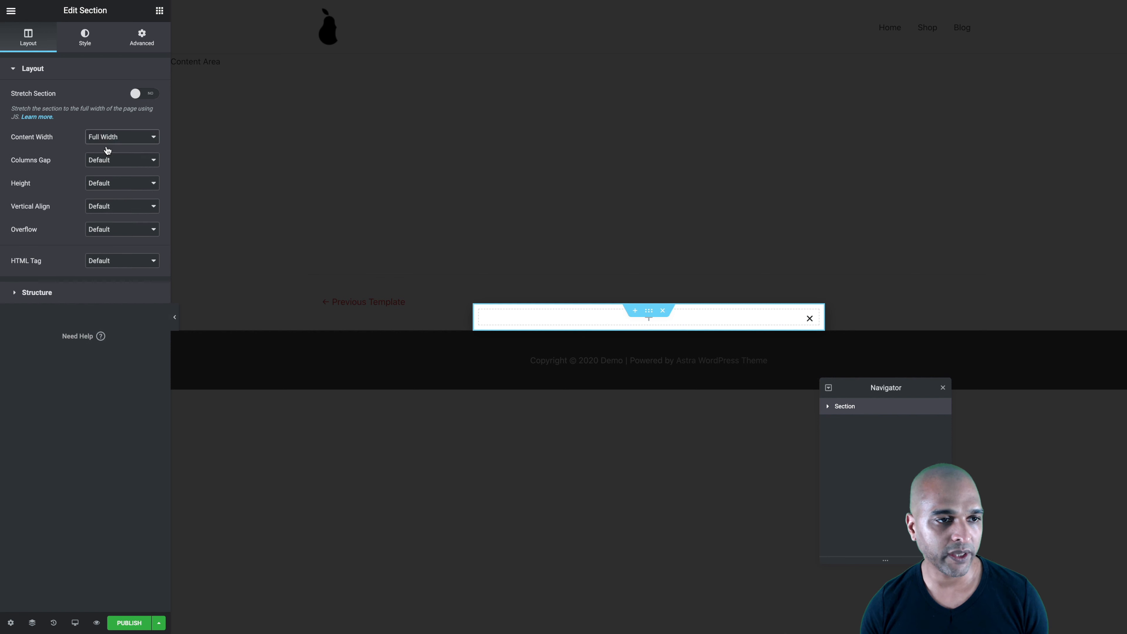
Give the section a Min Height of 100 VH
{"action": "left_click", "coordinate": [96, 184]}
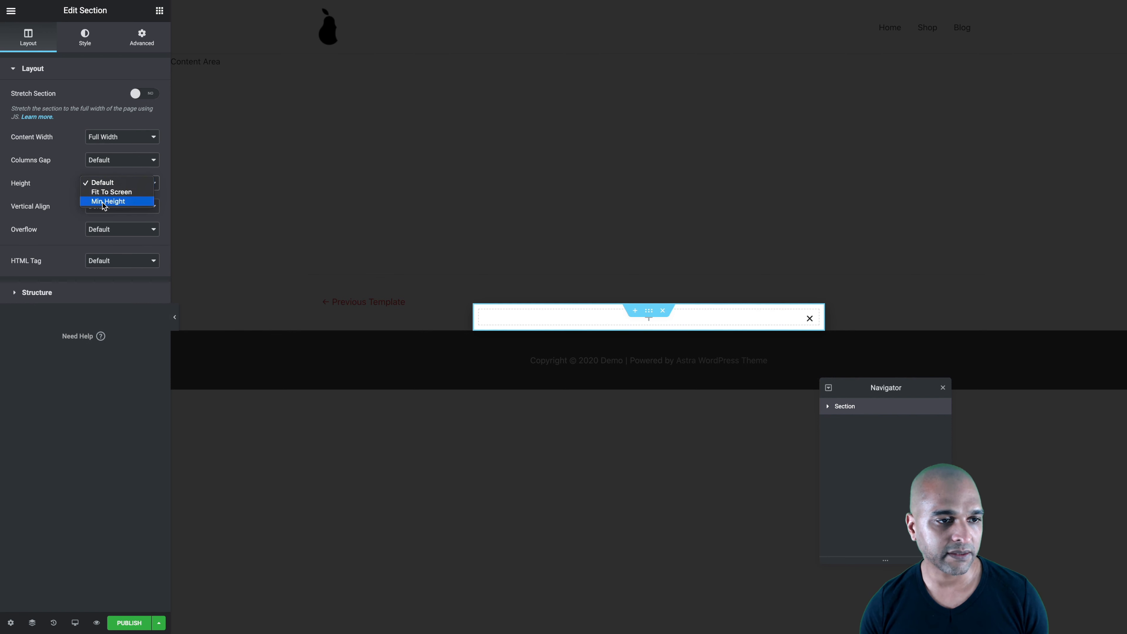
{"action": "left_click", "coordinate": [103, 202]}
{"action": "left_click", "coordinate": [143, 207]}
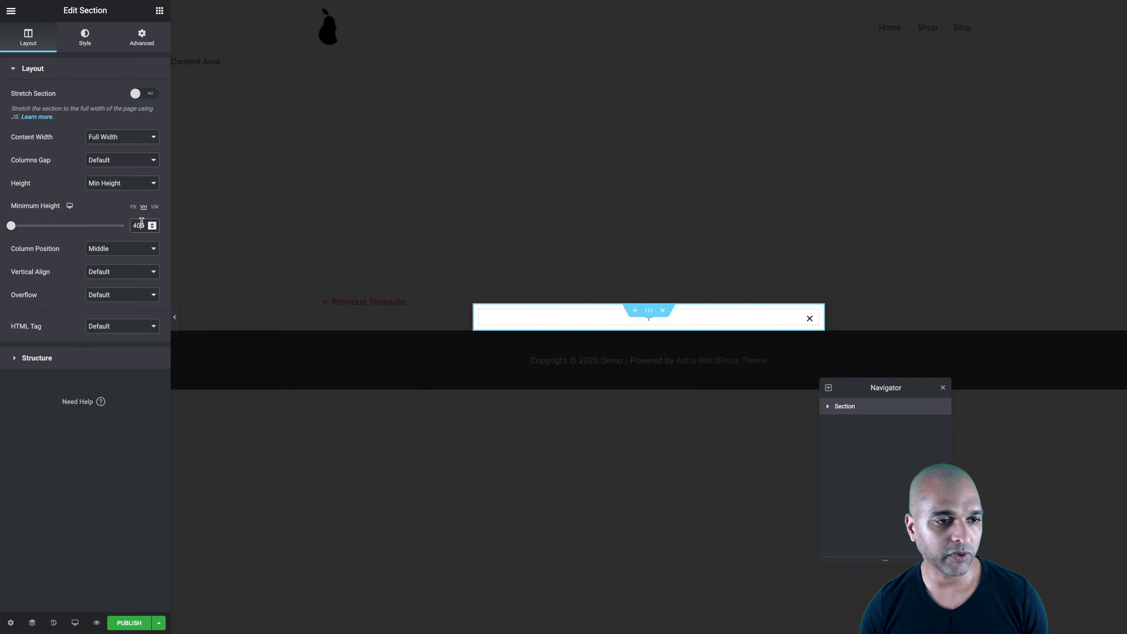
{"action": "type", "text": "100"}
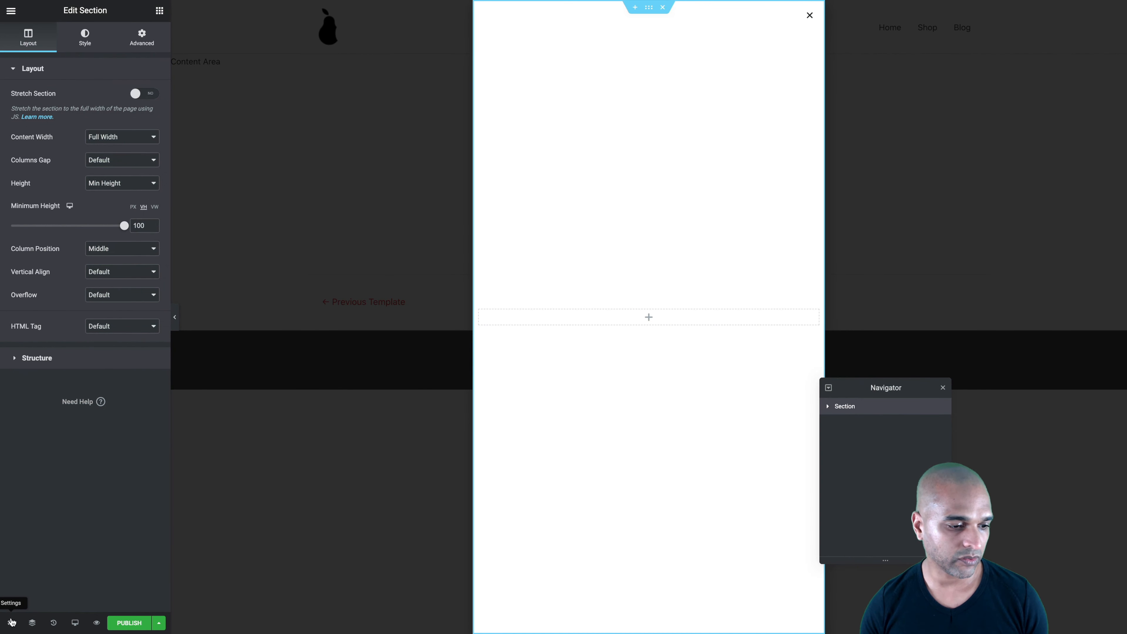
In the popup settings, set the width to 100 VW and the height to Custom at 100 VH
{"action": "left_click", "coordinate": [11, 622]}
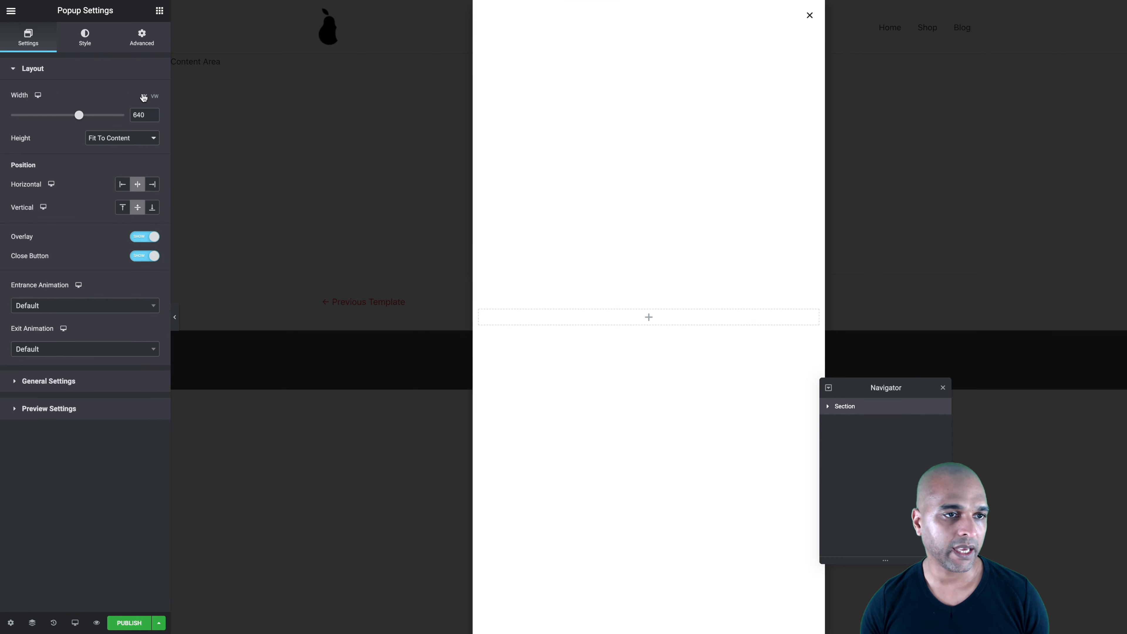
{"action": "left_click", "coordinate": [155, 97]}
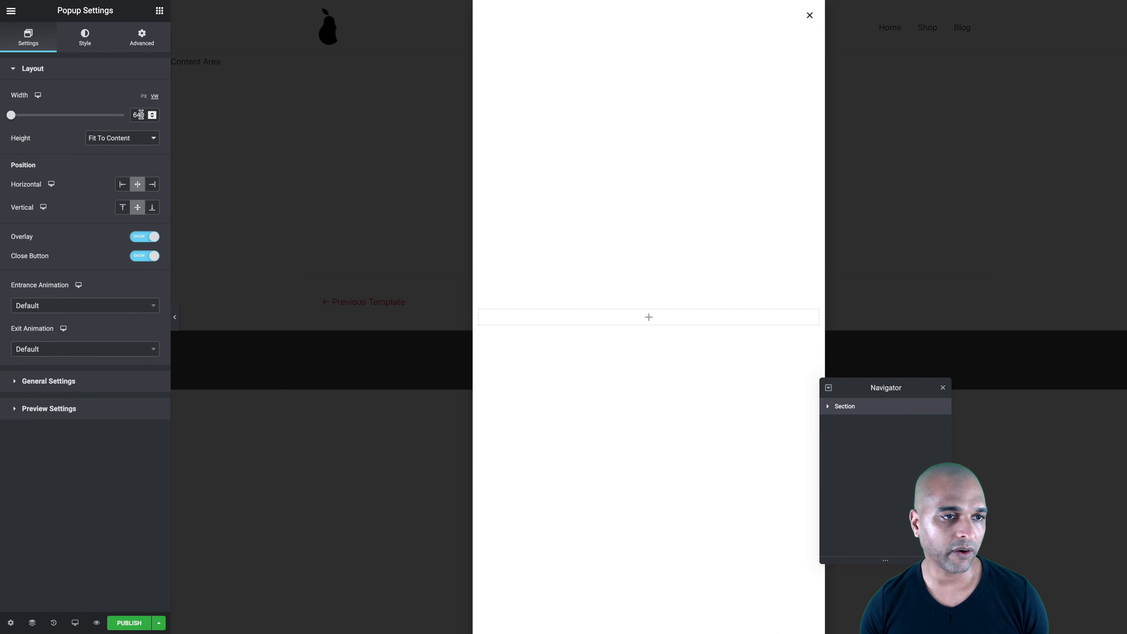
{"action": "type", "text": "100"}
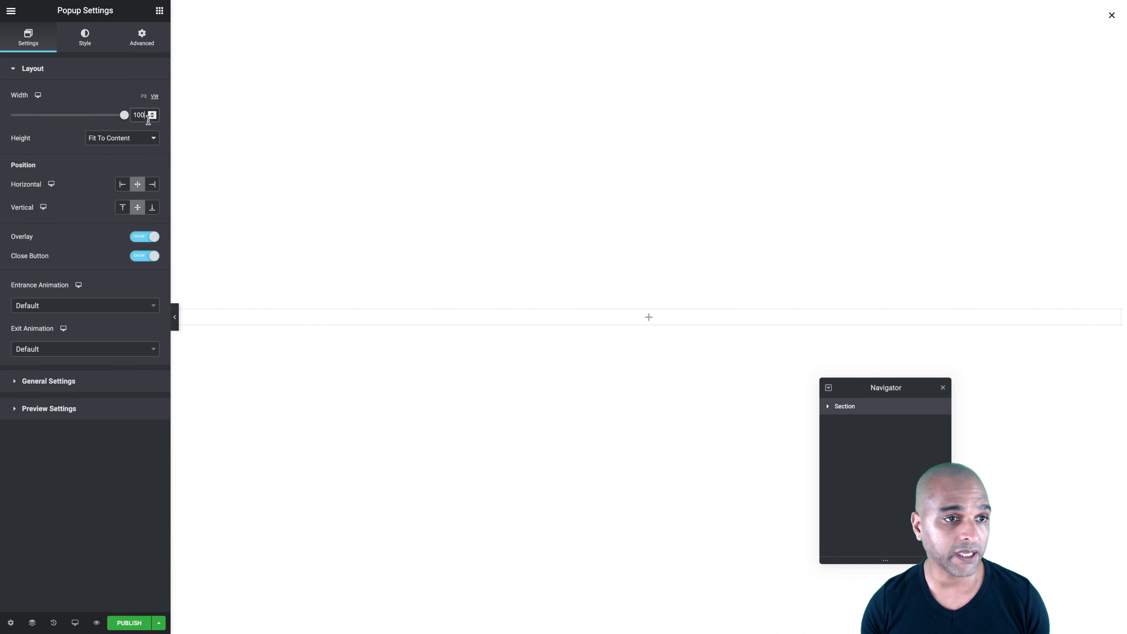
{"action": "left_click", "coordinate": [94, 138]}
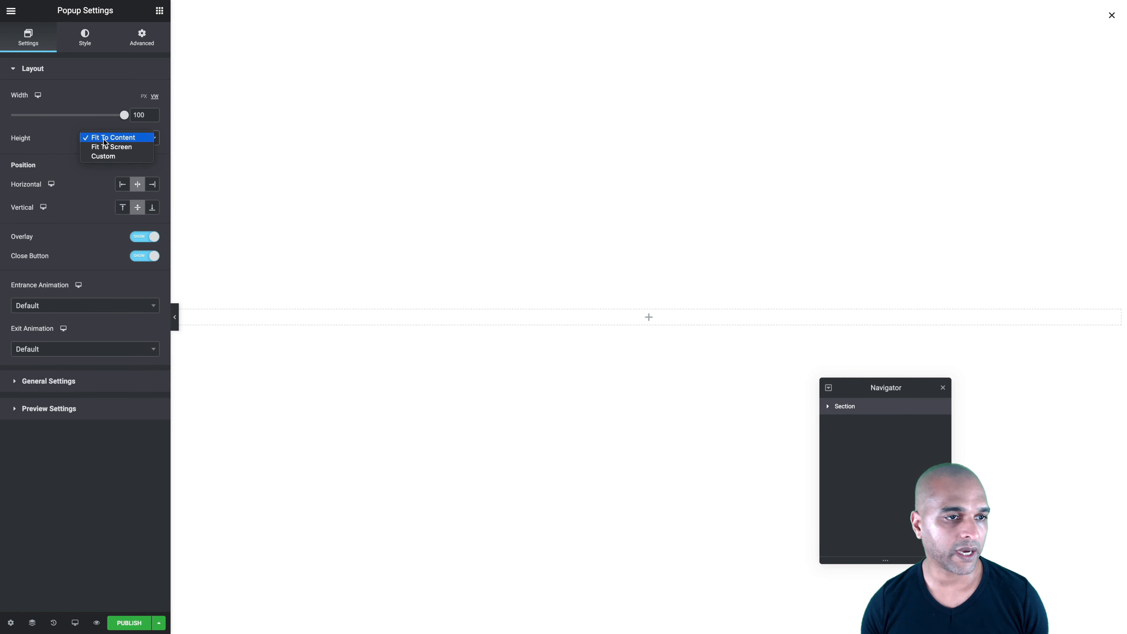
{"action": "left_click", "coordinate": [103, 157]}
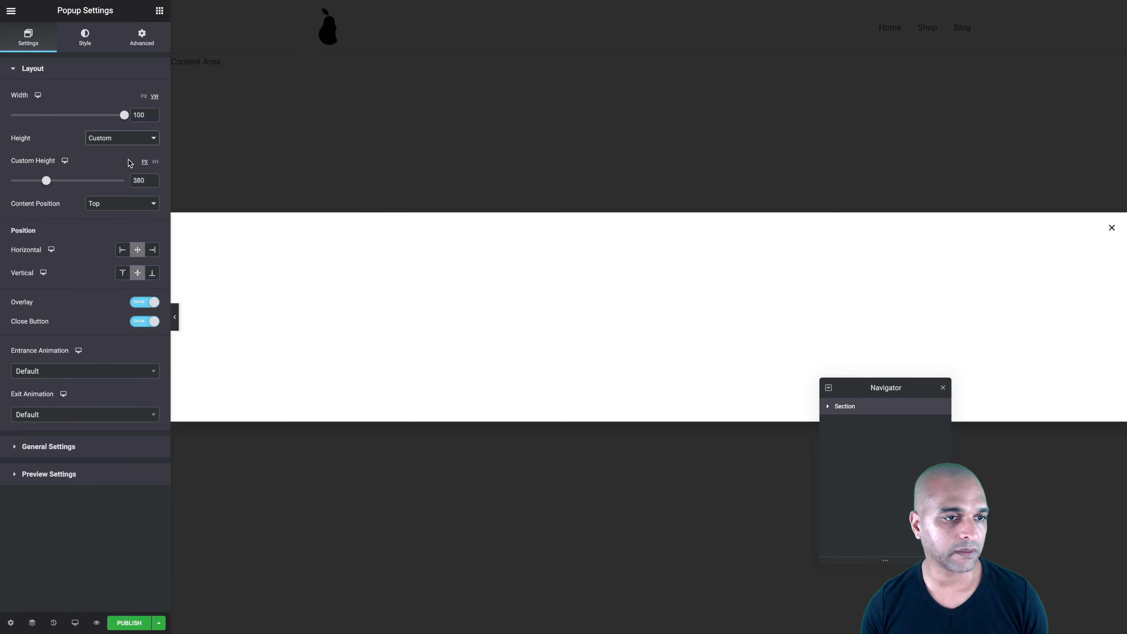
{"action": "left_click", "coordinate": [156, 162]}
{"action": "type", "text": "100"}
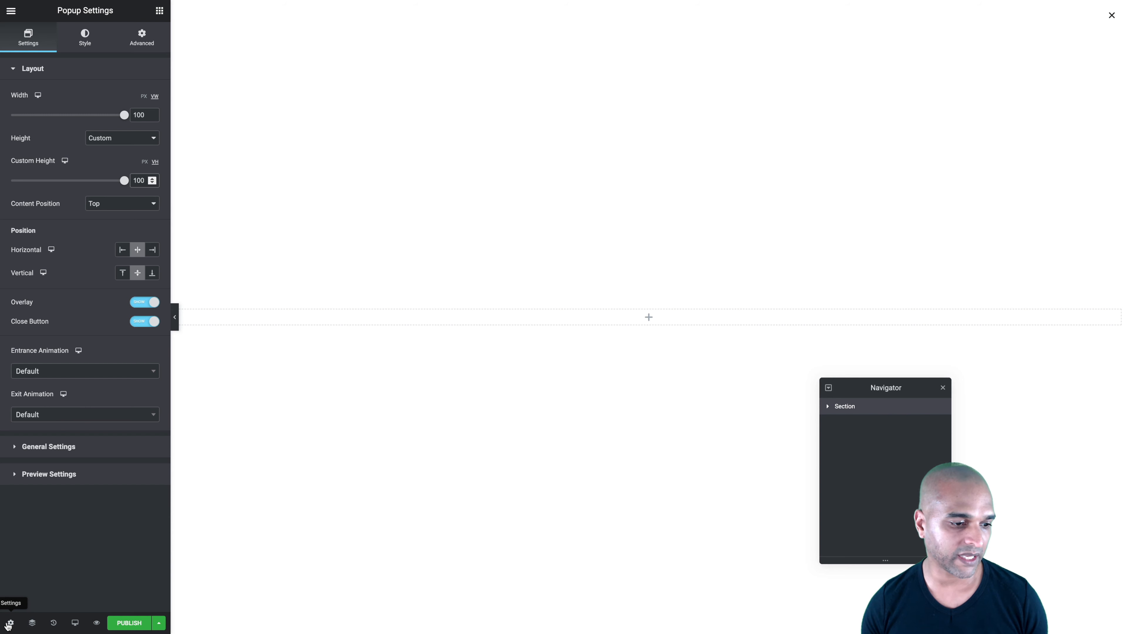
Give the popup a classic background in black, #000000
{"action": "left_click", "coordinate": [79, 42]}
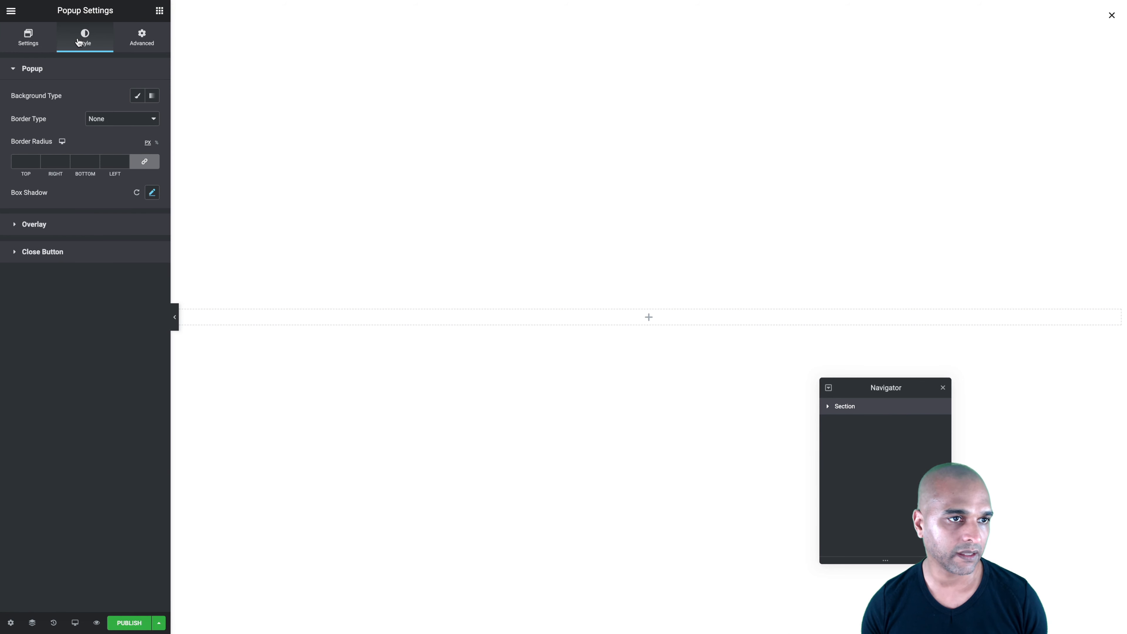
{"action": "left_click", "coordinate": [137, 95]}
{"action": "left_click", "coordinate": [138, 120]}
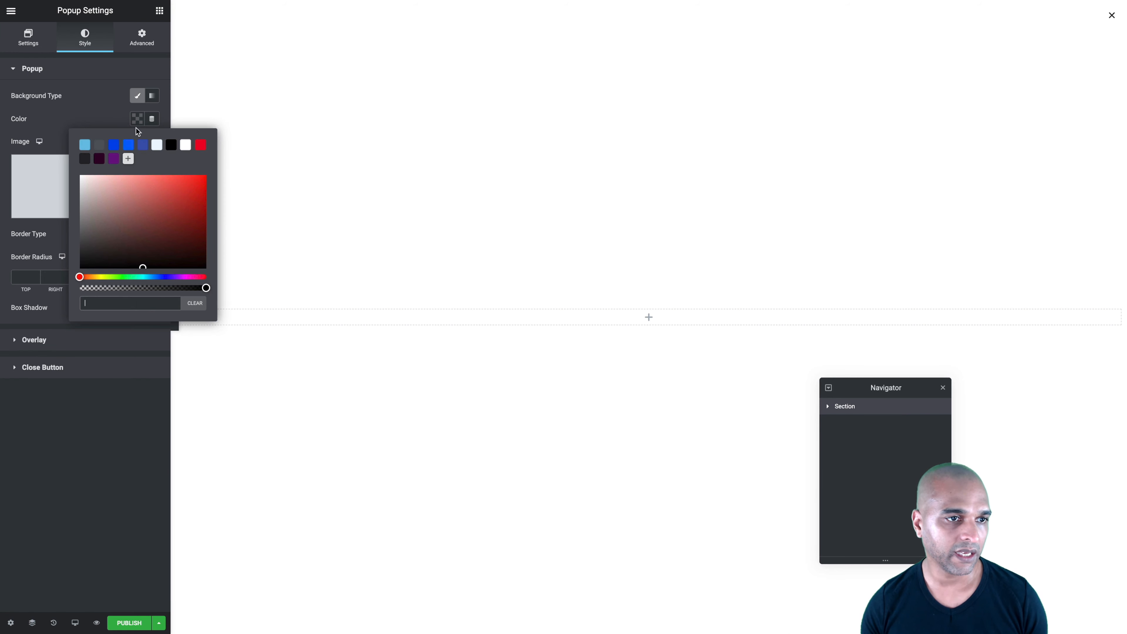
{"action": "left_click", "coordinate": [172, 146]}
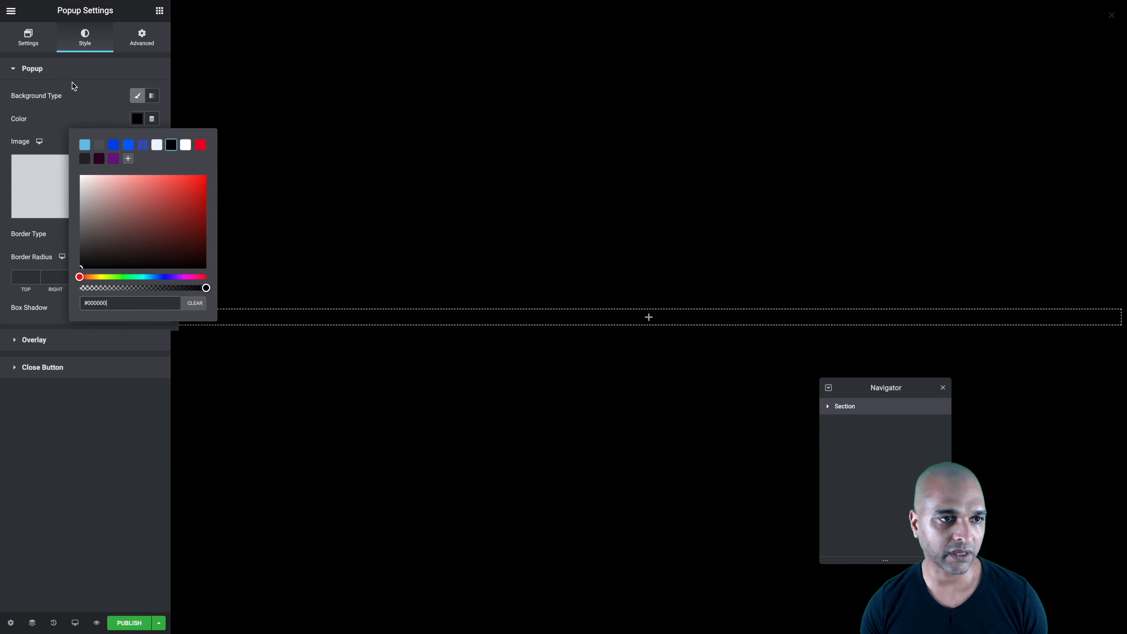
{"action": "left_click", "coordinate": [93, 95]}
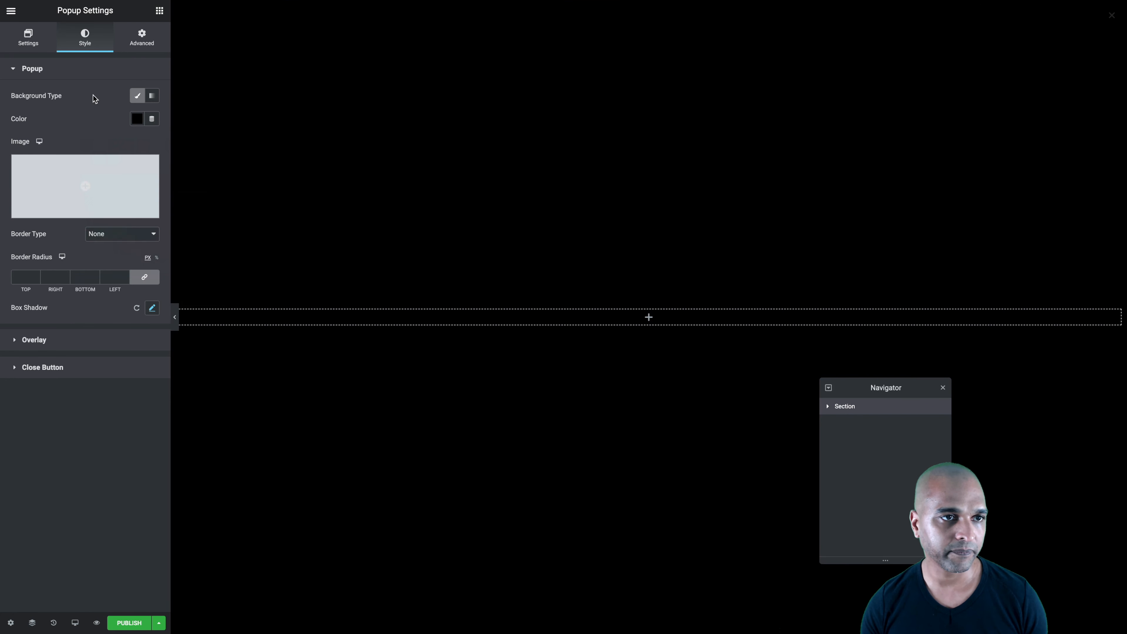
Add a Nav Menu widget to the popup's column and assign it the Header Navigation menu
{"action": "left_click", "coordinate": [160, 11]}
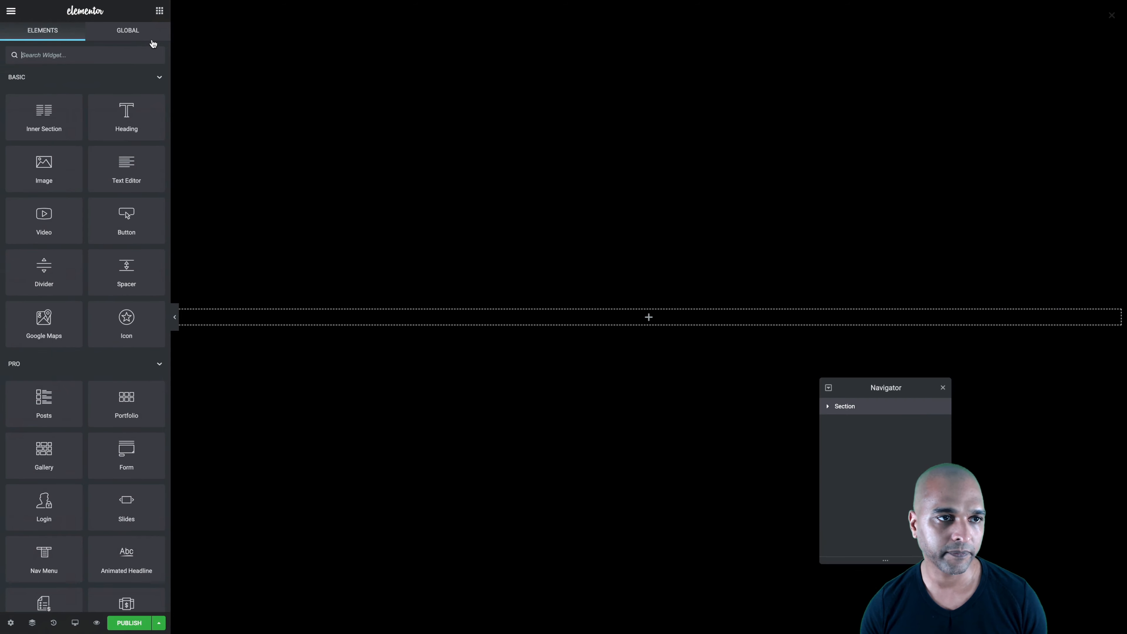
{"action": "type", "text": "nav"}
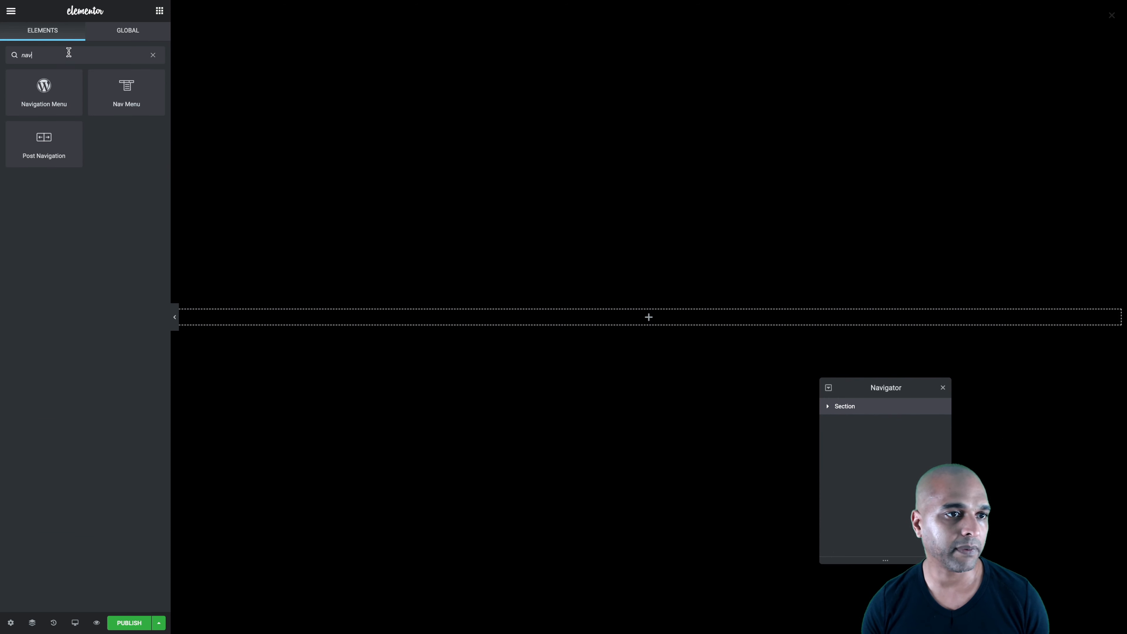
{"action": "left_click_drag", "start_coordinate": [127, 88], "coordinate": [639, 328]}
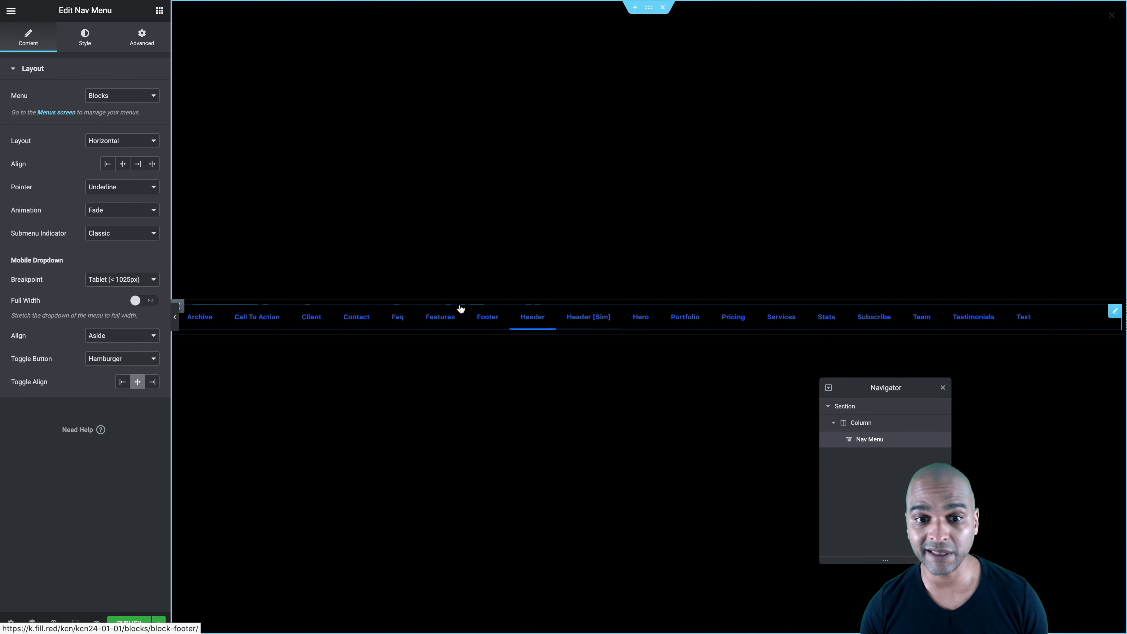
{"action": "left_click", "coordinate": [102, 96]}
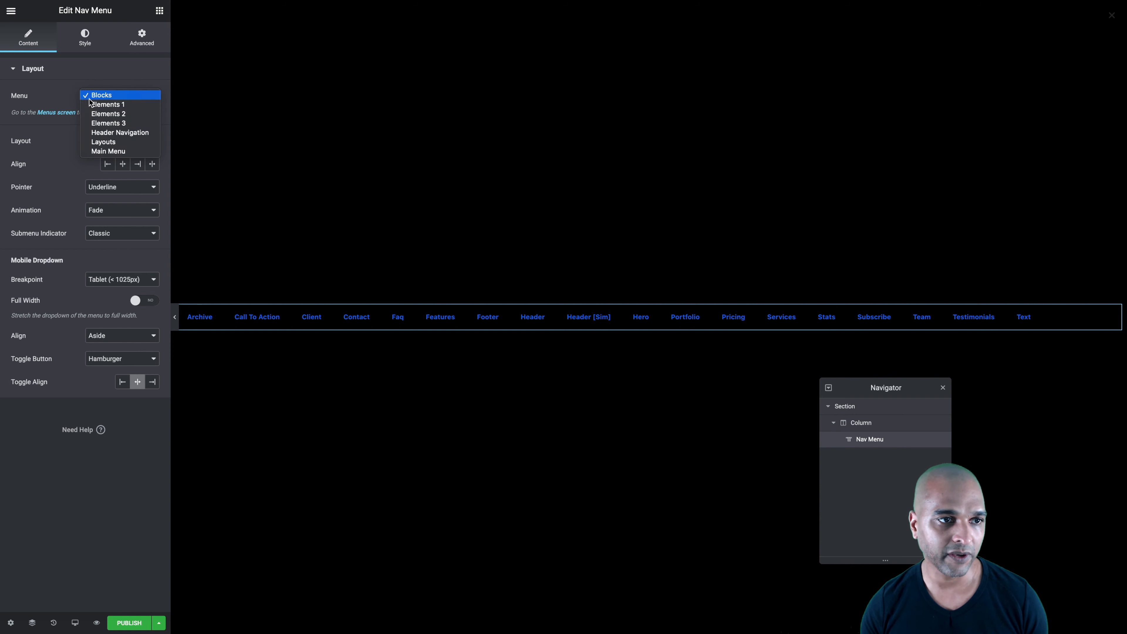
{"action": "left_click", "coordinate": [98, 133]}
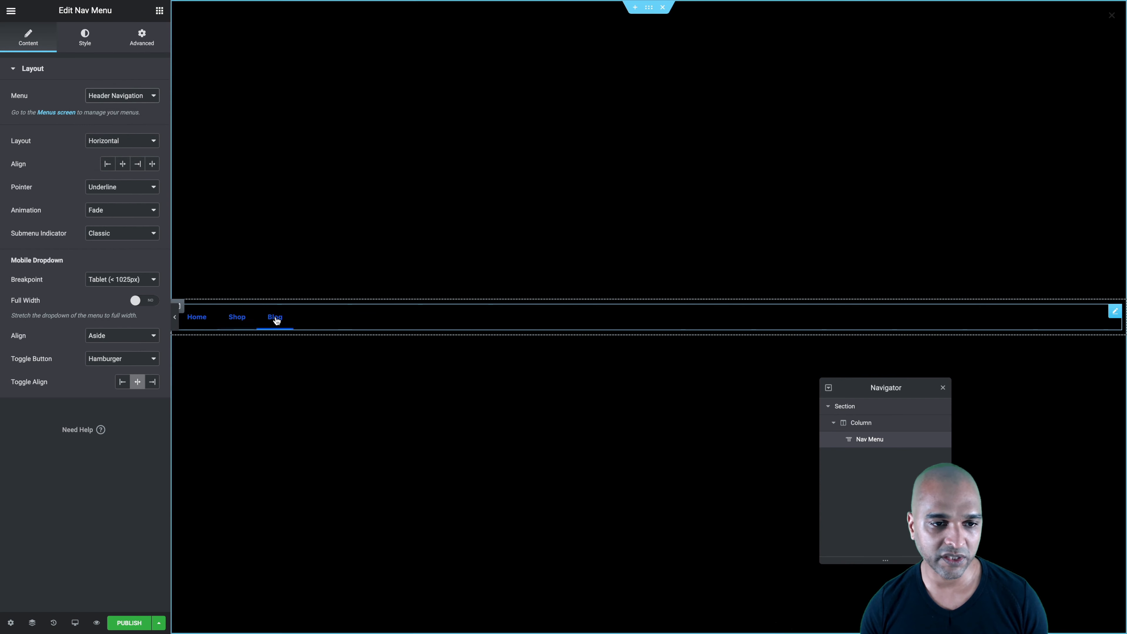
Set the Nav Menu's layout to Vertical and align its items to the center
{"action": "left_click", "coordinate": [133, 140]}
{"action": "left_click", "coordinate": [102, 151]}
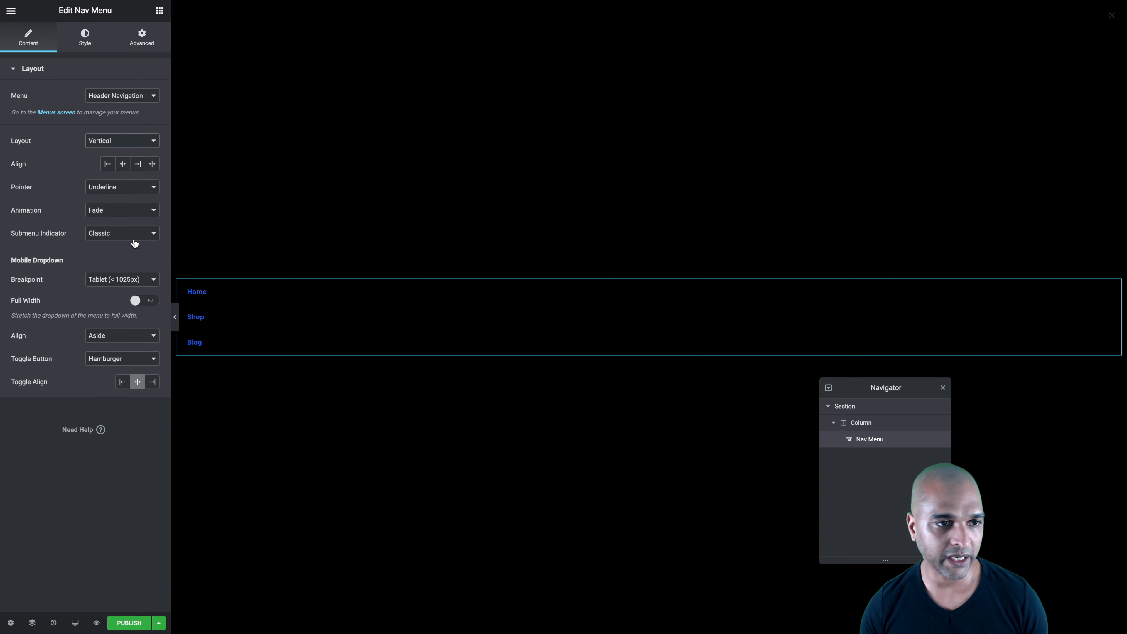
{"action": "left_click", "coordinate": [123, 164]}
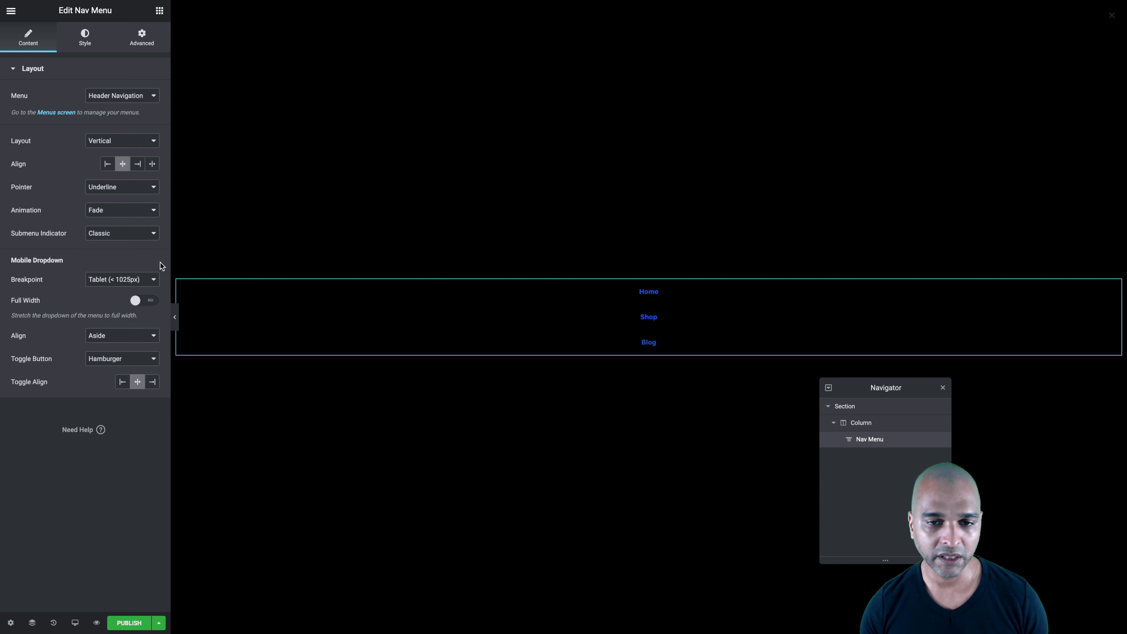
Add a Button widget below the Nav Menu and align it to the center
{"action": "left_click", "coordinate": [160, 10]}
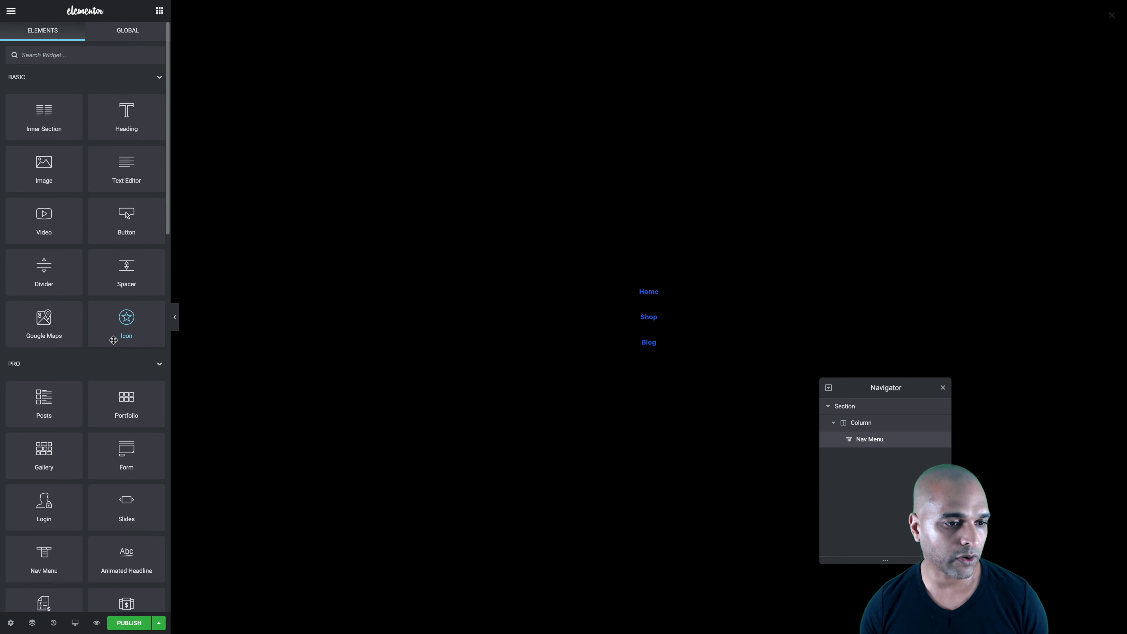
{"action": "scroll", "coordinate": [114, 338], "scroll_direction": "down", "scroll_amount": 1}
{"action": "scroll", "coordinate": [114, 342], "scroll_direction": "up", "scroll_amount": 1}
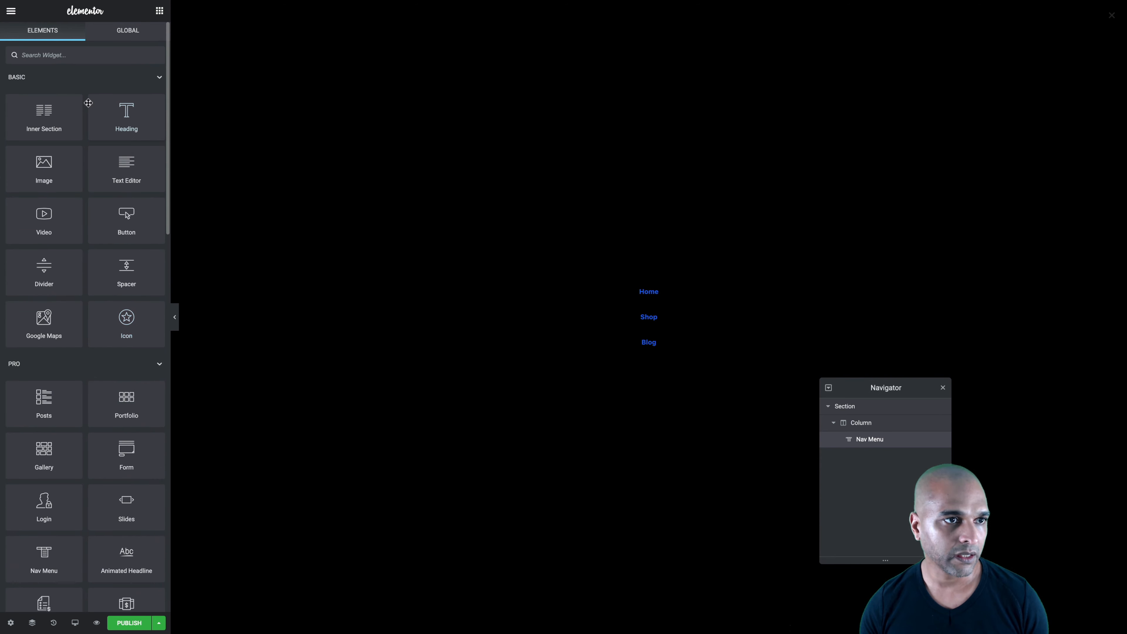
{"action": "type", "text": "butt"}
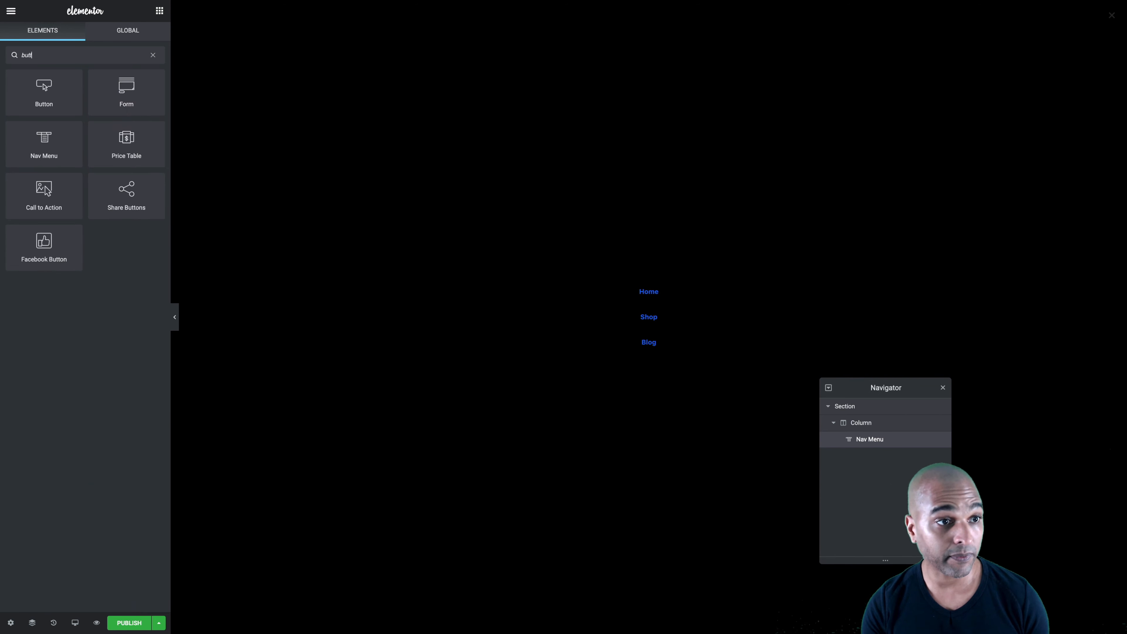
{"action": "left_click_drag", "start_coordinate": [41, 87], "coordinate": [663, 345]}
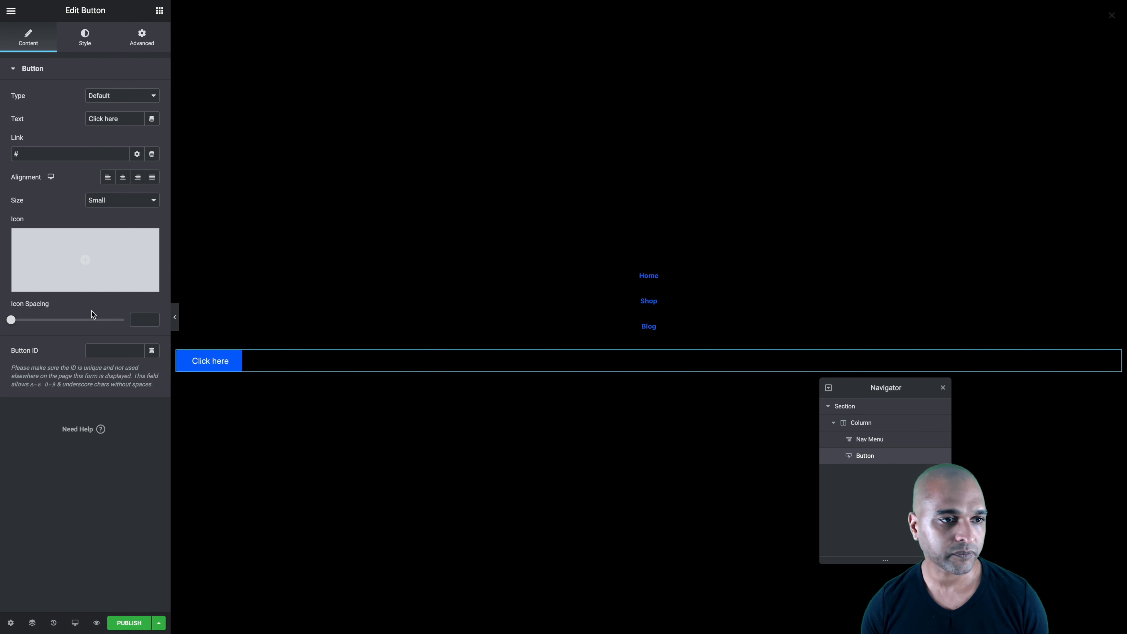
{"action": "left_click", "coordinate": [122, 177]}
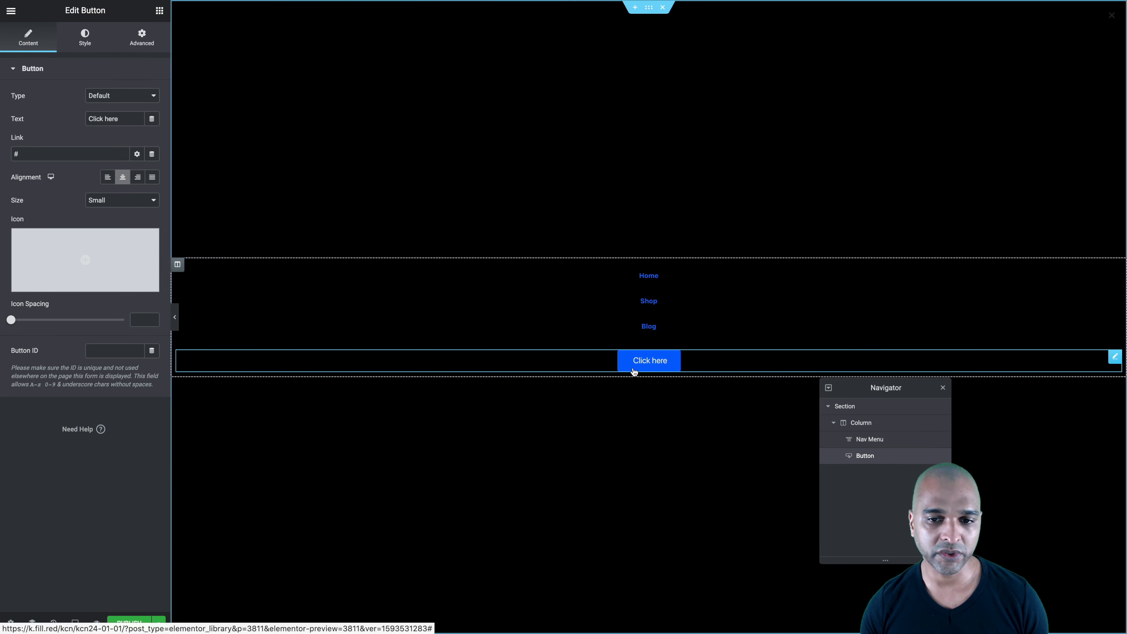
Add a Social Icons widget below the button in the popup
{"action": "left_click", "coordinate": [159, 11]}
{"action": "type", "text": "social"}
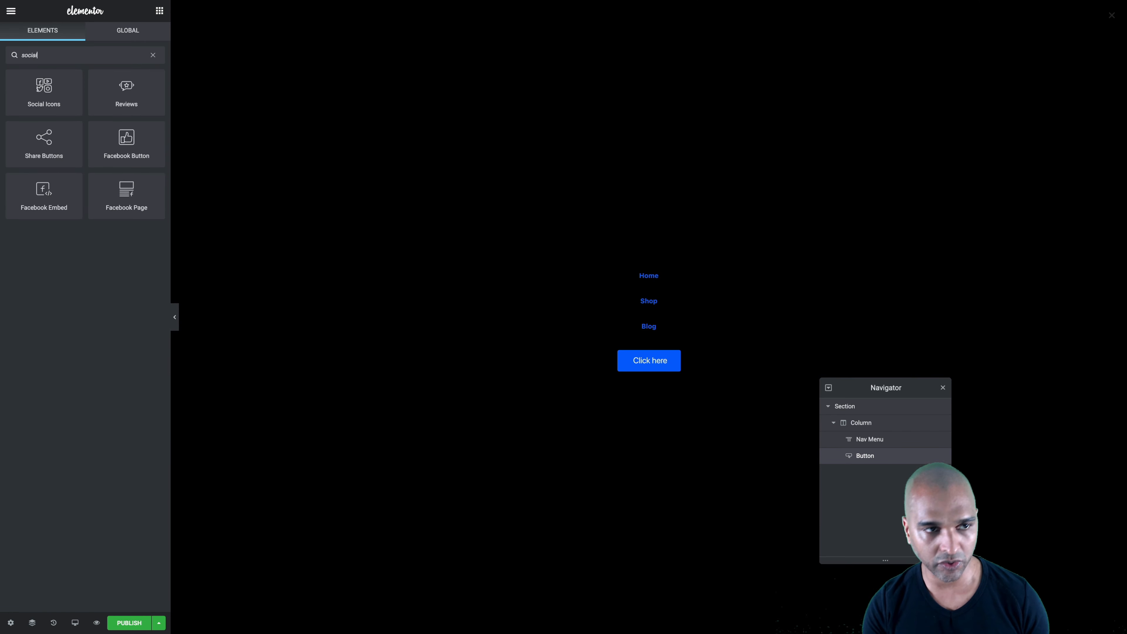
{"action": "left_click_drag", "start_coordinate": [41, 85], "coordinate": [627, 371]}
In the tablet preview, set the Nav Menu's mobile dropdown alignment to Center and its toggle button to None
{"action": "left_click", "coordinate": [398, 272]}
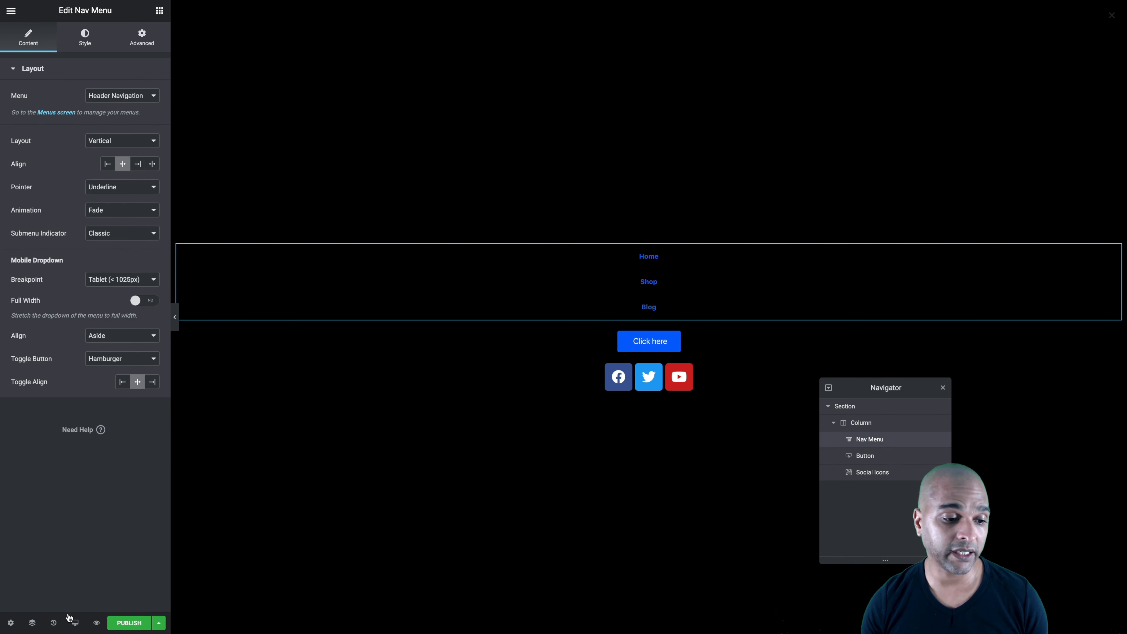
{"action": "left_click", "coordinate": [74, 626]}
{"action": "left_click", "coordinate": [46, 583]}
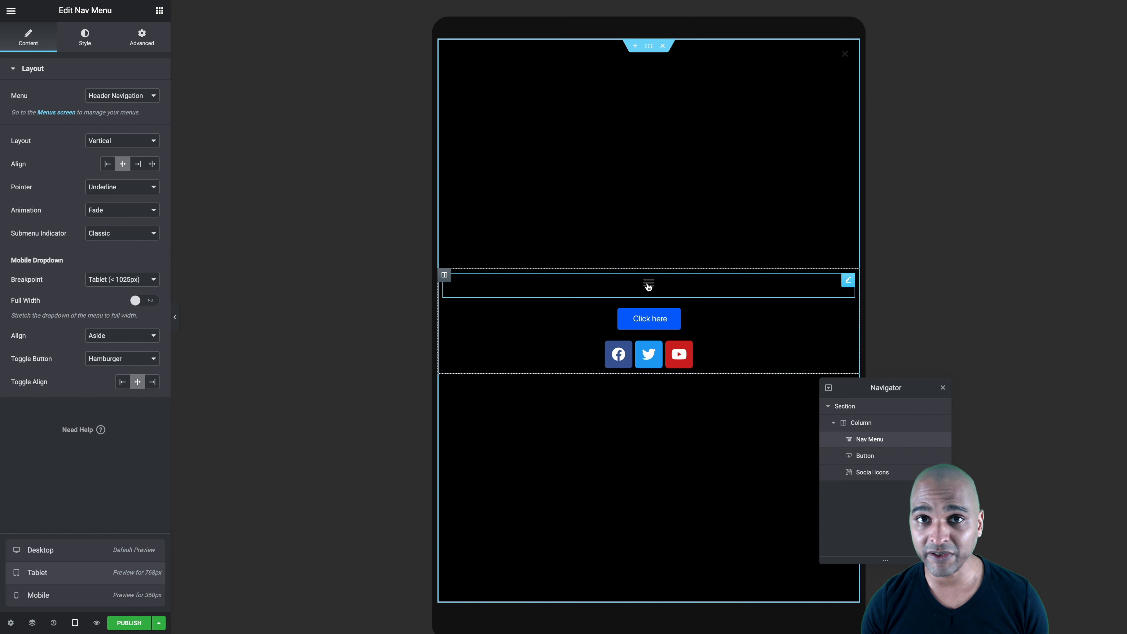
{"action": "left_click", "coordinate": [848, 281]}
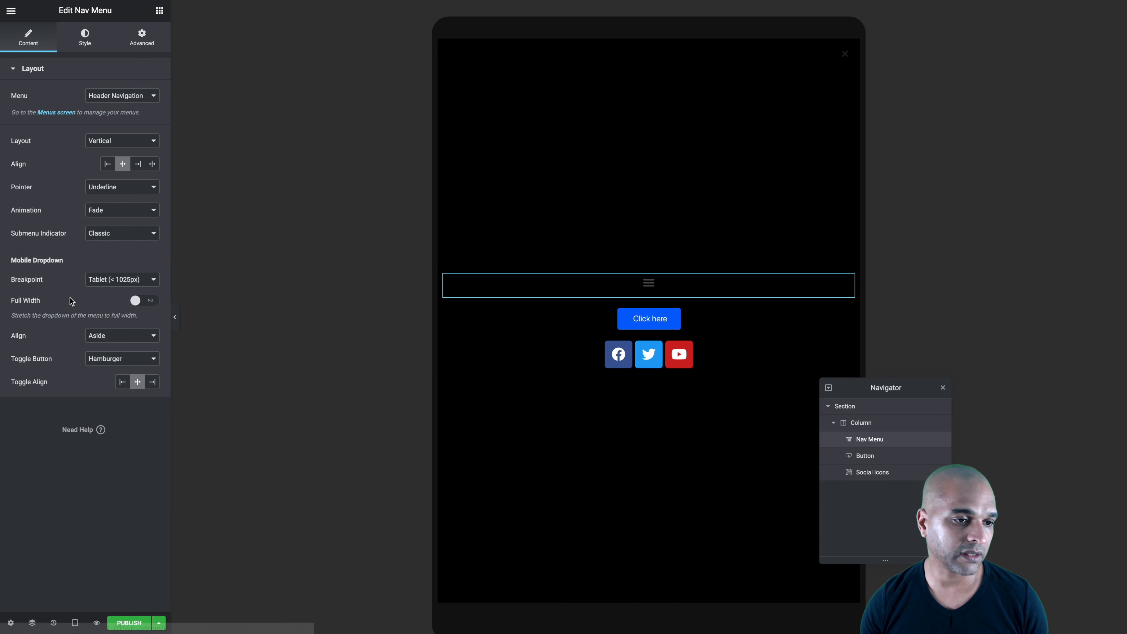
{"action": "left_click", "coordinate": [100, 336]}
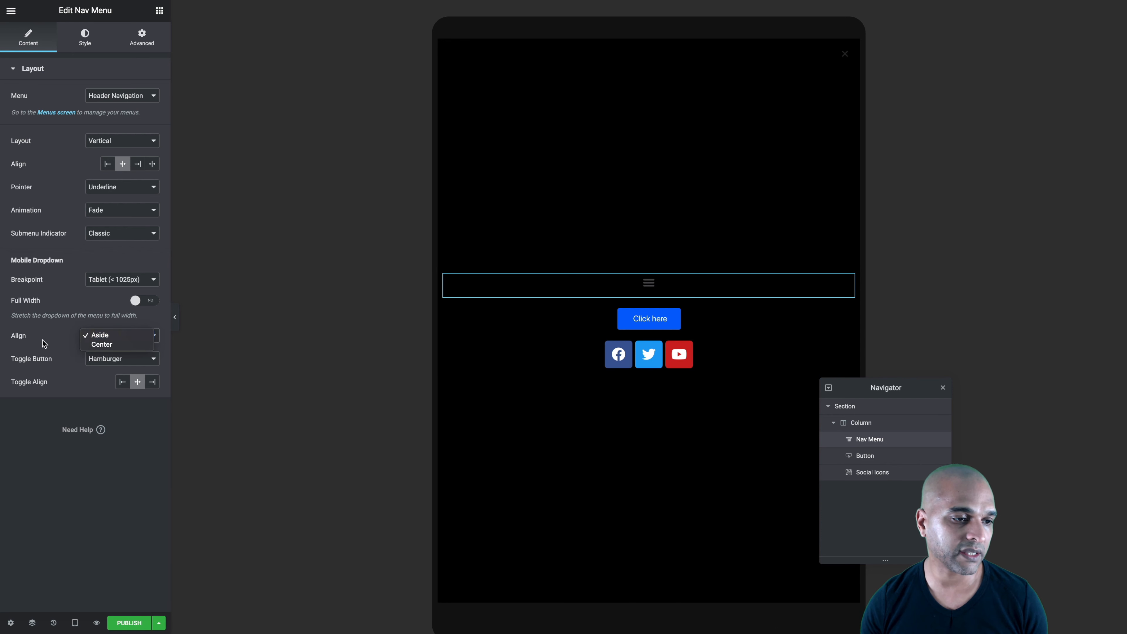
{"action": "left_click", "coordinate": [97, 345]}
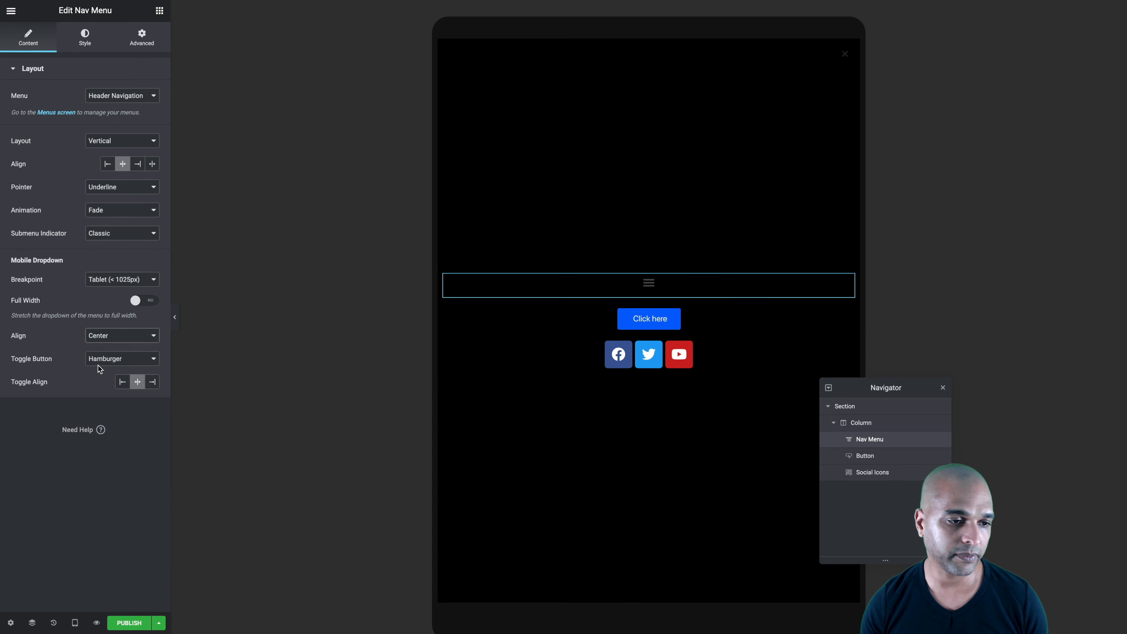
{"action": "left_click", "coordinate": [98, 366]}
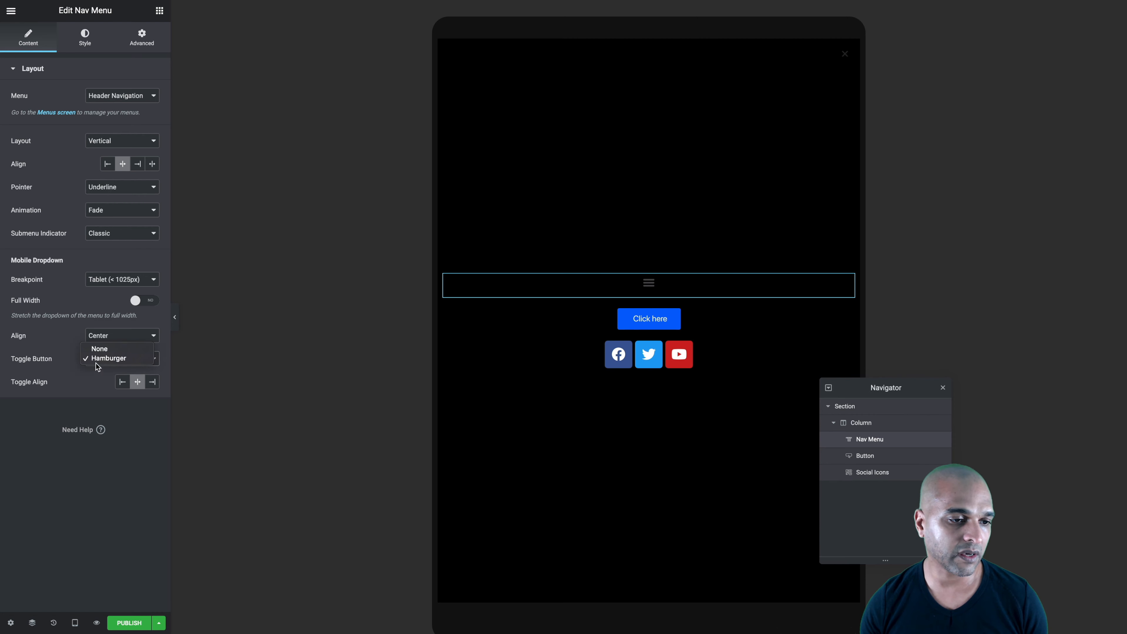
{"action": "left_click", "coordinate": [97, 351]}
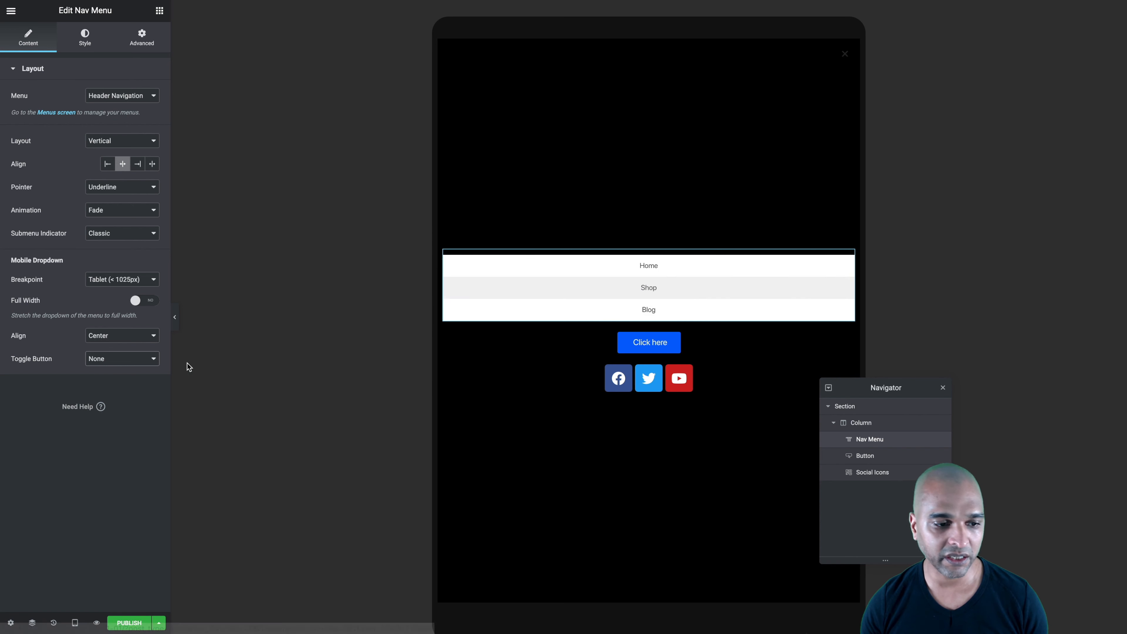
Check the popup in the mobile preview, return to the desktop preview, and open the off-canvas menu on the example site
{"action": "left_click", "coordinate": [75, 623]}
{"action": "left_click", "coordinate": [36, 595]}
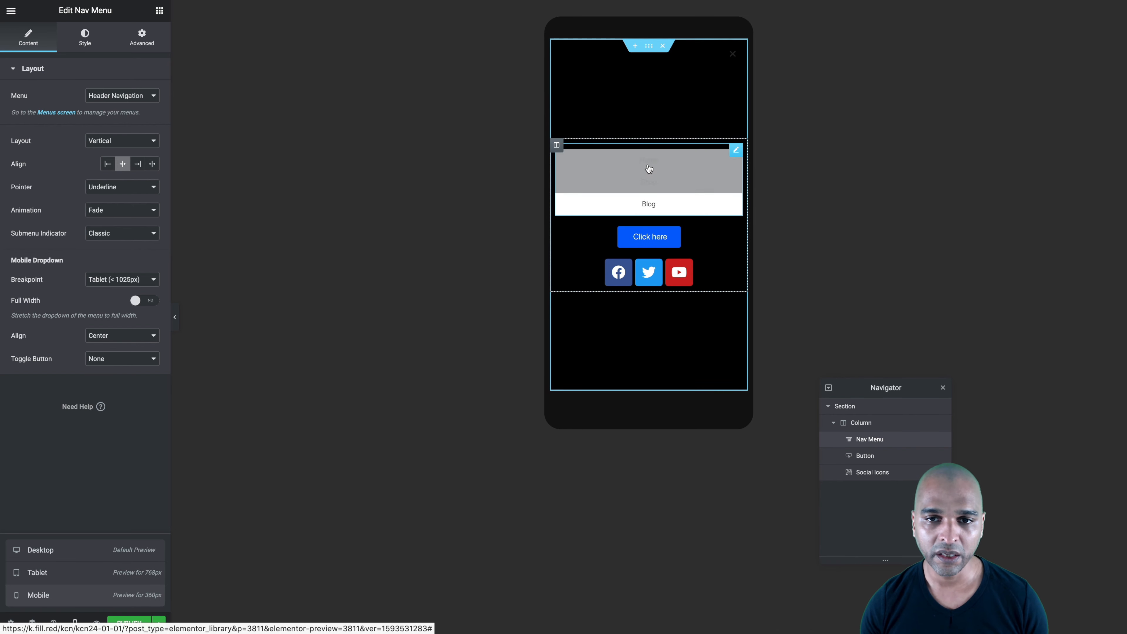
{"action": "left_click", "coordinate": [85, 36]}
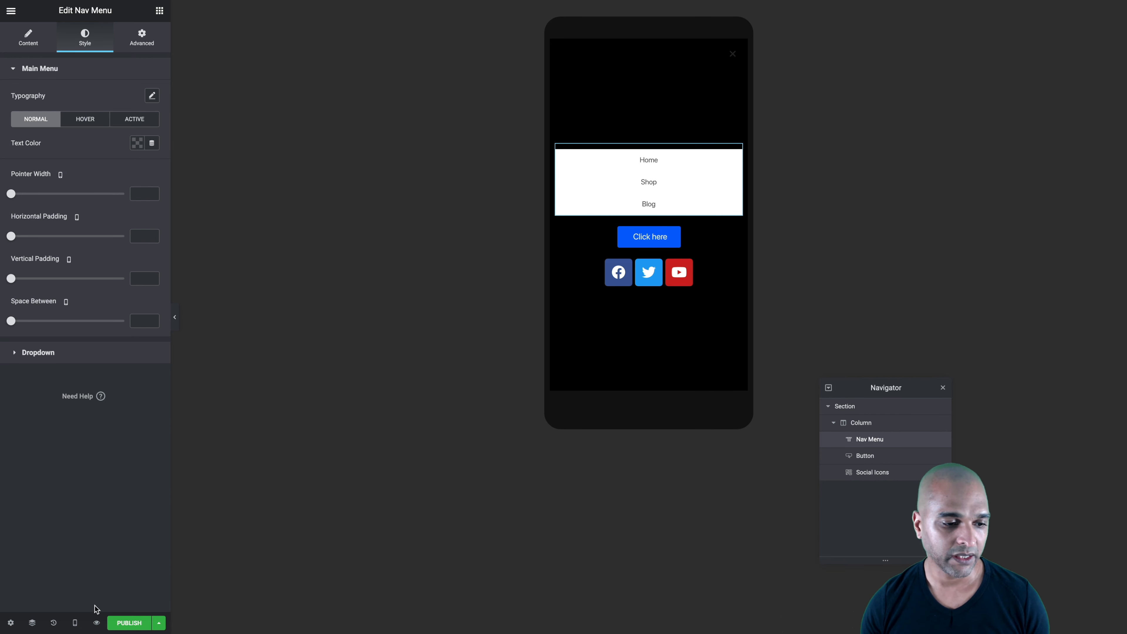
{"action": "left_click", "coordinate": [76, 620]}
{"action": "left_click", "coordinate": [50, 550]}
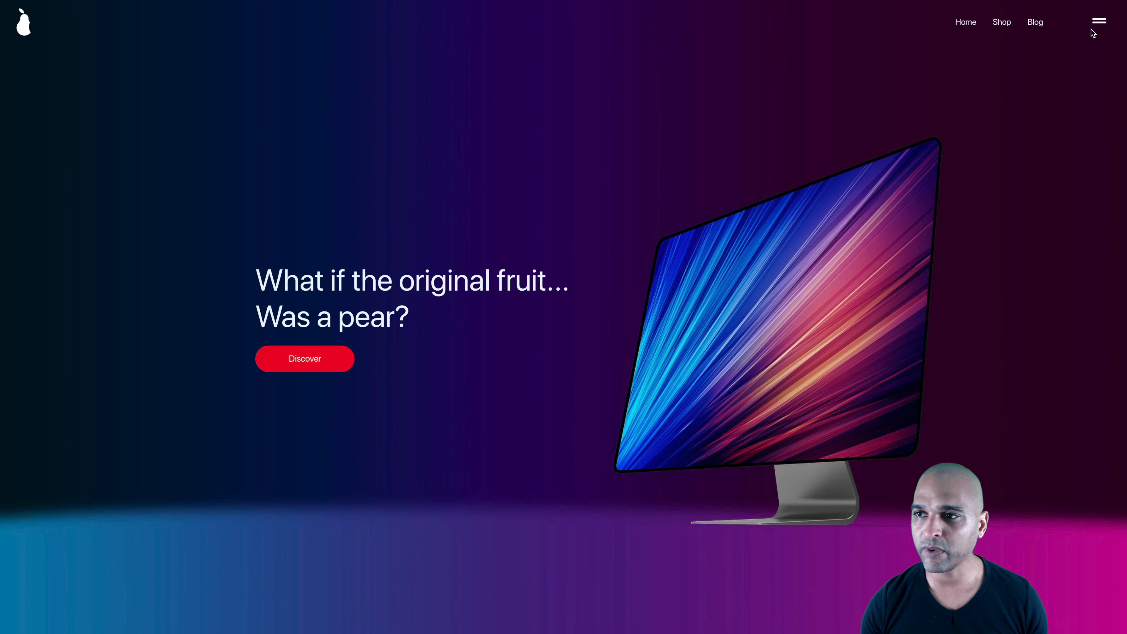
{"action": "left_click", "coordinate": [1099, 23]}
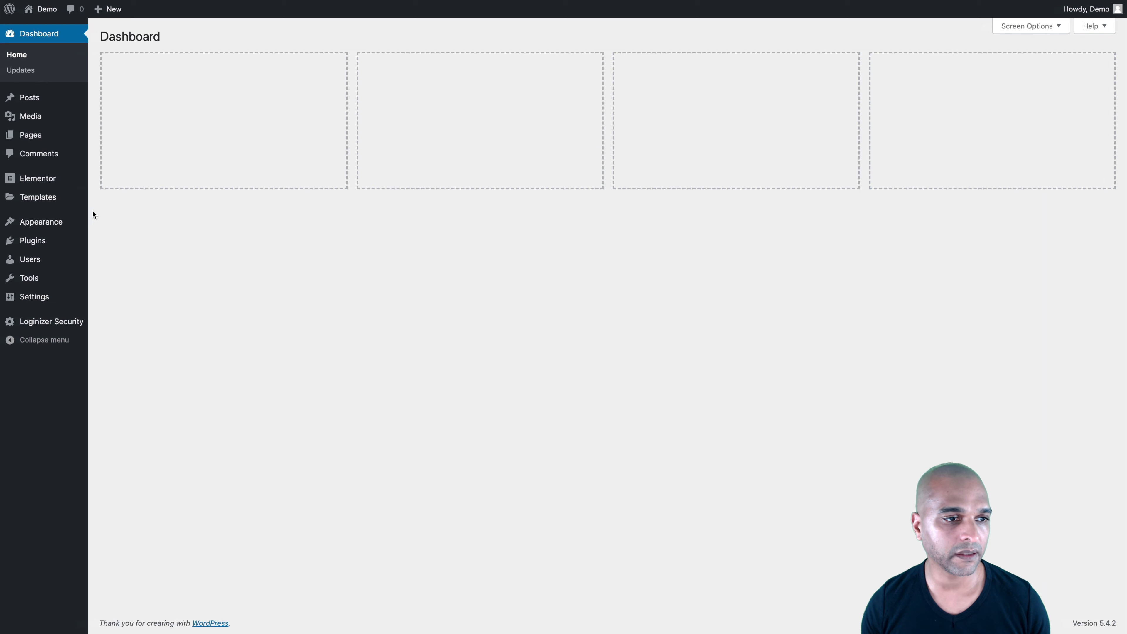
In the Theme Builder, create a Header template named "My Header" and dismiss the template library
{"action": "mouse_move", "coordinate": [52, 199]}
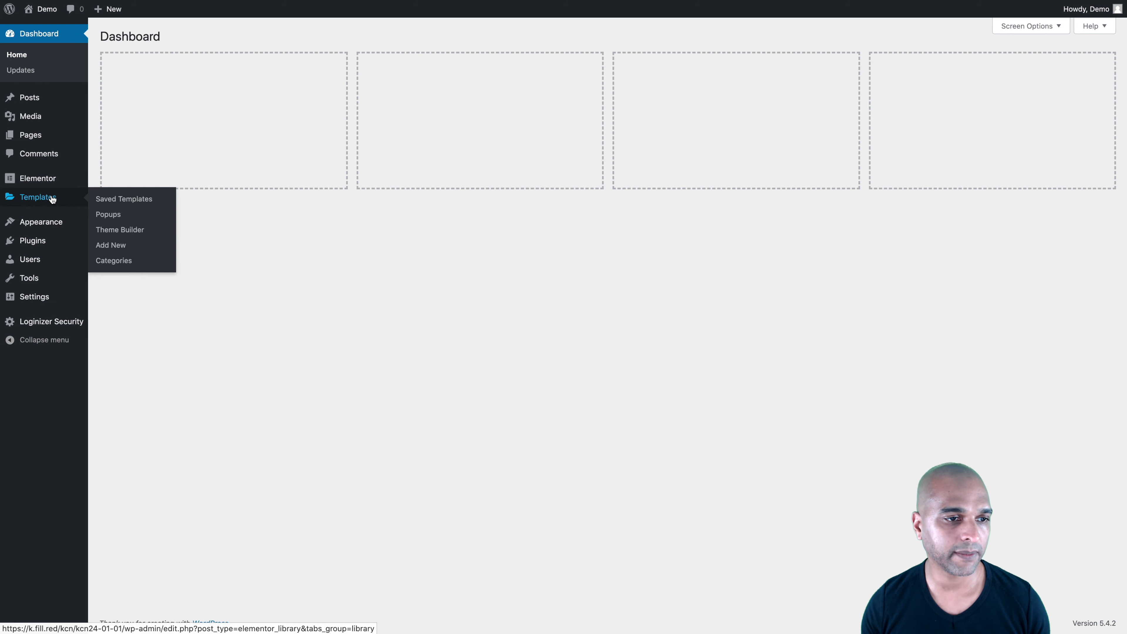
{"action": "left_click", "coordinate": [111, 232]}
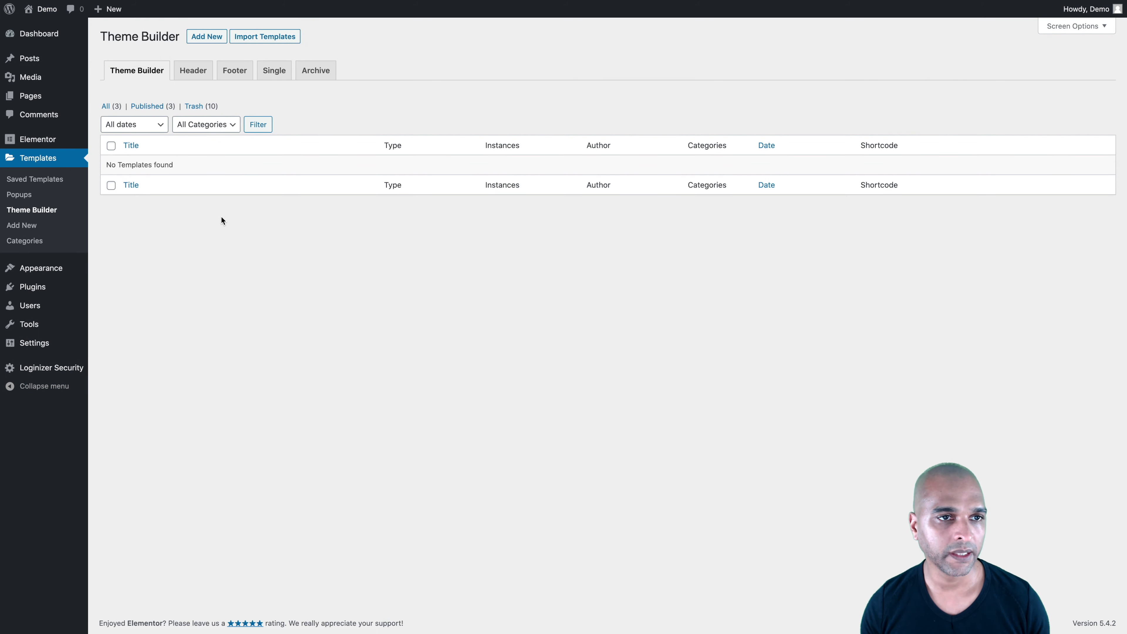
{"action": "left_click", "coordinate": [208, 37]}
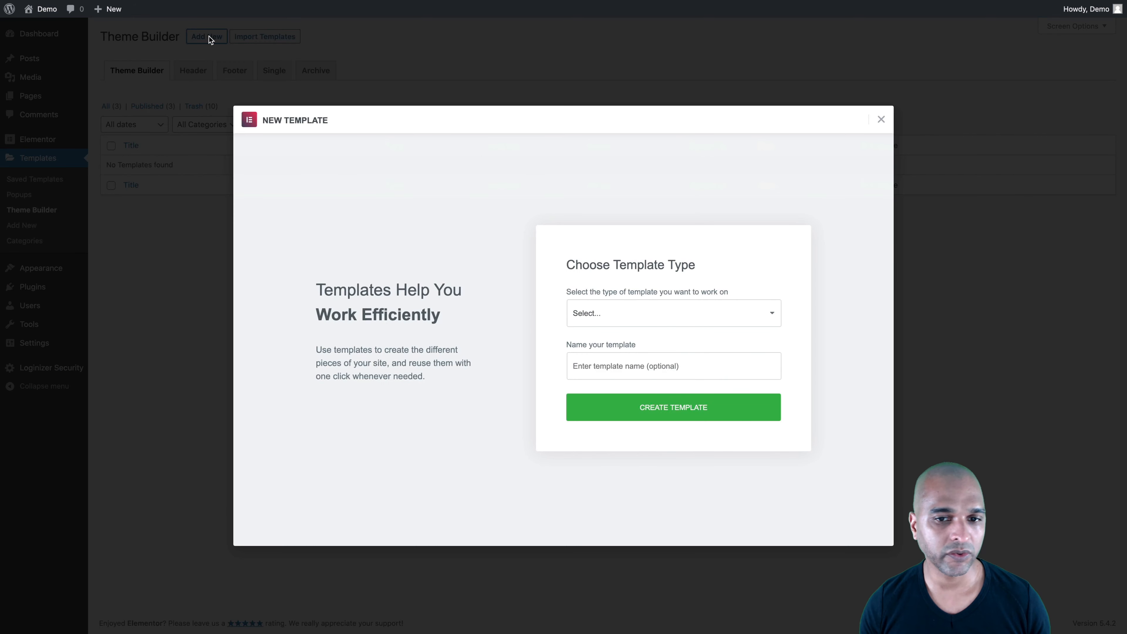
{"action": "left_click", "coordinate": [587, 321]}
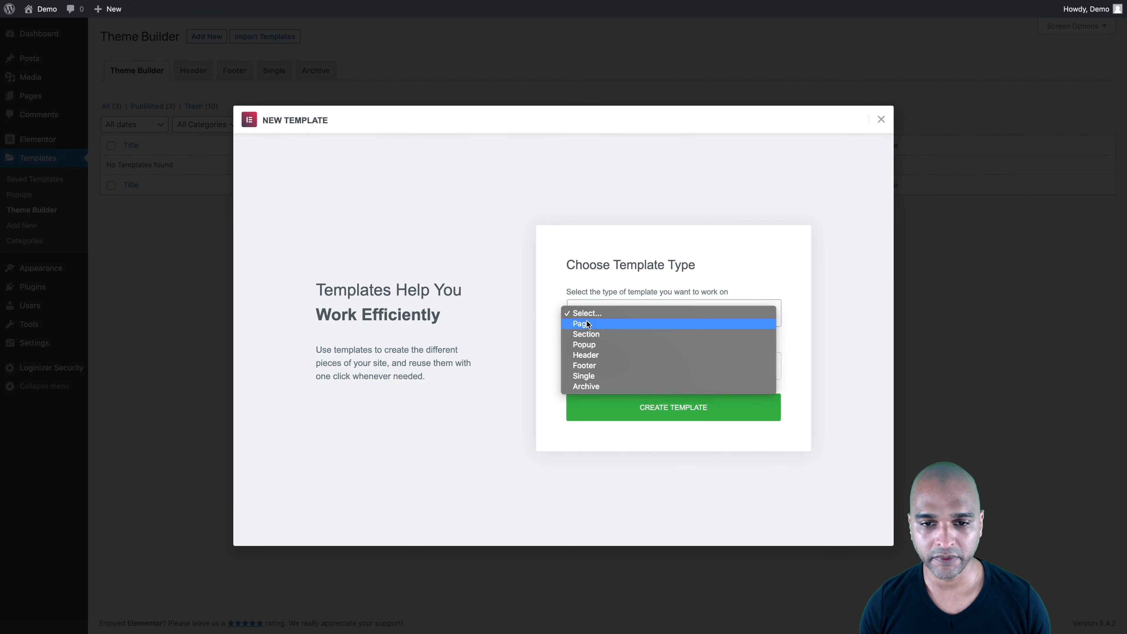
{"action": "left_click", "coordinate": [585, 355]}
{"action": "left_click", "coordinate": [576, 364]}
{"action": "type", "text": "Header"}
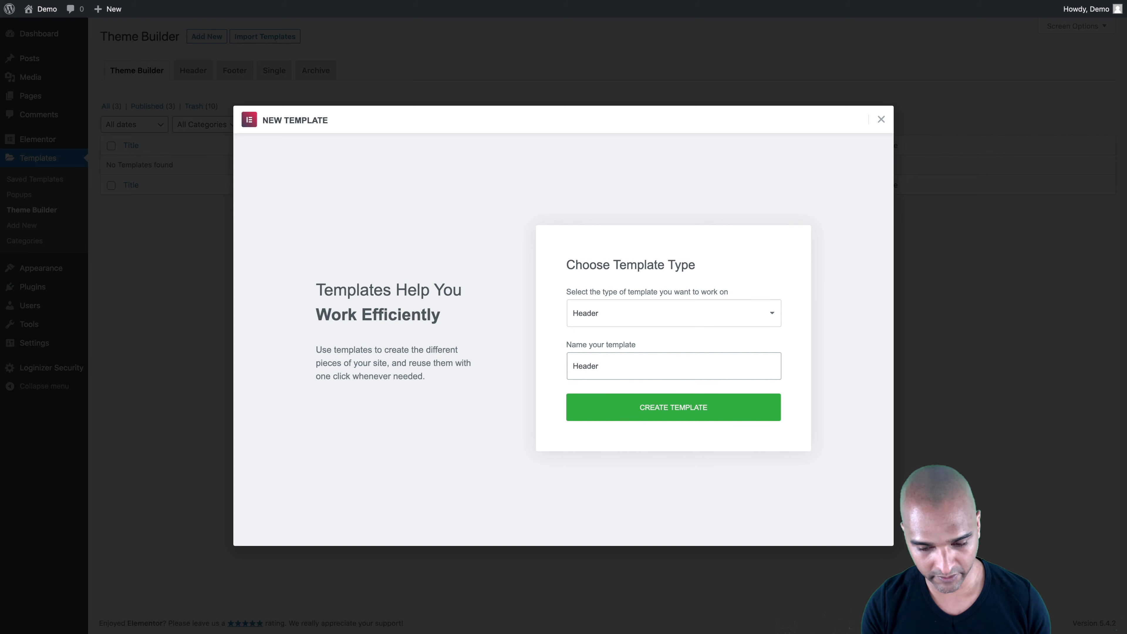
{"action": "type", "text": "My"}
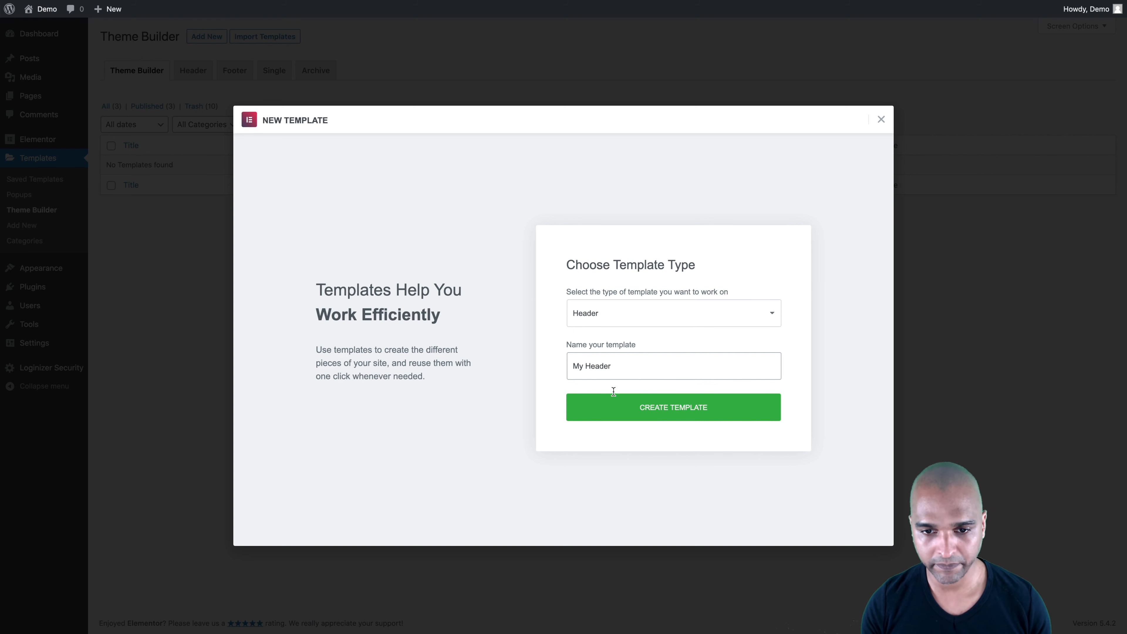
{"action": "left_click", "coordinate": [624, 412]}
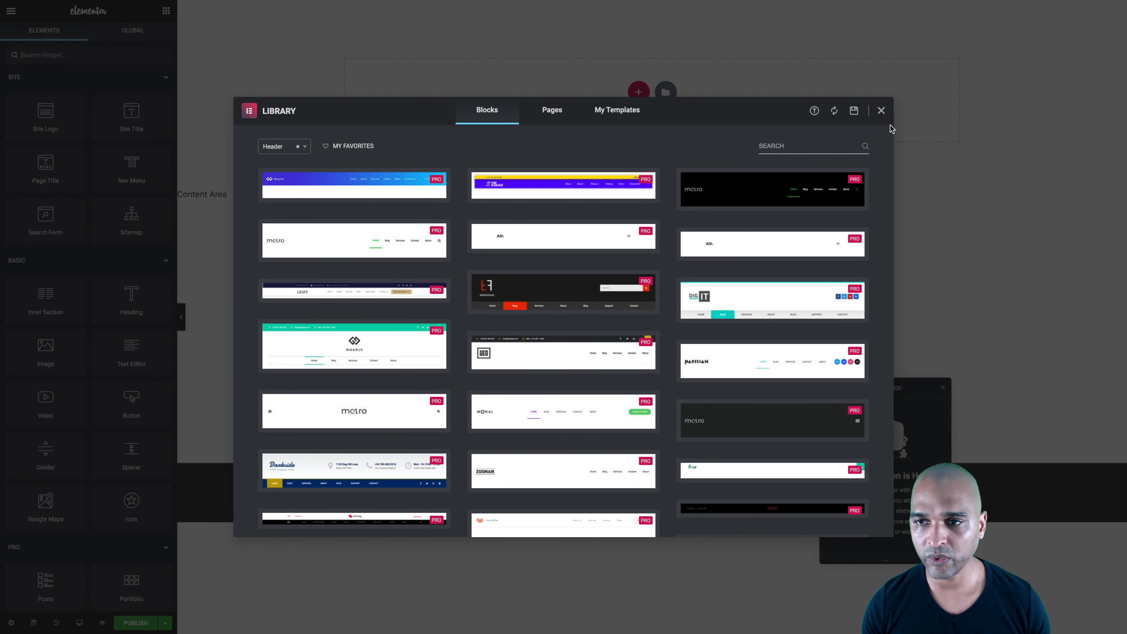
{"action": "left_click", "coordinate": [882, 111]}
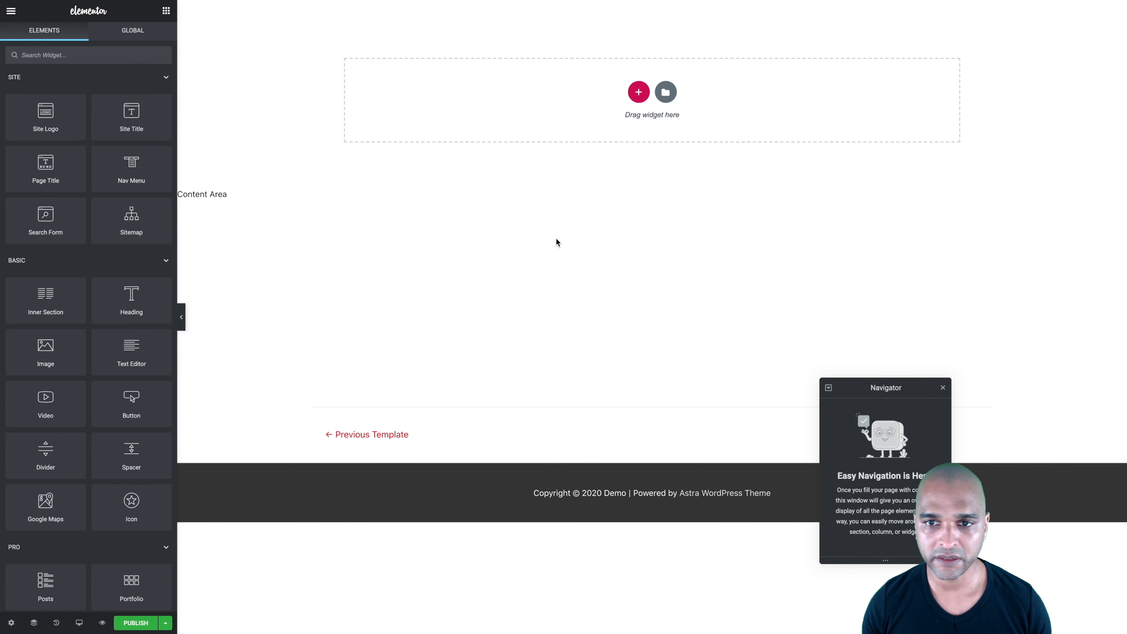
Close and reopen the Navigator, toggle its visibility, and place it just below the new-section area
{"action": "left_click_drag", "start_coordinate": [884, 388], "coordinate": [998, 205]}
{"action": "left_click", "coordinate": [1057, 205]}
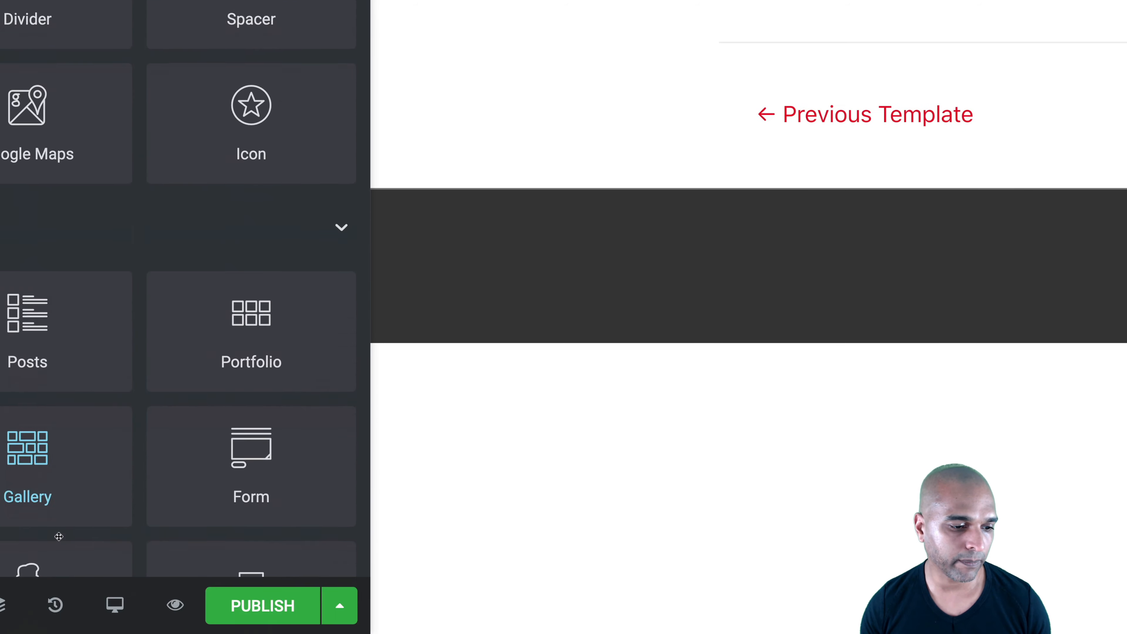
{"action": "scroll", "coordinate": [59, 540], "scroll_direction": "down", "scroll_amount": 3}
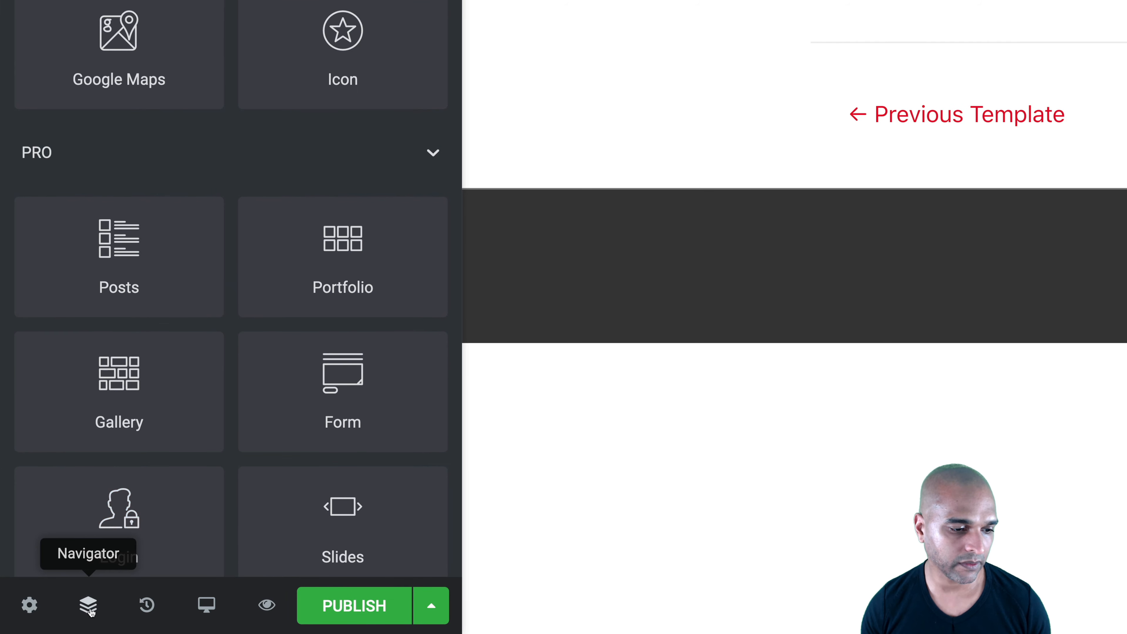
{"action": "left_click", "coordinate": [89, 609]}
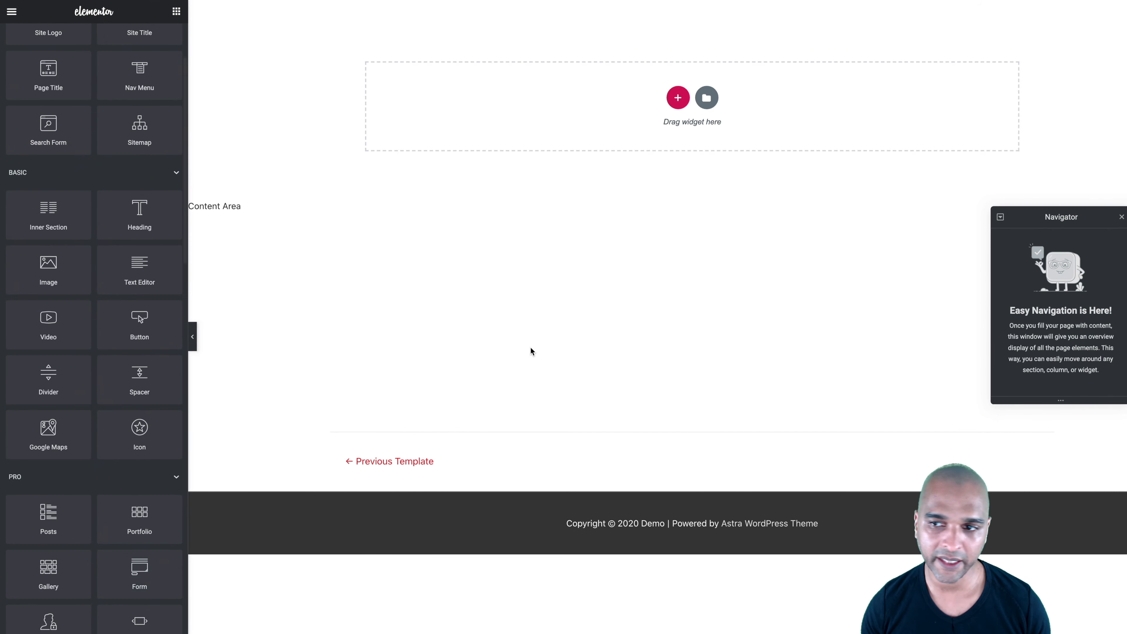
{"action": "left_click_drag", "start_coordinate": [1069, 220], "coordinate": [993, 145]}
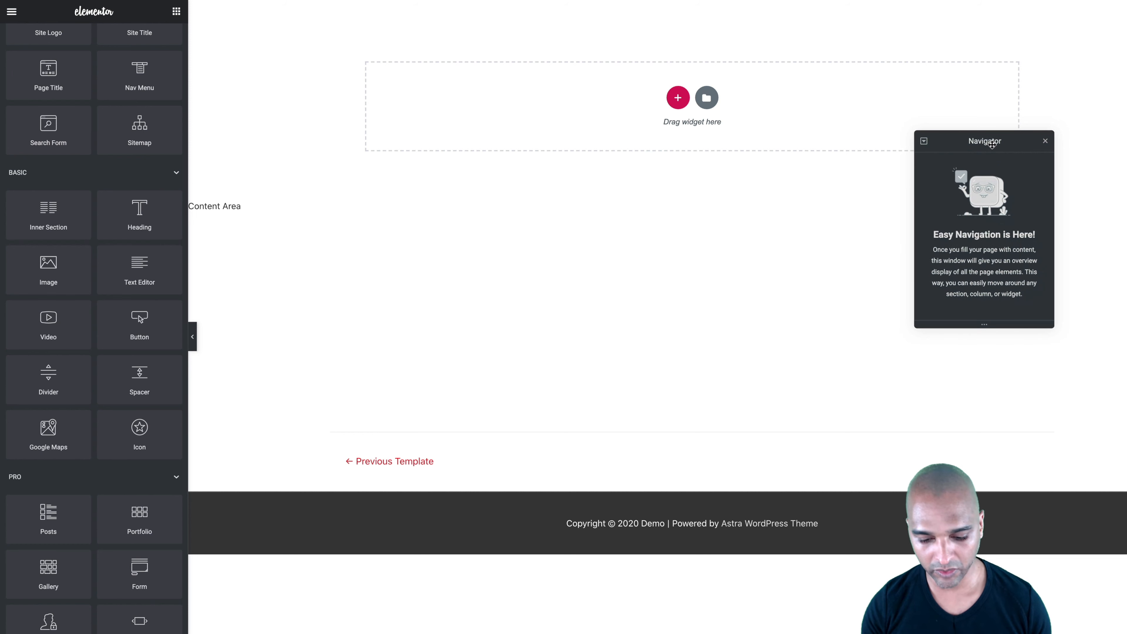
{"action": "key", "text": "super+i"}
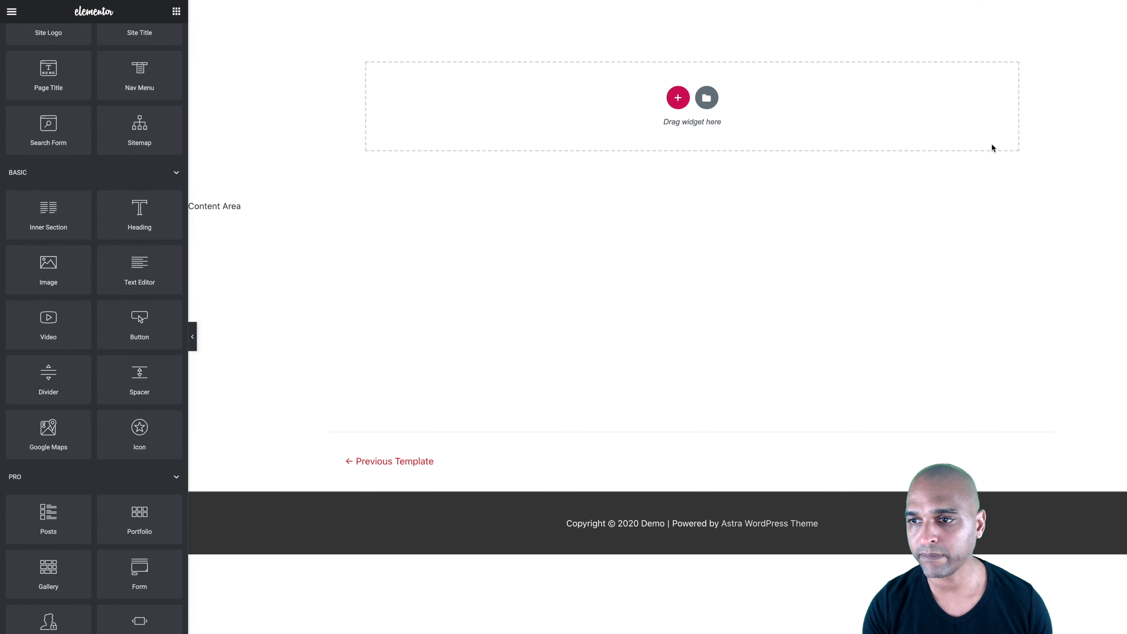
{"action": "key", "text": "super+i"}
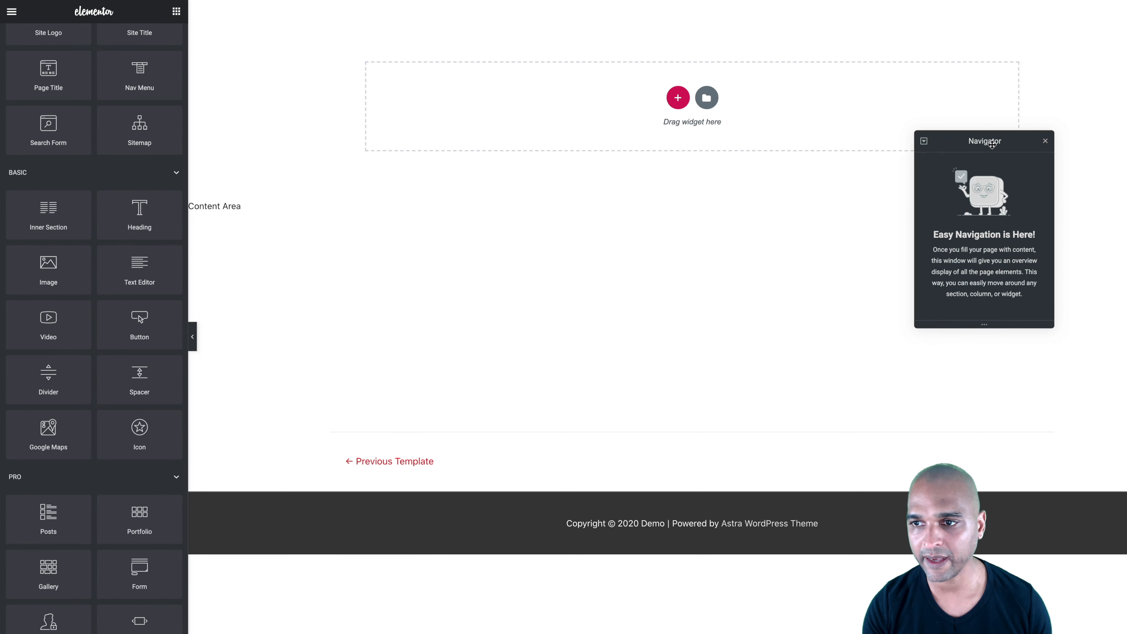
{"action": "left_click_drag", "start_coordinate": [977, 142], "coordinate": [971, 168]}
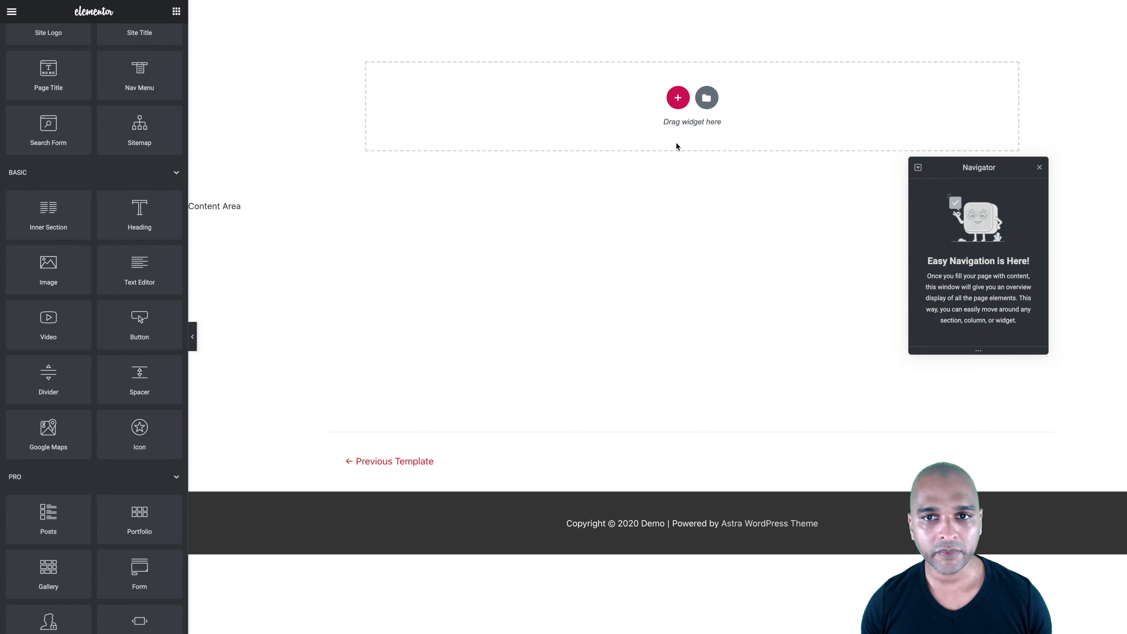
Add a section with three equal columns to the header and set its content width to Full Width
{"action": "left_click", "coordinate": [678, 98]}
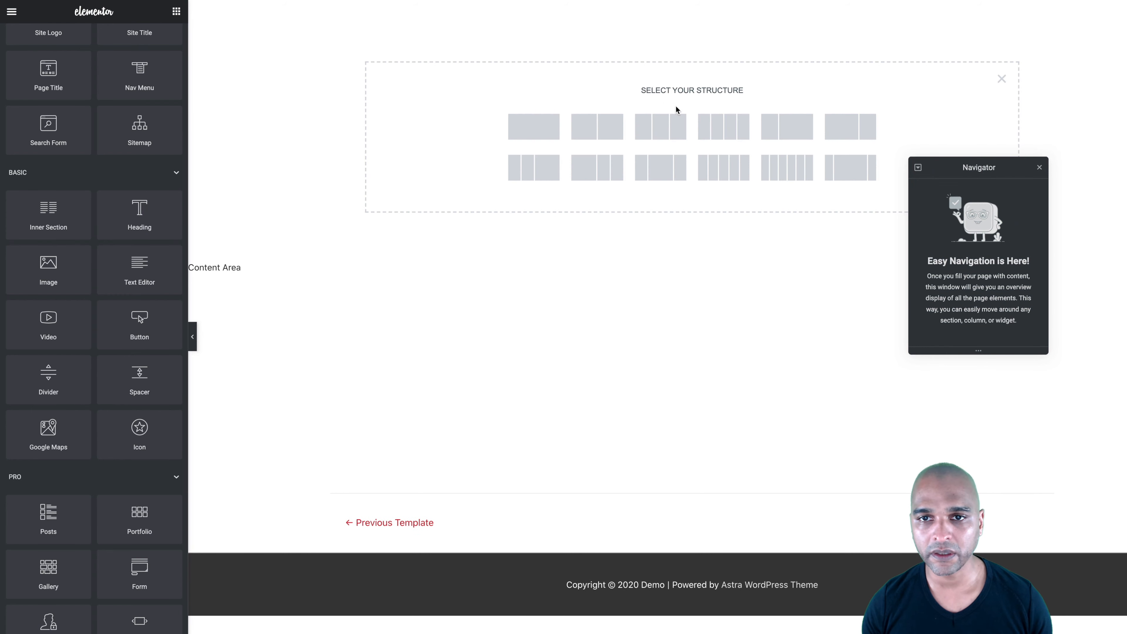
{"action": "left_click", "coordinate": [1002, 79]}
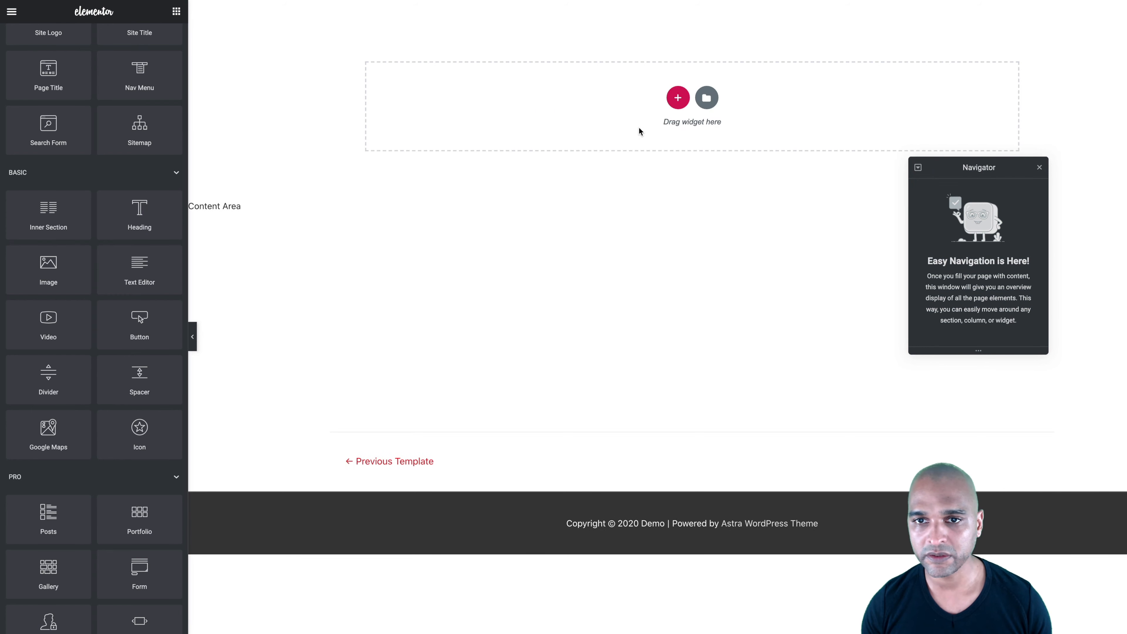
{"action": "left_click", "coordinate": [678, 98]}
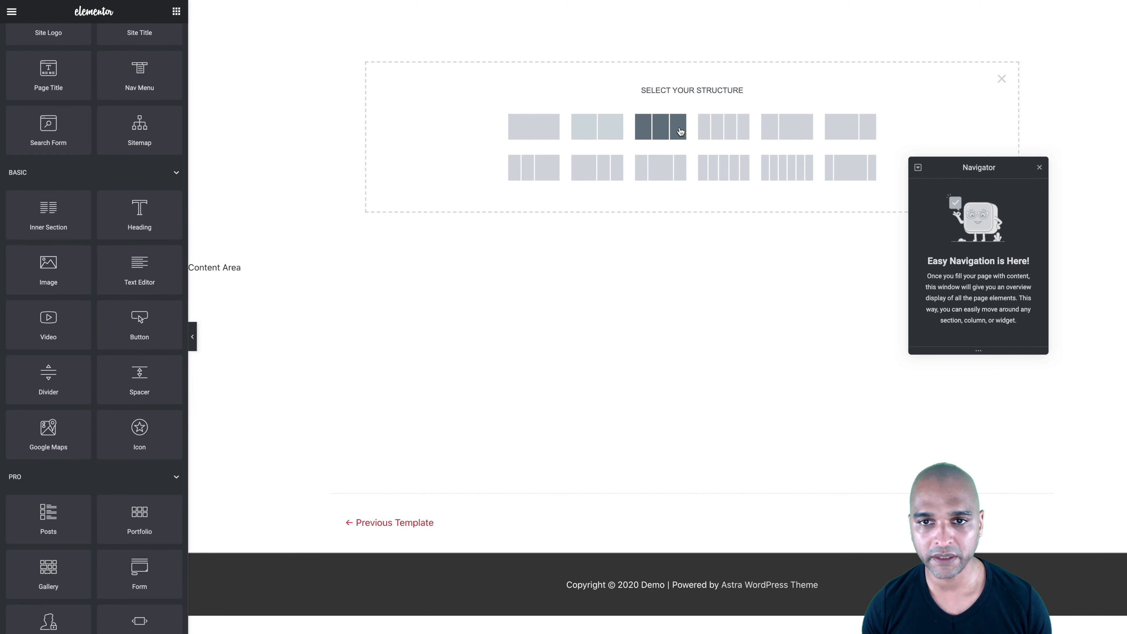
{"action": "left_click", "coordinate": [665, 132]}
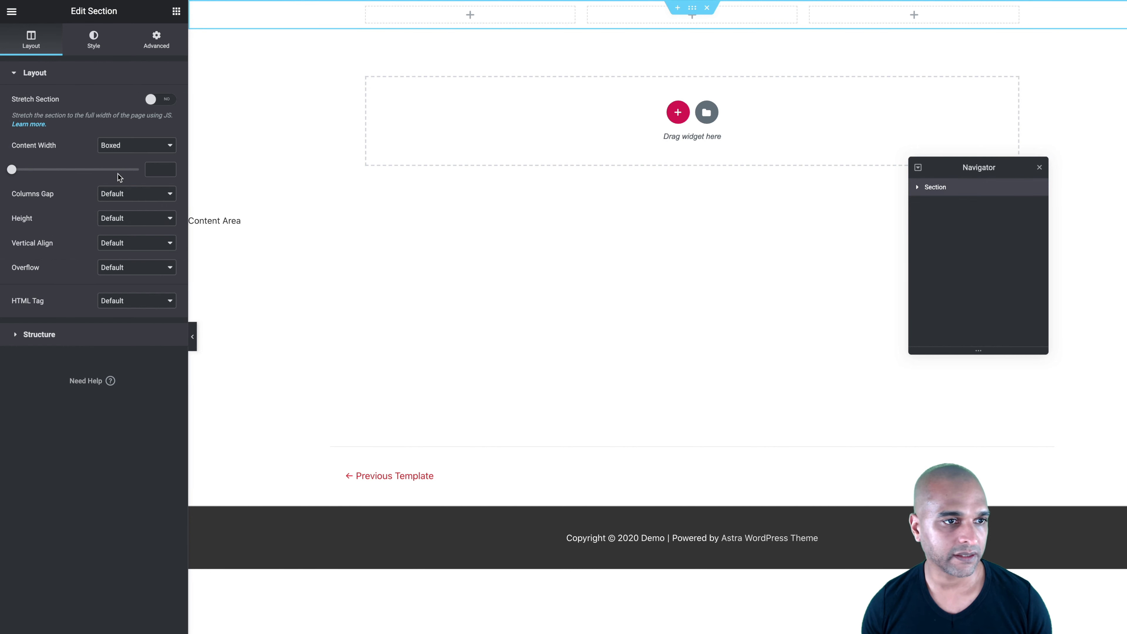
{"action": "left_click", "coordinate": [107, 146]}
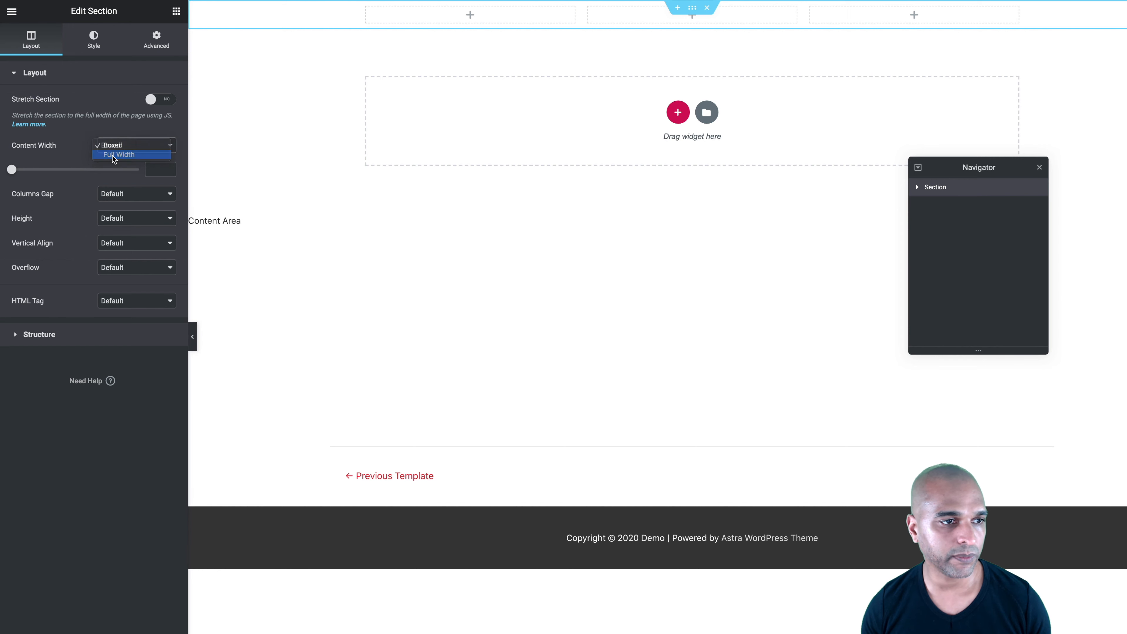
{"action": "left_click", "coordinate": [112, 155]}
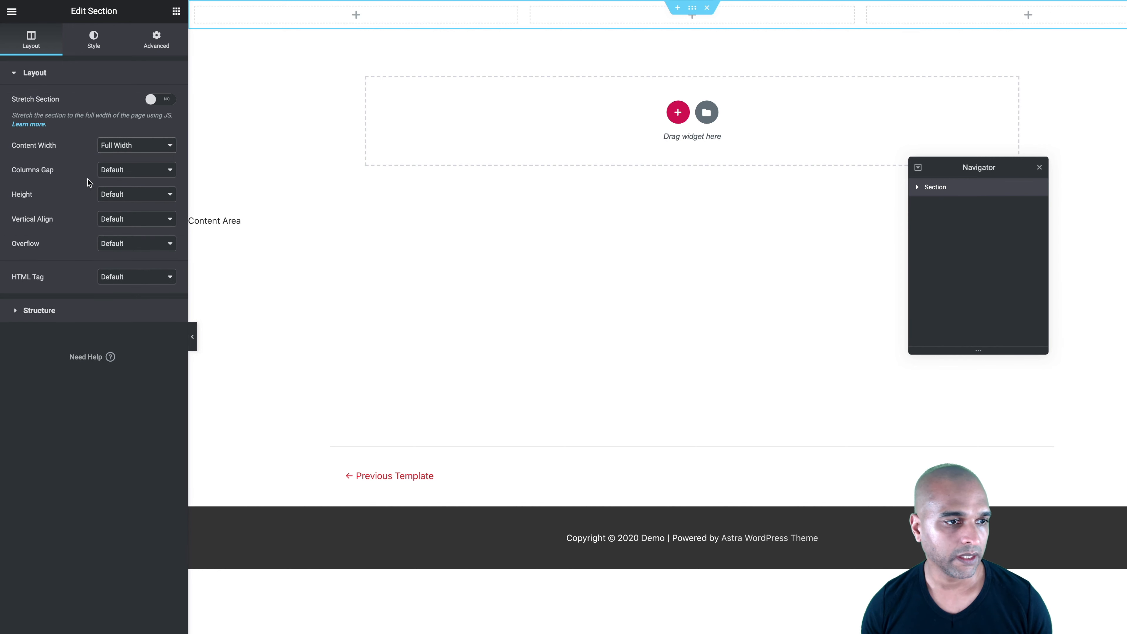
Set the section's height to Min Height at 70 px and its HTML tag to header
{"action": "left_click", "coordinate": [113, 196]}
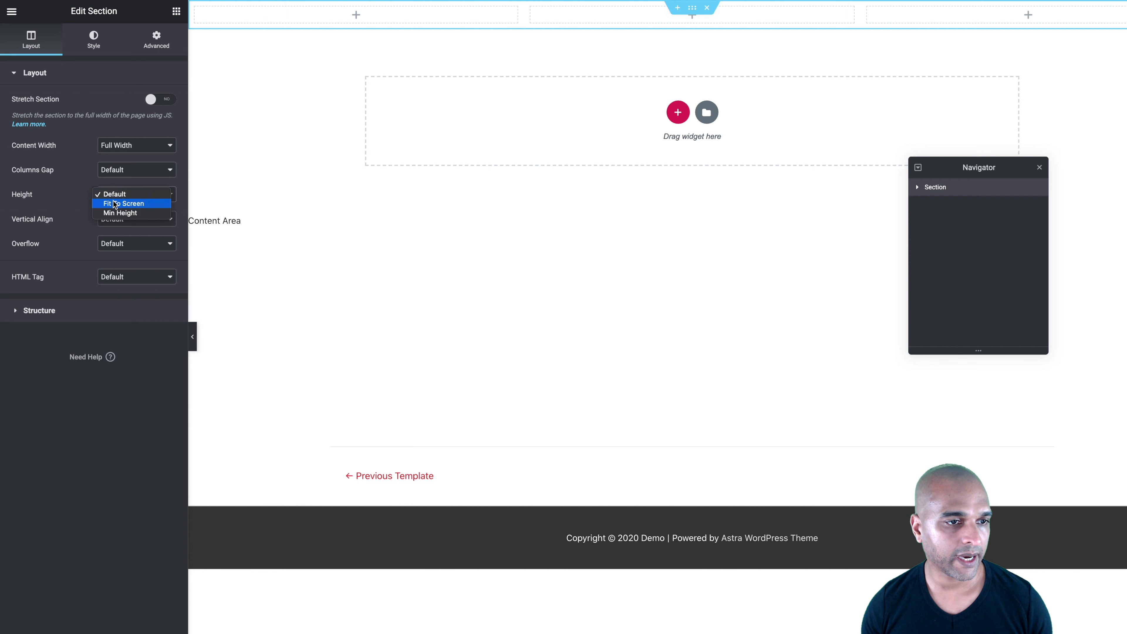
{"action": "left_click", "coordinate": [116, 212]}
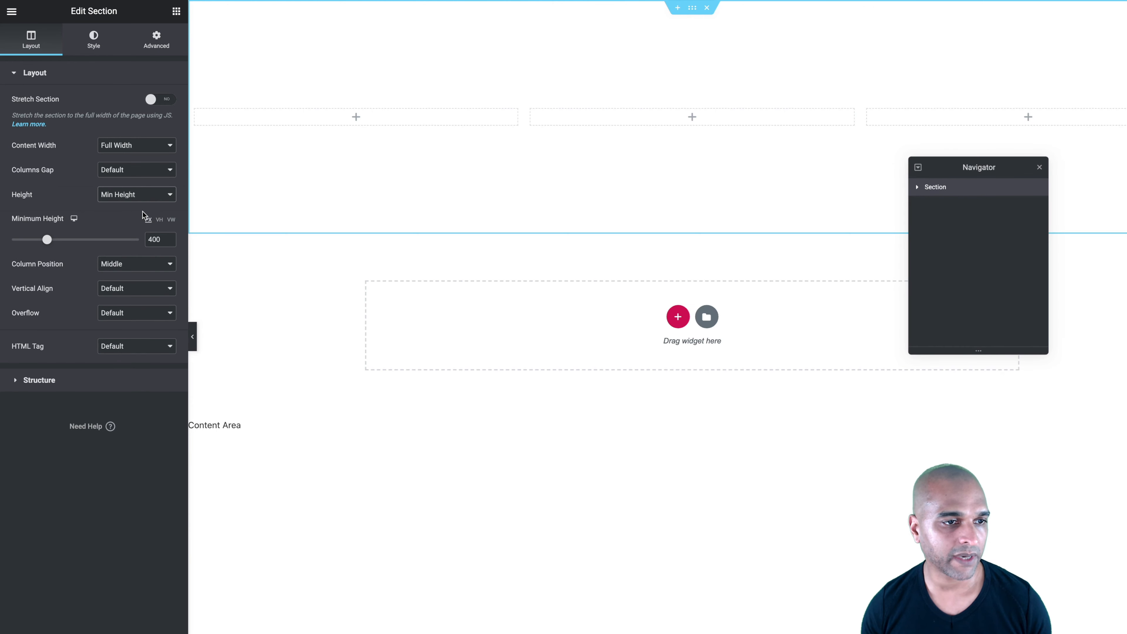
{"action": "left_click", "coordinate": [160, 220]}
{"action": "double_click", "coordinate": [154, 240]}
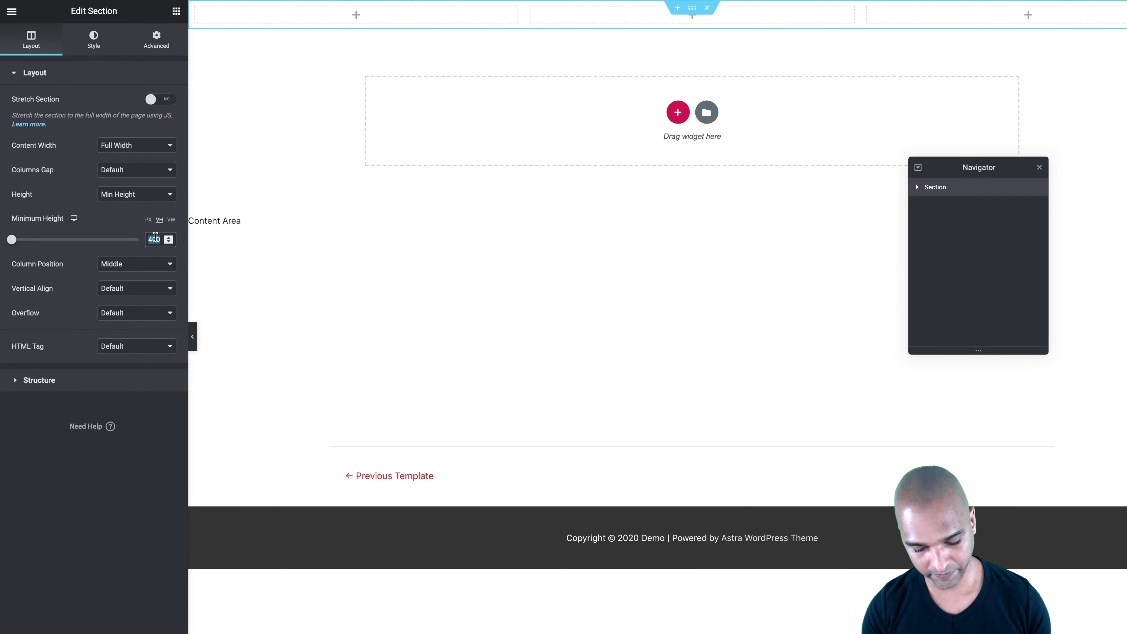
{"action": "left_click", "coordinate": [148, 220]}
{"action": "double_click", "coordinate": [150, 240]}
{"action": "type", "text": "70"}
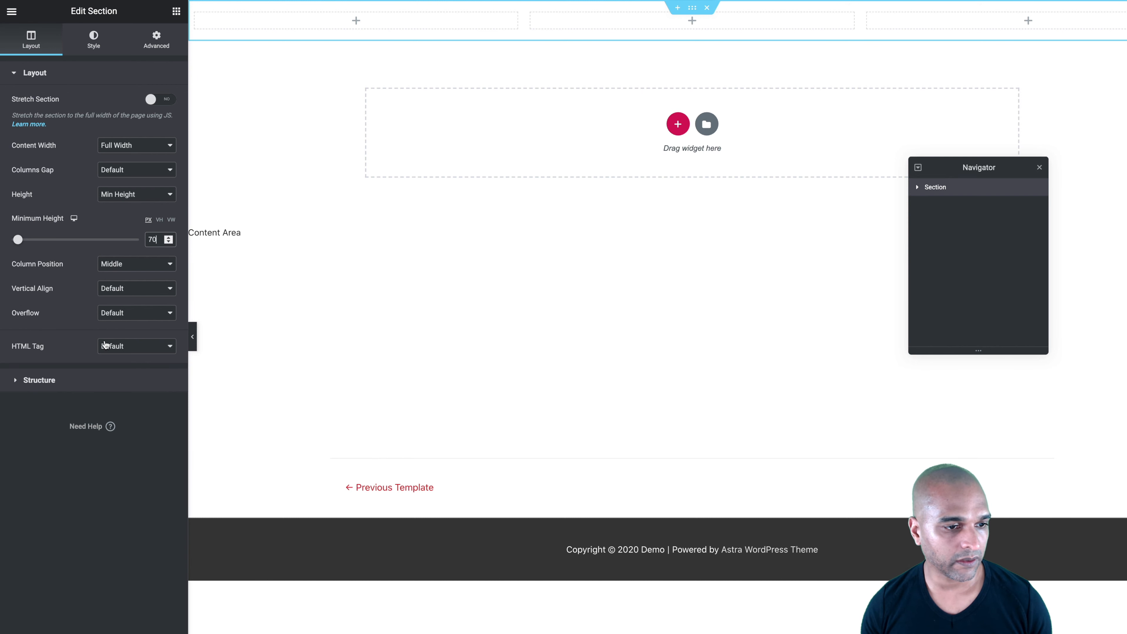
{"action": "left_click", "coordinate": [126, 349]}
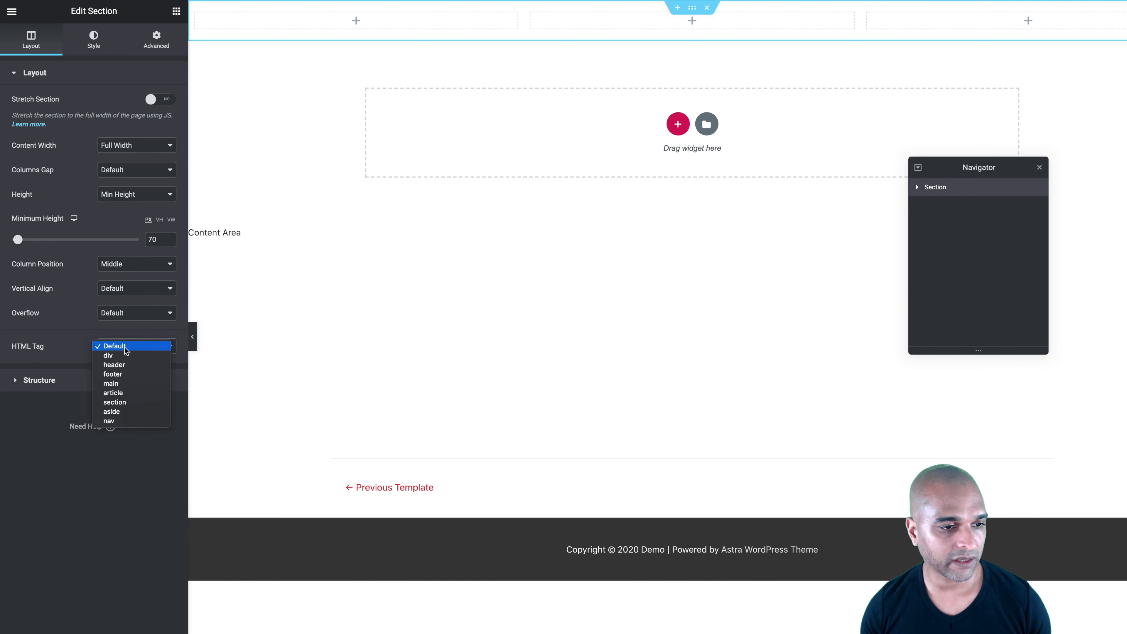
{"action": "left_click", "coordinate": [116, 366]}
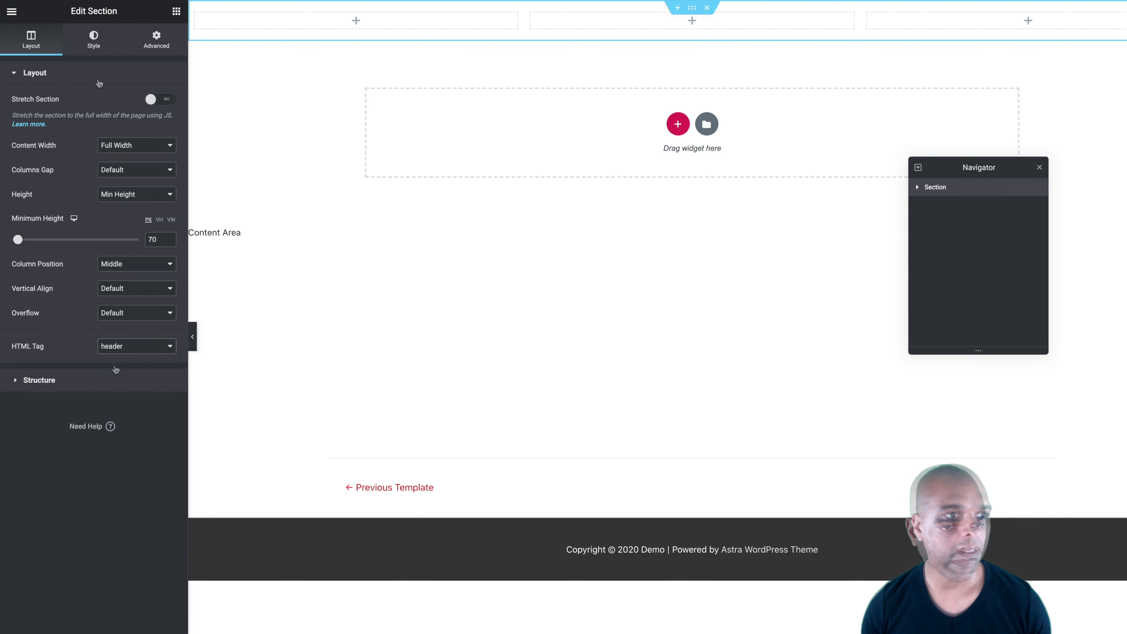
Give the header section a classic background in black (#000000)
{"action": "left_click", "coordinate": [94, 52]}
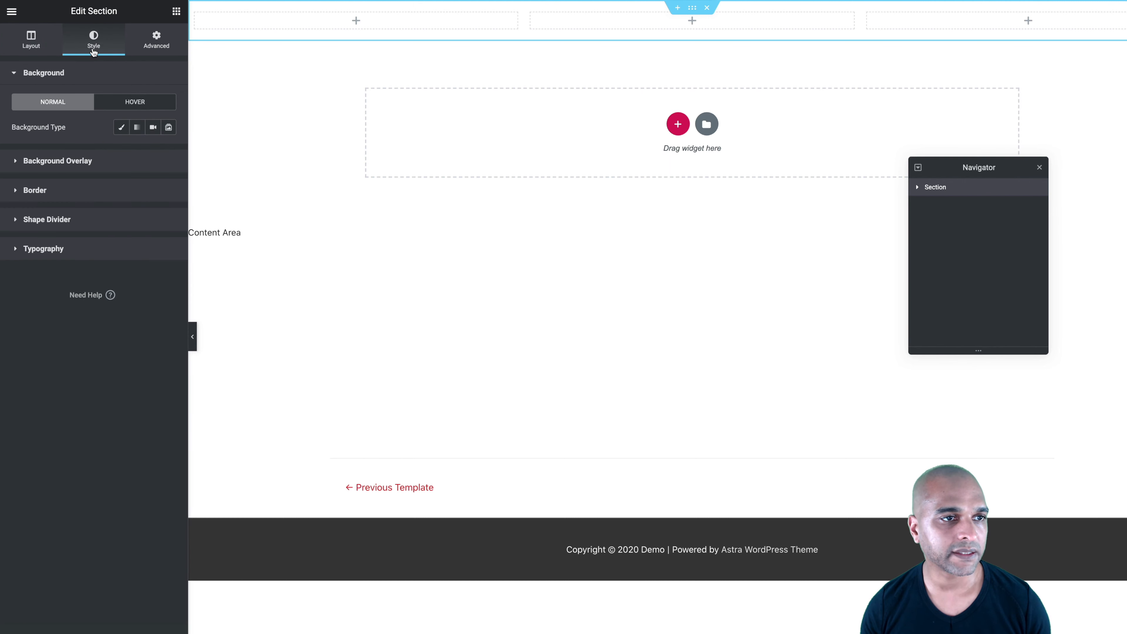
{"action": "left_click", "coordinate": [121, 128]}
{"action": "left_click", "coordinate": [153, 152]}
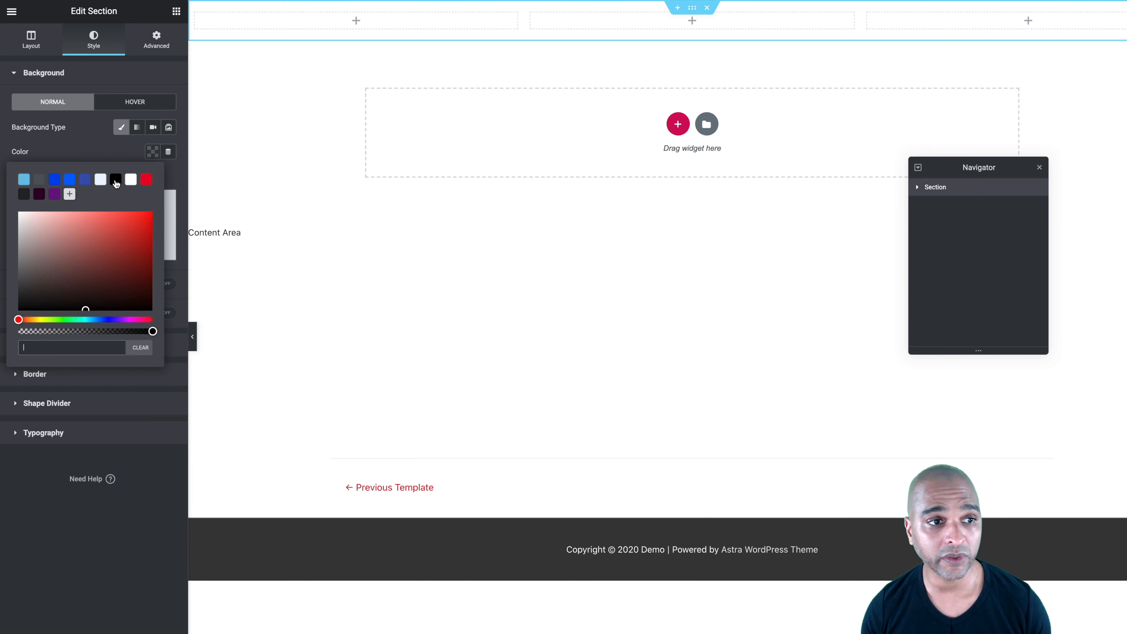
{"action": "left_click", "coordinate": [115, 180]}
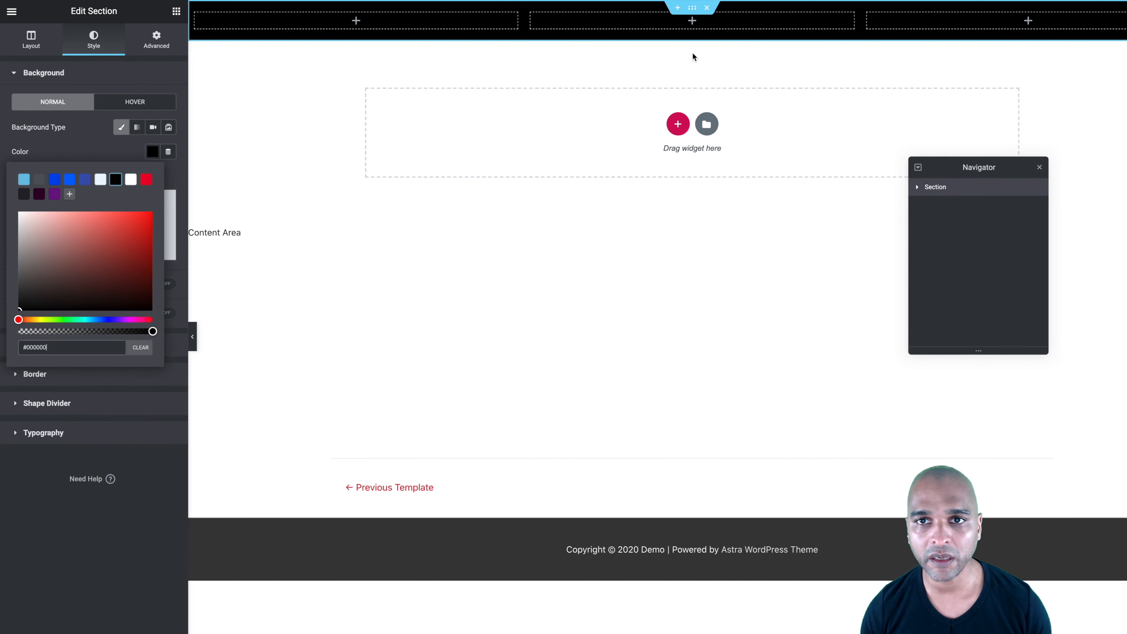
{"action": "left_click", "coordinate": [103, 133]}
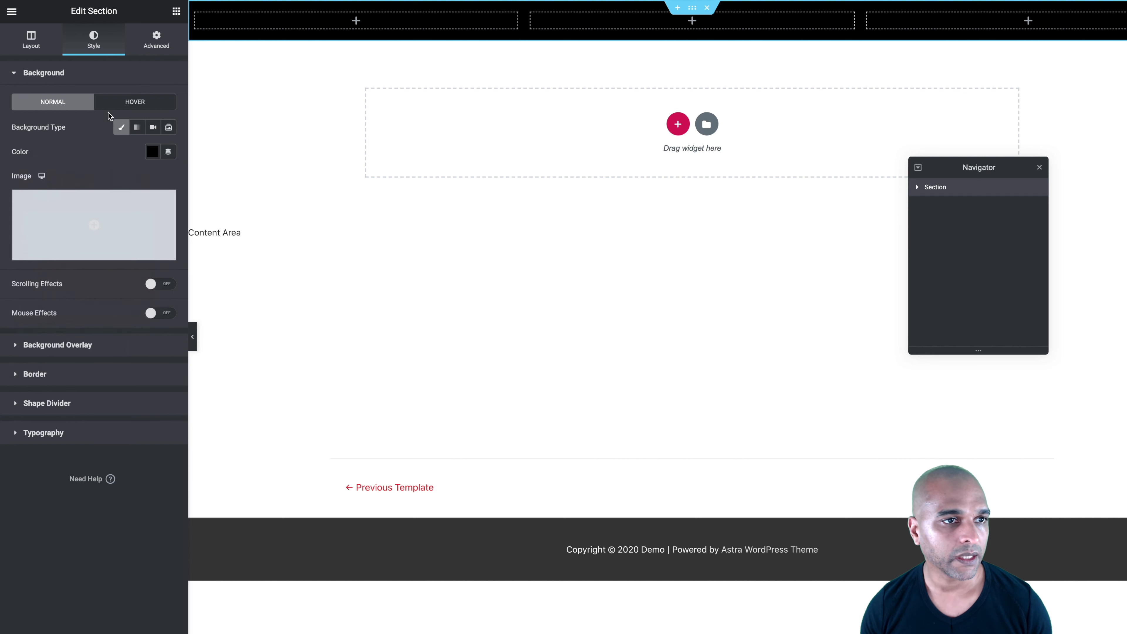
Set the header section's top and bottom margins to 0 and its padding to 5 px top and bottom, 30 px right and left
{"action": "left_click", "coordinate": [156, 39]}
{"action": "left_click", "coordinate": [160, 122]}
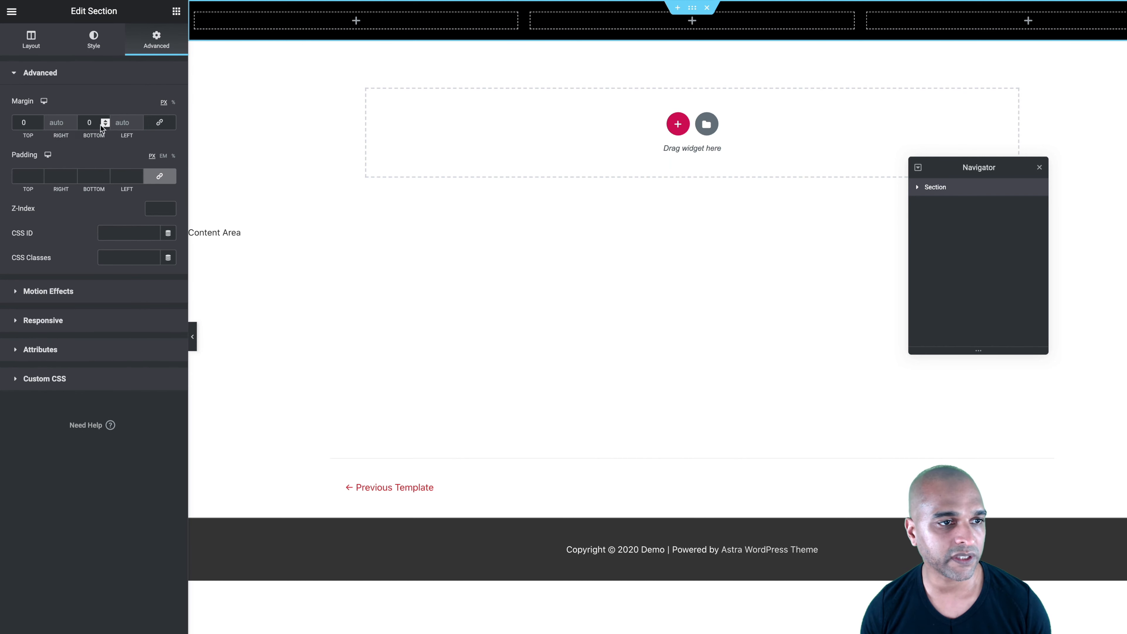
{"action": "left_click", "coordinate": [160, 178]}
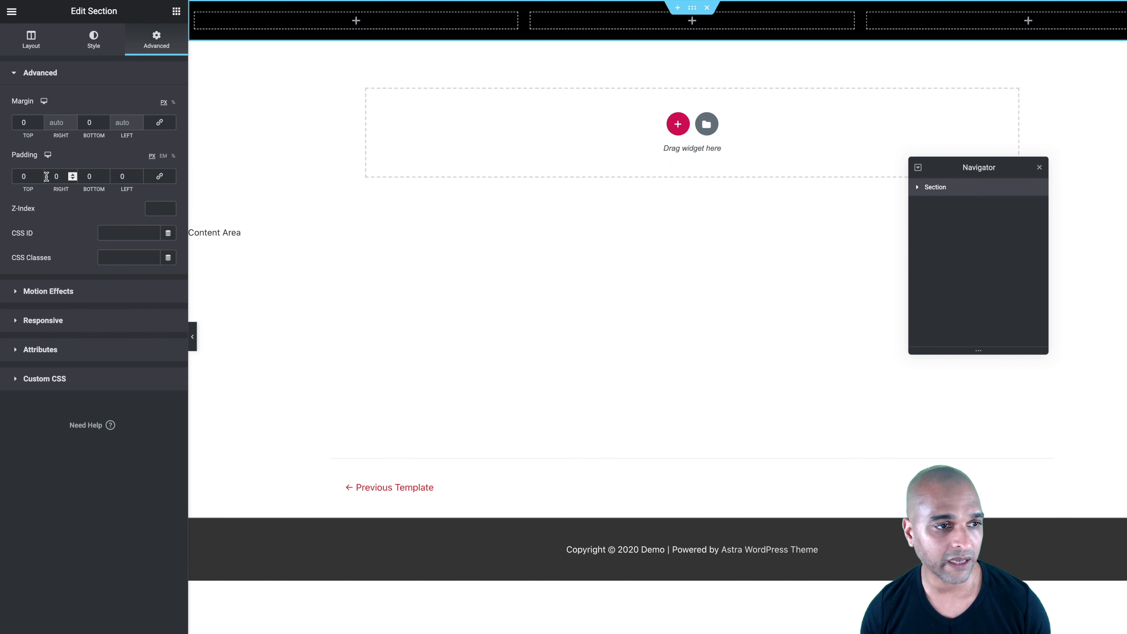
{"action": "type", "text": "5"}
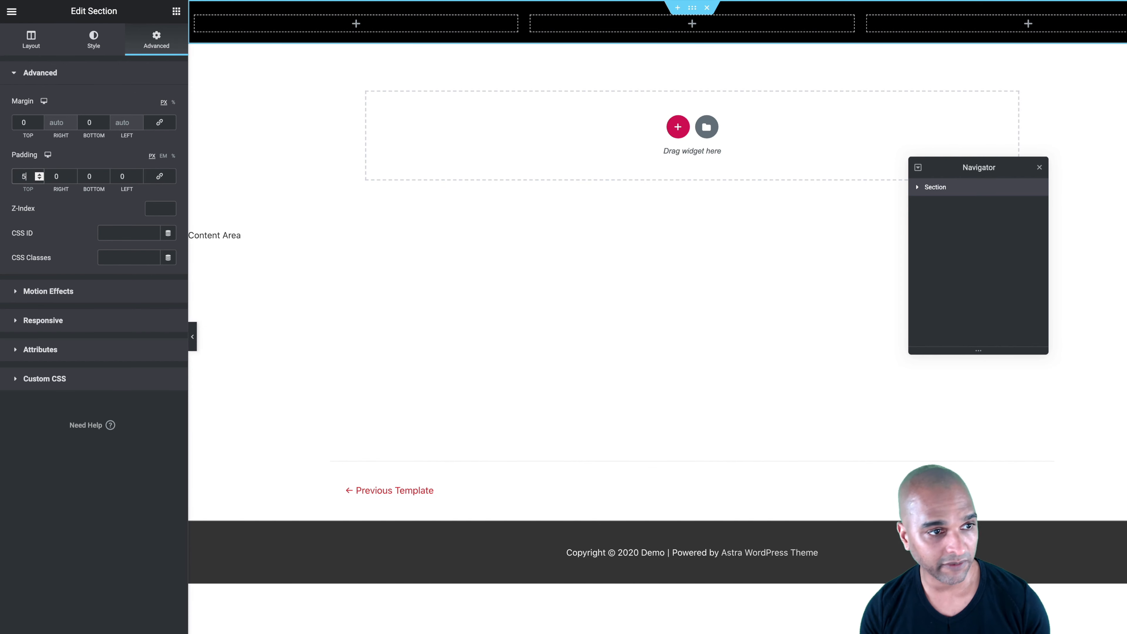
{"action": "key", "text": "Tab"}
{"action": "type", "text": "30"}
{"action": "key", "text": "Tab"}
{"action": "type", "text": "5"}
{"action": "key", "text": "Tab"}
{"action": "type", "text": "30"}
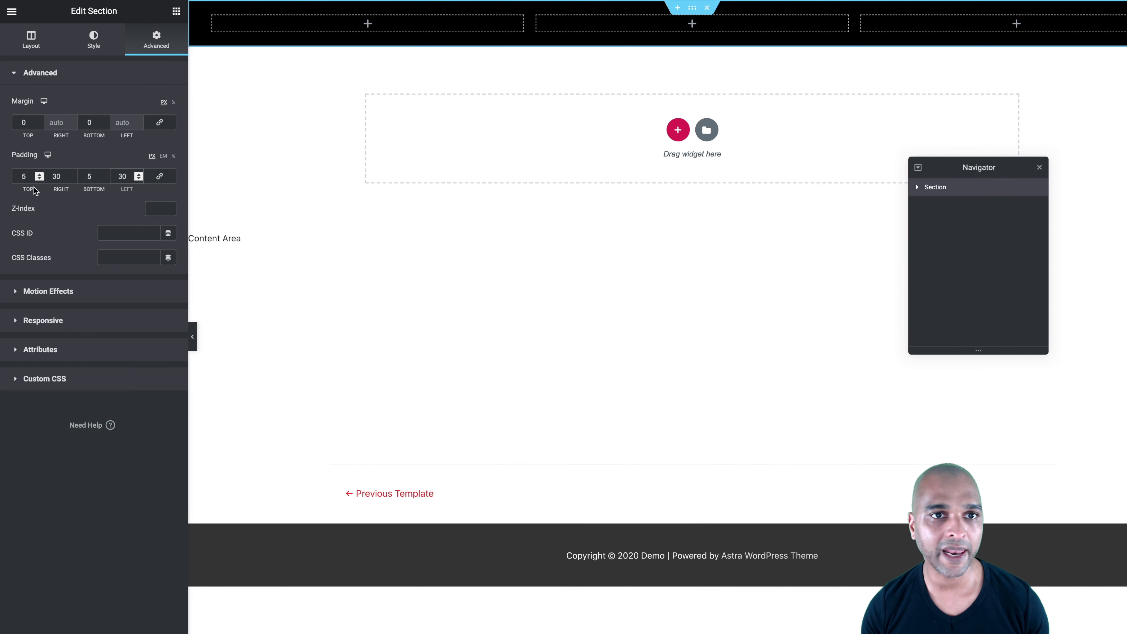
Set the section's Z-Index to 10 and its CSS ID to navbar
{"action": "left_click", "coordinate": [150, 209]}
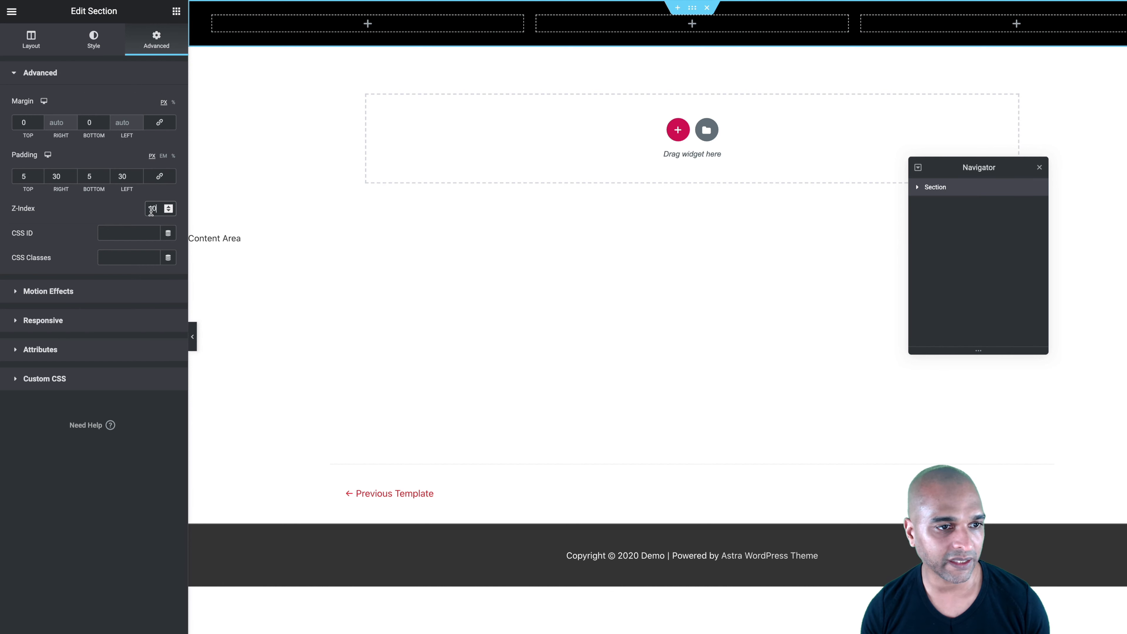
{"action": "left_click", "coordinate": [108, 235]}
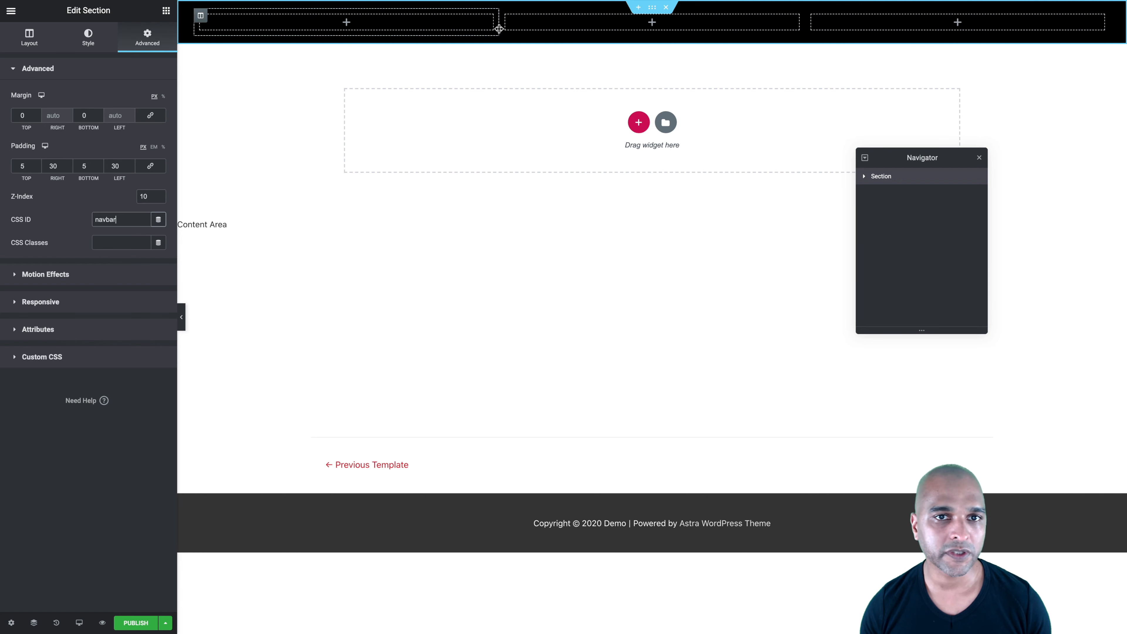
Resize the header's three columns to about 35%, 60% and 4.7% of the section width
{"action": "mouse_move", "coordinate": [499, 29]}
{"action": "left_mouse_down"}
{"action": "mouse_move", "coordinate": [452, 27]}
{"action": "mouse_move", "coordinate": [575, 28]}
{"action": "mouse_move", "coordinate": [514, 27]}
{"action": "left_mouse_up"}
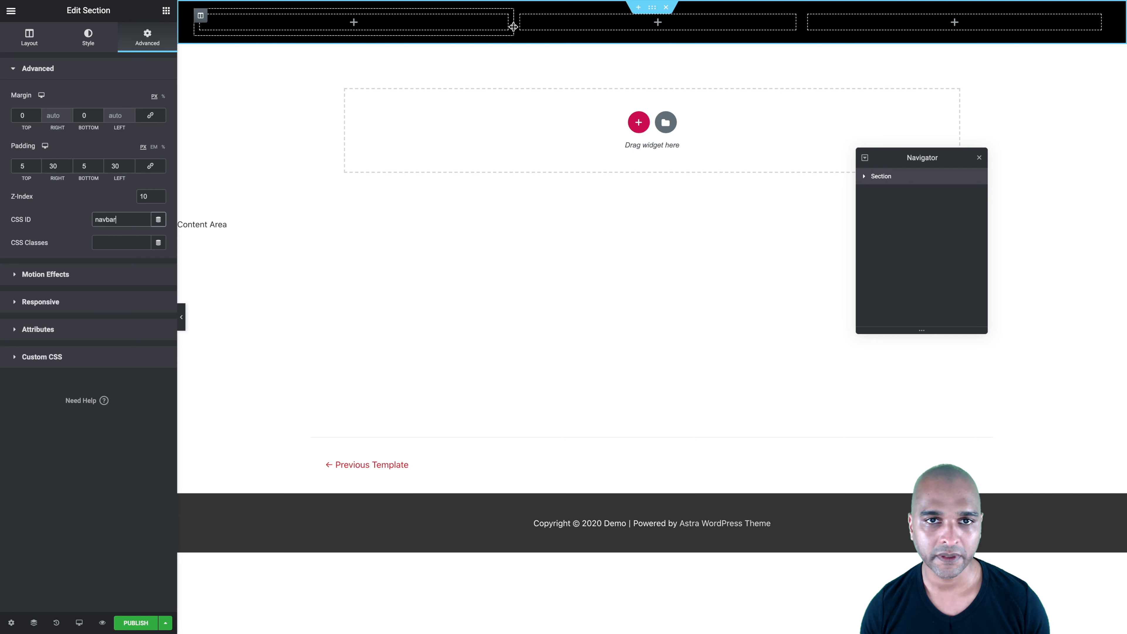
{"action": "left_click_drag", "start_coordinate": [802, 23], "coordinate": [1064, 27]}
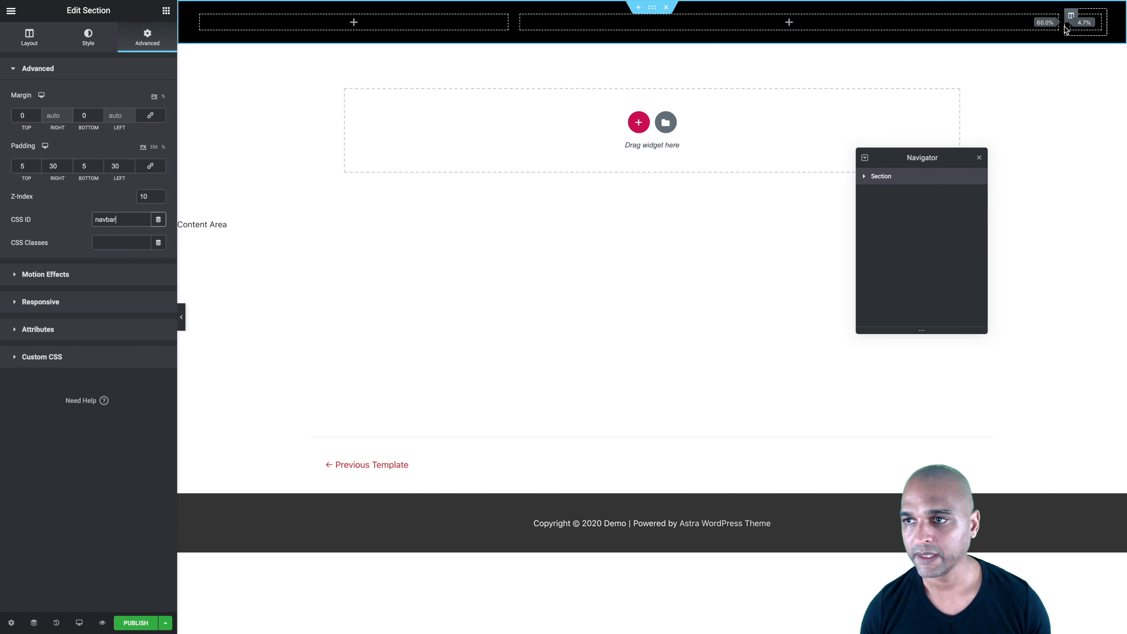
{"action": "left_click_drag", "start_coordinate": [1065, 27], "coordinate": [1065, 27]}
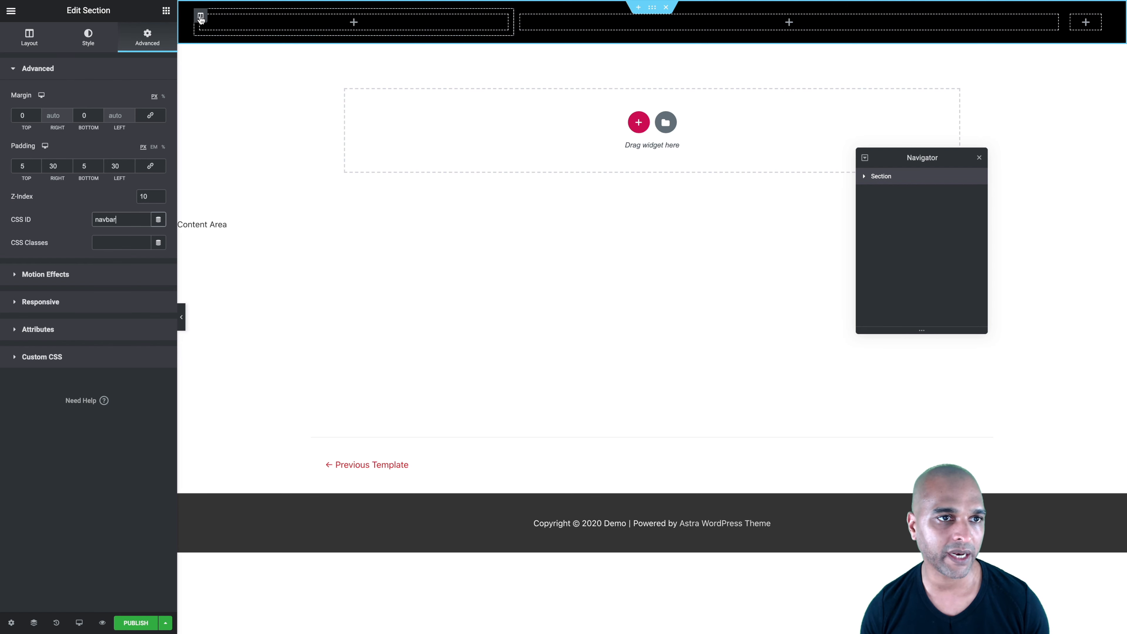
Set the widgets space to 0 px and the padding to 0 on all sides for the first and middle columns
{"action": "left_click", "coordinate": [200, 17]}
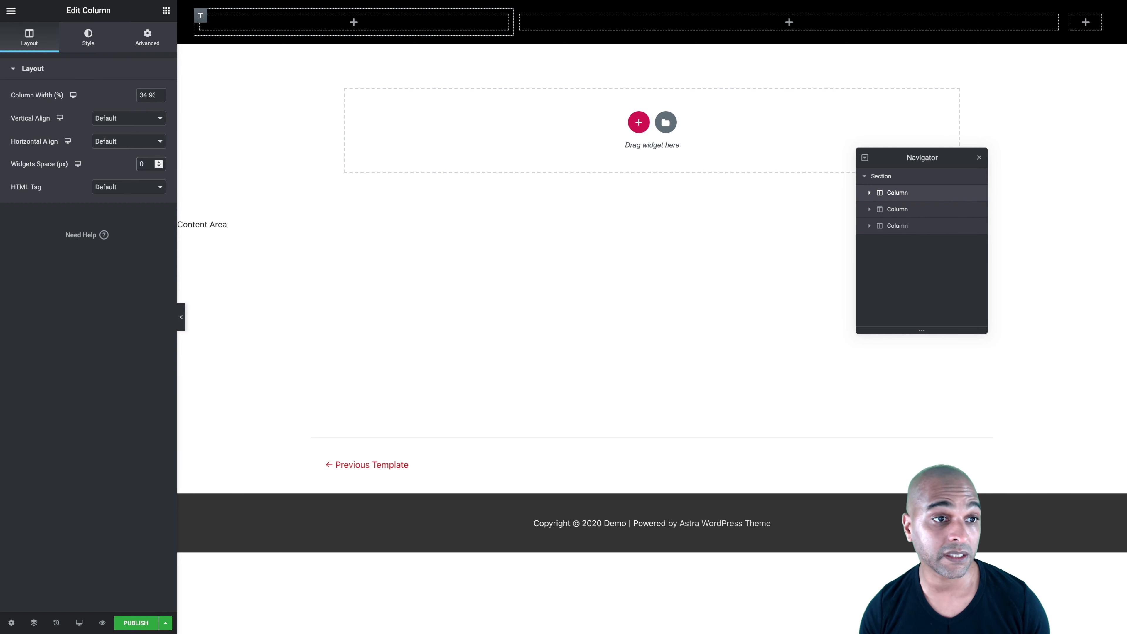
{"action": "left_click", "coordinate": [147, 38]}
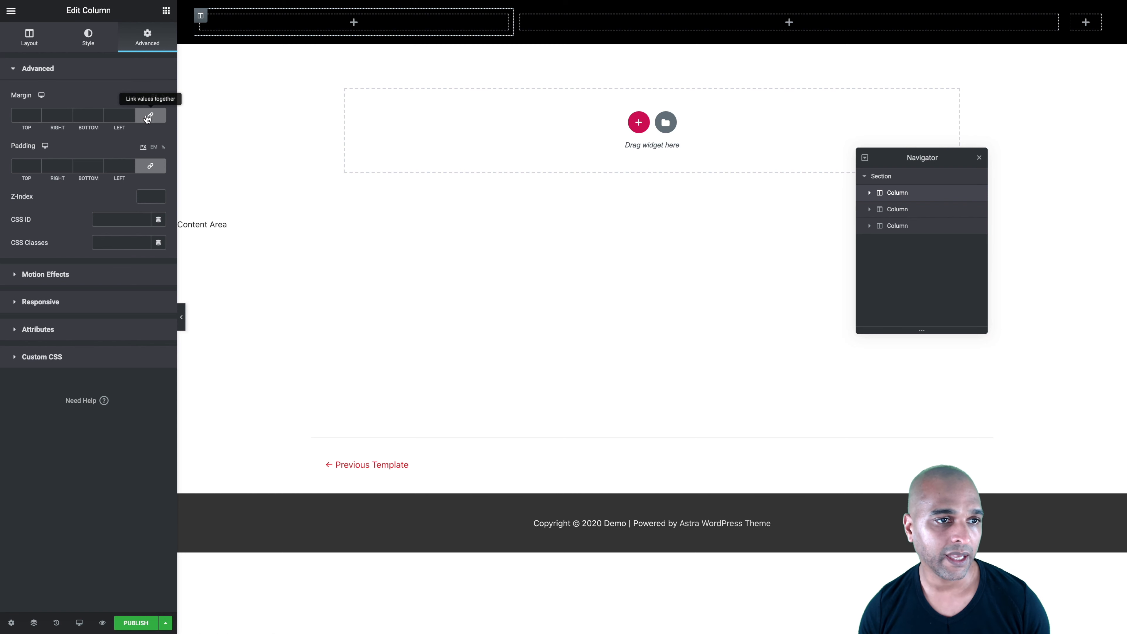
{"action": "left_click", "coordinate": [150, 168]}
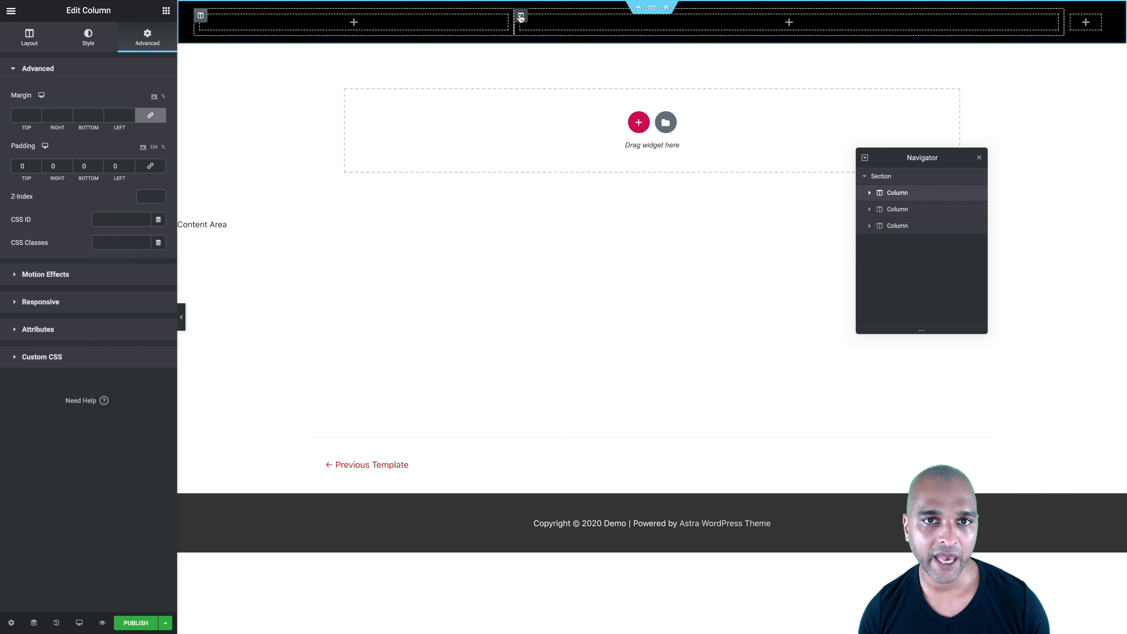
{"action": "left_click", "coordinate": [521, 16]}
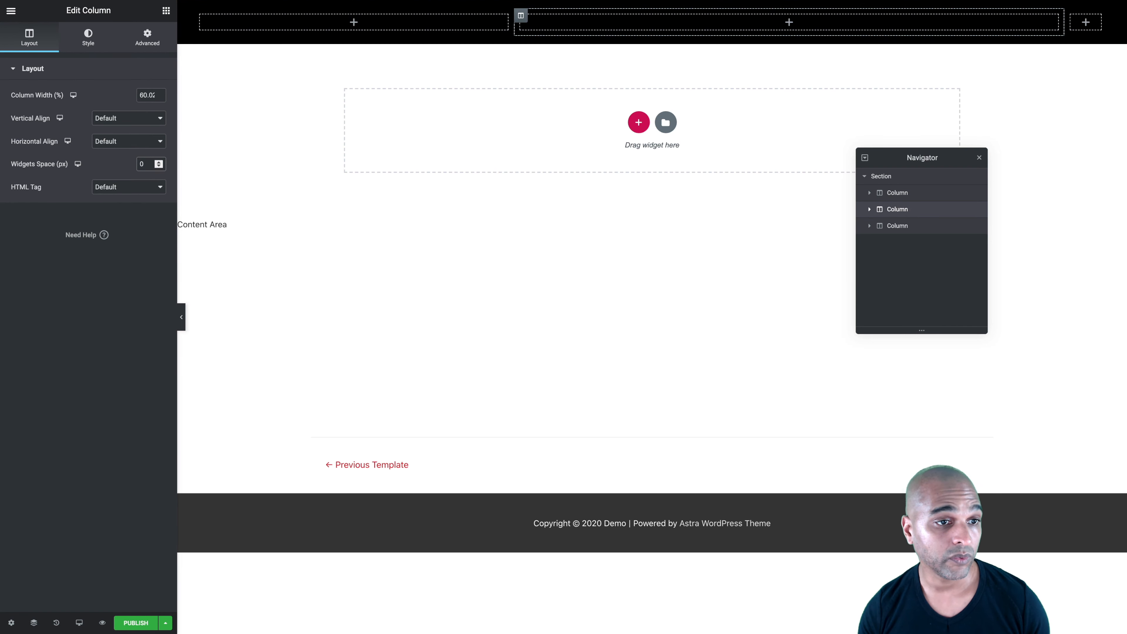
{"action": "left_click", "coordinate": [167, 47]}
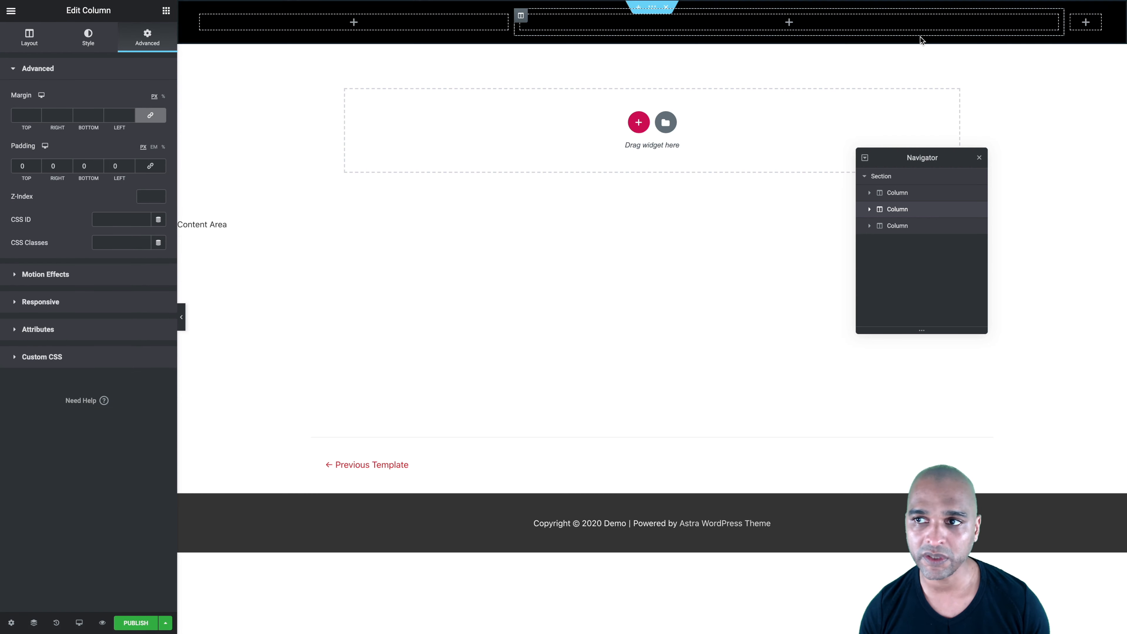
Set the narrow third column's widgets space to 0 px and its padding to 0 on all sides
{"action": "left_click", "coordinate": [1071, 17]}
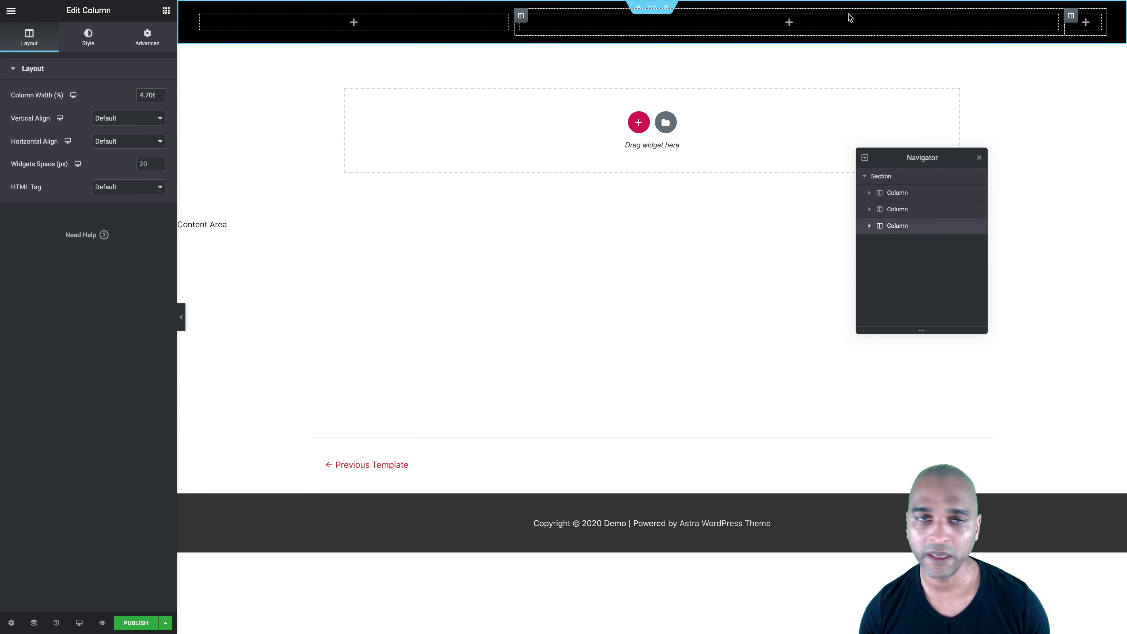
{"action": "left_click", "coordinate": [149, 163]}
{"action": "type", "text": "0"}
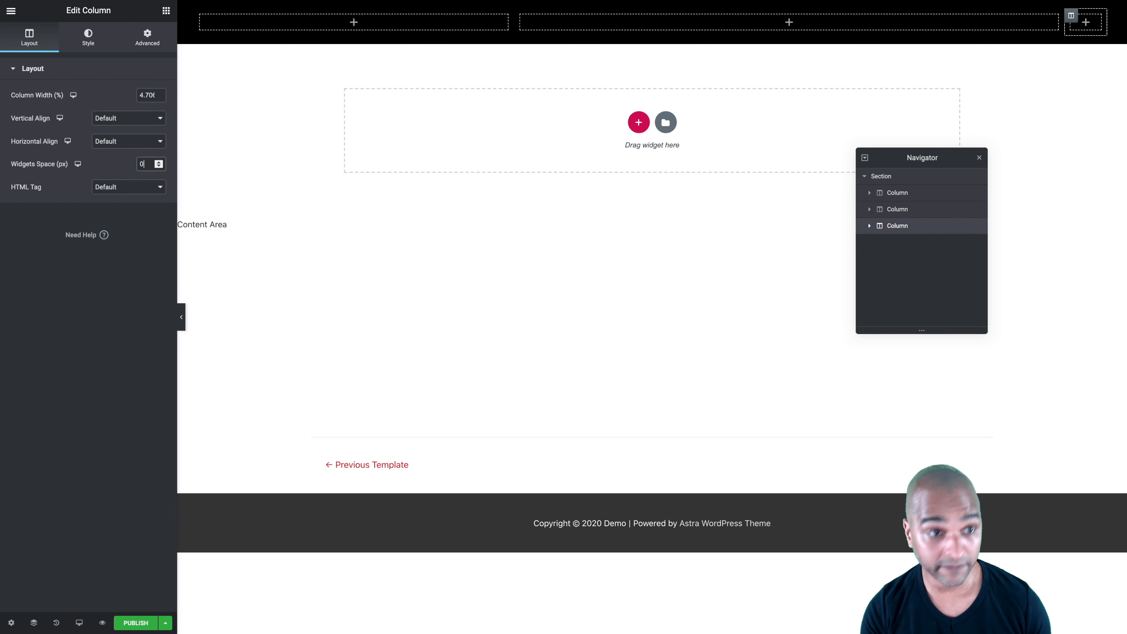
{"action": "left_click", "coordinate": [147, 38]}
{"action": "left_click", "coordinate": [148, 171]}
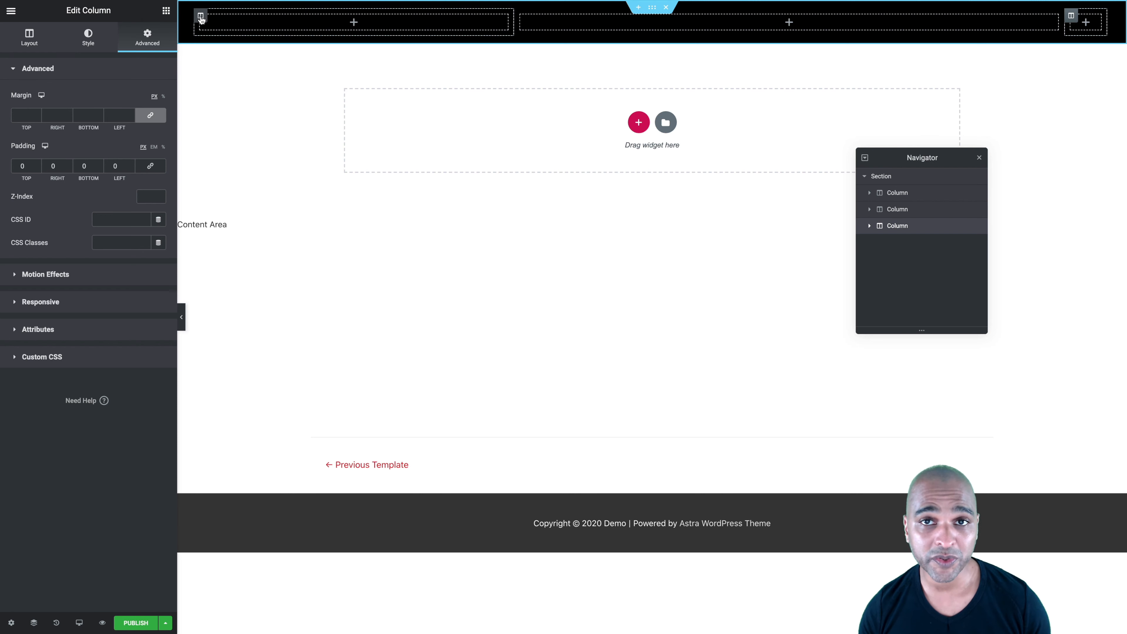
Set the vertical alignment of all three header columns to Middle
{"action": "left_click", "coordinate": [201, 17]}
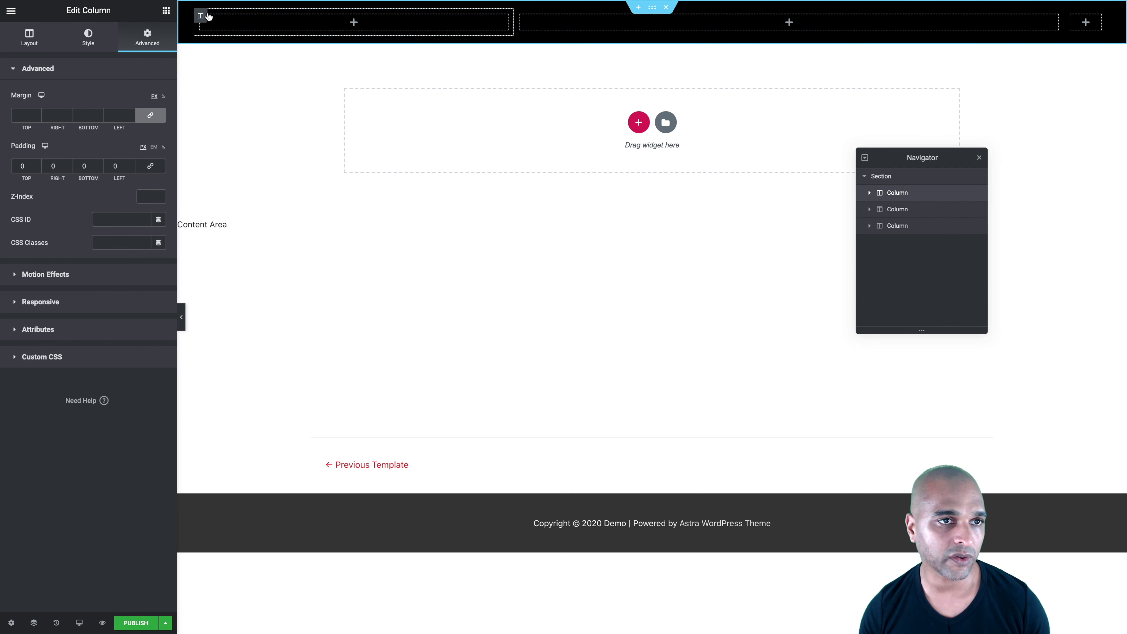
{"action": "left_click", "coordinate": [32, 39]}
{"action": "left_click", "coordinate": [110, 123]}
{"action": "left_click", "coordinate": [108, 137]}
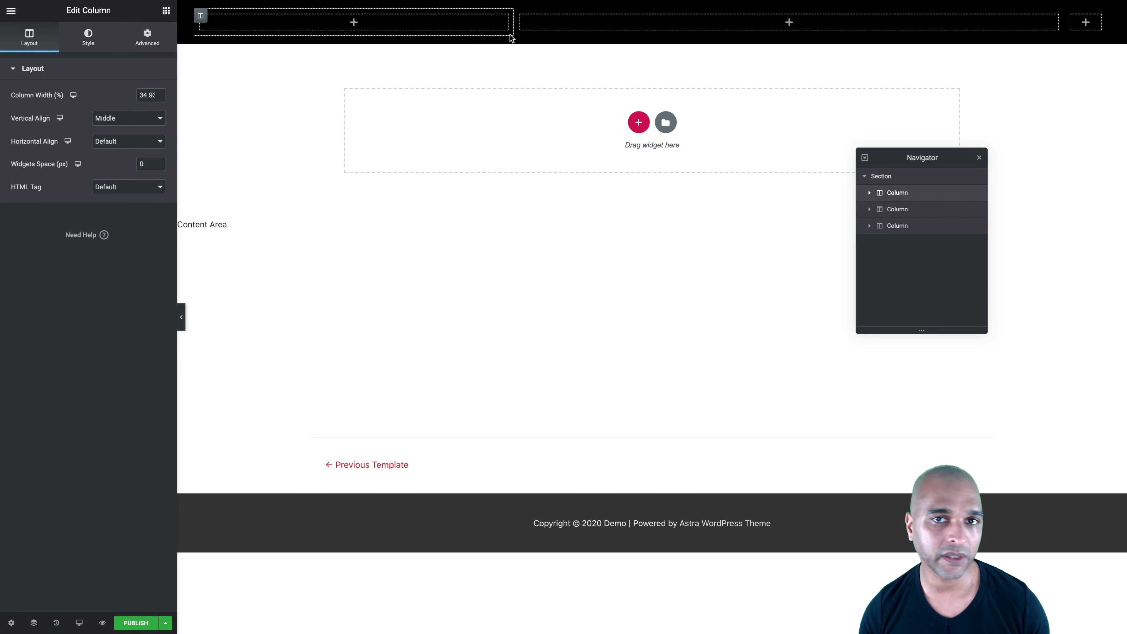
{"action": "left_click", "coordinate": [521, 16]}
{"action": "left_click", "coordinate": [29, 38]}
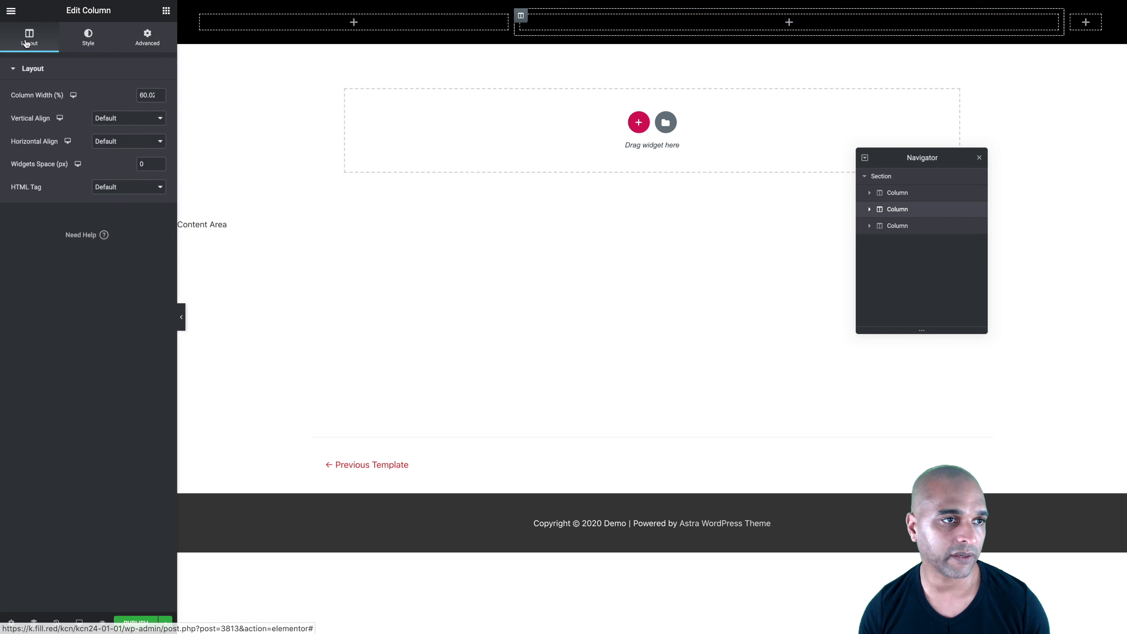
{"action": "left_click", "coordinate": [98, 123]}
{"action": "left_click", "coordinate": [106, 139]}
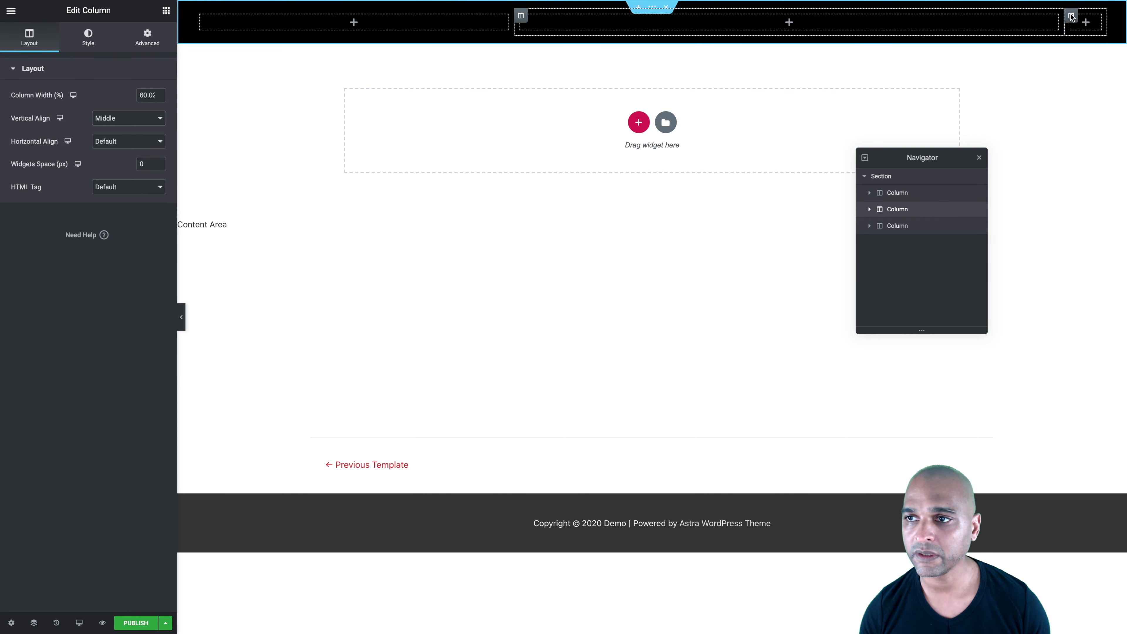
{"action": "left_click", "coordinate": [1072, 17]}
{"action": "left_click", "coordinate": [29, 38]}
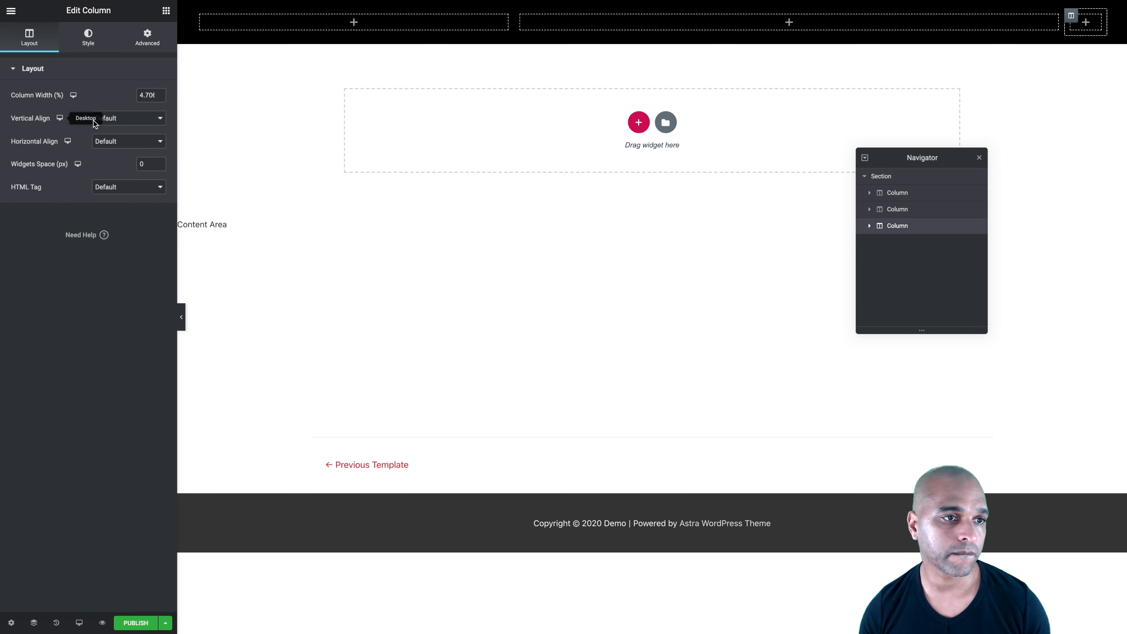
{"action": "left_click", "coordinate": [110, 122]}
{"action": "left_click", "coordinate": [107, 139]}
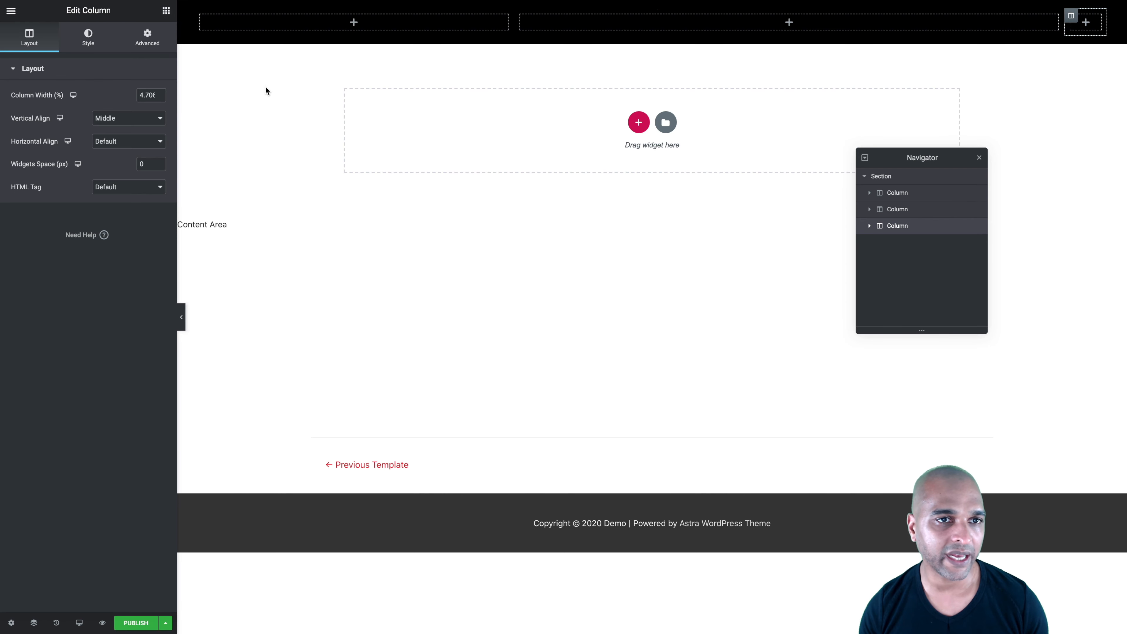
Find the basic Image widget and add it to the first header column
{"action": "left_click", "coordinate": [166, 14]}
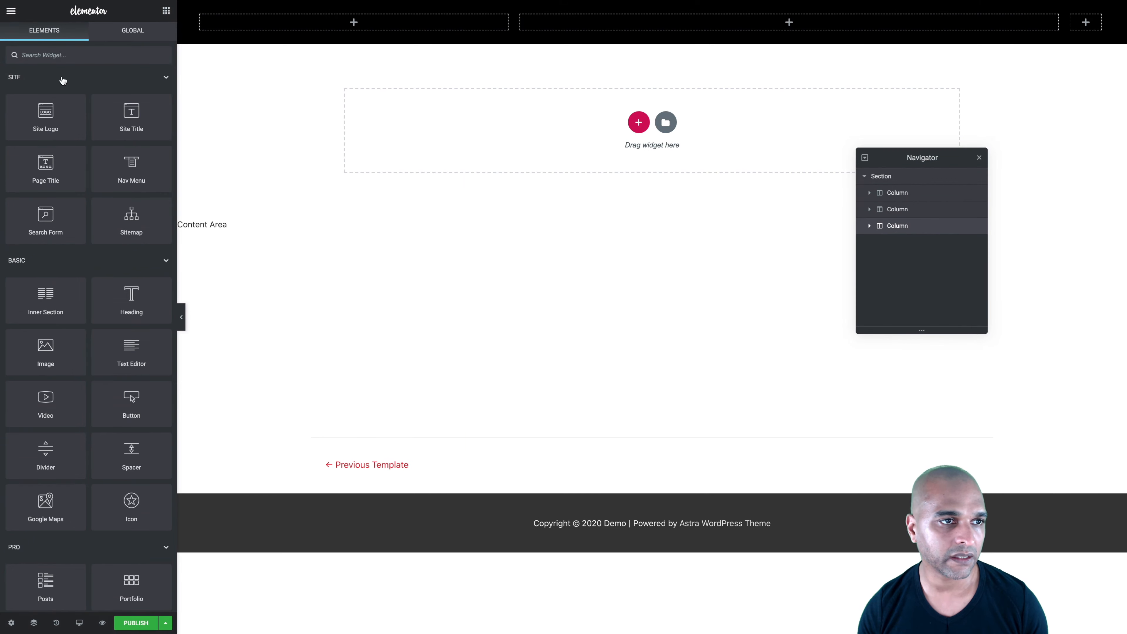
{"action": "left_click", "coordinate": [59, 52]}
{"action": "type", "text": "im"}
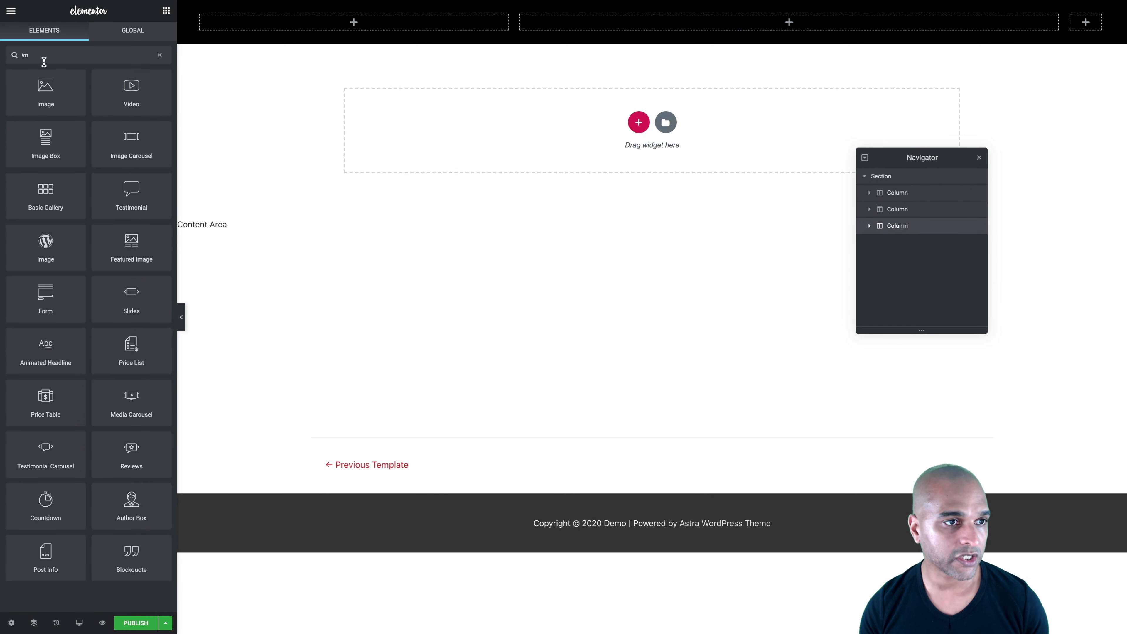
{"action": "left_click_drag", "start_coordinate": [37, 92], "coordinate": [269, 29]}
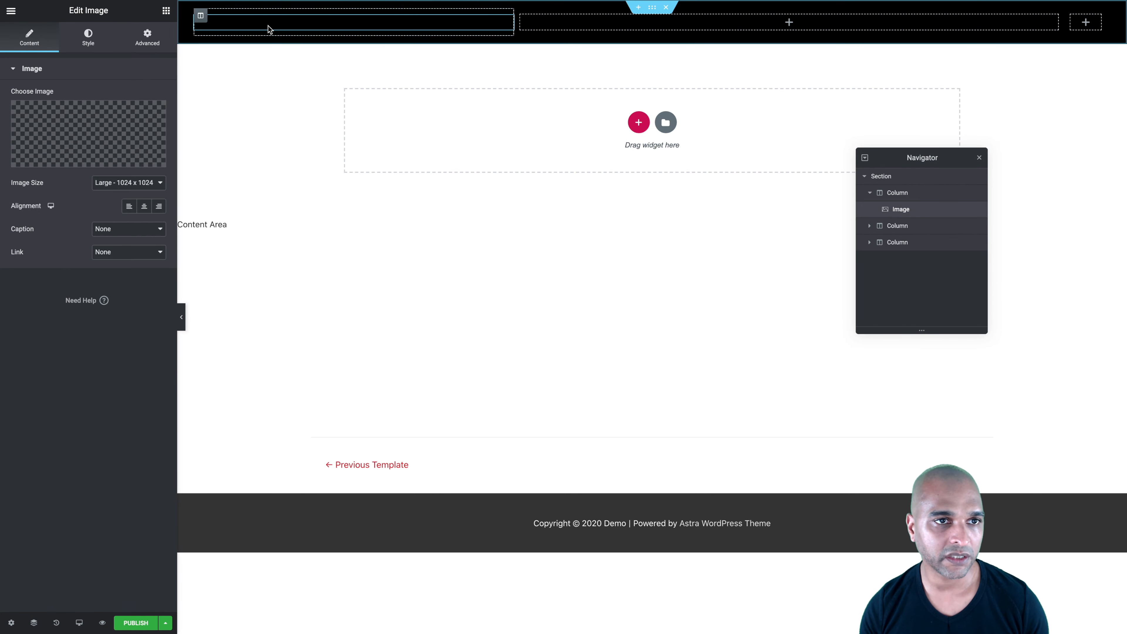
Insert the white pear logo from the media library into the Image widget and align it left
{"action": "left_click", "coordinate": [102, 141]}
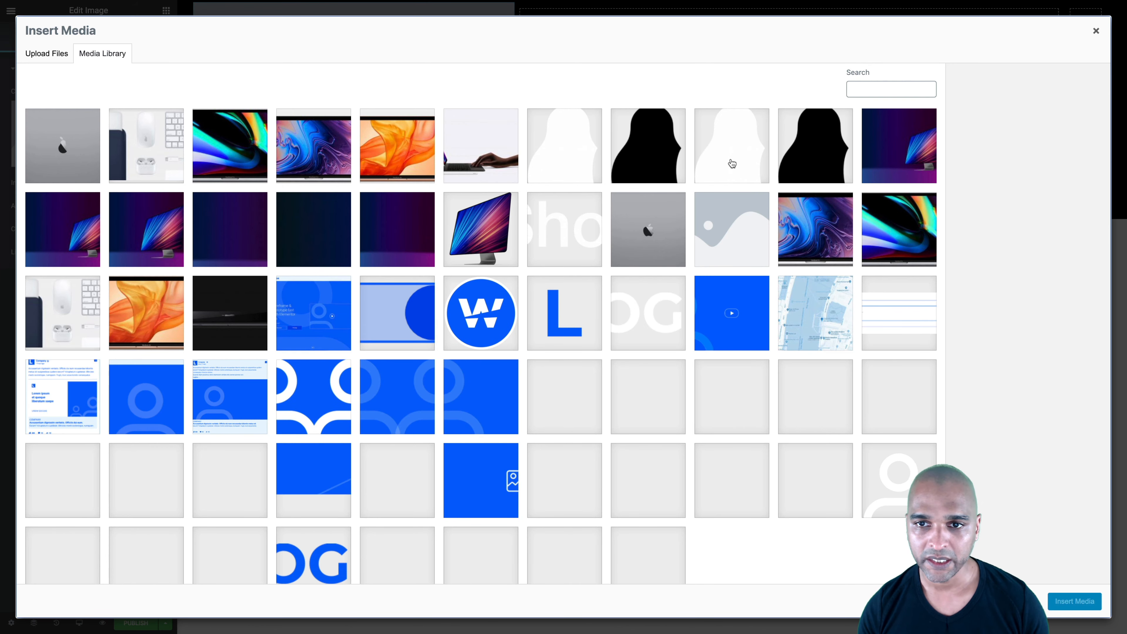
{"action": "left_click", "coordinate": [732, 145]}
{"action": "left_click", "coordinate": [1066, 602]}
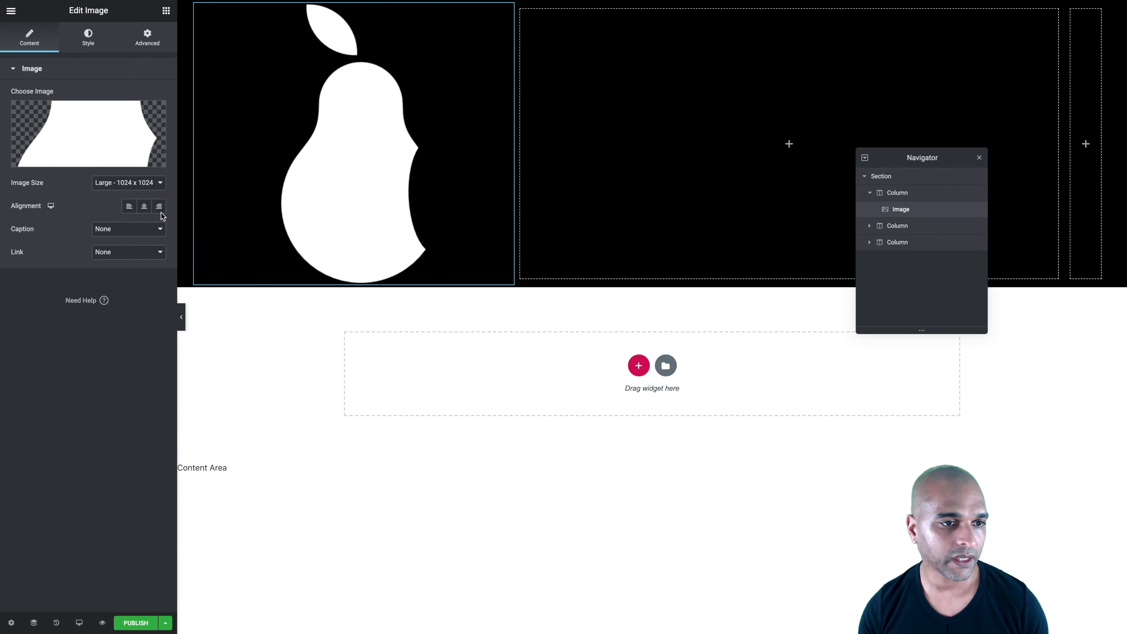
{"action": "left_click", "coordinate": [129, 208]}
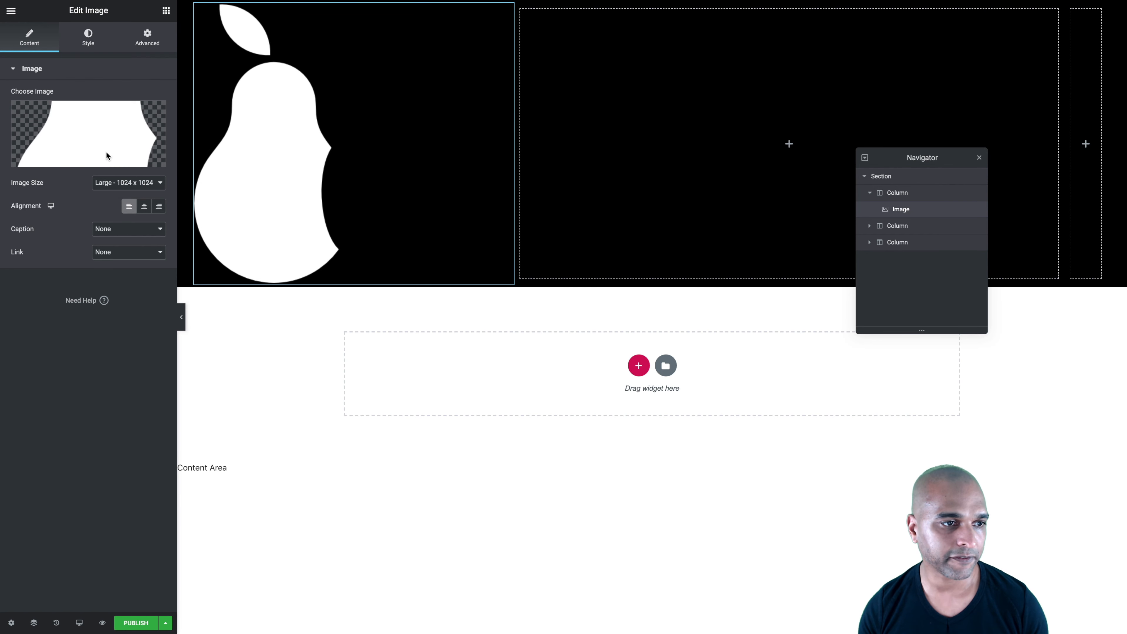
Link the logo image to a custom URL using the dynamic Site URL tag
{"action": "left_click", "coordinate": [104, 256]}
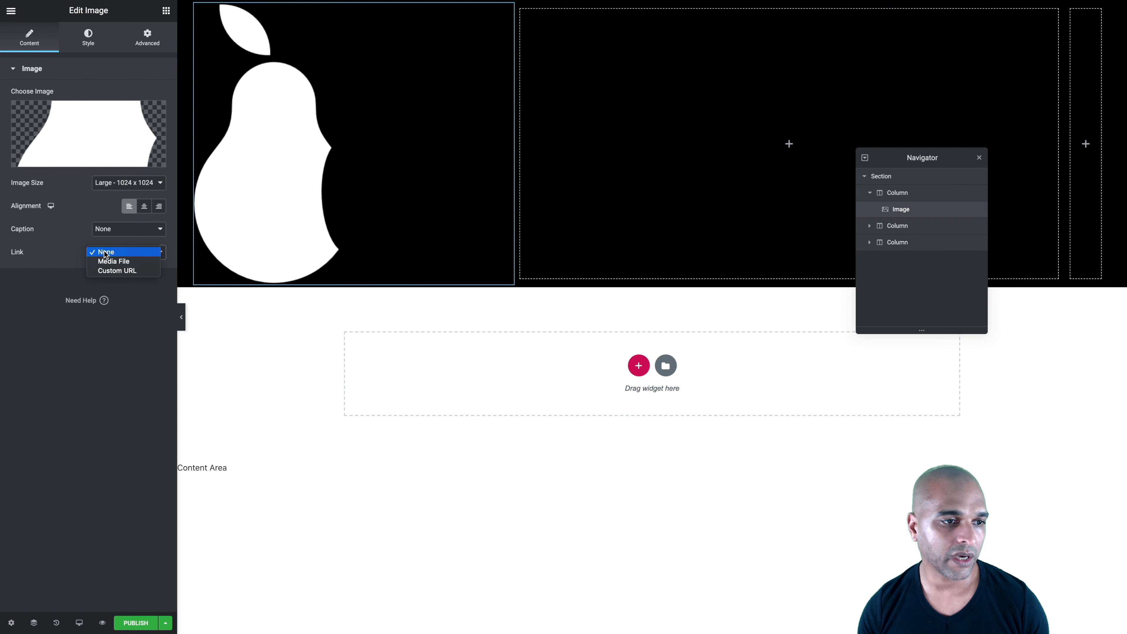
{"action": "left_click", "coordinate": [109, 271]}
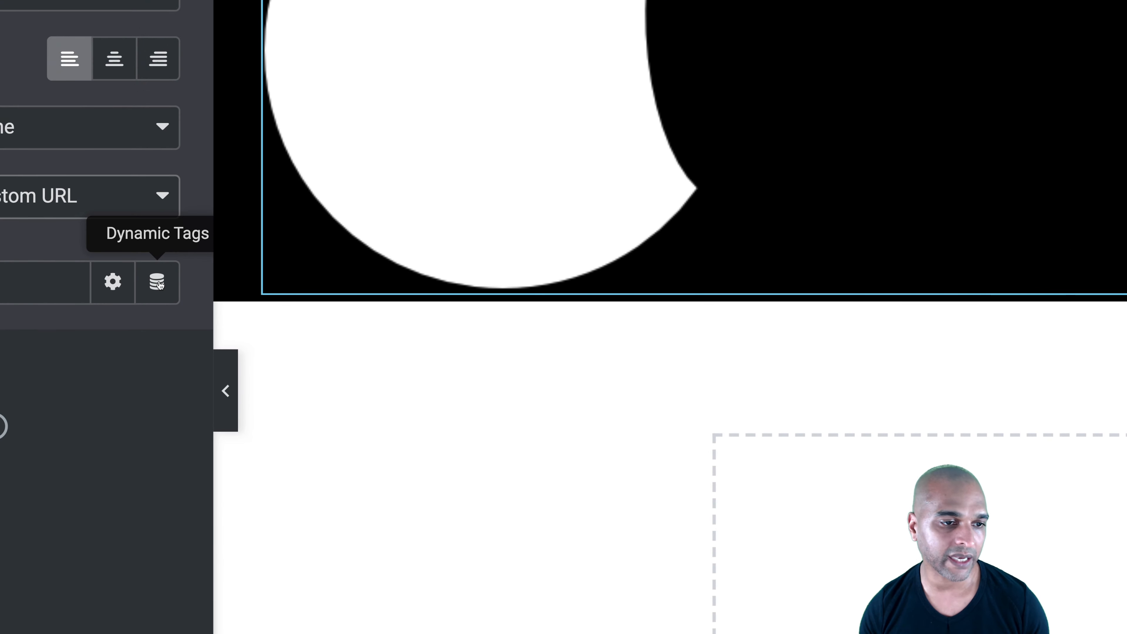
{"action": "left_click", "coordinate": [158, 282]}
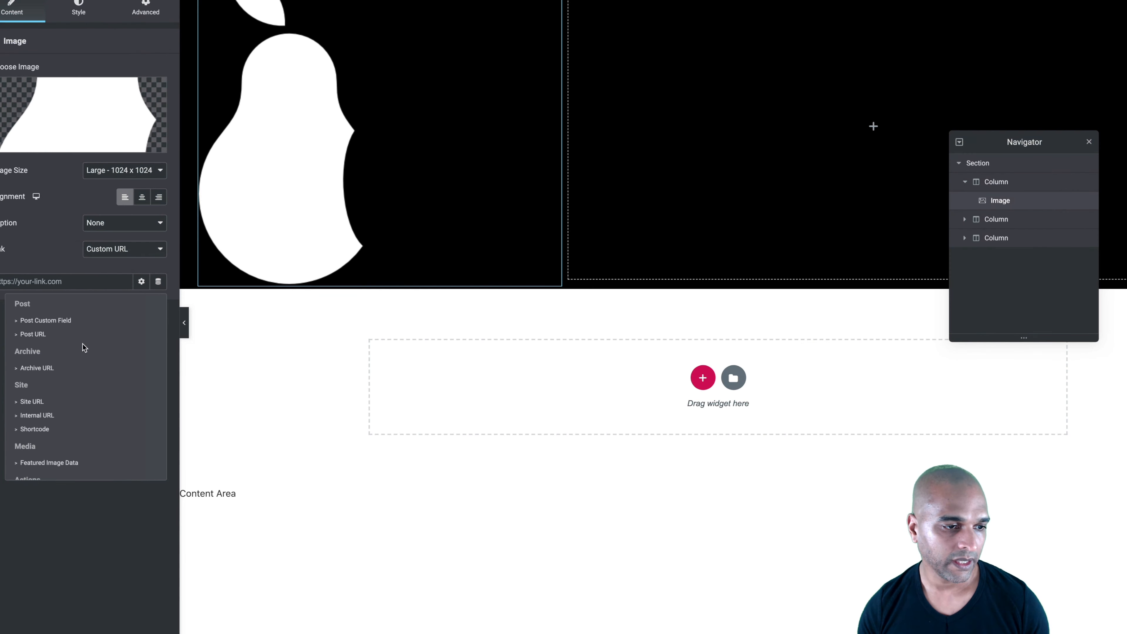
{"action": "scroll", "coordinate": [80, 356], "scroll_direction": "down", "scroll_amount": 1}
{"action": "left_click", "coordinate": [33, 378]}
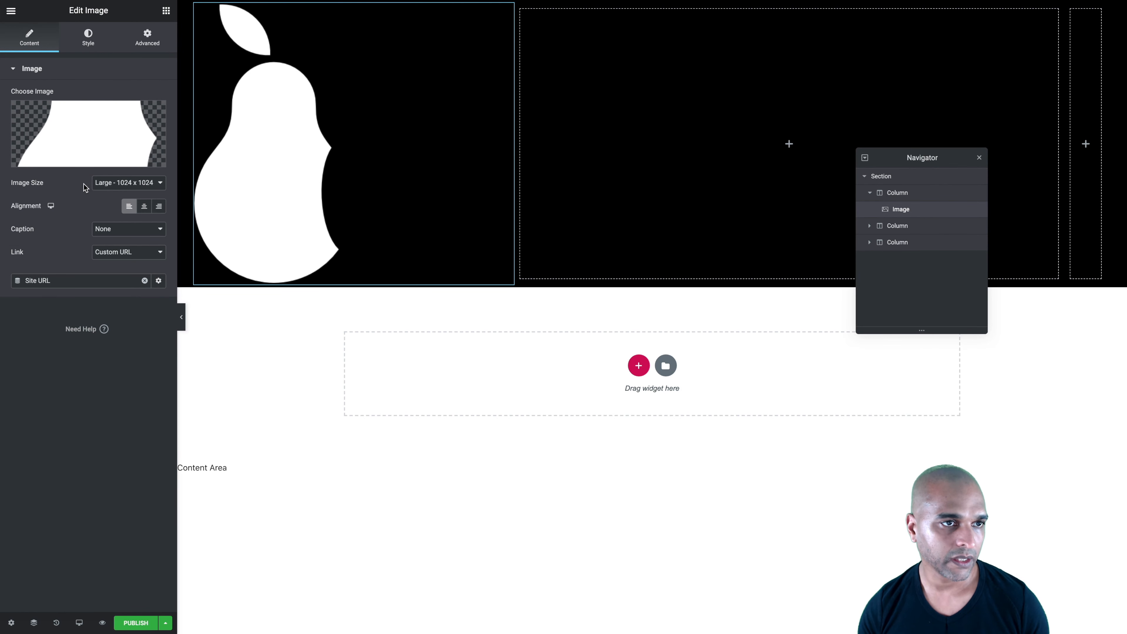
Set the logo image's width to 25 px
{"action": "left_click", "coordinate": [88, 38]}
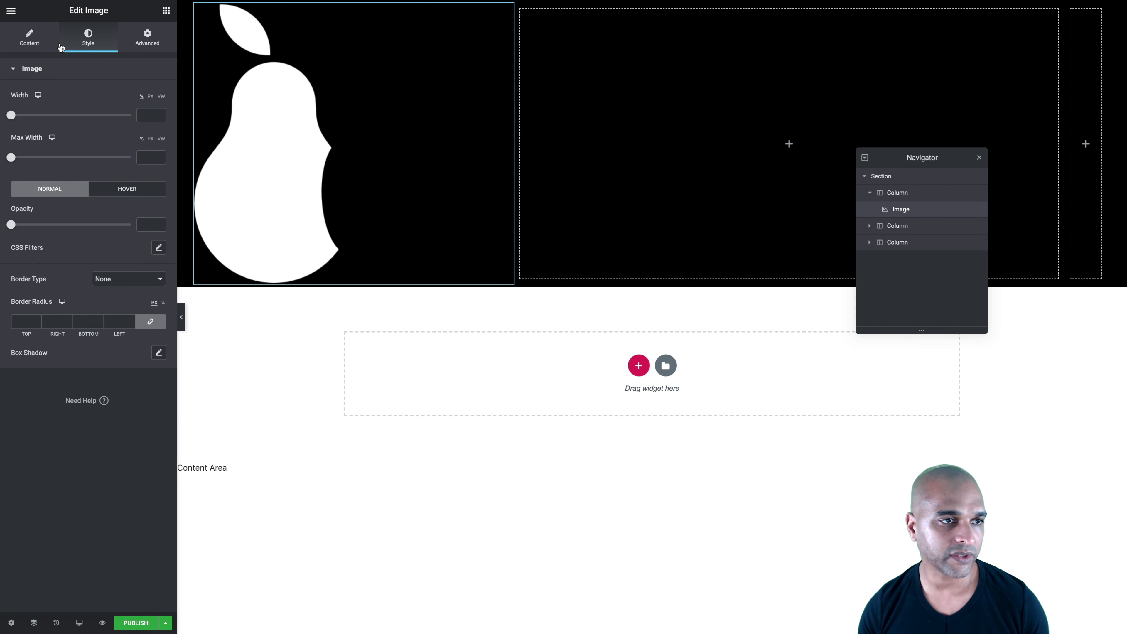
{"action": "left_click", "coordinate": [151, 97]}
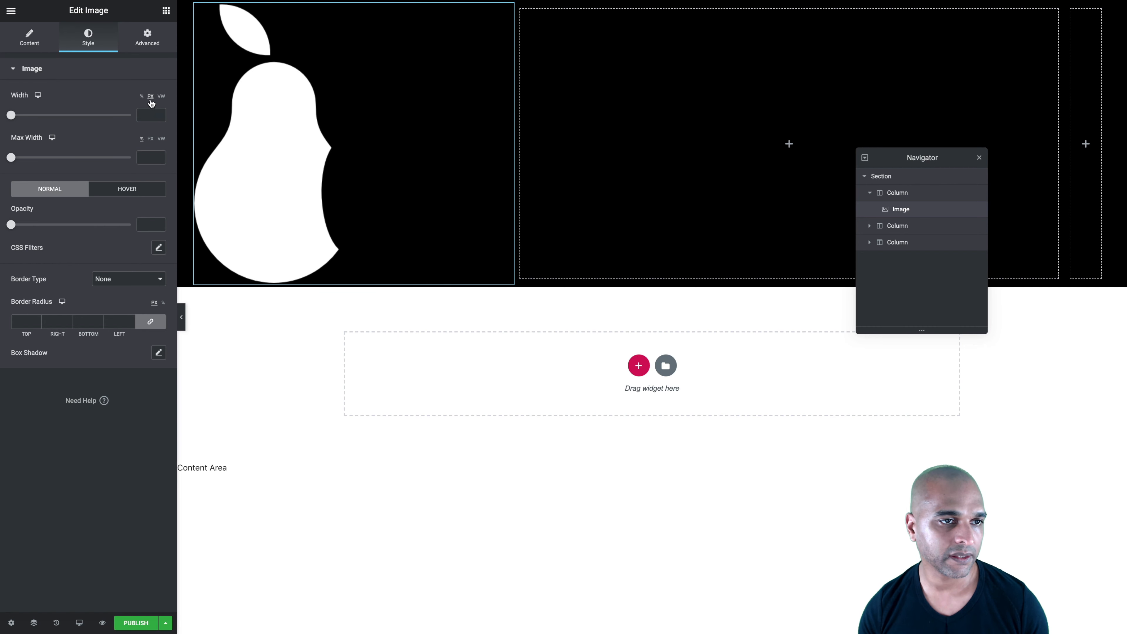
{"action": "left_click", "coordinate": [146, 114]}
{"action": "type", "text": "25"}
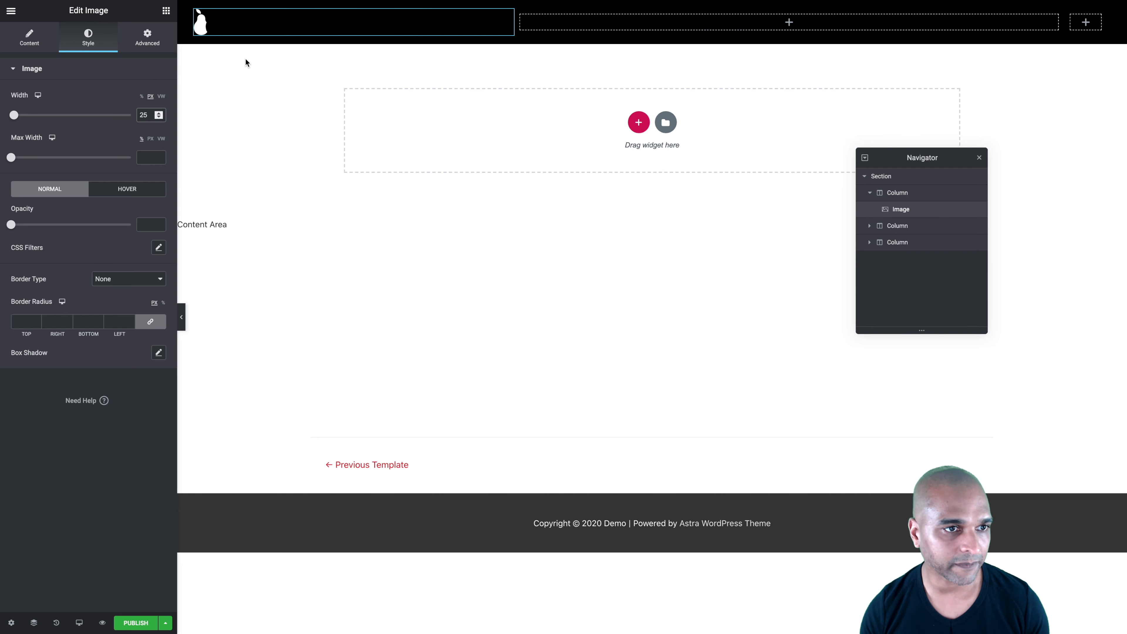
Find the Nav Menu widget and add it to the middle header column
{"action": "left_click", "coordinate": [166, 13]}
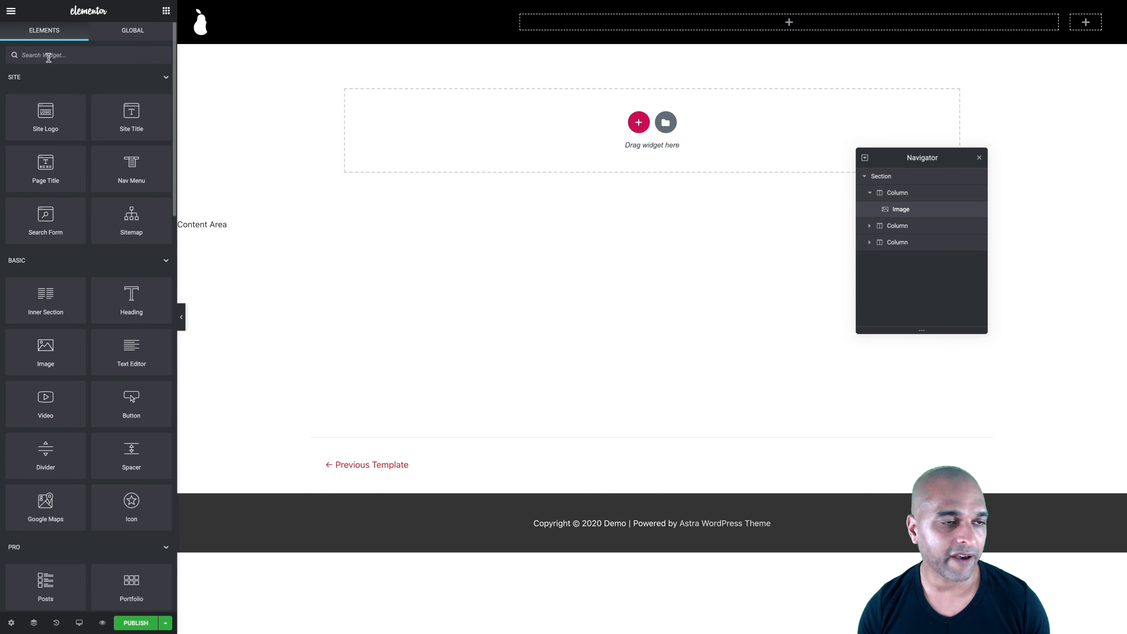
{"action": "type", "text": "nav"}
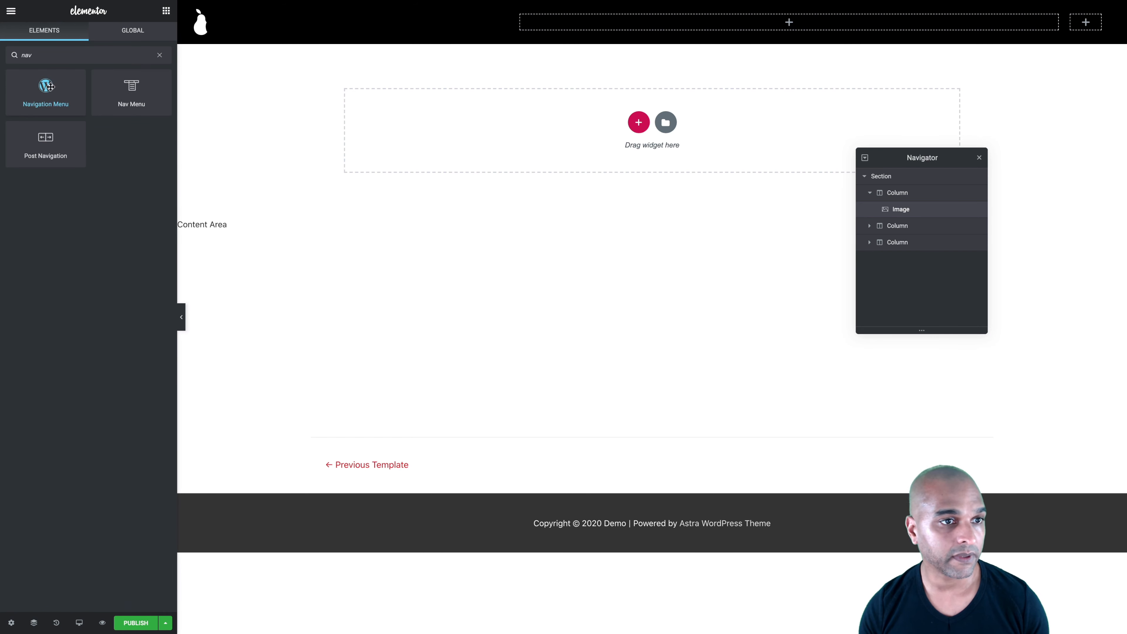
{"action": "left_click_drag", "start_coordinate": [132, 89], "coordinate": [701, 22]}
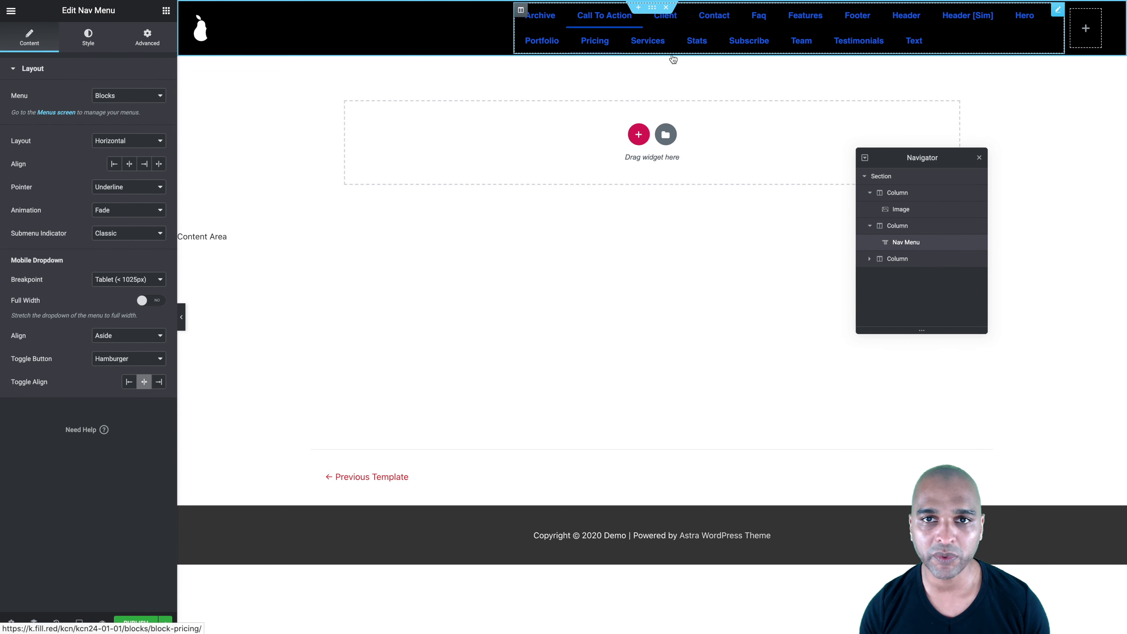
Assign the Header Navigation menu to the Nav Menu widget and align it right
{"action": "left_click", "coordinate": [129, 96]}
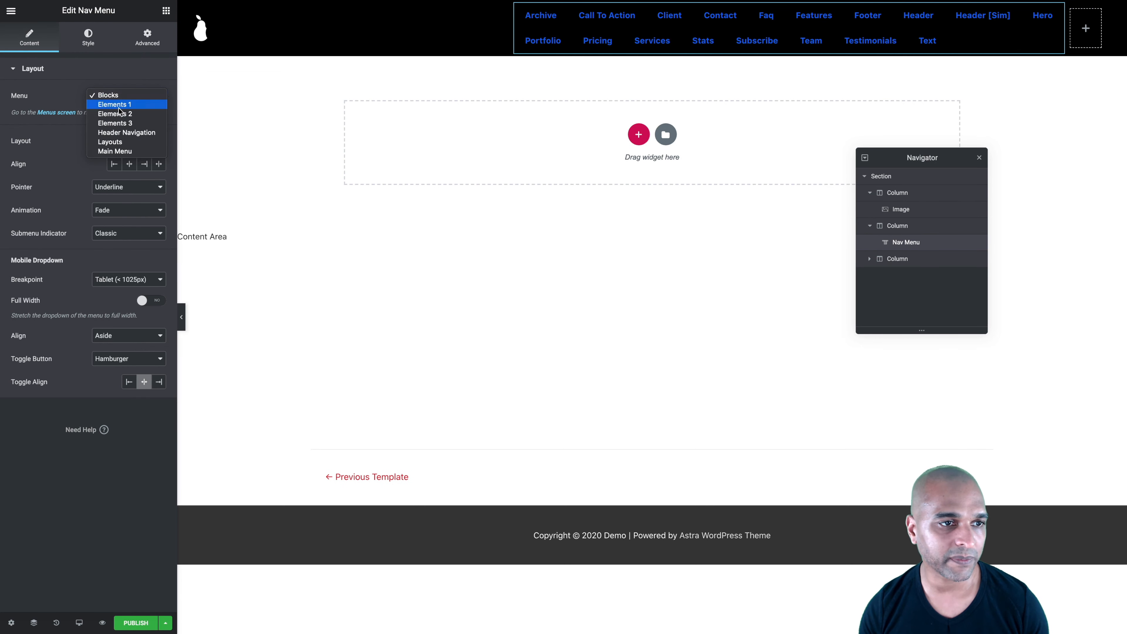
{"action": "left_click", "coordinate": [108, 133]}
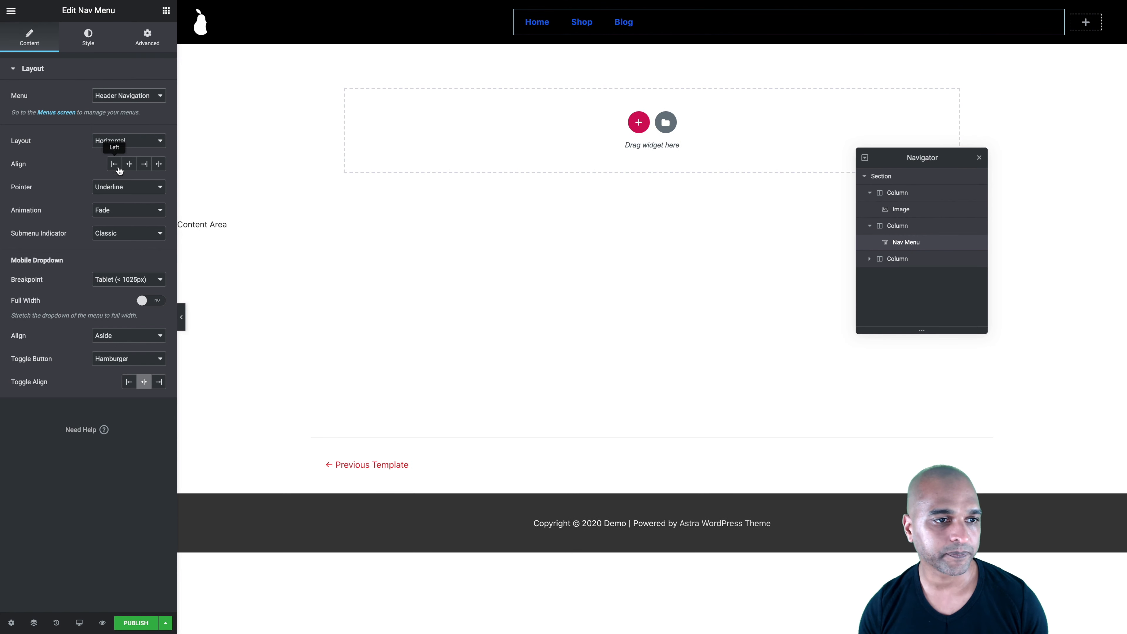
{"action": "left_click", "coordinate": [144, 164]}
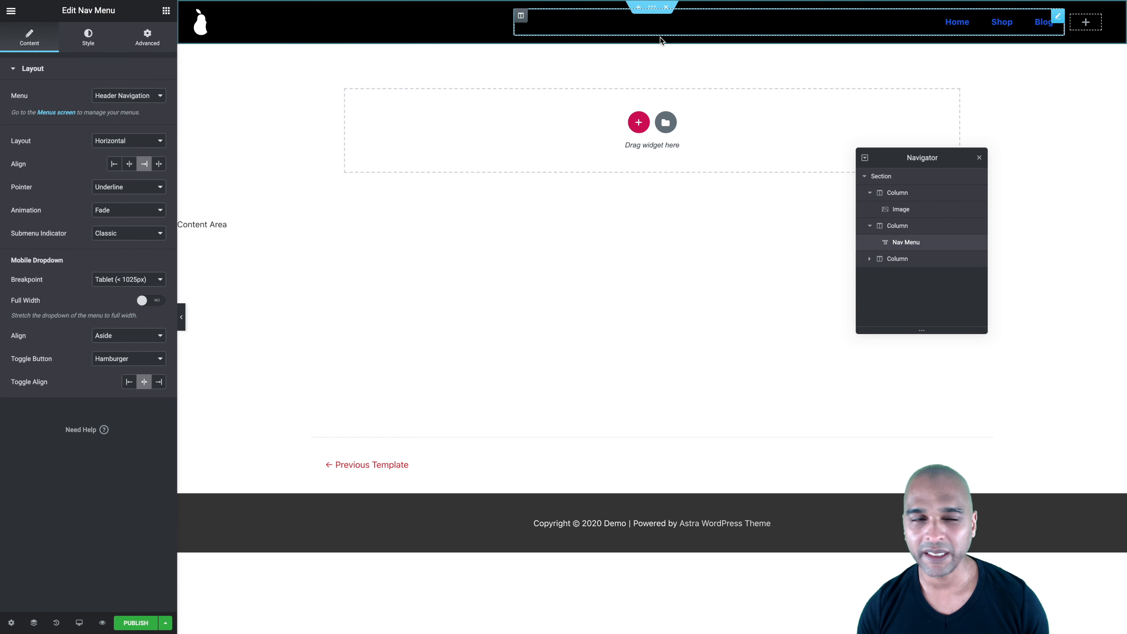
Find the Icon widget and add it to the third header column
{"action": "left_click", "coordinate": [166, 14]}
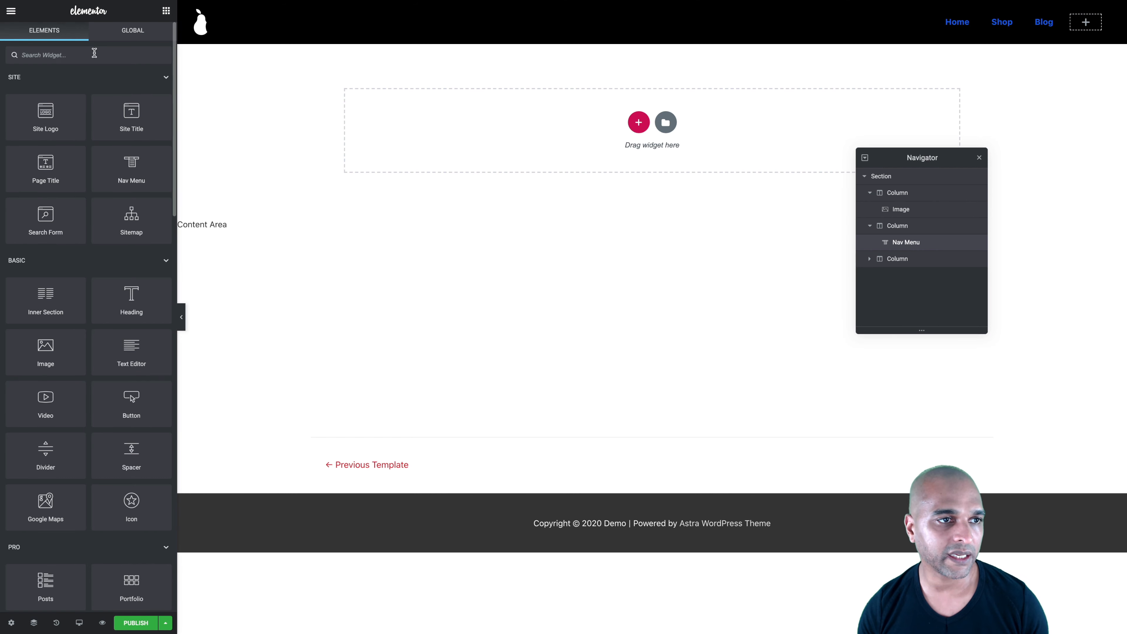
{"action": "type", "text": "icon"}
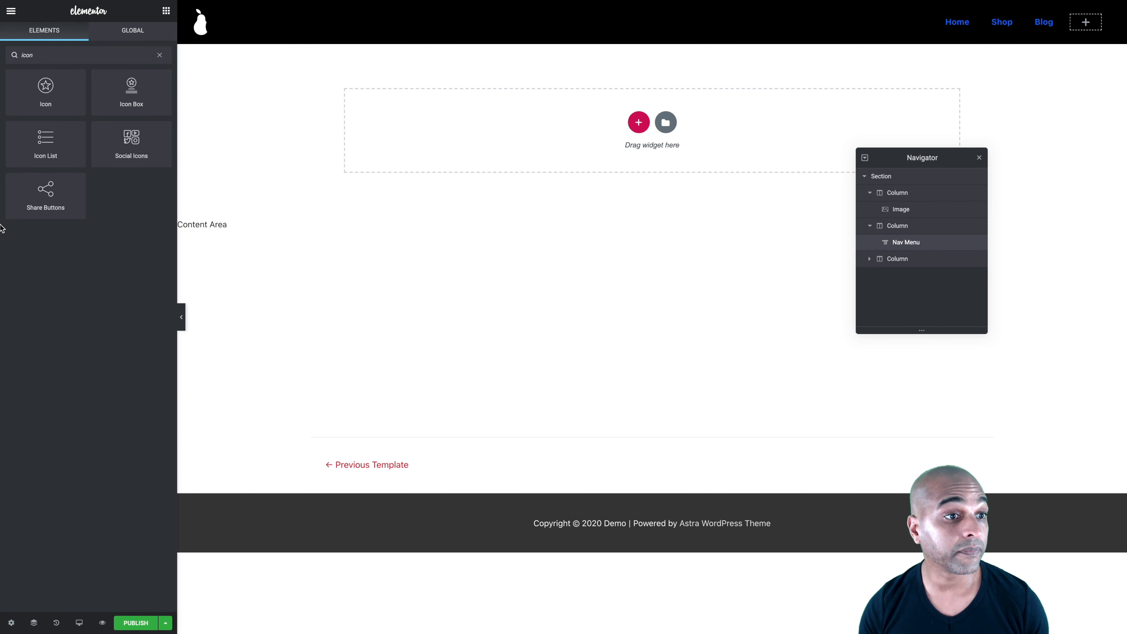
{"action": "left_click_drag", "start_coordinate": [102, 81], "coordinate": [1085, 25]}
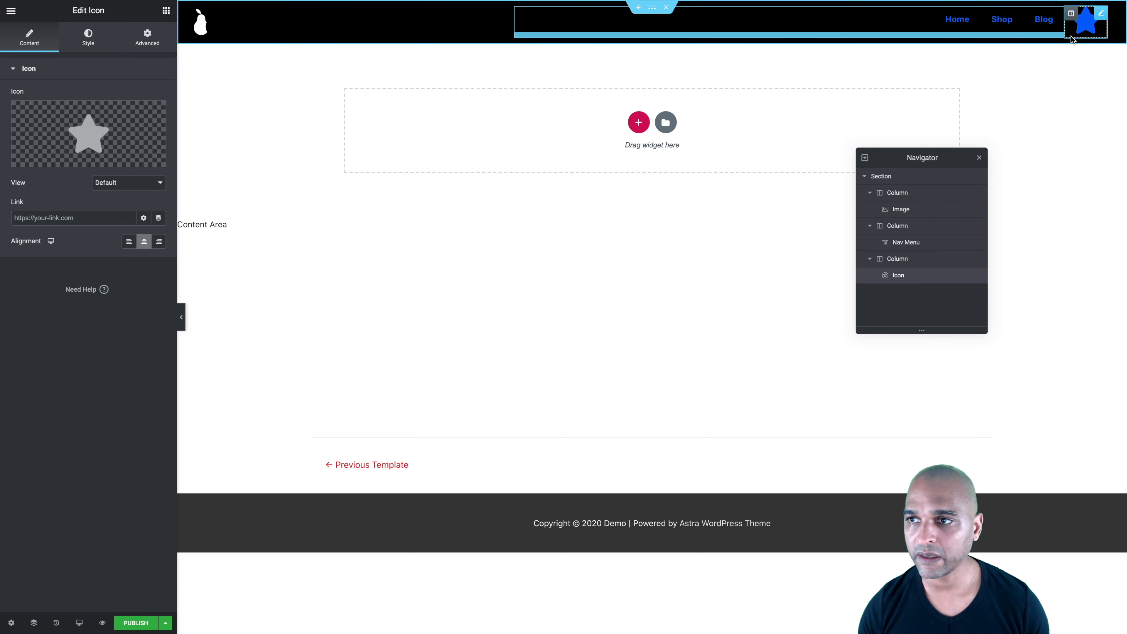
Replace the default star with the two-bar grip icon, filtering the icon library by "grip"
{"action": "left_click", "coordinate": [89, 133]}
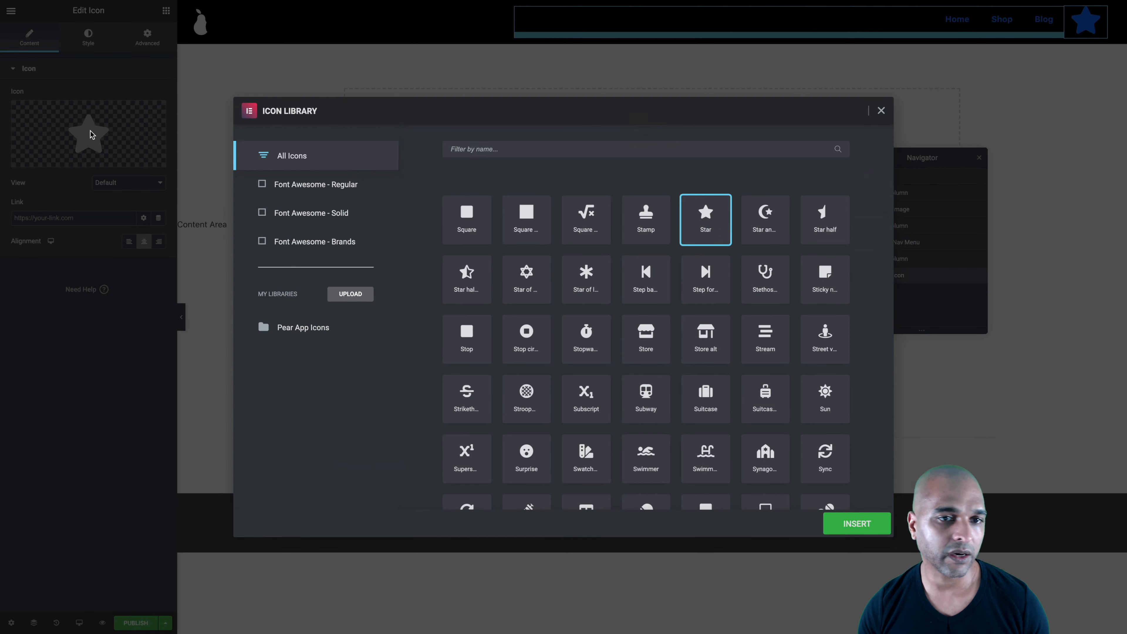
{"action": "left_click", "coordinate": [505, 146]}
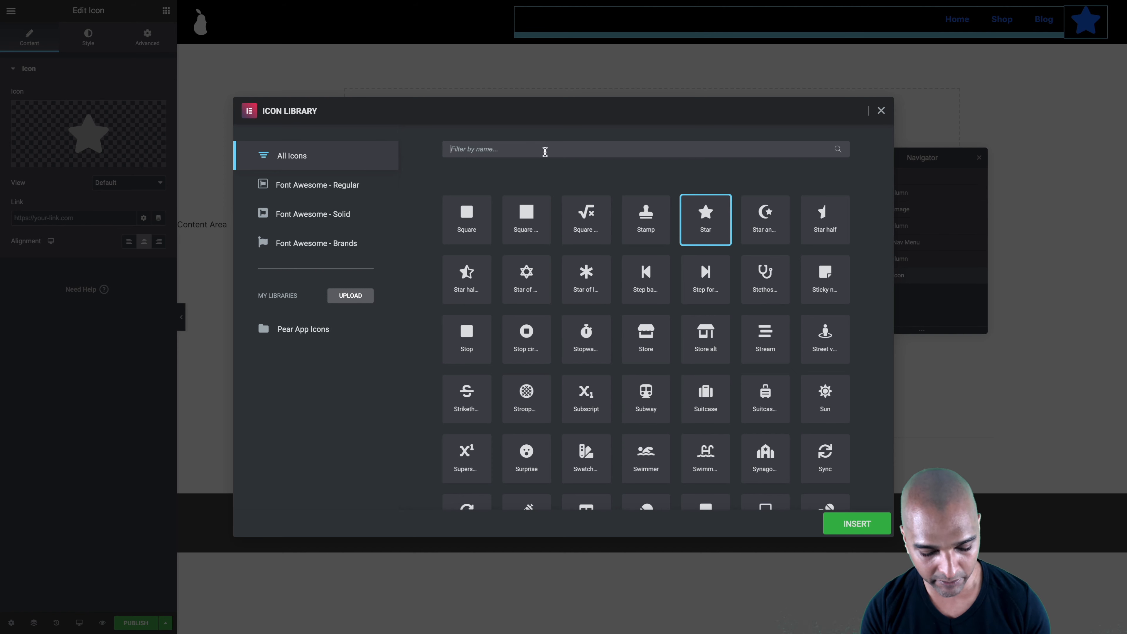
{"action": "type", "text": "grip"}
{"action": "left_click", "coordinate": [524, 217]}
{"action": "left_click", "coordinate": [852, 519]}
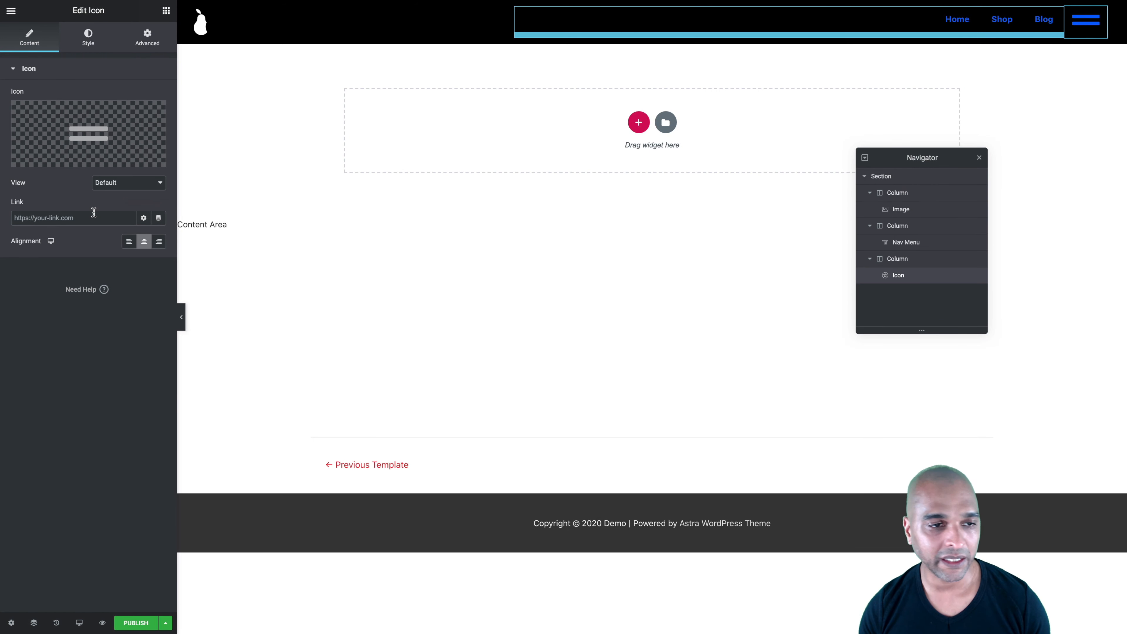
Link the icon through the dynamic Popup action so it opens the Popup: Fullscreen Navigation 01 template
{"action": "left_click", "coordinate": [159, 222]}
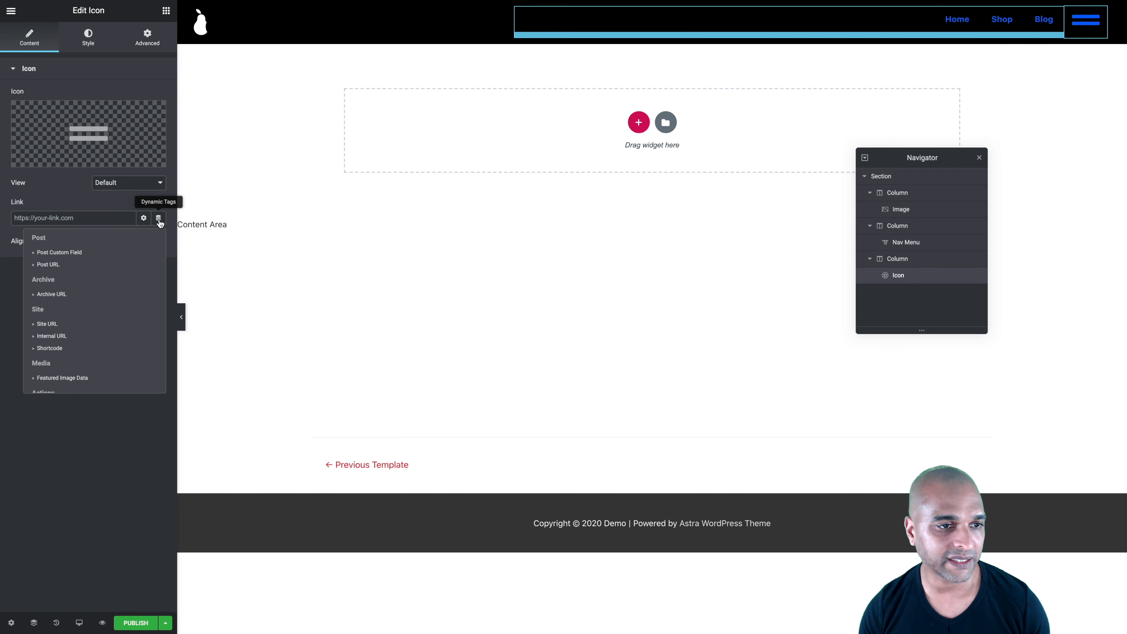
{"action": "scroll", "coordinate": [63, 301], "scroll_direction": "down", "scroll_amount": 3}
{"action": "left_click", "coordinate": [45, 318]}
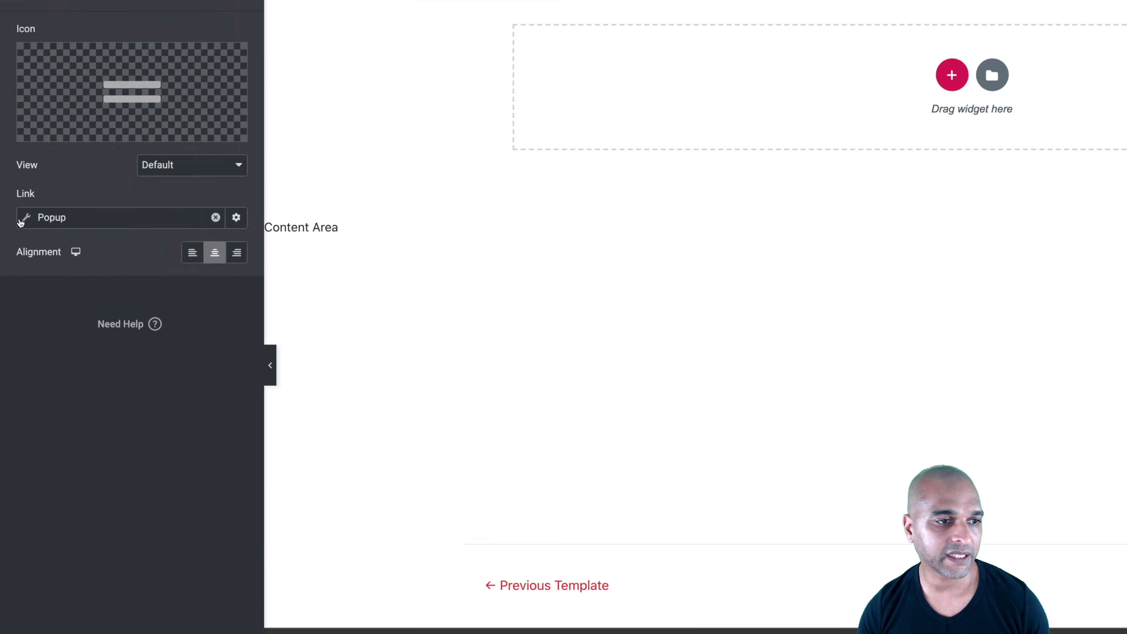
{"action": "left_click", "coordinate": [32, 217]}
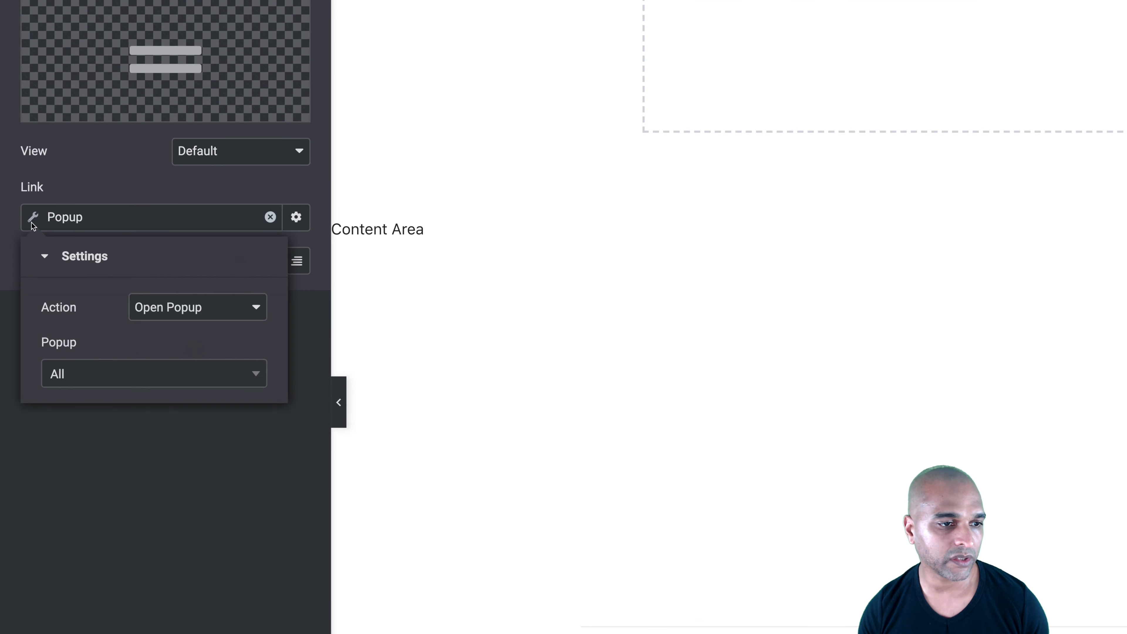
{"action": "left_click", "coordinate": [52, 378]}
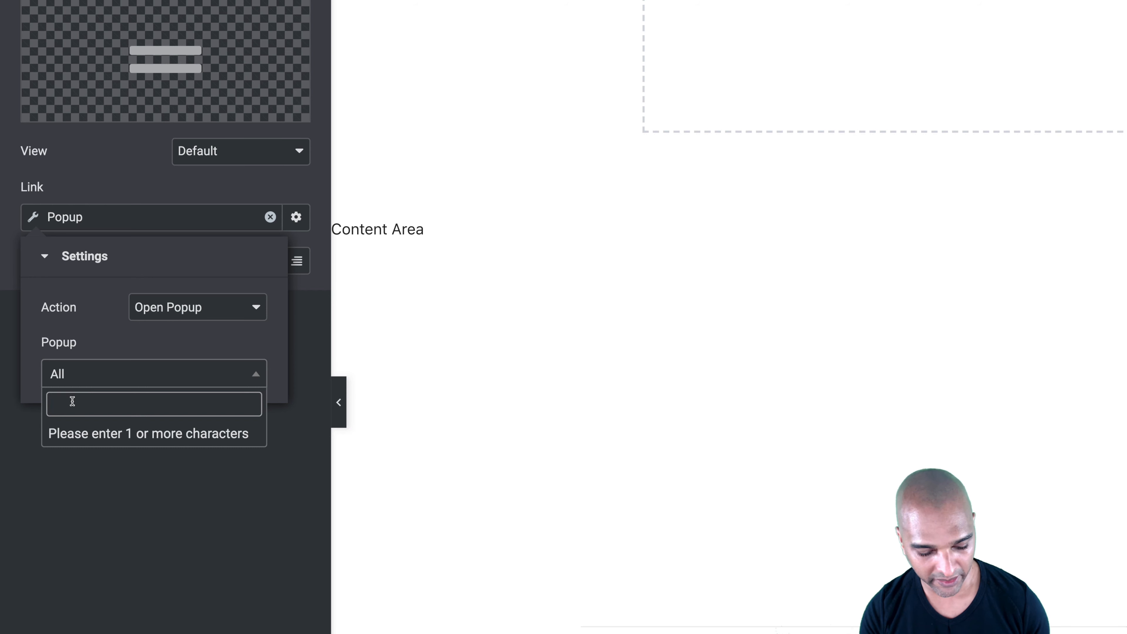
{"action": "type", "text": "full"}
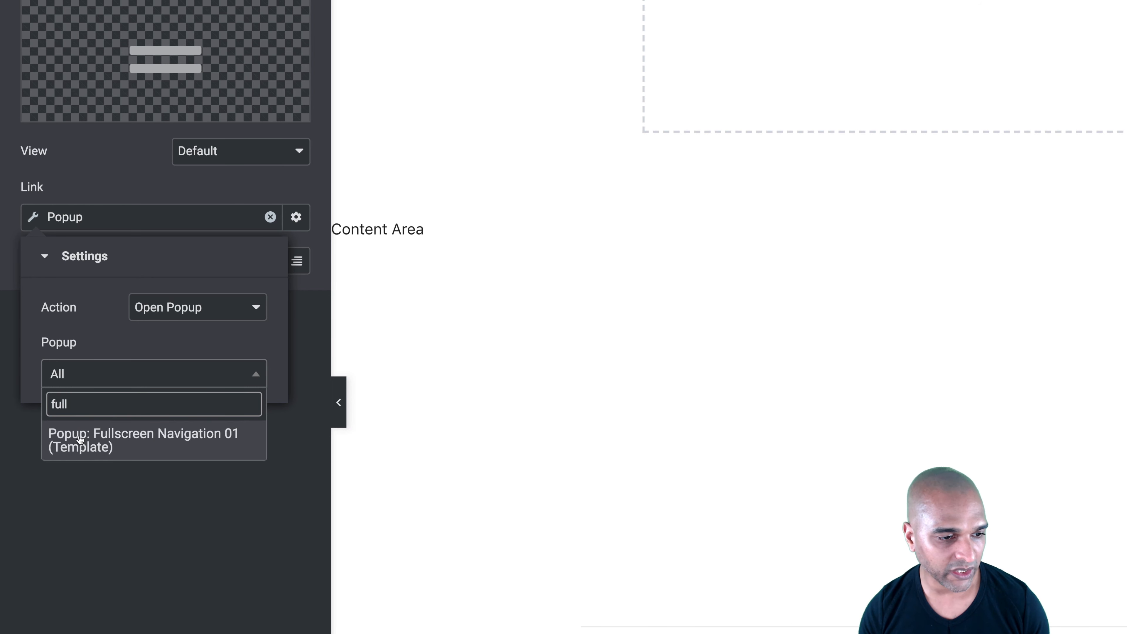
{"action": "left_click", "coordinate": [75, 437]}
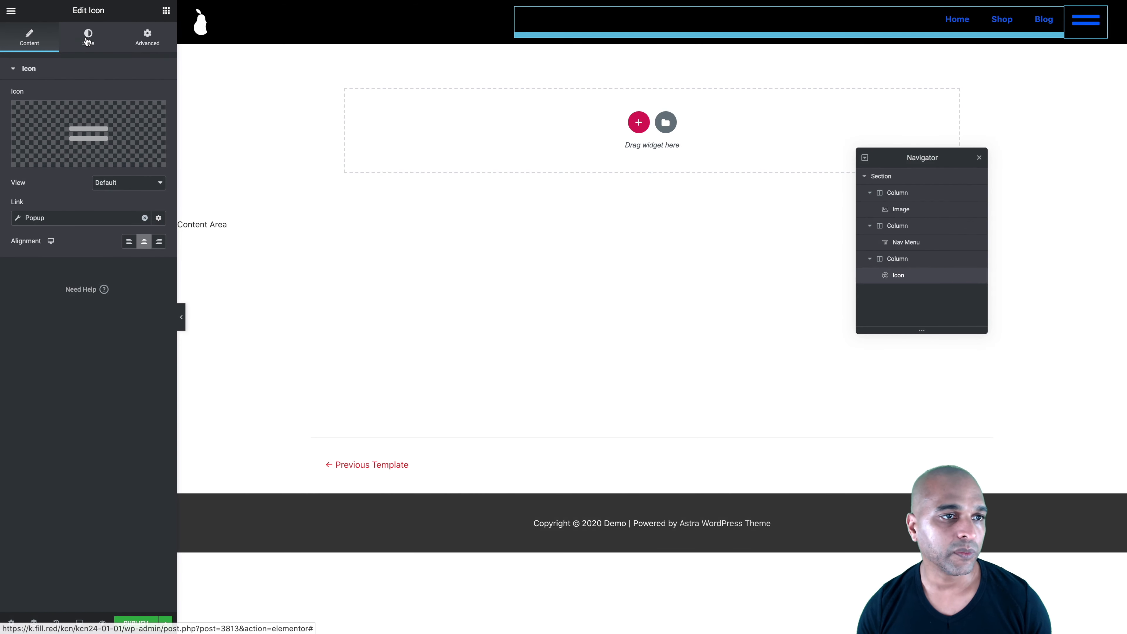
Set the menu icon's size to 25
{"action": "left_click", "coordinate": [100, 46]}
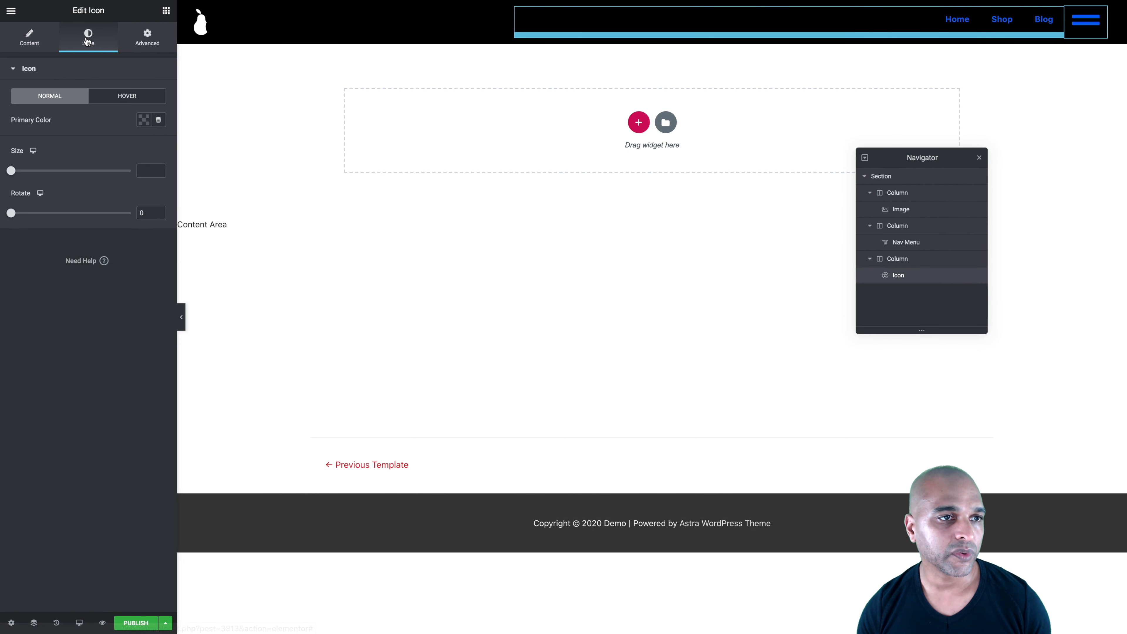
{"action": "left_click", "coordinate": [141, 170]}
{"action": "type", "text": "25"}
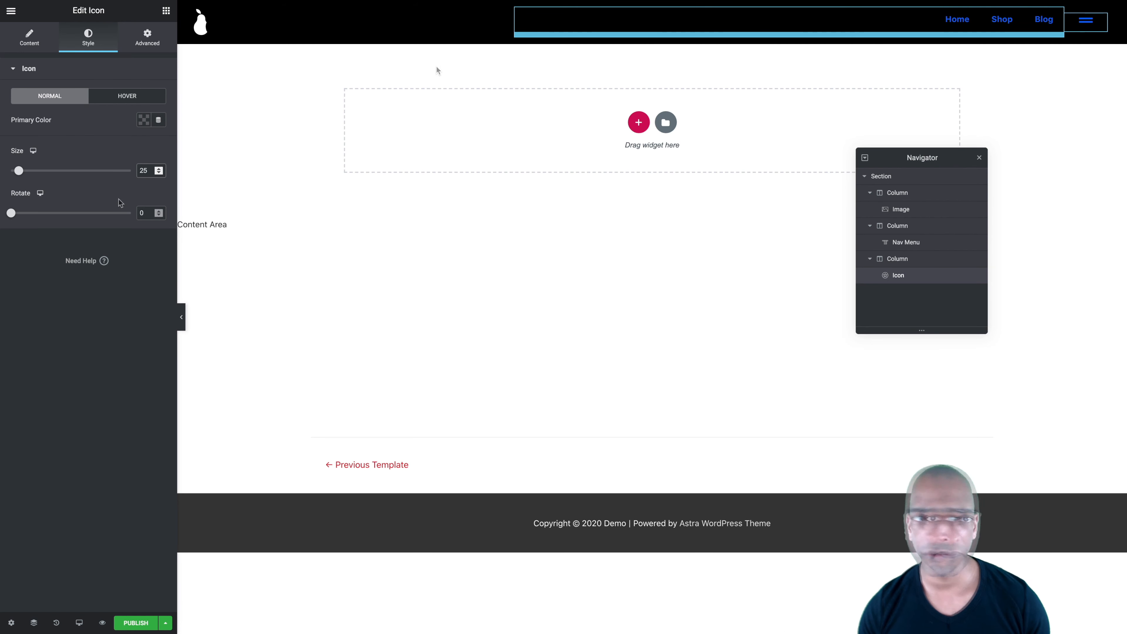
Unlink the icon's margin values and set only its top margin to 8 px
{"action": "left_click", "coordinate": [139, 49]}
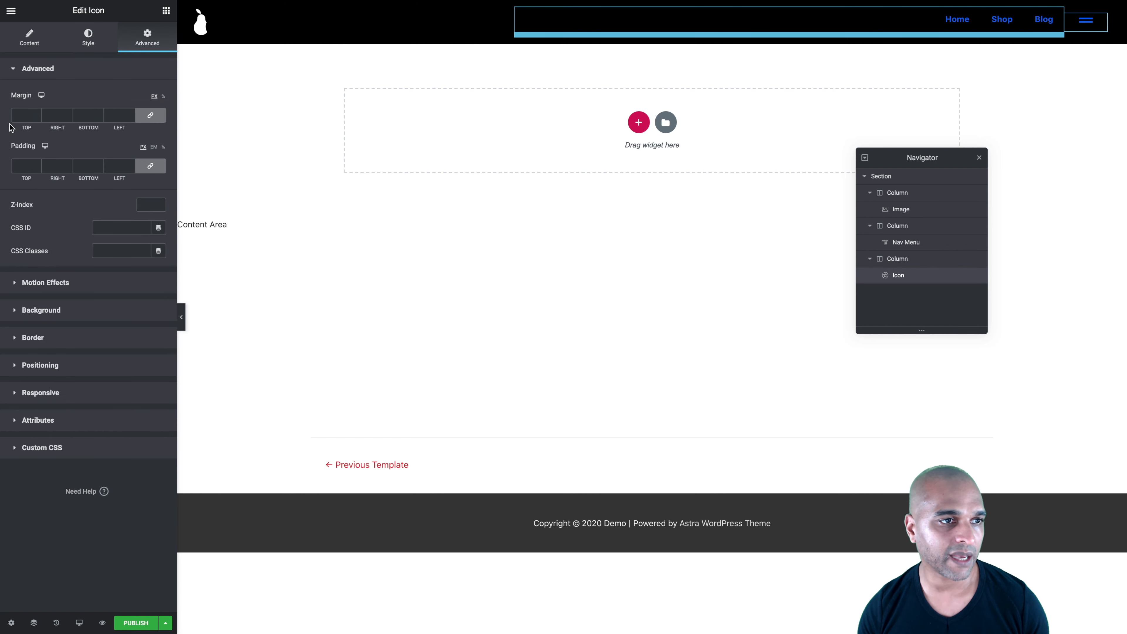
{"action": "left_click", "coordinate": [150, 116]}
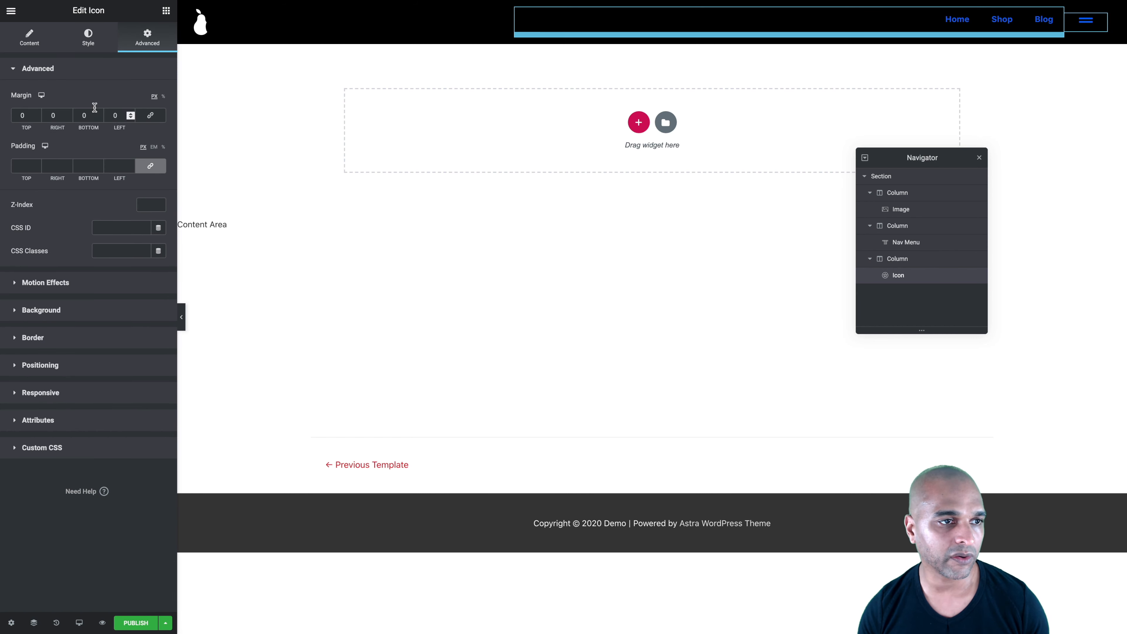
{"action": "left_click", "coordinate": [18, 115]}
{"action": "type", "text": "10"}
{"action": "key", "text": "BackSpace"}
{"action": "key", "text": "BackSpace"}
{"action": "type", "text": "7"}
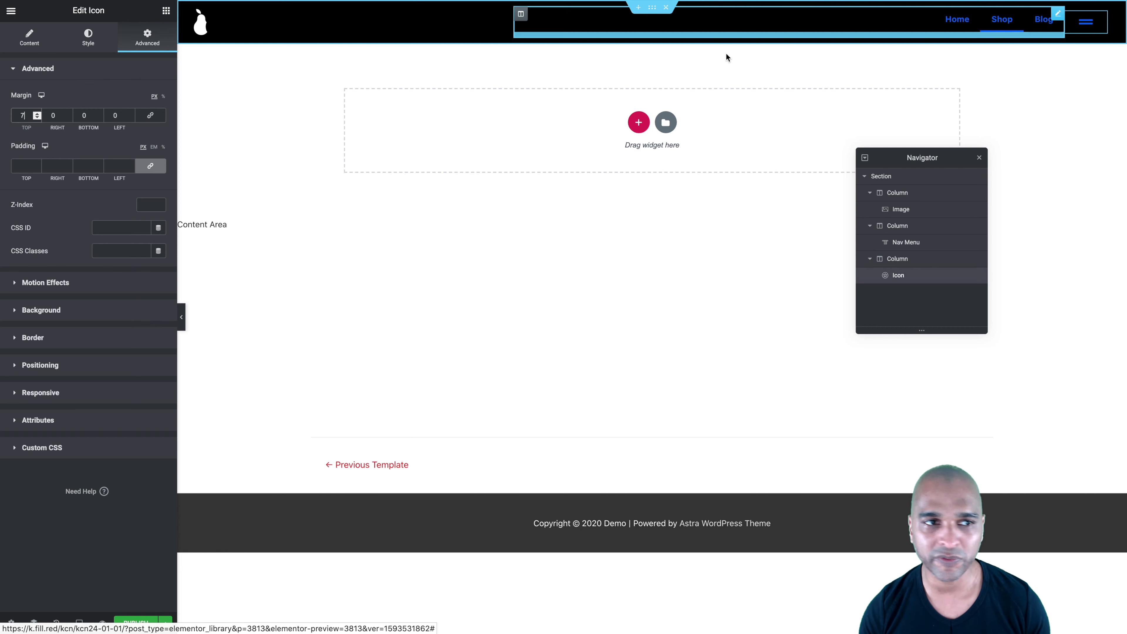
{"action": "left_click", "coordinate": [36, 113]}
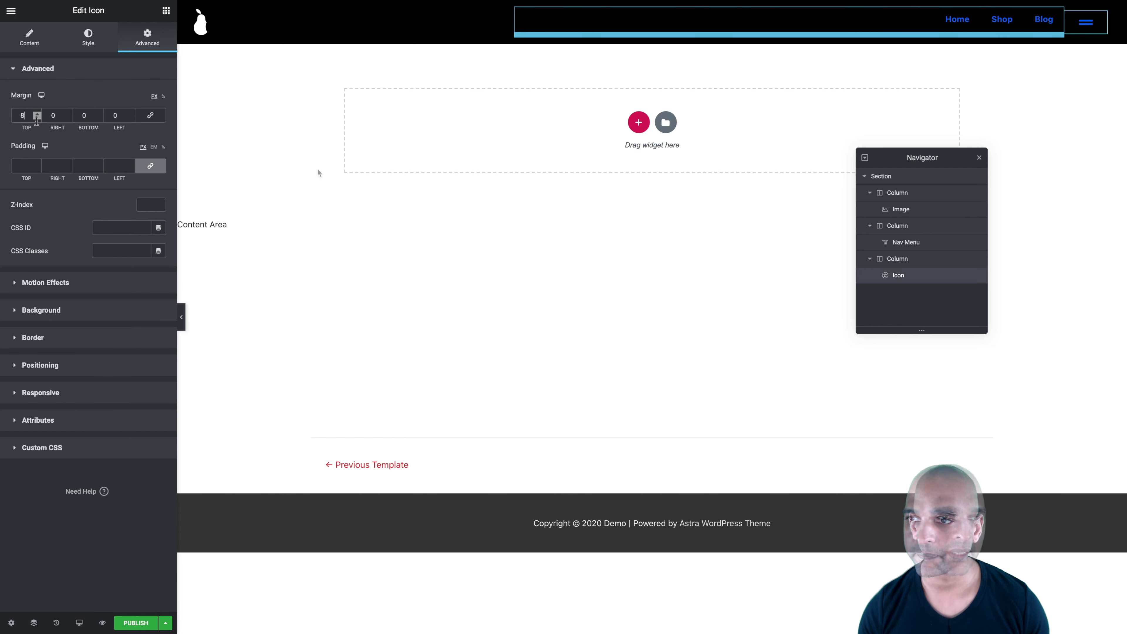
Paste the previously copied styles onto the Nav Menu widget and the menu icon
{"action": "right_click", "coordinate": [955, 22]}
{"action": "left_click", "coordinate": [976, 101]}
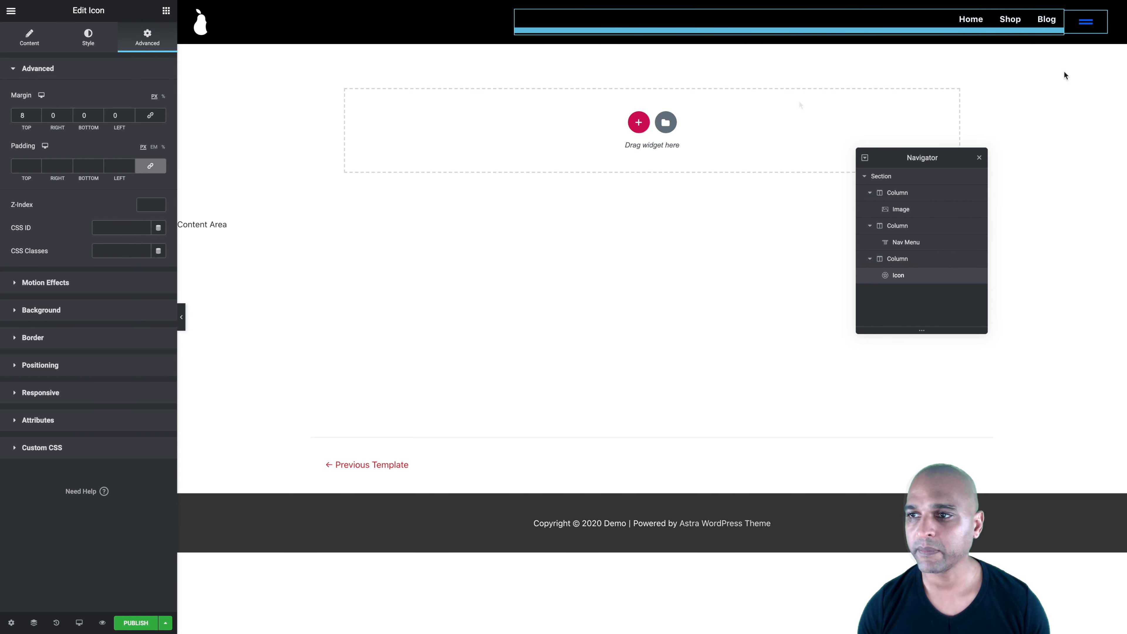
{"action": "right_click", "coordinate": [1086, 22]}
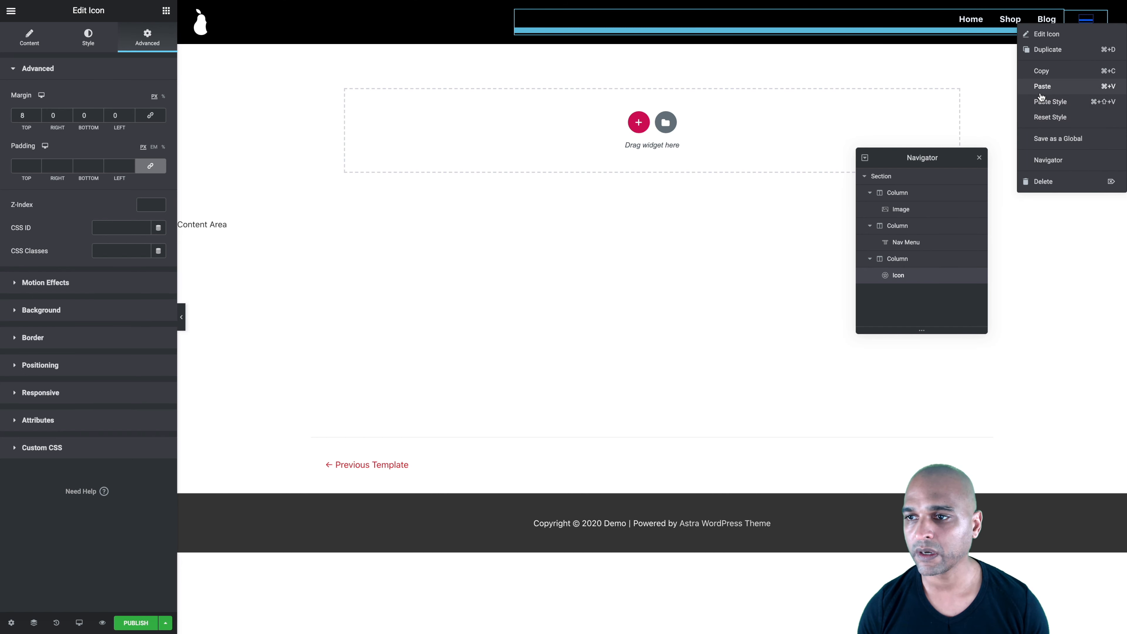
{"action": "left_click", "coordinate": [1039, 107]}
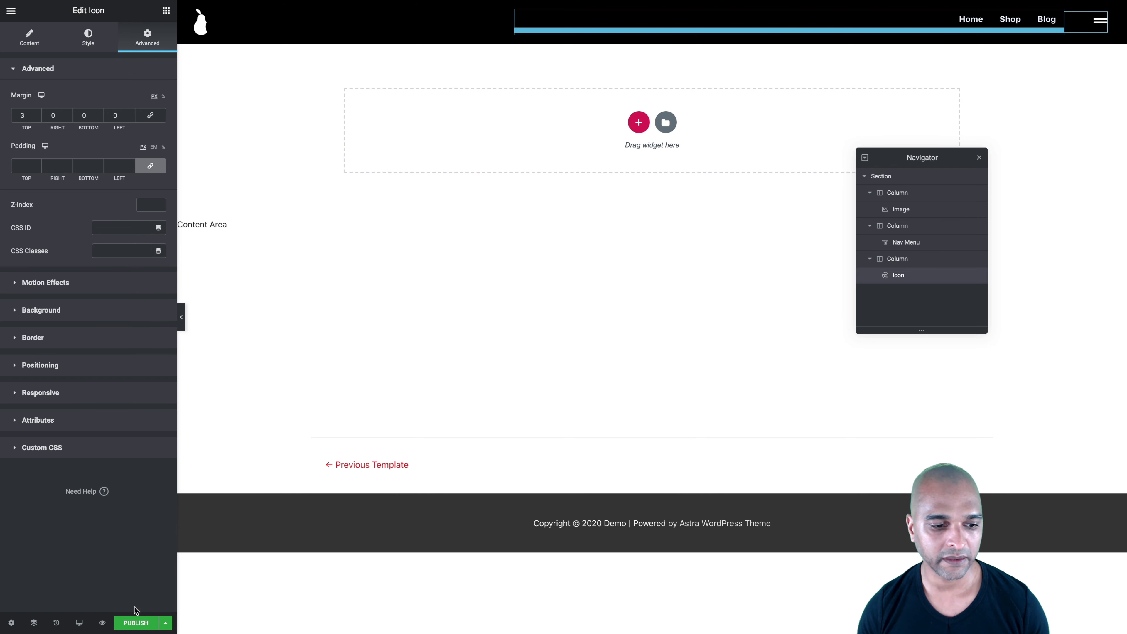
Publish the header with an Include Entire Site display condition and reload the live homepage to check it
{"action": "left_click", "coordinate": [136, 623]}
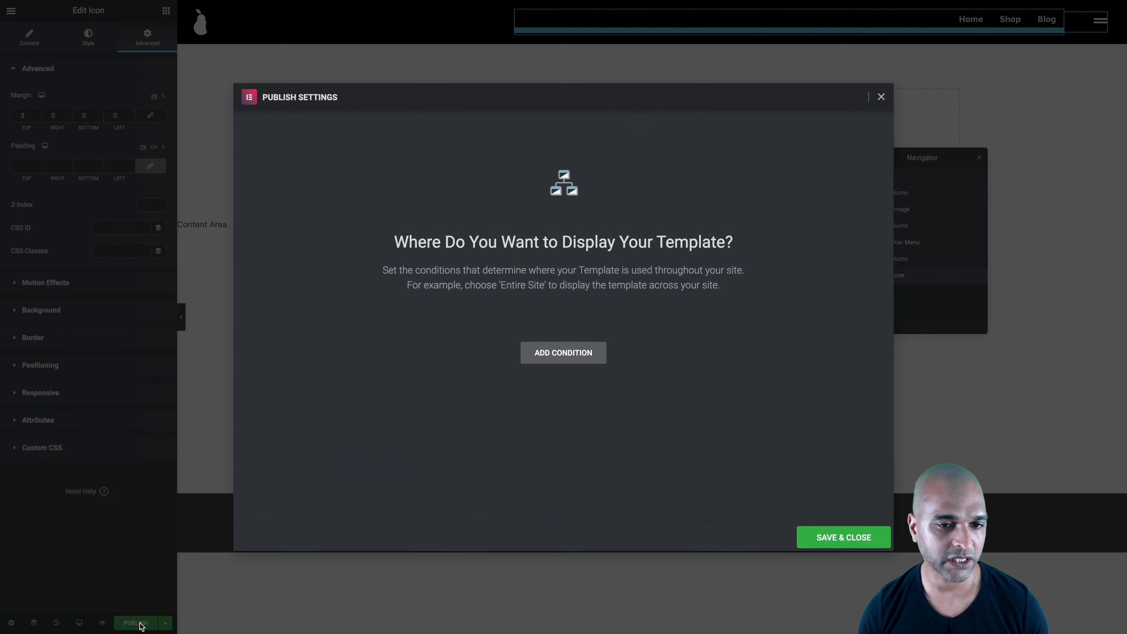
{"action": "left_click", "coordinate": [549, 360]}
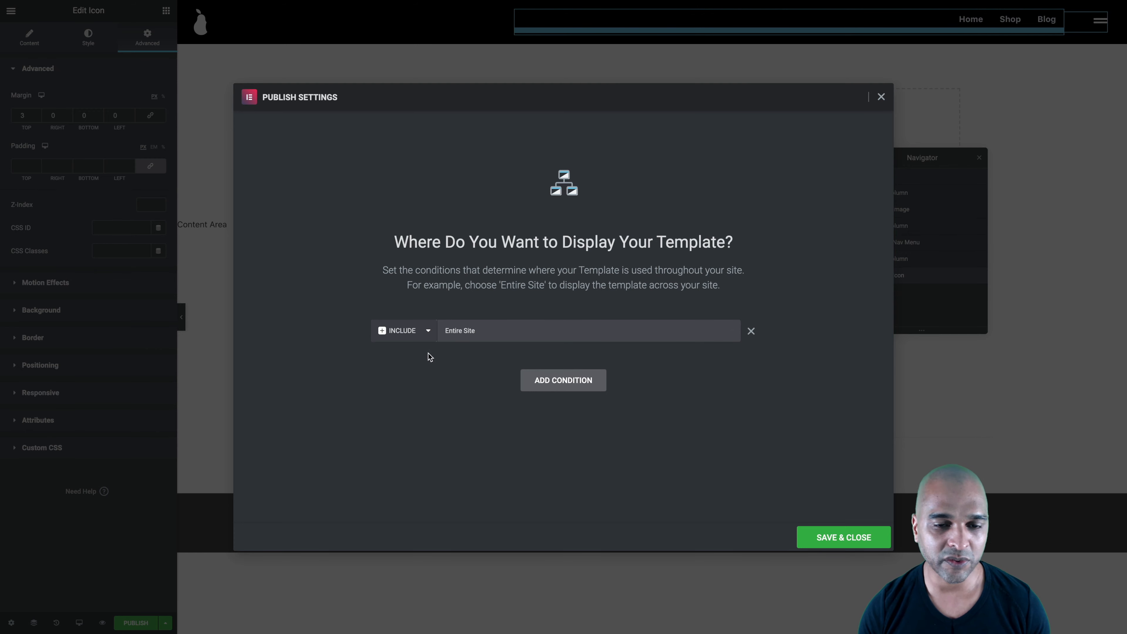
{"action": "left_click", "coordinate": [824, 538]}
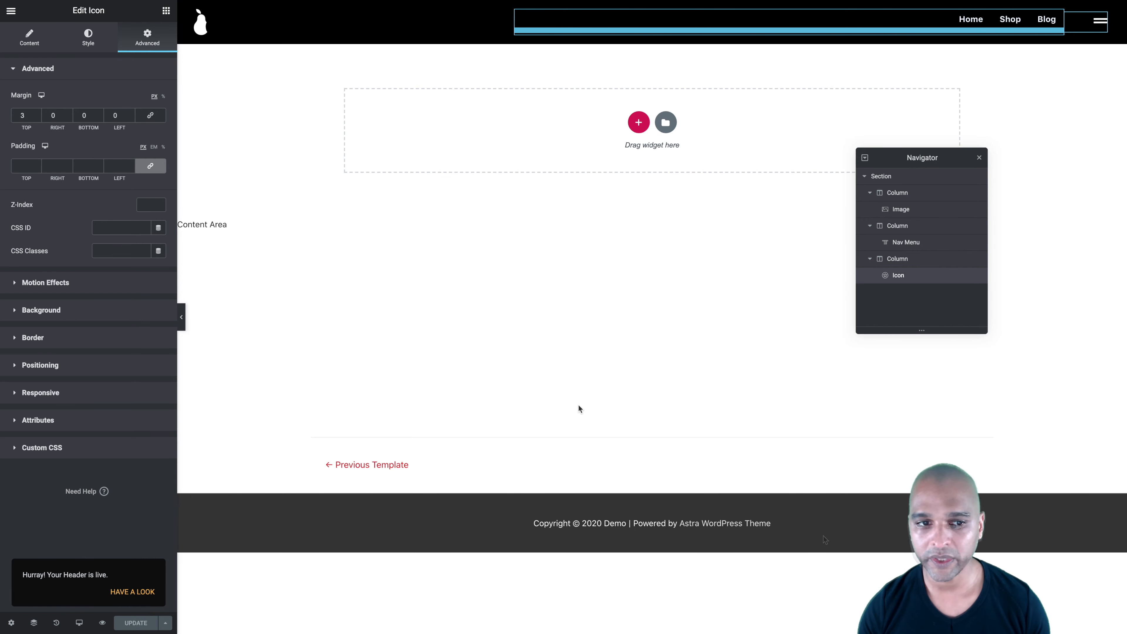
{"action": "key", "text": "ctrl+Left"}
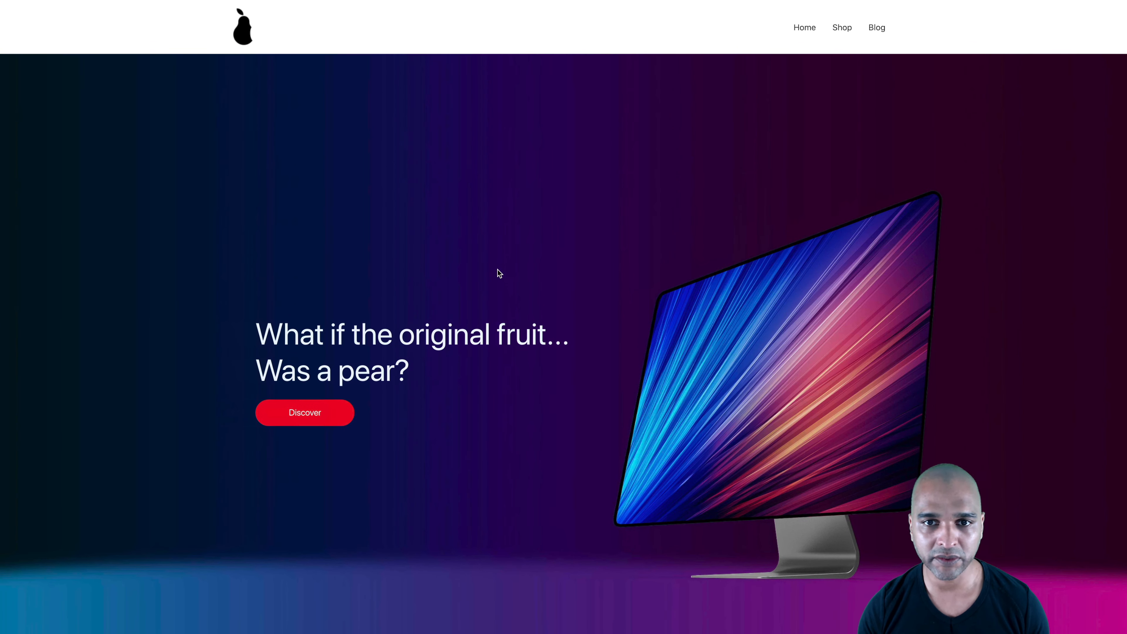
{"action": "key", "text": "super+r"}
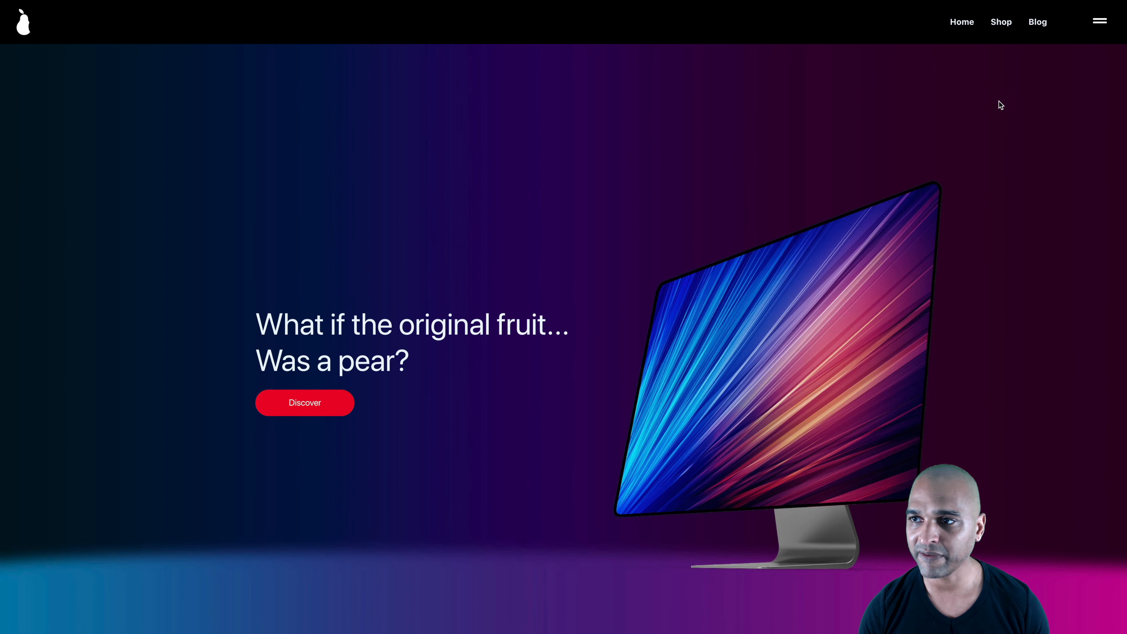
Test the live homepage by opening and closing the full-screen menu popup and scrolling down and back up
{"action": "left_click", "coordinate": [1100, 22]}
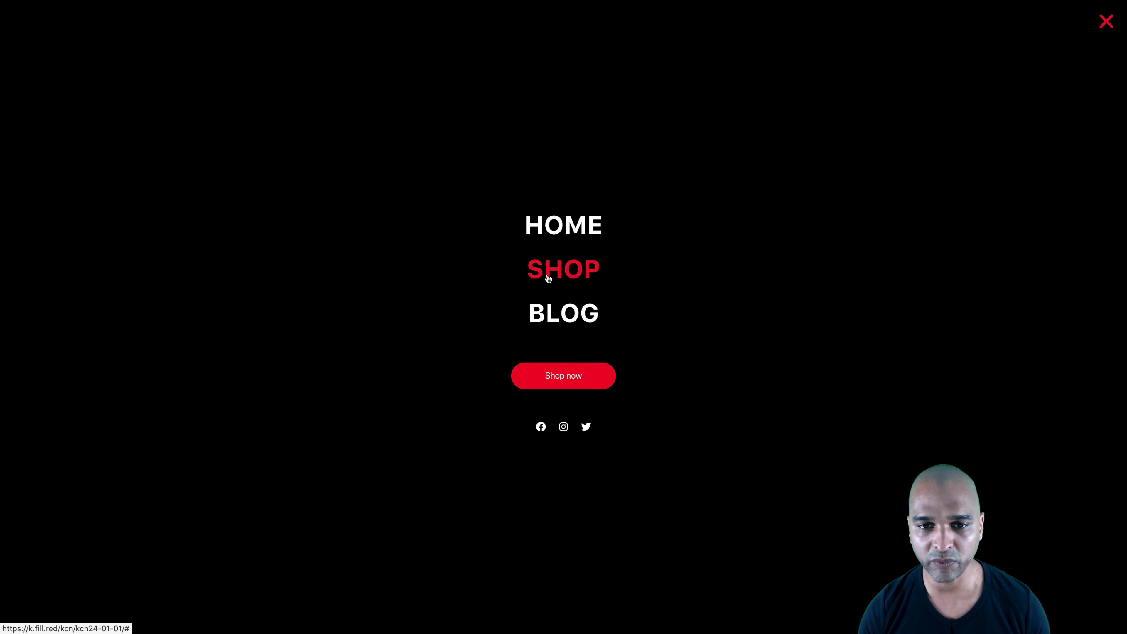
{"action": "left_click", "coordinate": [1105, 26]}
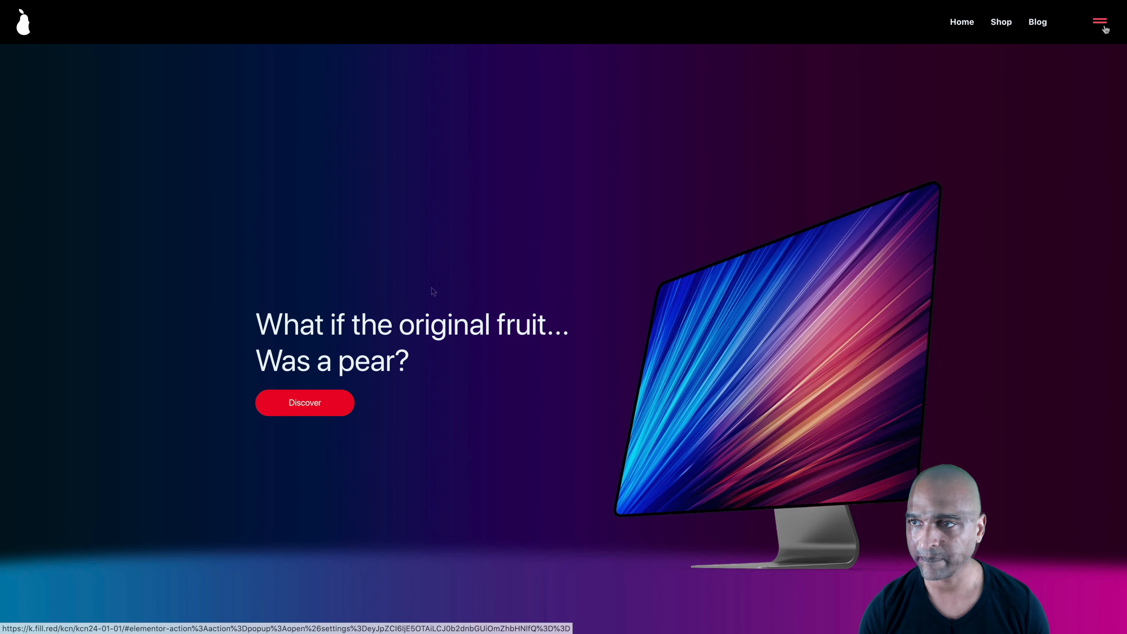
{"action": "scroll", "coordinate": [431, 289], "scroll_direction": "down", "scroll_amount": 5}
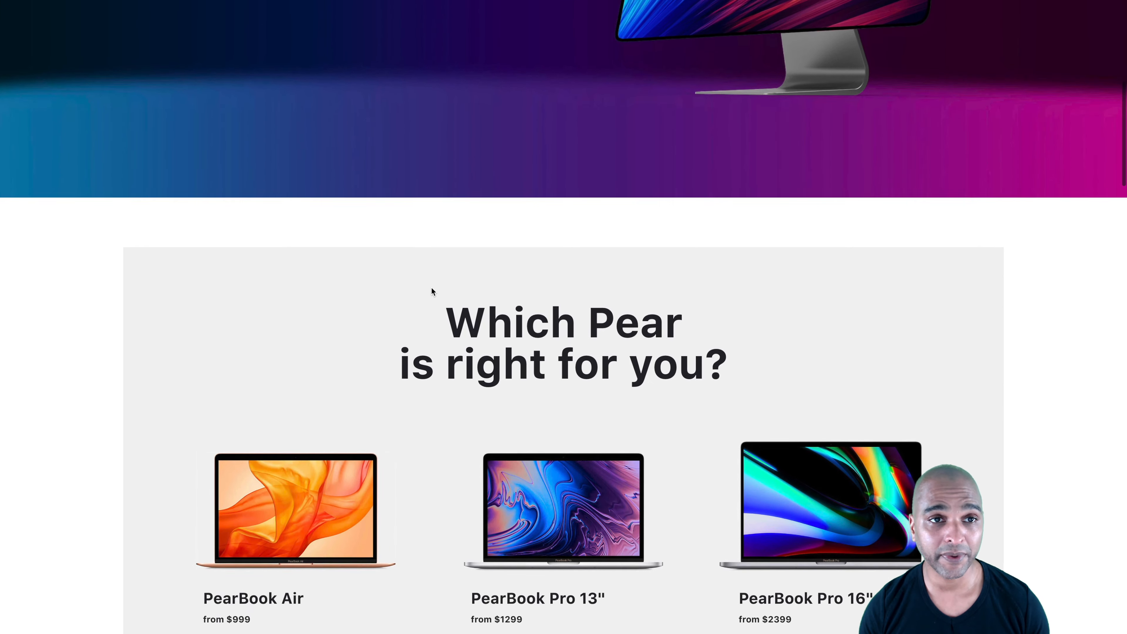
{"action": "scroll", "coordinate": [433, 291], "scroll_direction": "up", "scroll_amount": 10}
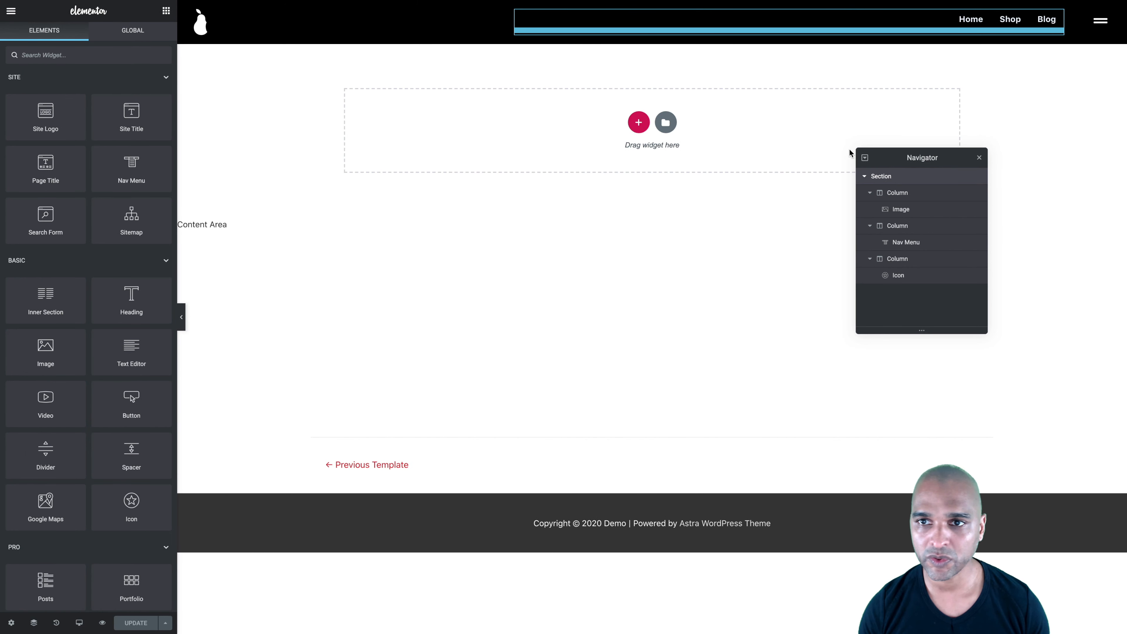
Switch to the tablet view and set the header section's minimum height to 70 px
{"action": "left_click", "coordinate": [878, 180]}
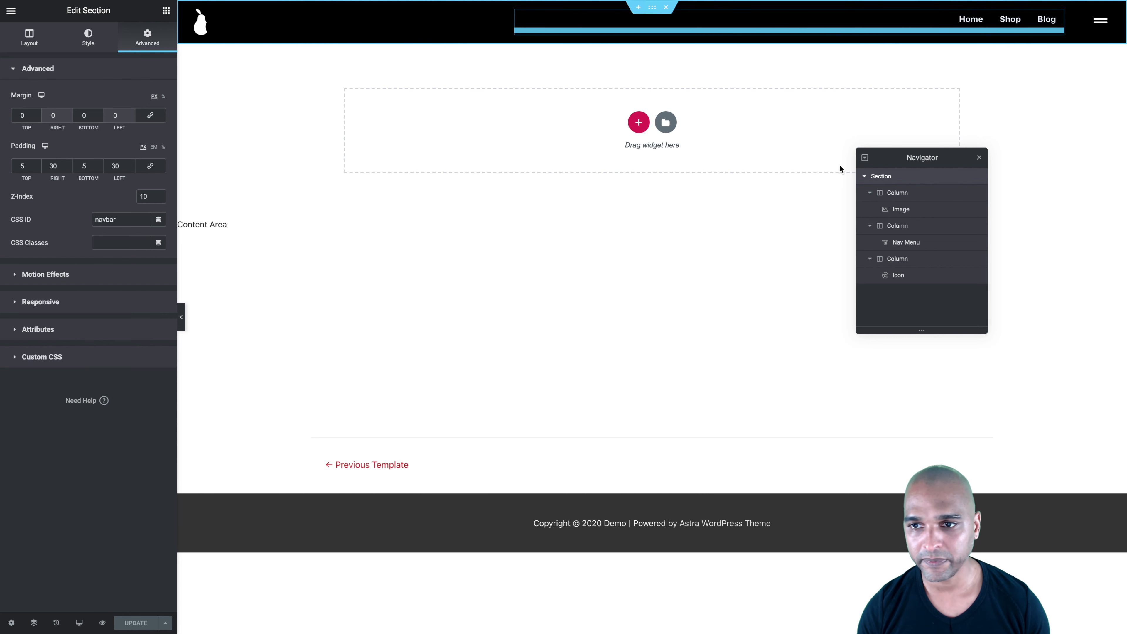
{"action": "left_click", "coordinate": [27, 39]}
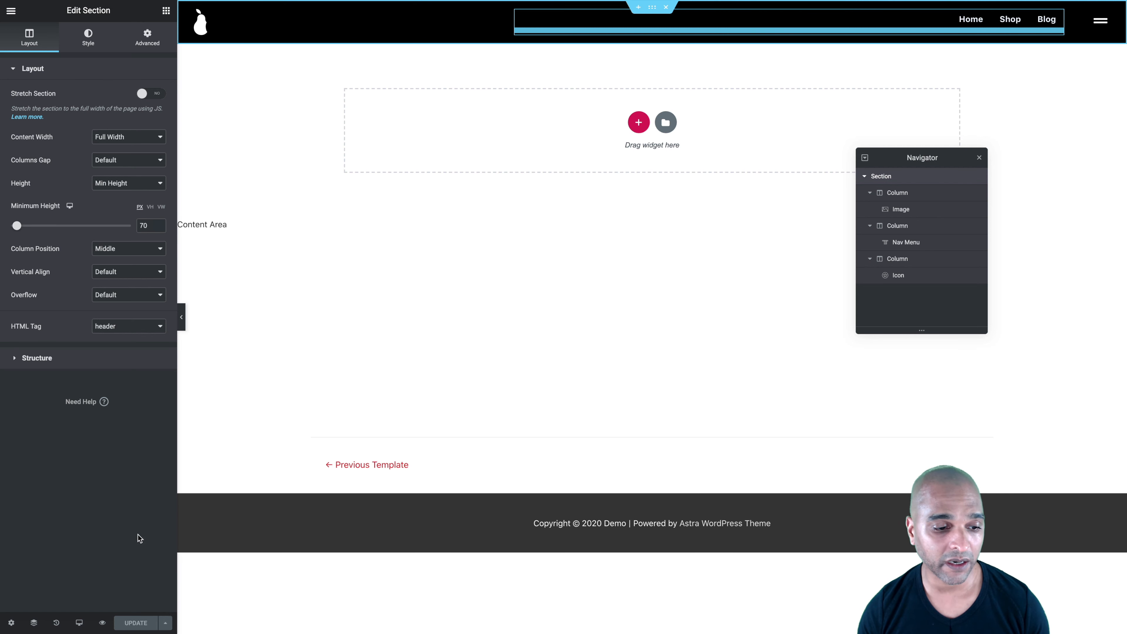
{"action": "left_click", "coordinate": [79, 623]}
{"action": "left_click", "coordinate": [39, 573]}
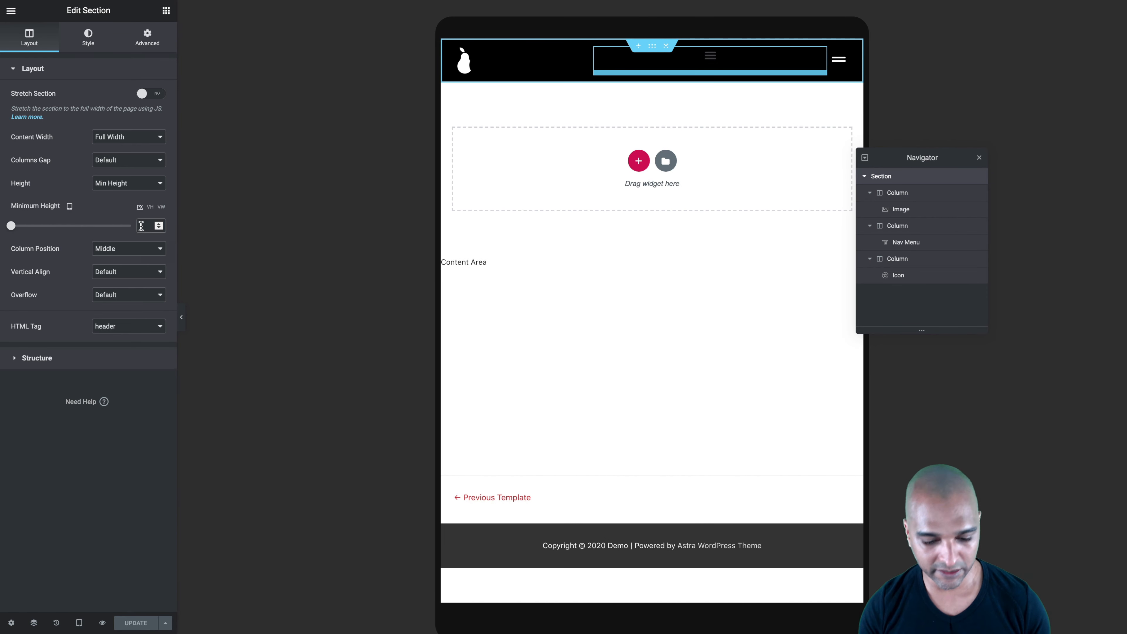
{"action": "left_click", "coordinate": [142, 226]}
{"action": "type", "text": "70"}
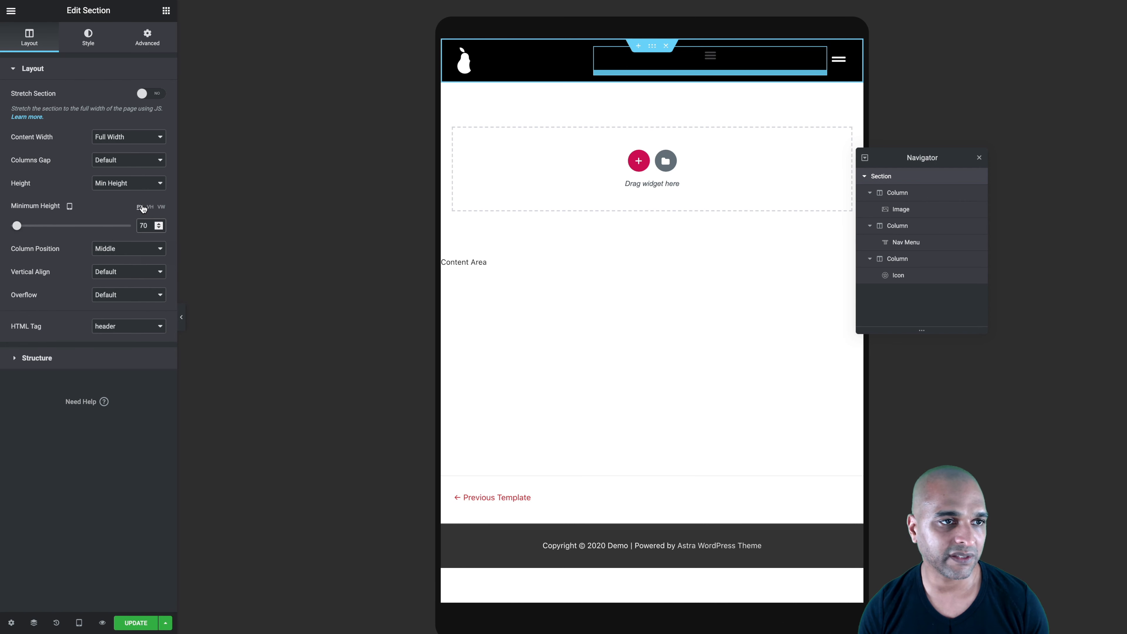
Unlink the header section's tablet padding and set it to 5 px top, 30 px right, 5 px bottom and 30 px left
{"action": "left_click", "coordinate": [145, 43]}
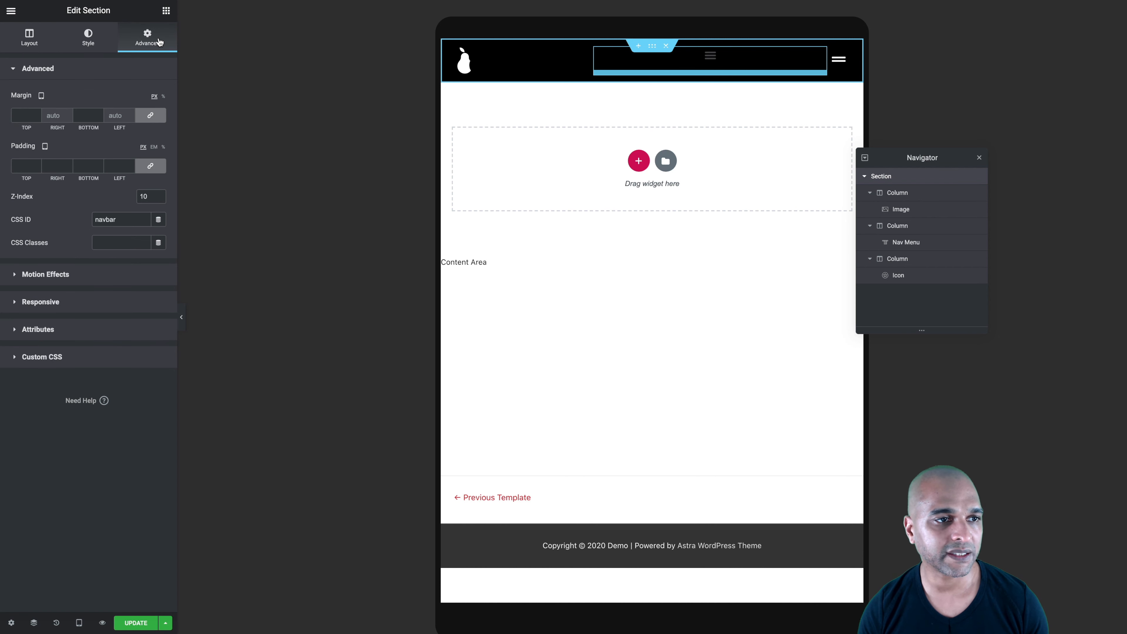
{"action": "left_click", "coordinate": [149, 167]}
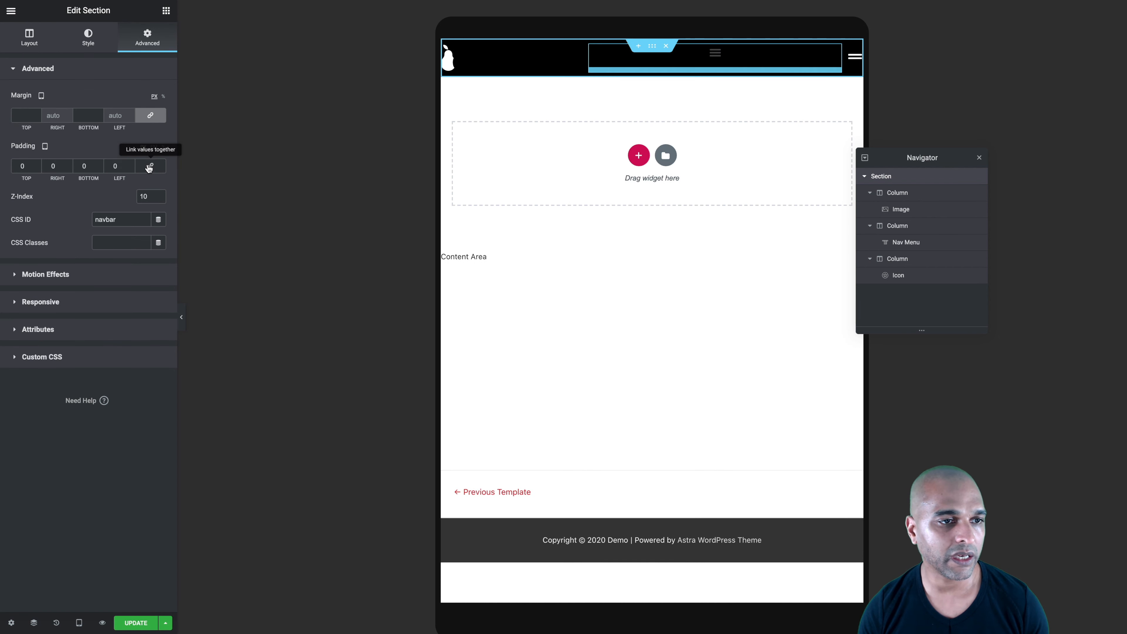
{"action": "double_click", "coordinate": [18, 163]}
{"action": "type", "text": "5"}
{"action": "key", "text": "Tab"}
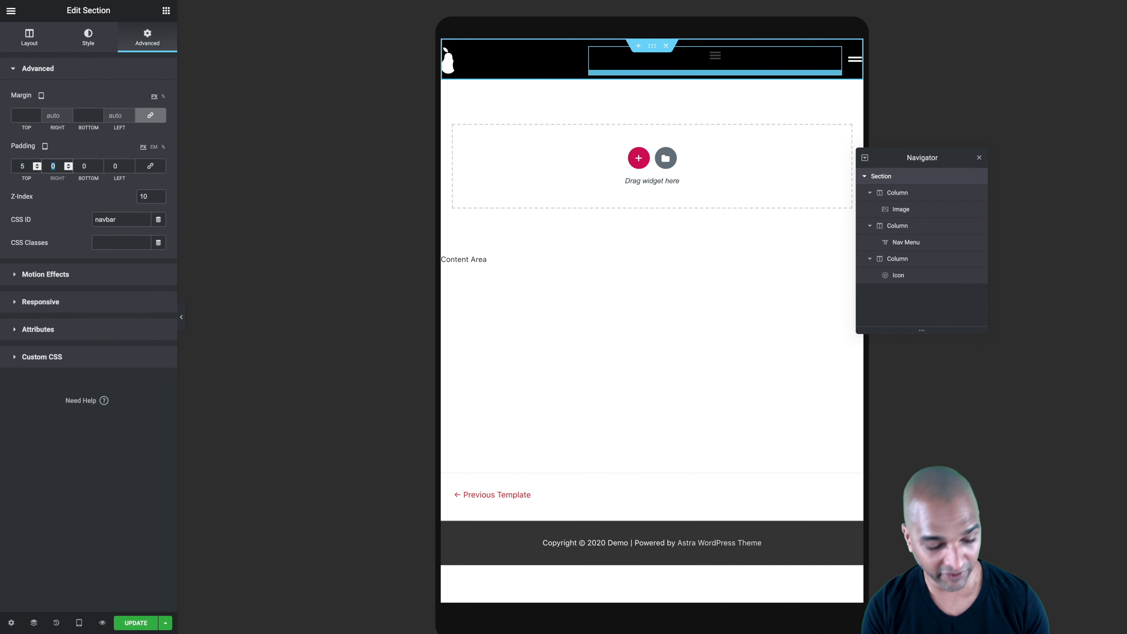
{"action": "type", "text": "30"}
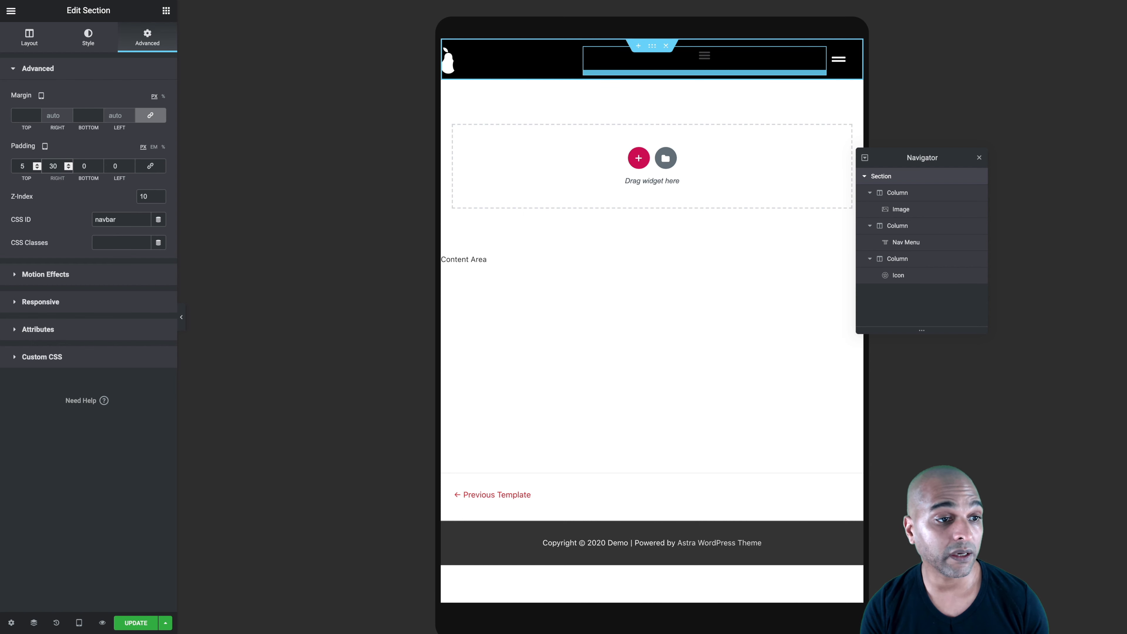
{"action": "key", "text": "Tab"}
{"action": "type", "text": "5"}
{"action": "key", "text": "Tab"}
{"action": "type", "text": "30"}
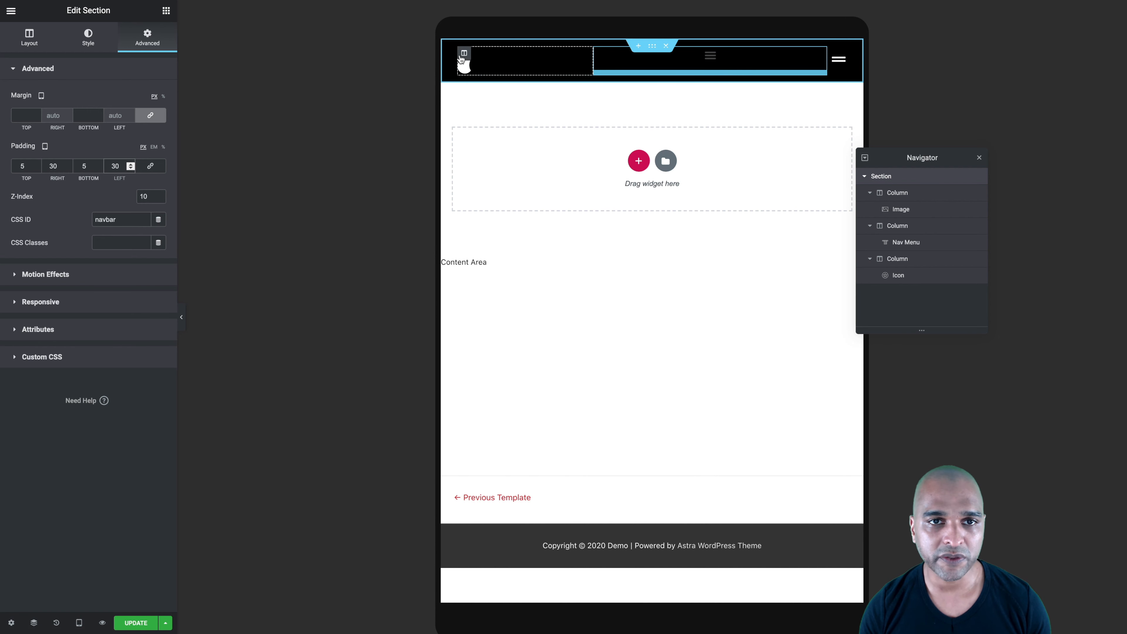
Set the tablet column widths to 50% for the logo column and 100% for the Nav Menu column
{"action": "left_click", "coordinate": [464, 54]}
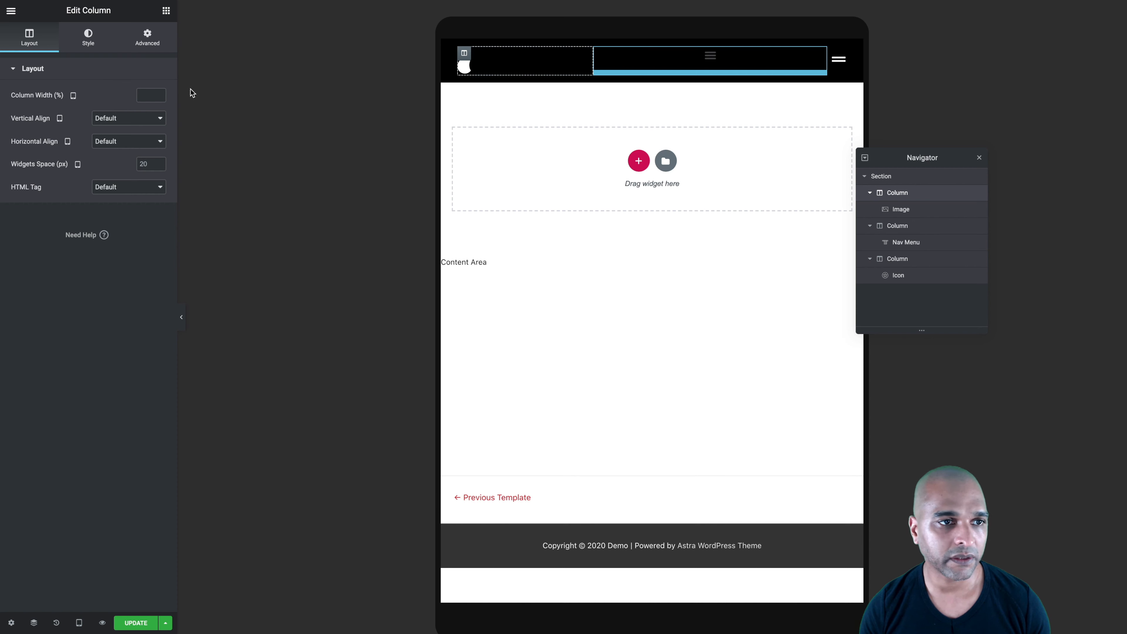
{"action": "left_click", "coordinate": [141, 96]}
{"action": "type", "text": "50"}
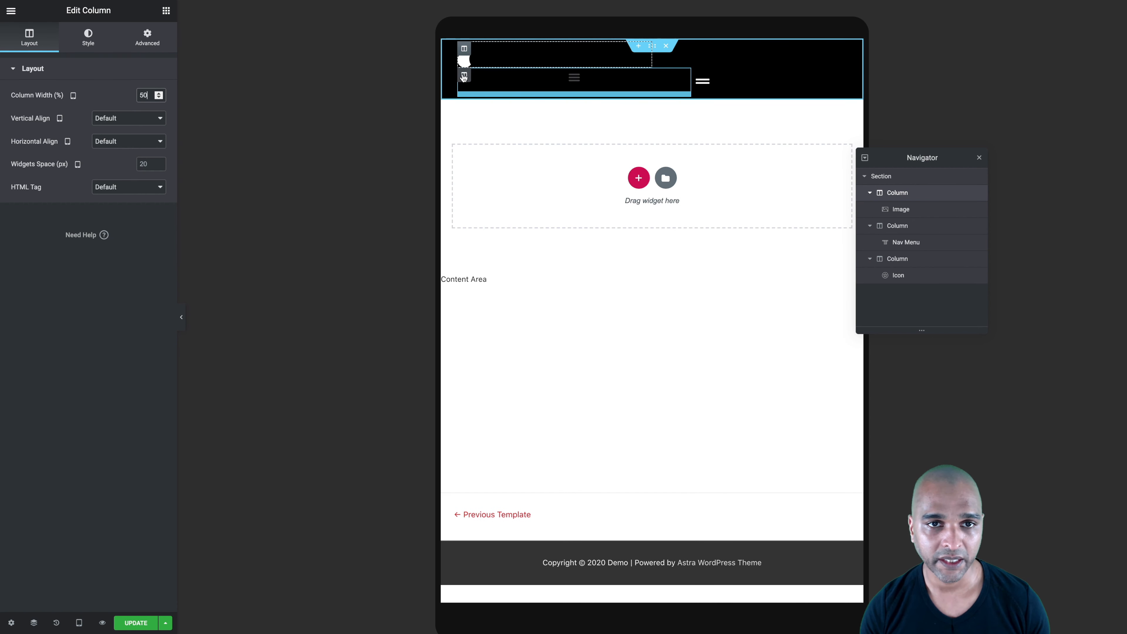
{"action": "left_click", "coordinate": [464, 76]}
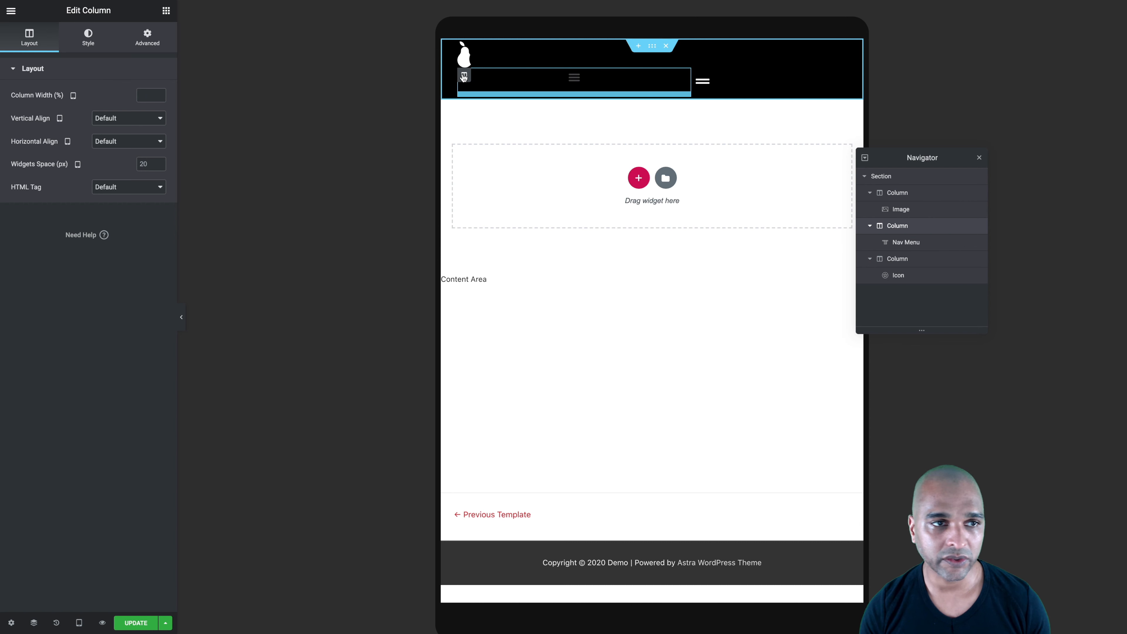
{"action": "left_click", "coordinate": [142, 91]}
{"action": "type", "text": "100"}
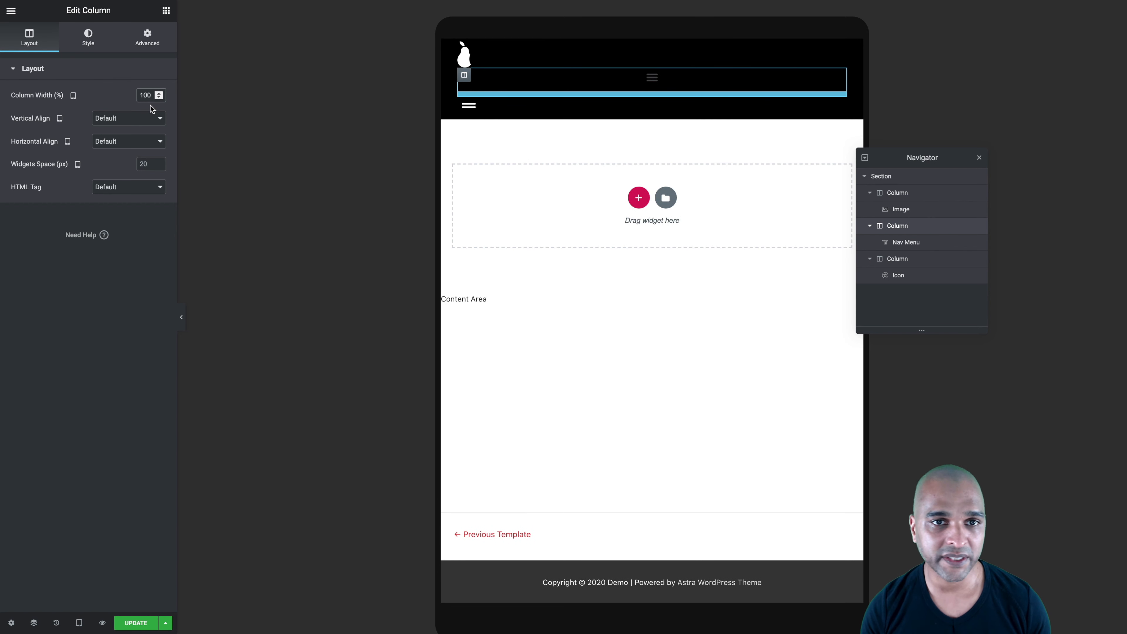
Hide the Nav Menu column on tablet and mobile
{"action": "left_click", "coordinate": [142, 42]}
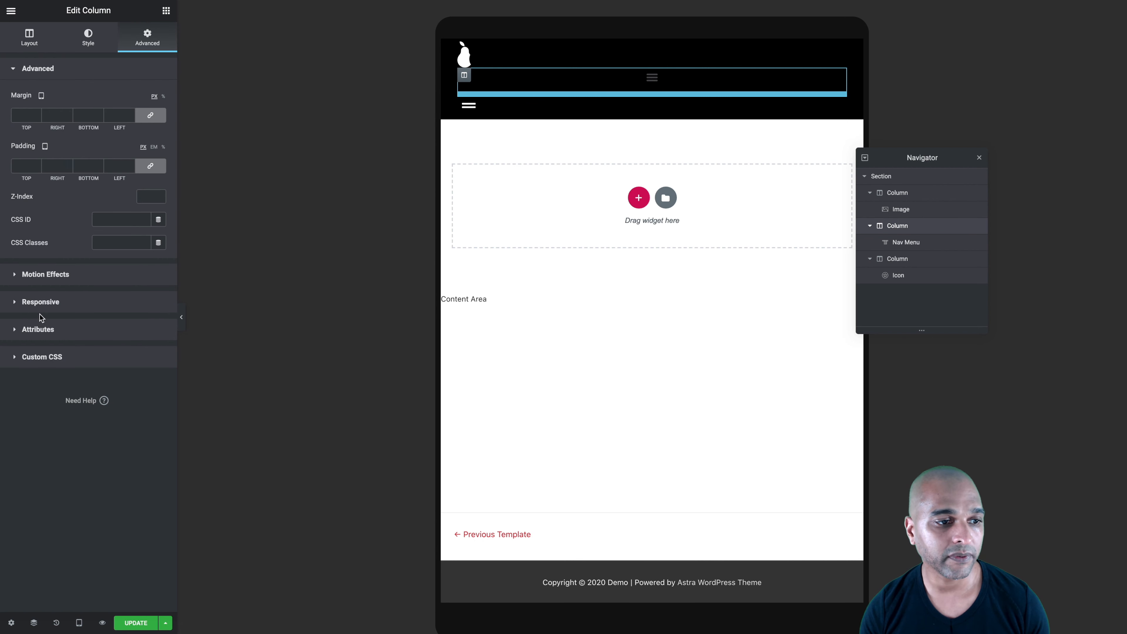
{"action": "left_click", "coordinate": [39, 303]}
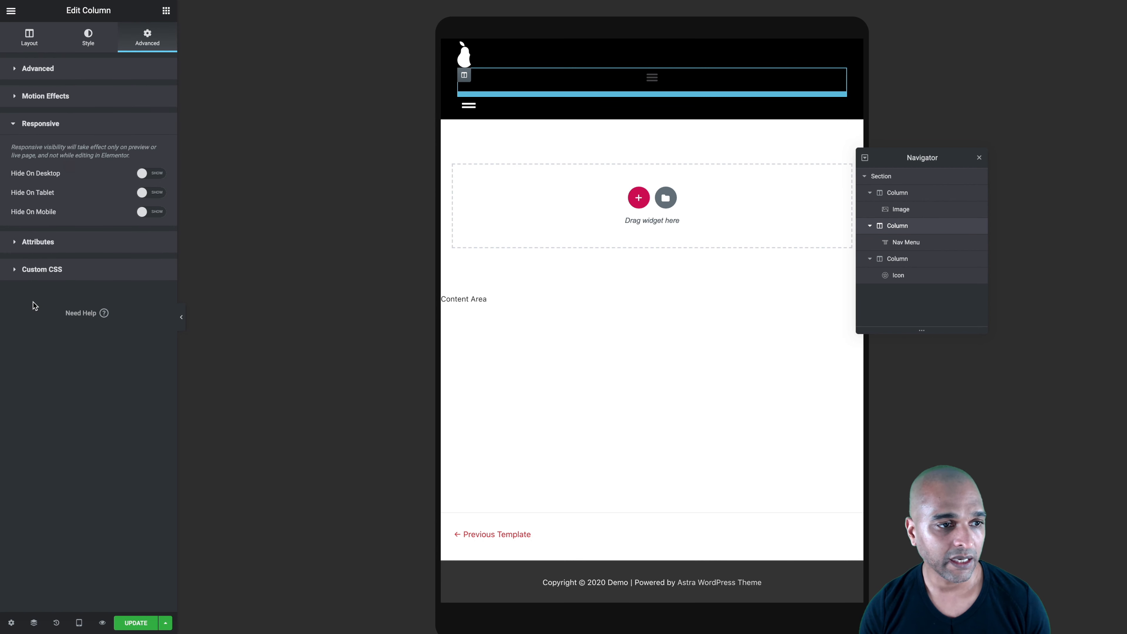
{"action": "left_click", "coordinate": [157, 193]}
{"action": "left_click", "coordinate": [156, 213]}
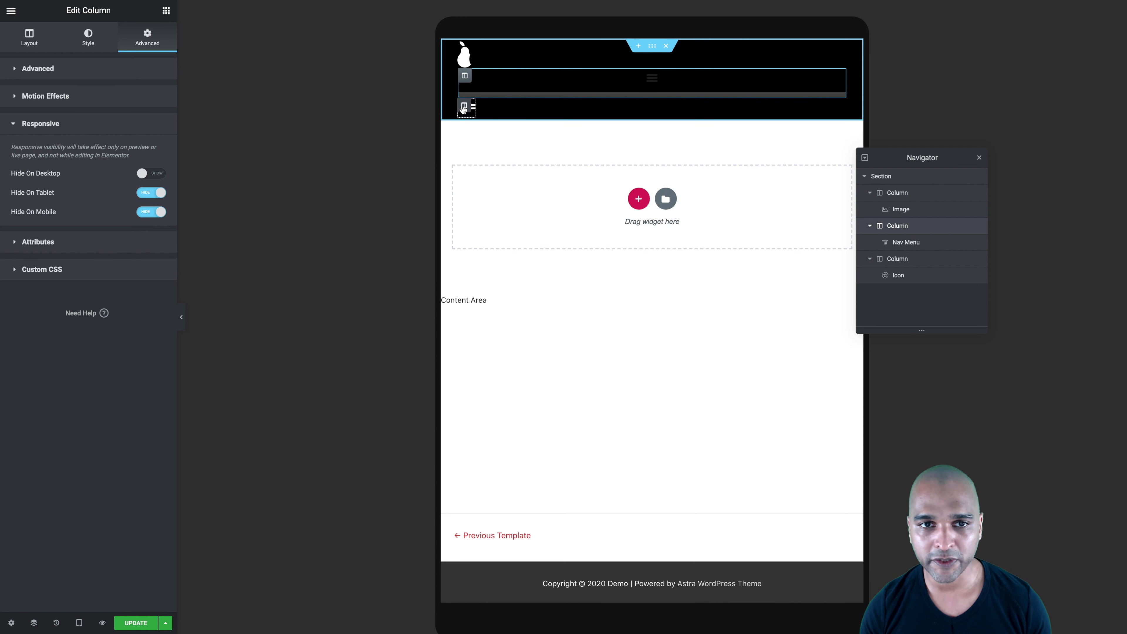
Set the menu icon column's width to 50% for tablet
{"action": "left_click", "coordinate": [463, 106]}
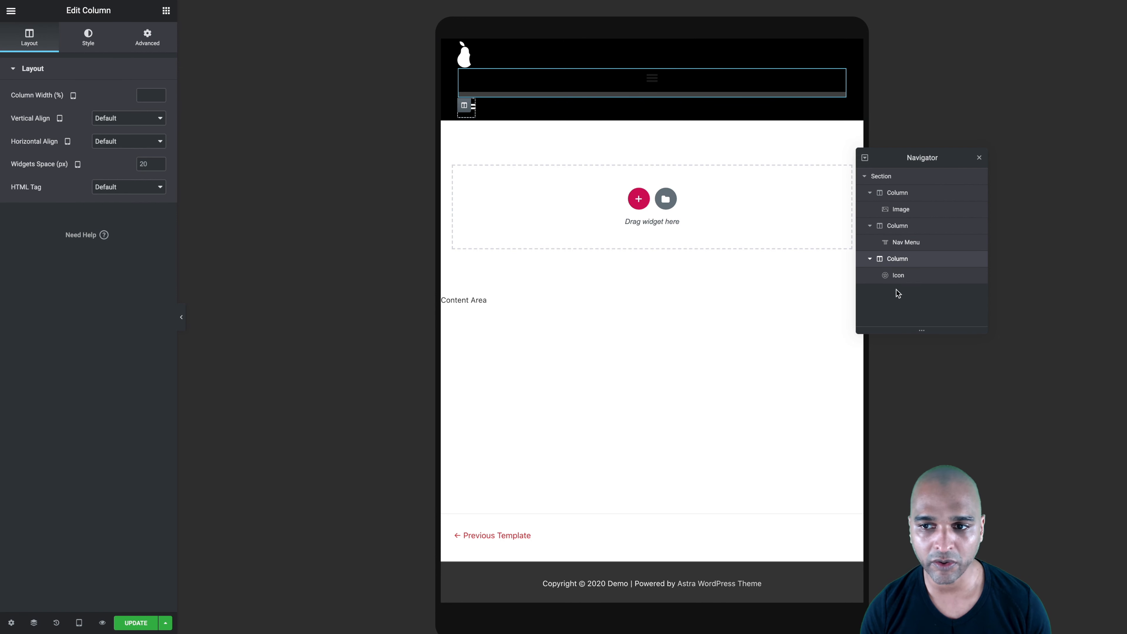
{"action": "left_click", "coordinate": [149, 94]}
{"action": "type", "text": "50"}
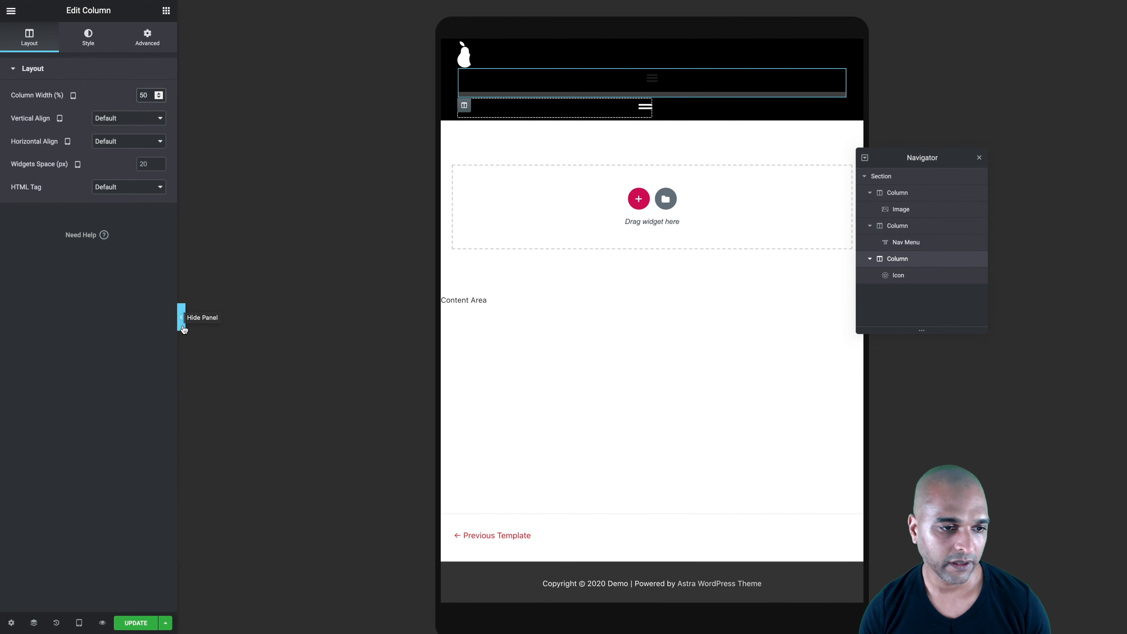
Preview the tablet header without the editing panel and toggle the Nav Menu column's visibility in the editor off and on
{"action": "left_click", "coordinate": [182, 324]}
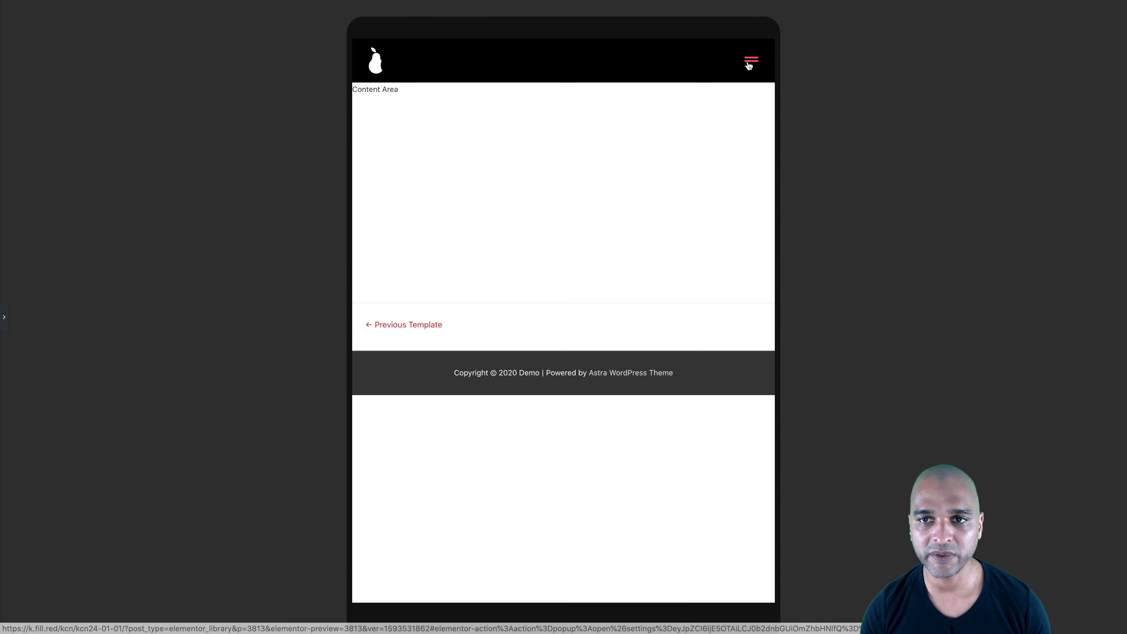
{"action": "left_click", "coordinate": [5, 322]}
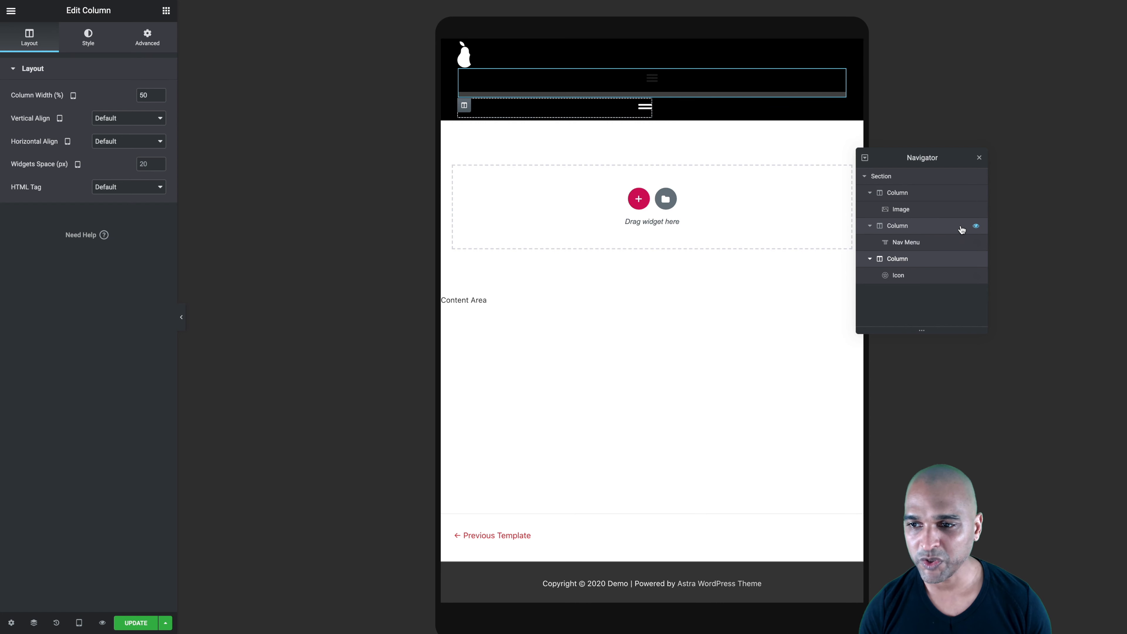
{"action": "left_click", "coordinate": [976, 227]}
{"action": "left_click", "coordinate": [977, 227]}
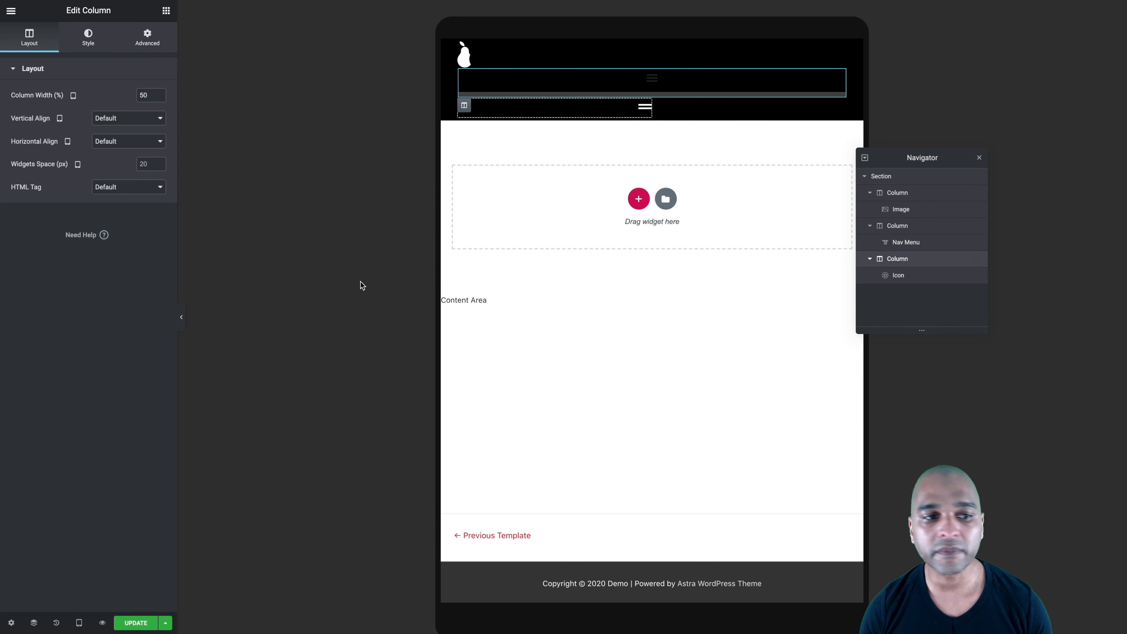
{"action": "left_click", "coordinate": [182, 317]}
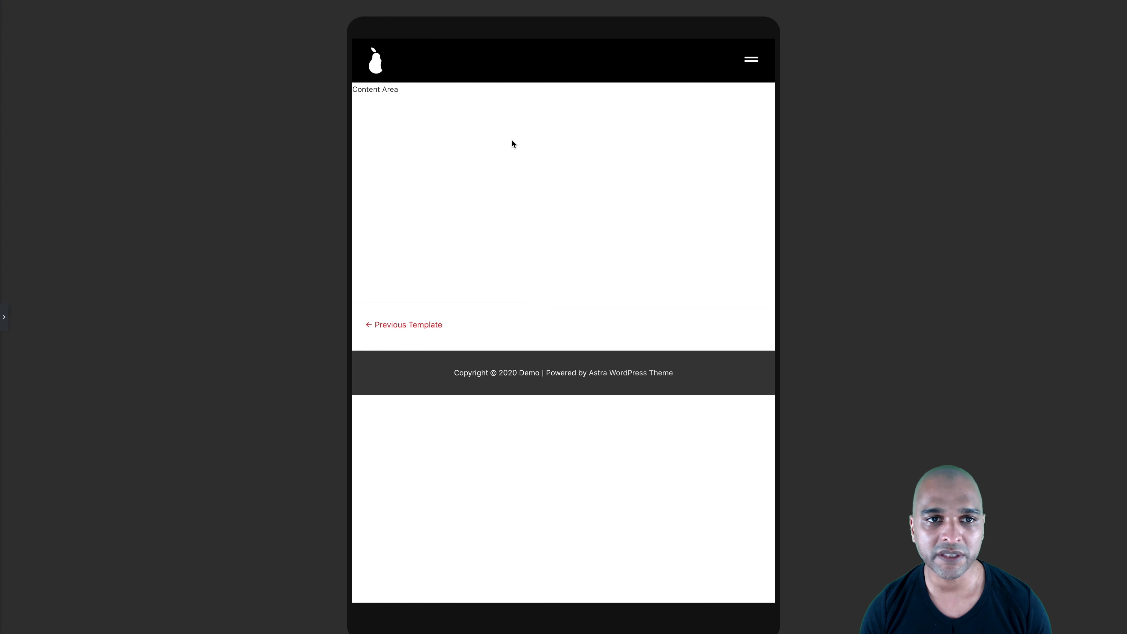
{"action": "left_click", "coordinate": [4, 317]}
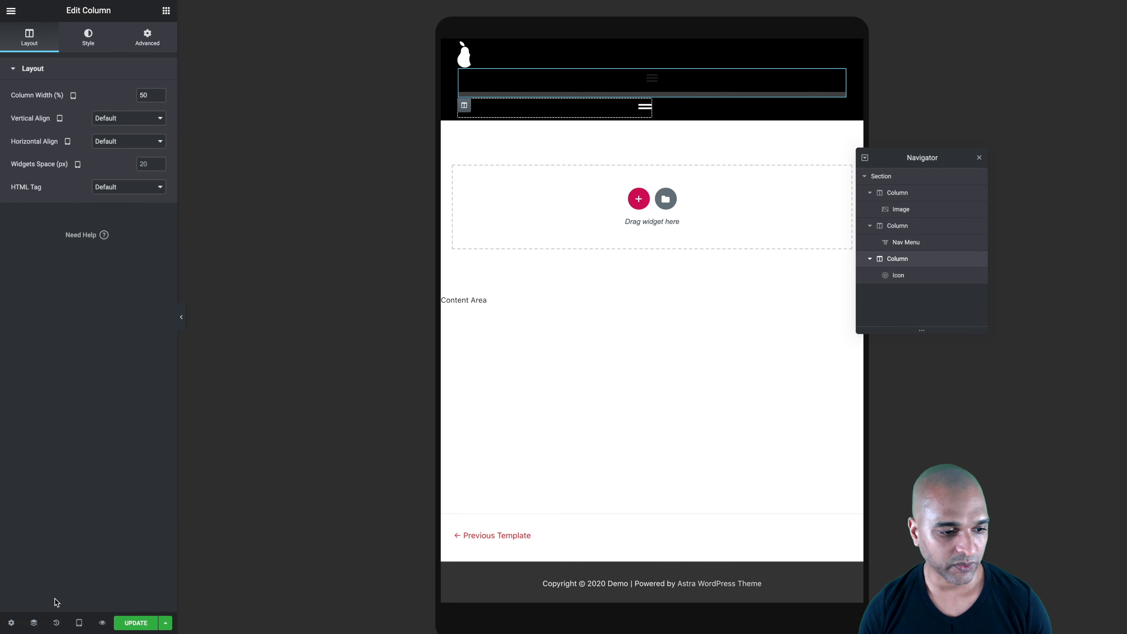
Switch to the mobile view, set the header section's padding to 5 px top, 30 px right, 10 px bottom and 30 px left, and preview it
{"action": "left_click", "coordinate": [79, 622]}
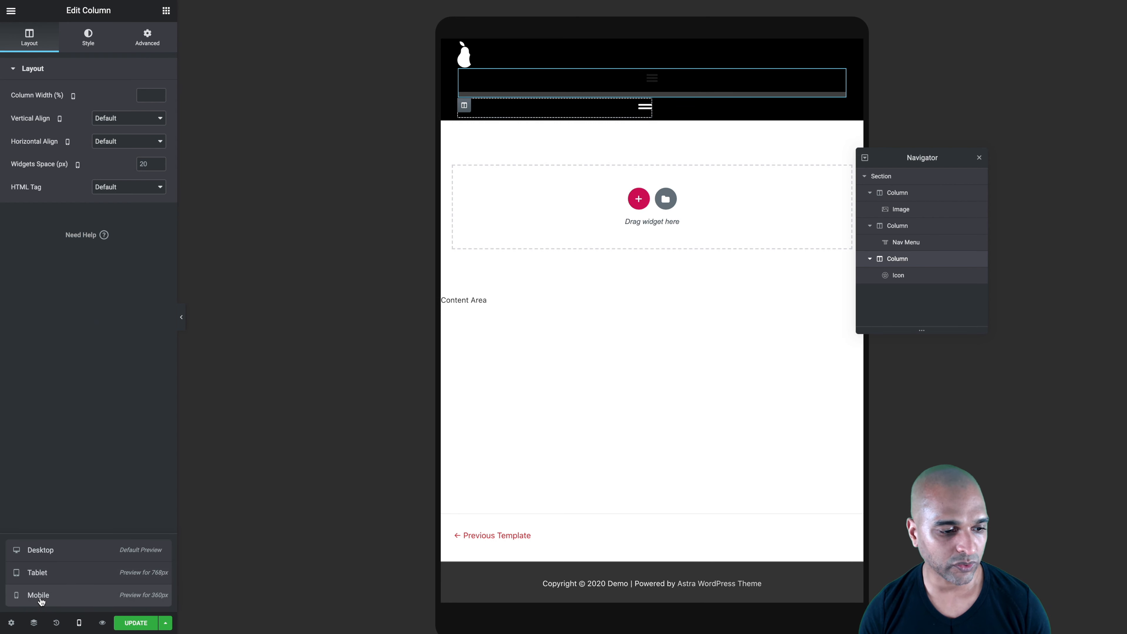
{"action": "left_click", "coordinate": [40, 597]}
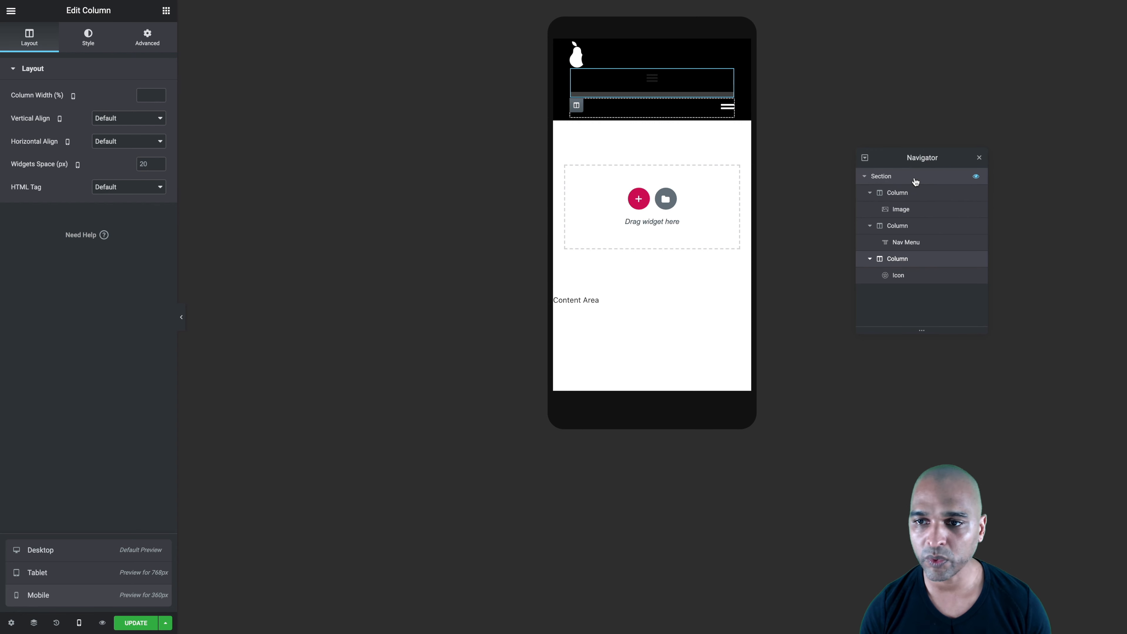
{"action": "left_click", "coordinate": [893, 192]}
{"action": "left_click", "coordinate": [881, 177]}
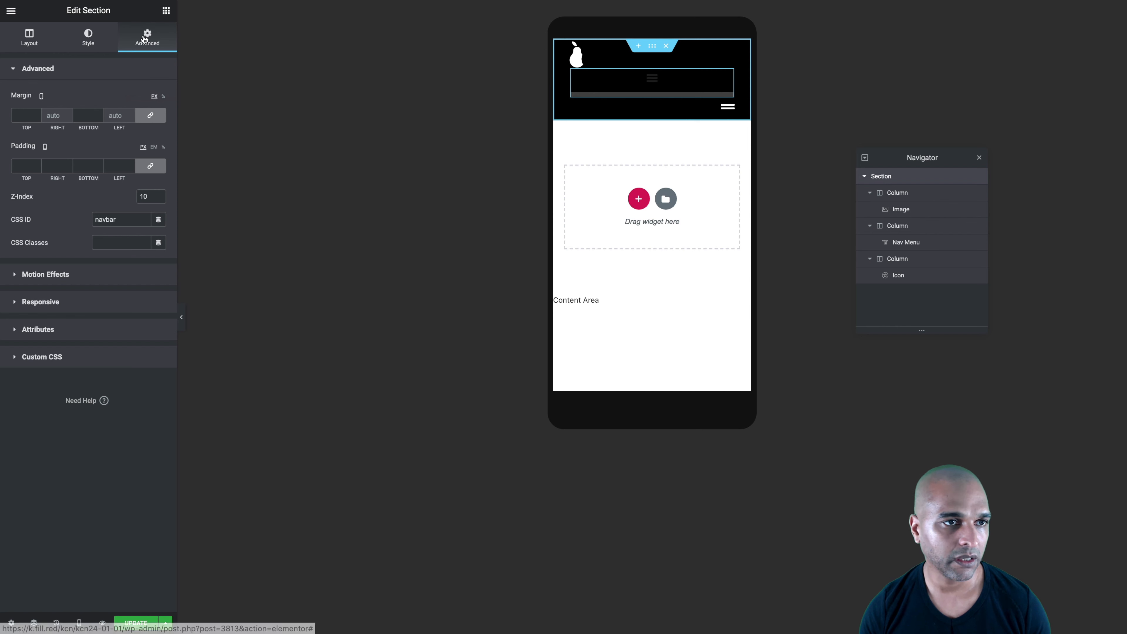
{"action": "left_click", "coordinate": [149, 164]}
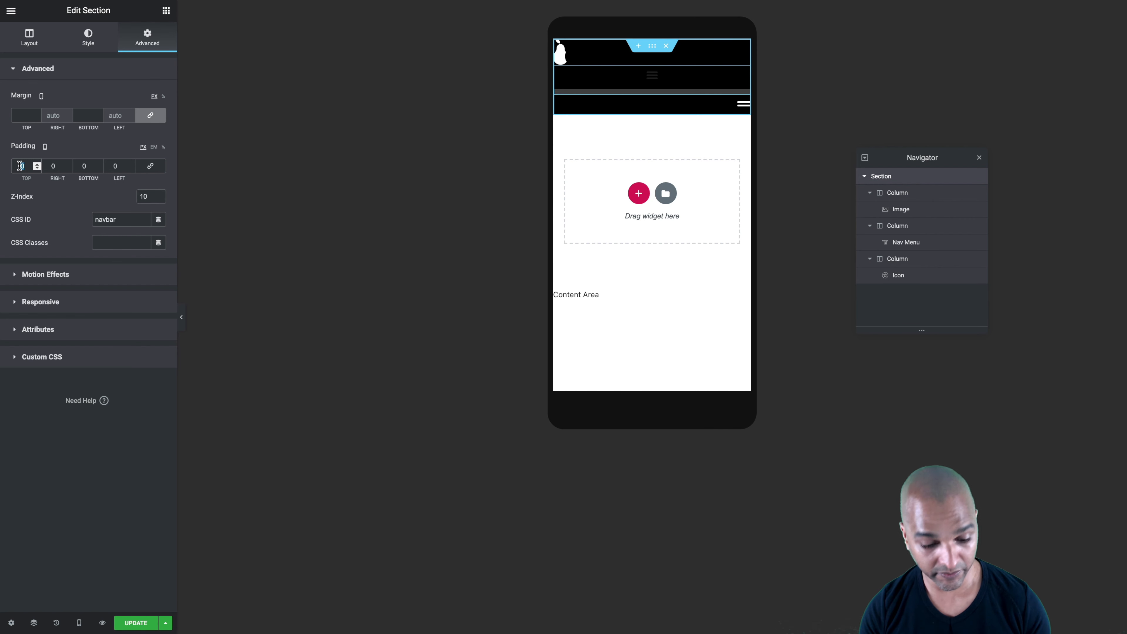
{"action": "type", "text": "5"}
{"action": "key", "text": "Tab"}
{"action": "type", "text": "30"}
{"action": "key", "text": "Tab"}
{"action": "type", "text": "10"}
{"action": "key", "text": "Tab"}
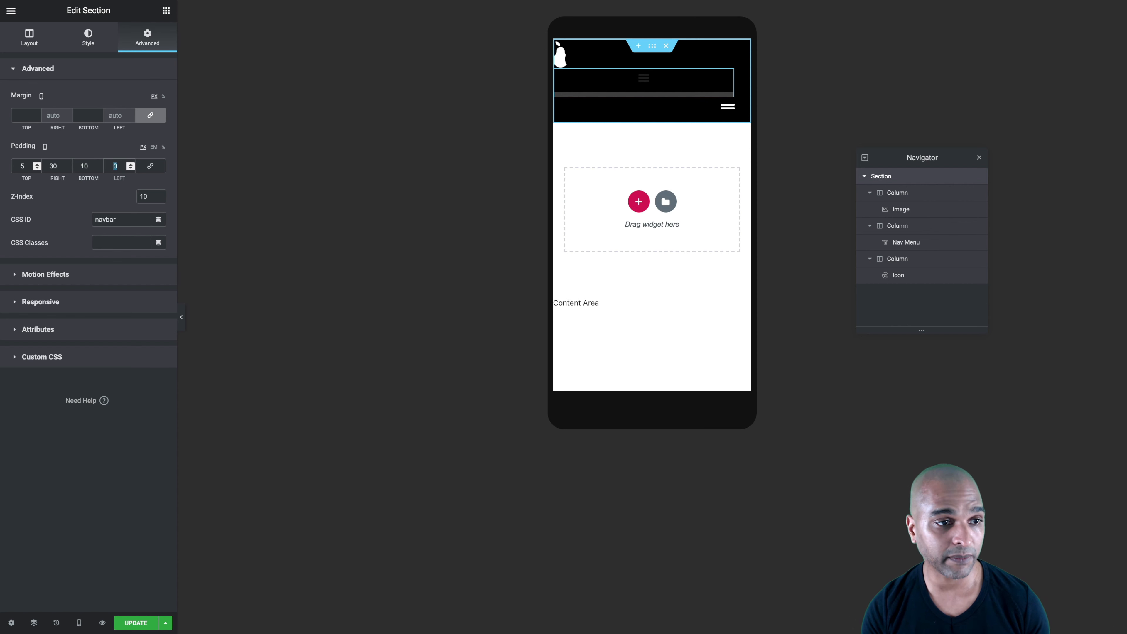
{"action": "type", "text": "30"}
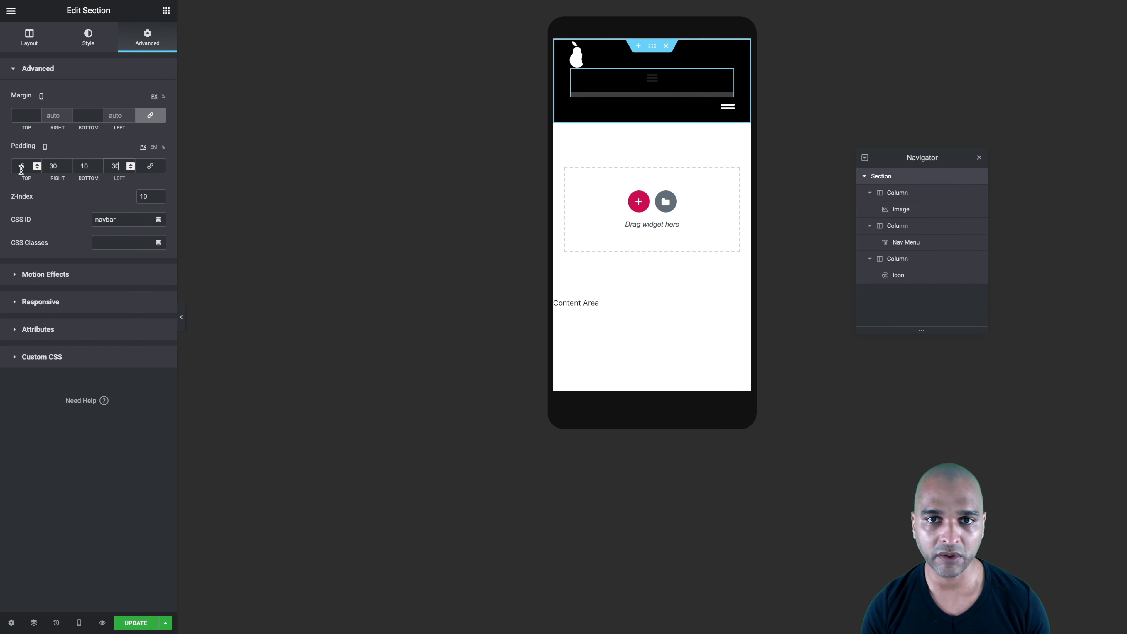
{"action": "left_click", "coordinate": [182, 317]}
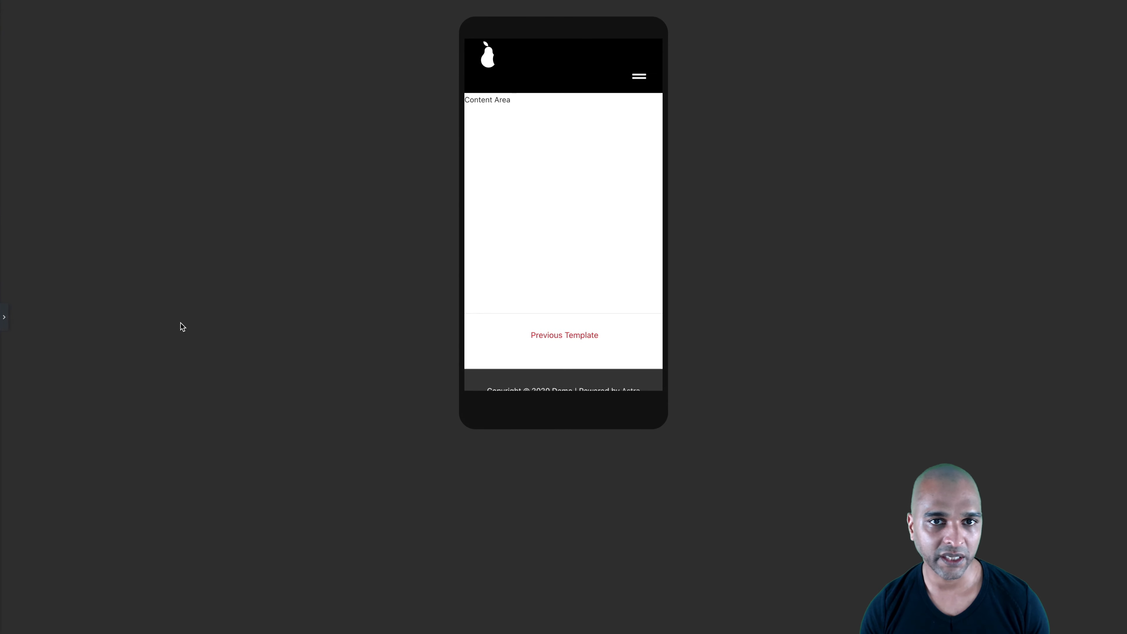
{"action": "left_click", "coordinate": [4, 318]}
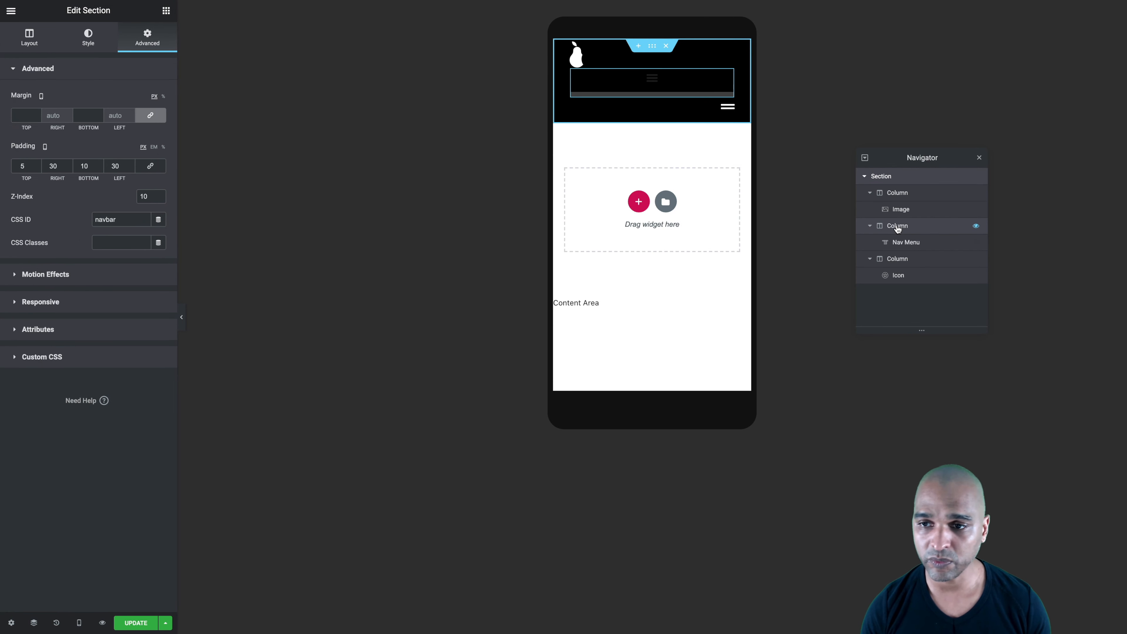
Set both the logo column's and the menu icon column's width to 50% for mobile
{"action": "left_click", "coordinate": [895, 195]}
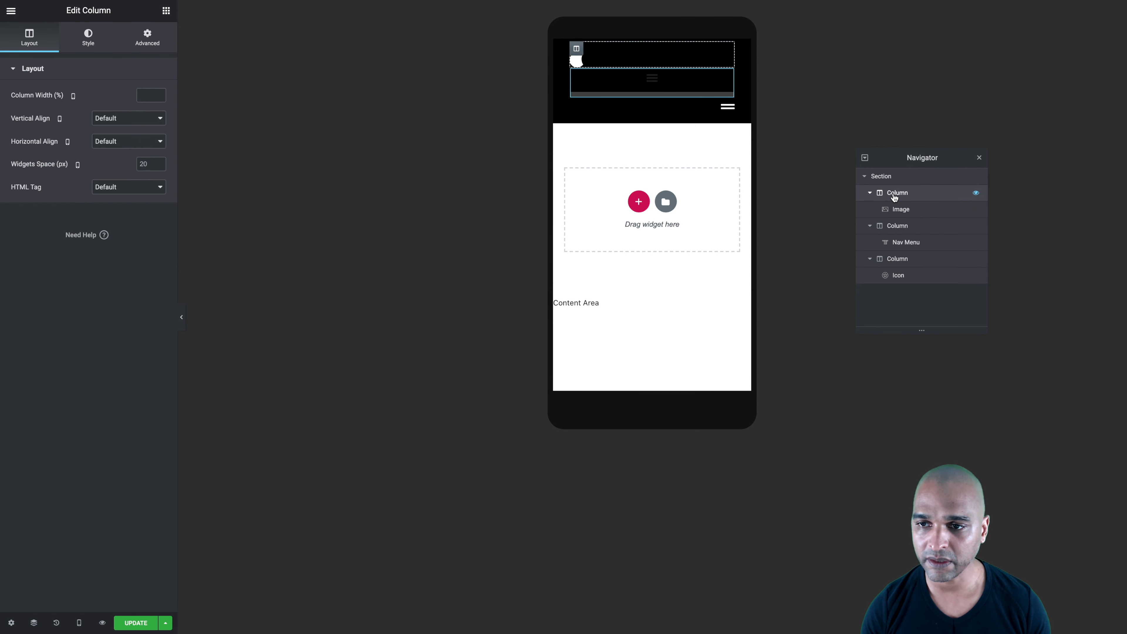
{"action": "left_click", "coordinate": [138, 97]}
{"action": "type", "text": "50"}
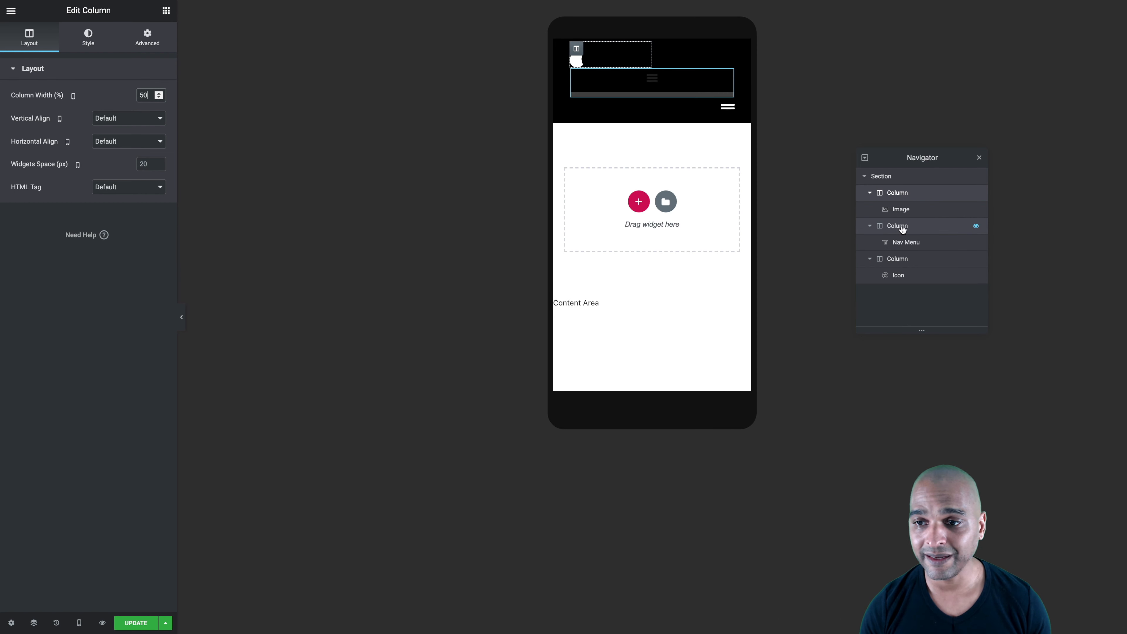
{"action": "left_click", "coordinate": [896, 261]}
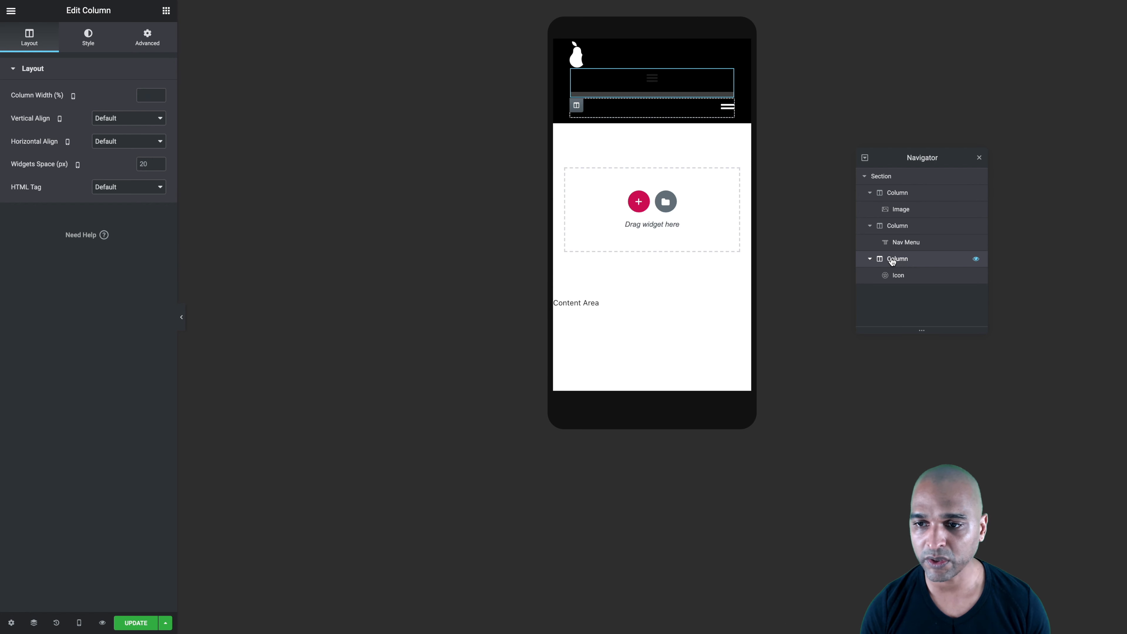
{"action": "left_click", "coordinate": [143, 95]}
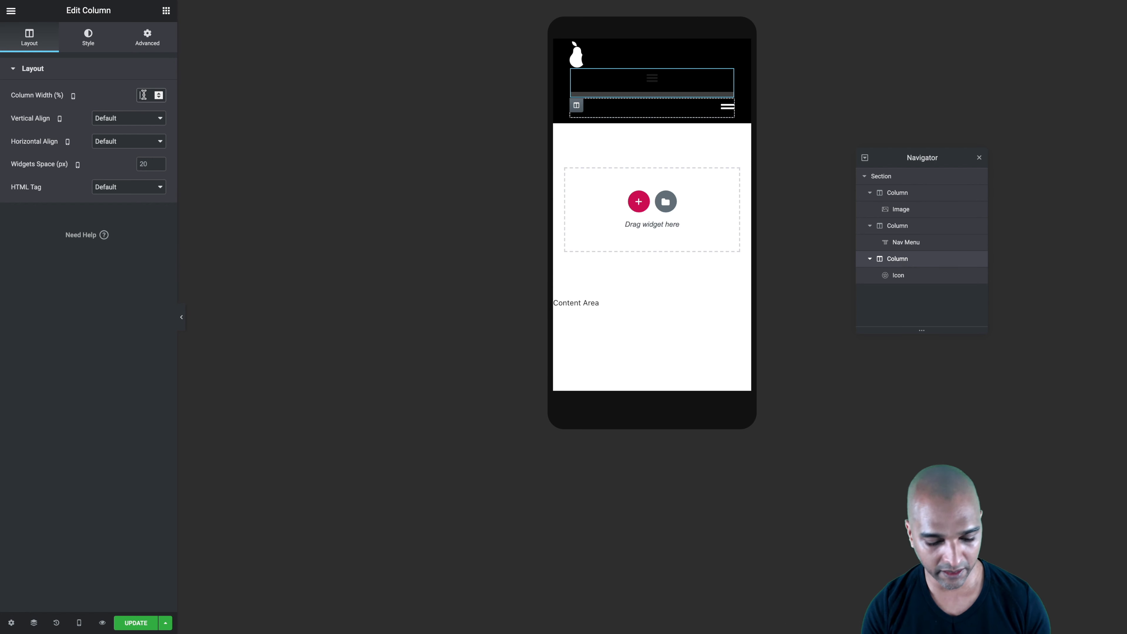
{"action": "type", "text": "50"}
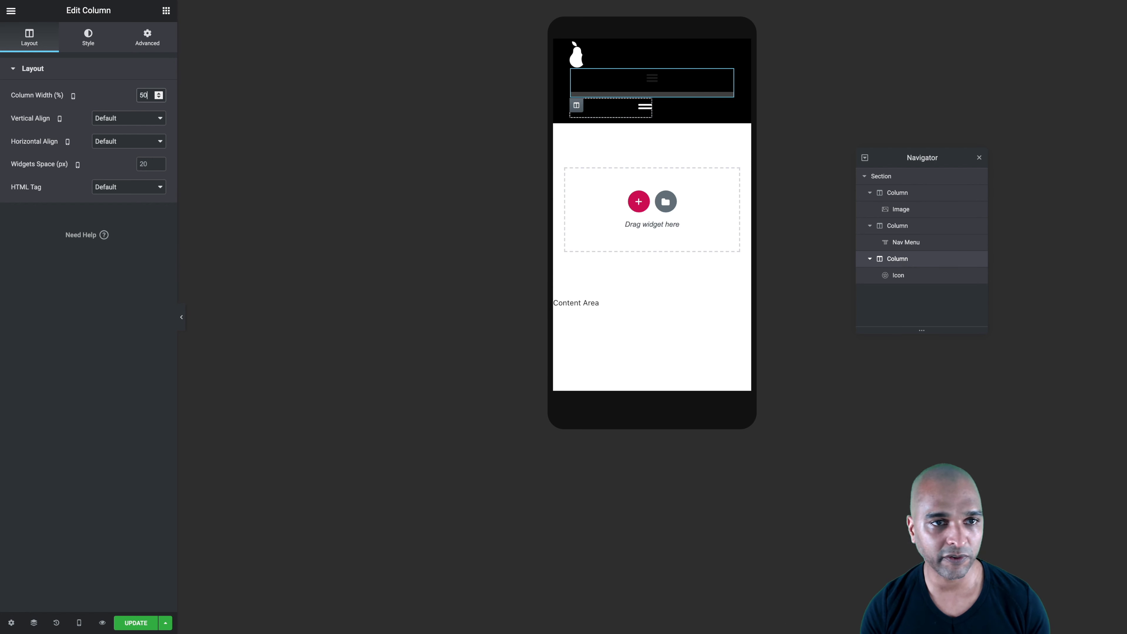
Preview the mobile header without the editing panel, restore the panel and save the header template
{"action": "left_click", "coordinate": [182, 320]}
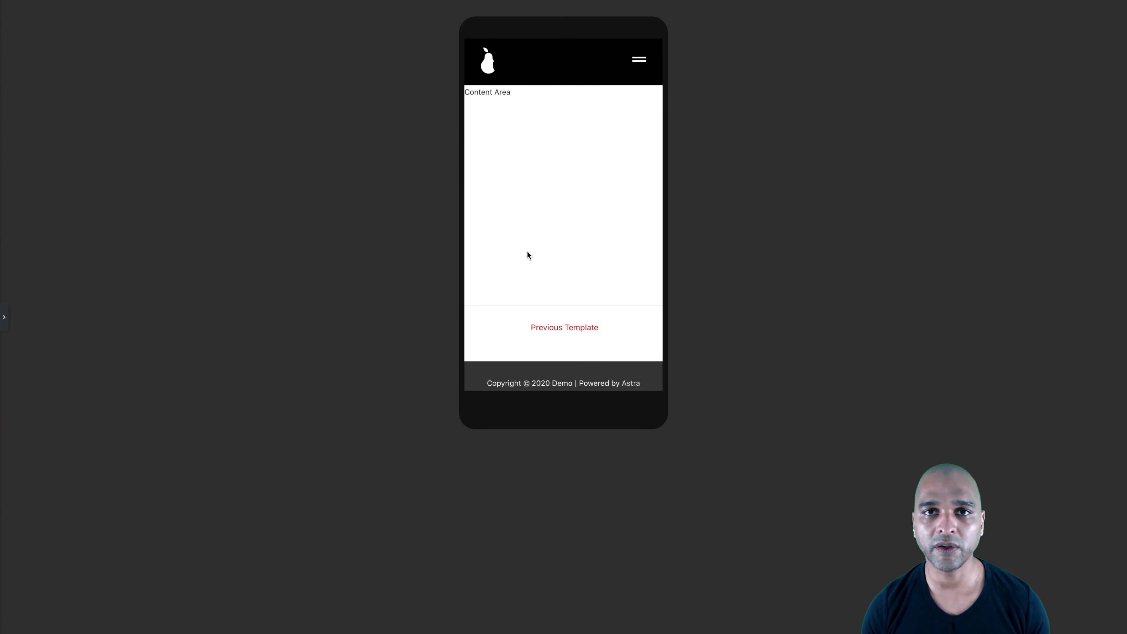
{"action": "left_click", "coordinate": [4, 317]}
{"action": "left_click", "coordinate": [130, 623]}
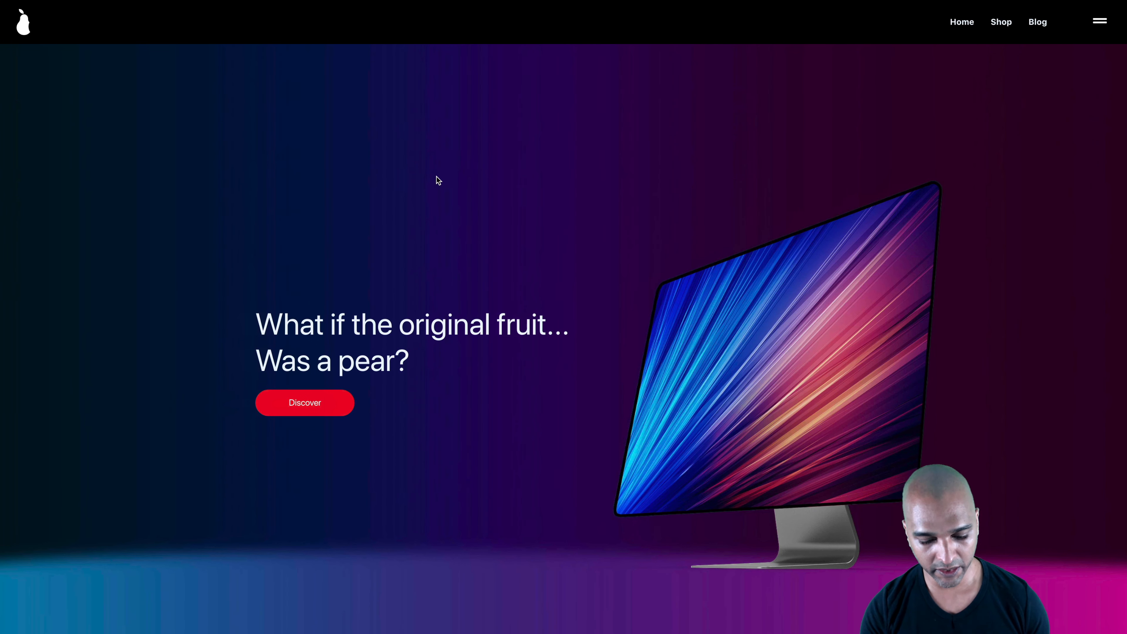
Inspect the live page in iPhone 6/7/8 emulation, checking the header's scroll behaviour and its menu icon
{"action": "key", "text": "super+alt+i"}
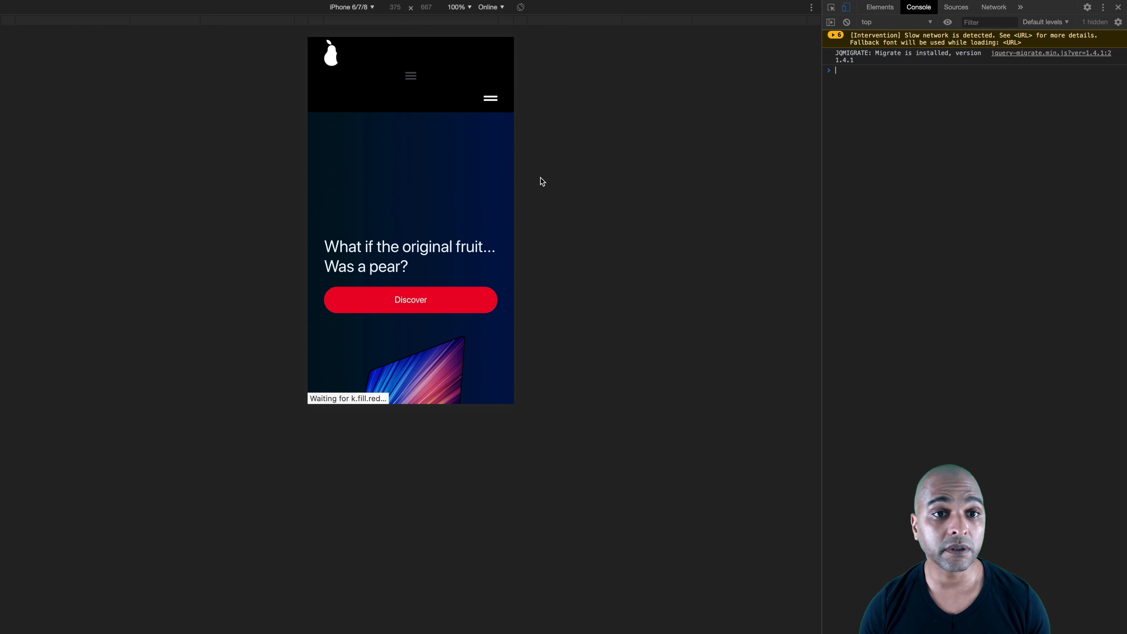
{"action": "scroll", "coordinate": [460, 164], "scroll_direction": "down", "scroll_amount": 2}
{"action": "scroll", "coordinate": [460, 163], "scroll_direction": "up", "scroll_amount": 1}
{"action": "left_click", "coordinate": [492, 56]}
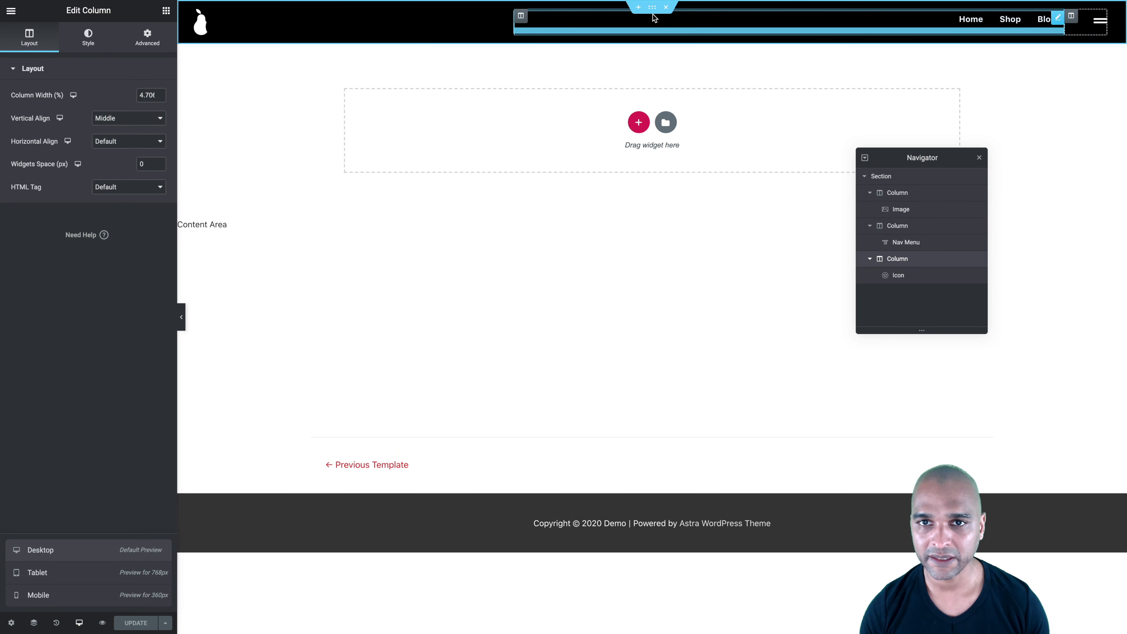
Lower the opacity of the header section's black background to make it semi-transparent, and save the template
{"action": "left_click", "coordinate": [879, 176]}
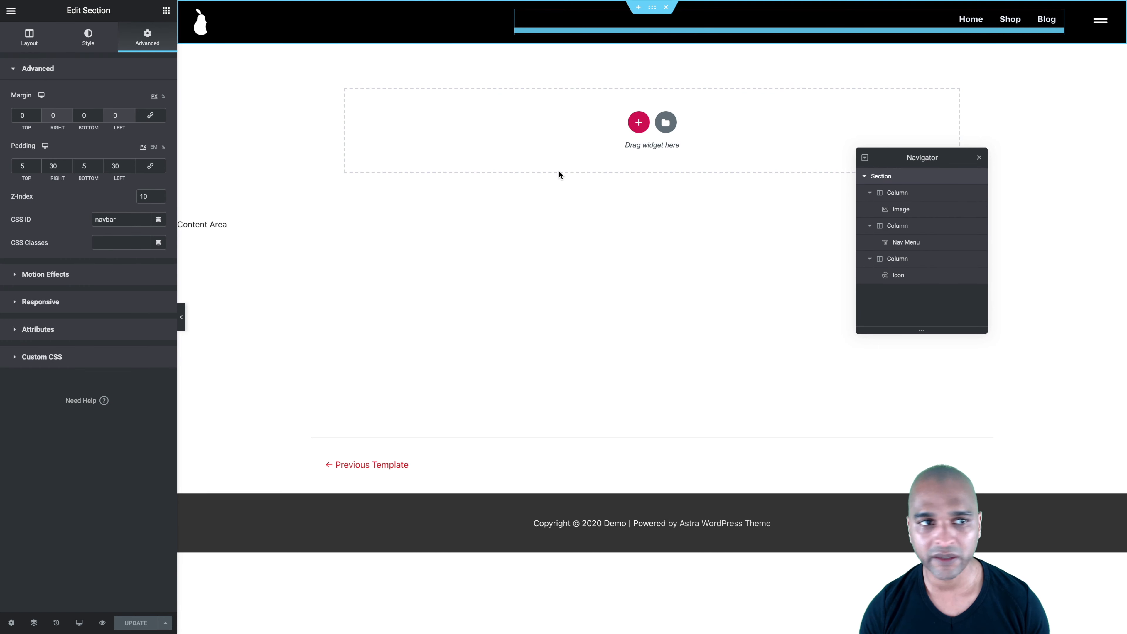
{"action": "left_click", "coordinate": [88, 36]}
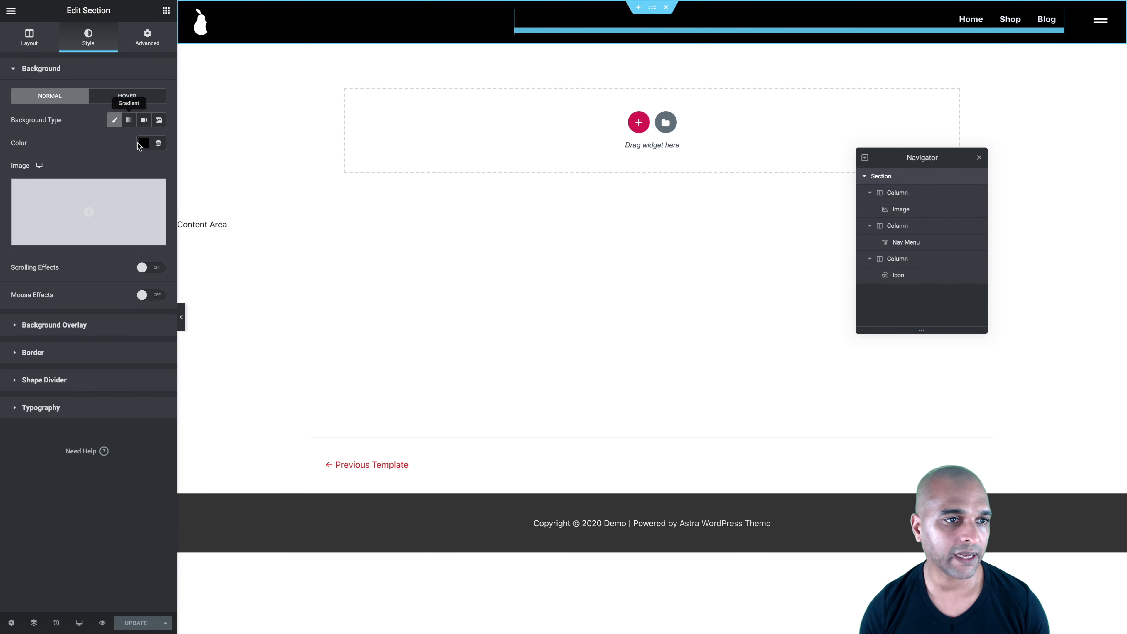
{"action": "left_click", "coordinate": [143, 143]}
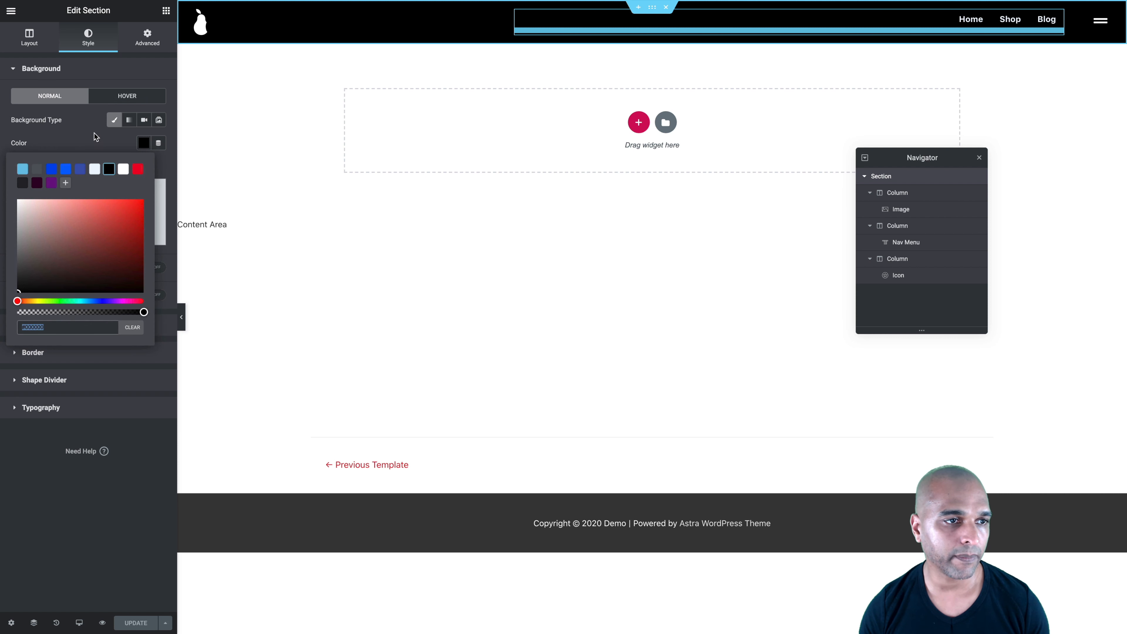
{"action": "left_click_drag", "start_coordinate": [144, 312], "coordinate": [74, 312]}
{"action": "left_click", "coordinate": [77, 534]}
{"action": "left_click", "coordinate": [125, 622]}
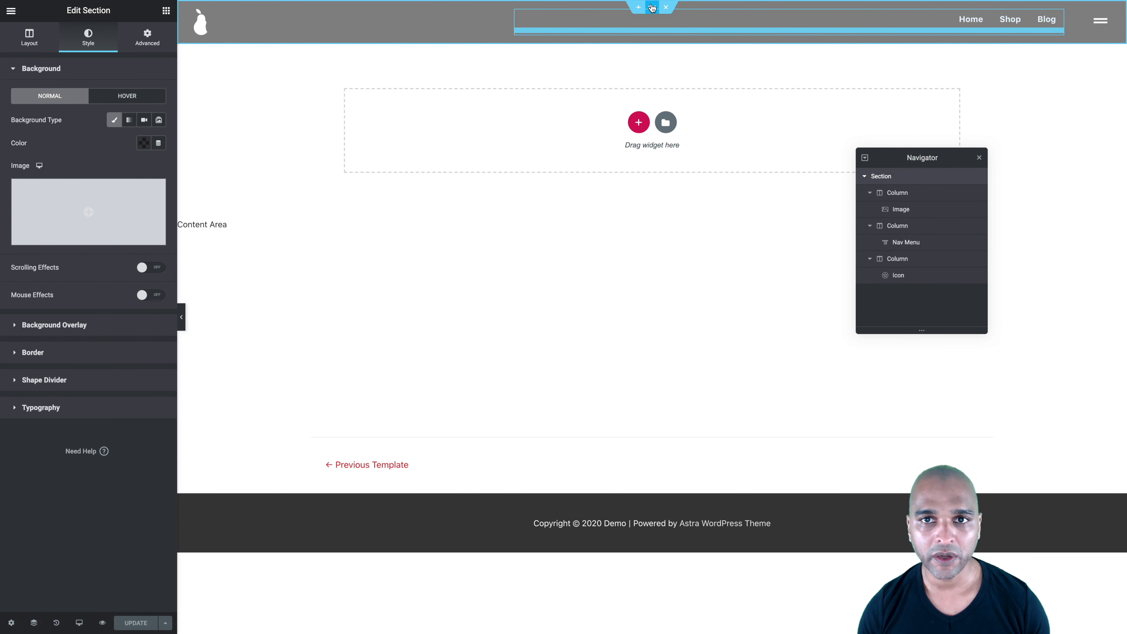
Set the header section's desktop bottom margin to -70 px and save the template
{"action": "left_click", "coordinate": [36, 49]}
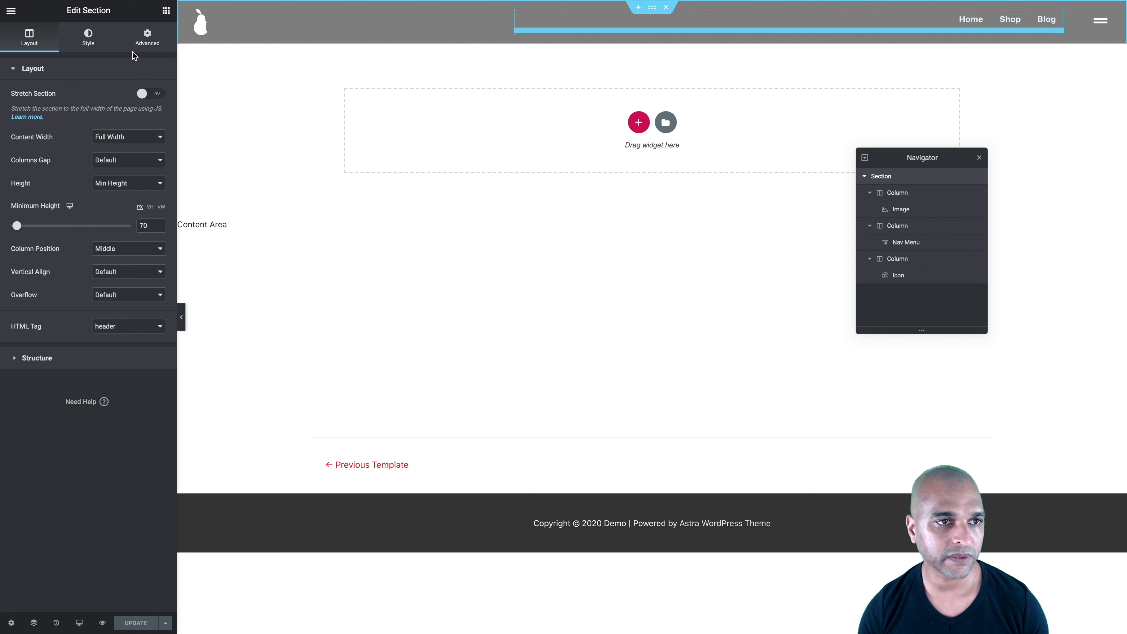
{"action": "left_click", "coordinate": [148, 43]}
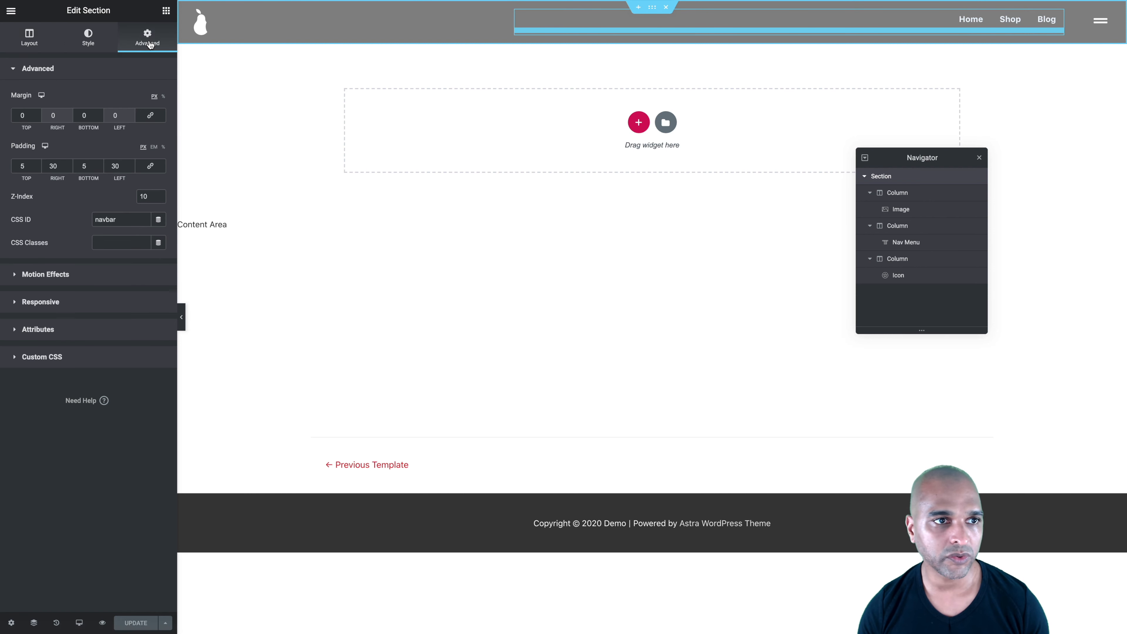
{"action": "left_click", "coordinate": [78, 116]}
{"action": "type", "text": "7"}
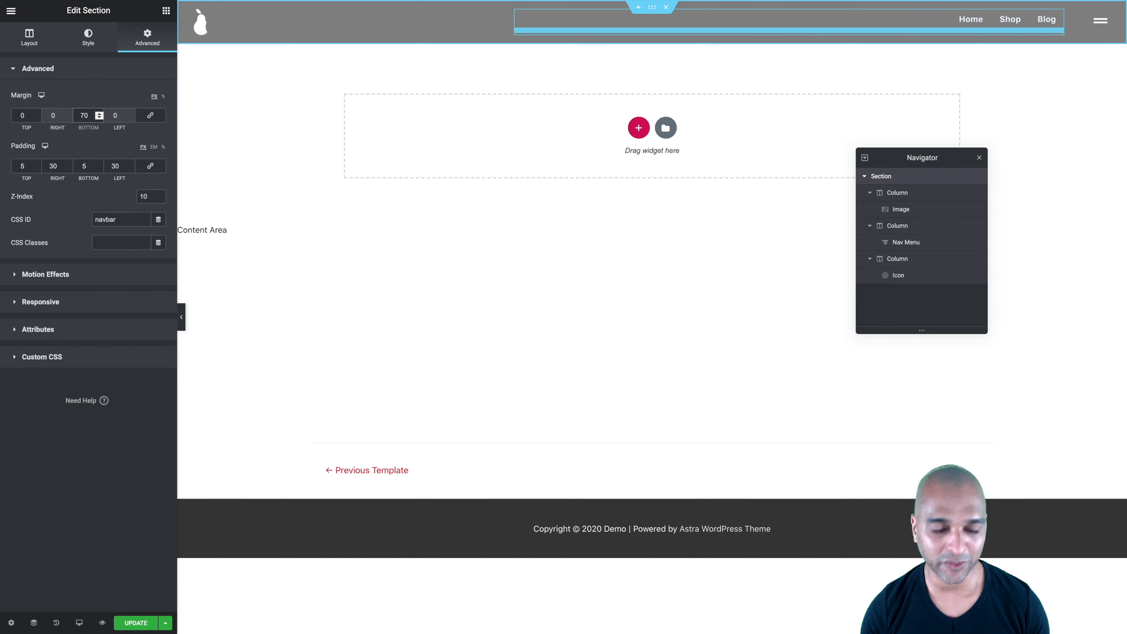
{"action": "type", "text": "-"}
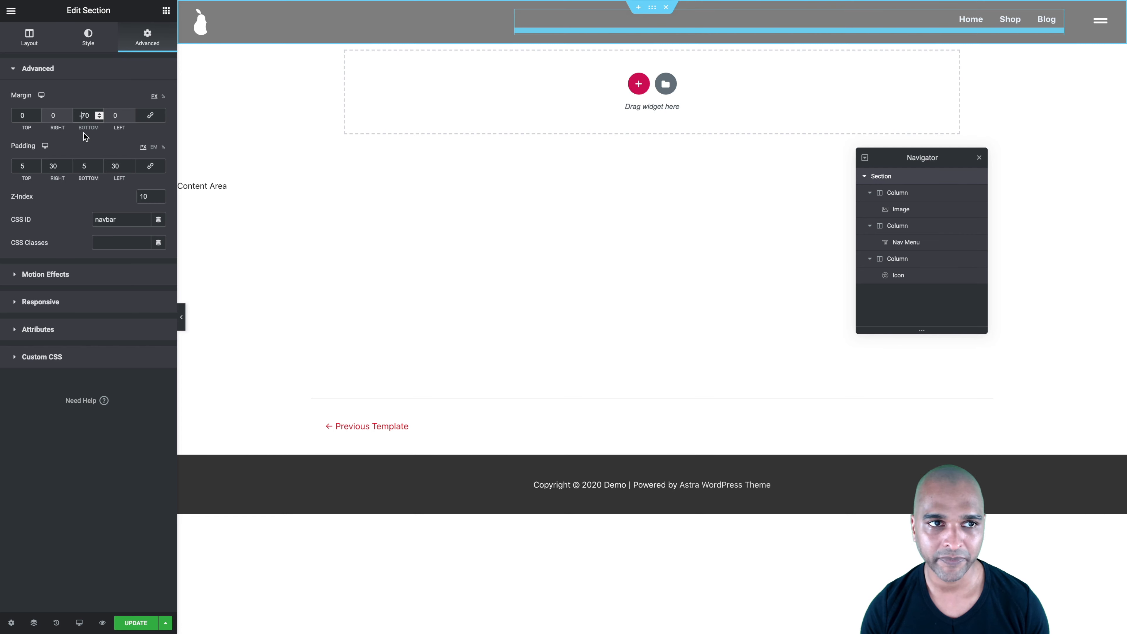
{"action": "left_click", "coordinate": [136, 623]}
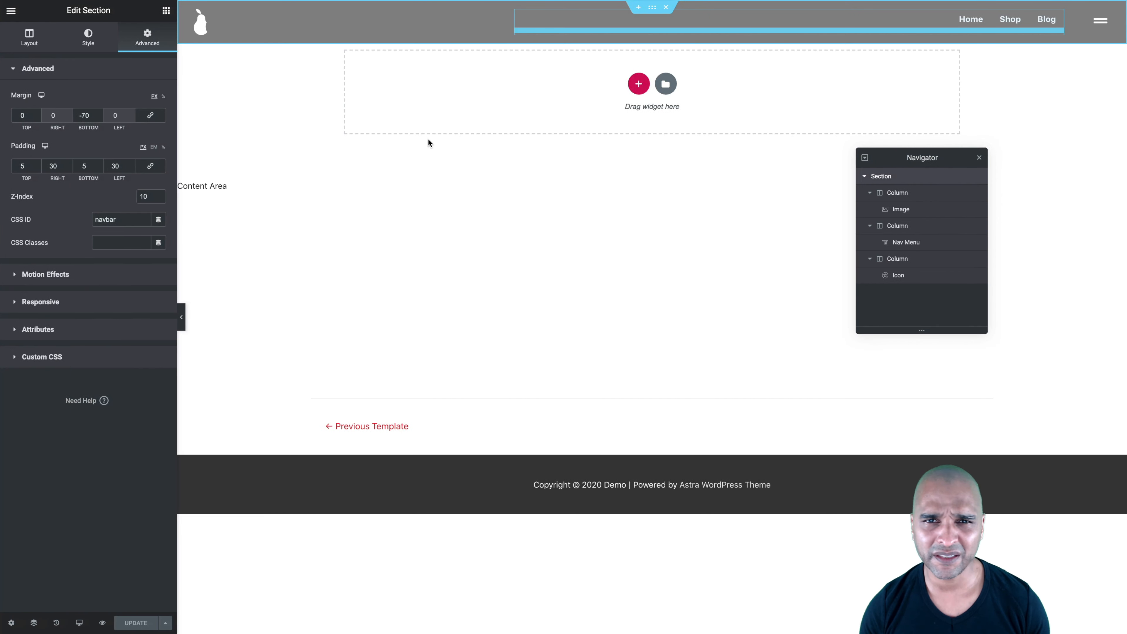
Set the header section's desktop bottom margin to -80 px and save the template
{"action": "left_click", "coordinate": [90, 115]}
{"action": "key", "text": "Up"}
{"action": "key", "text": "Down"}
{"action": "key", "text": "Down"}
{"action": "key", "text": "Down"}
{"action": "key", "text": "Down"}
{"action": "key", "text": "Down"}
{"action": "key", "text": "Down"}
{"action": "key", "text": "Down"}
{"action": "key", "text": "Down"}
{"action": "key", "text": "Down"}
{"action": "key", "text": "Down"}
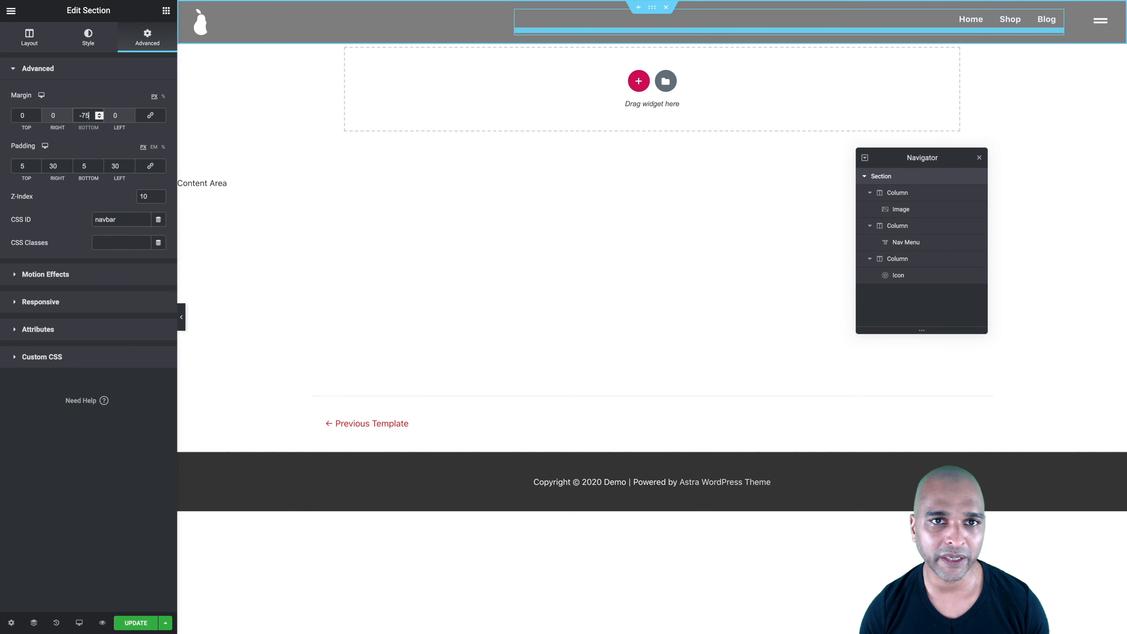
{"action": "key", "text": "Down"}
{"action": "left_click", "coordinate": [129, 622]}
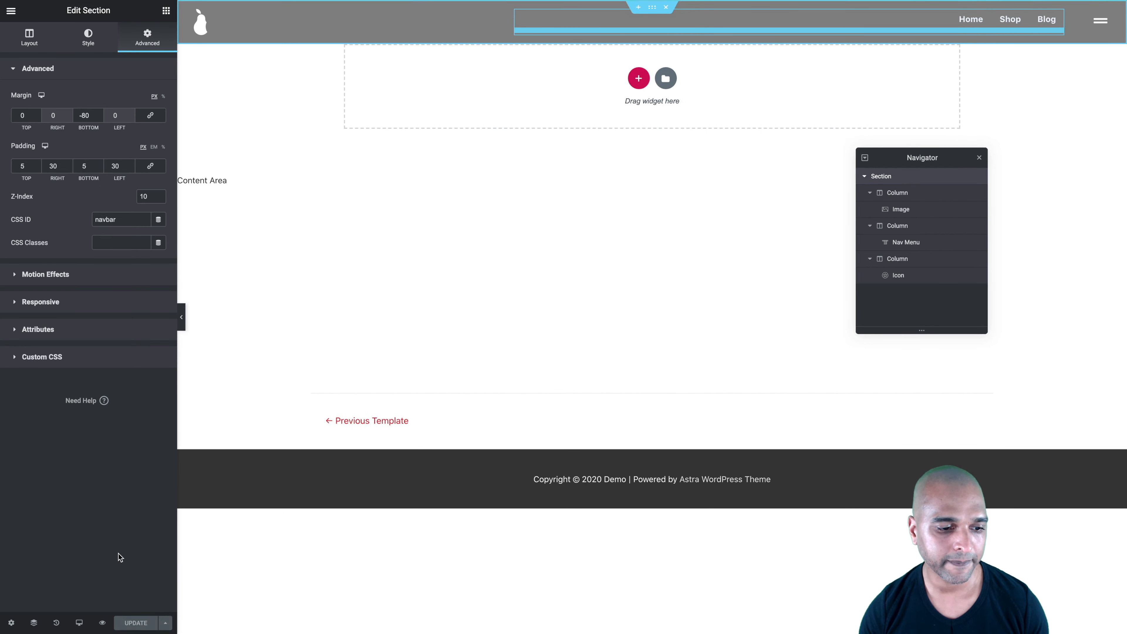
Switch to the live page, reload it and check the transparent header on desktop and in iPhone 6/7/8 emulation
{"action": "key", "text": "ctrl+Tab"}
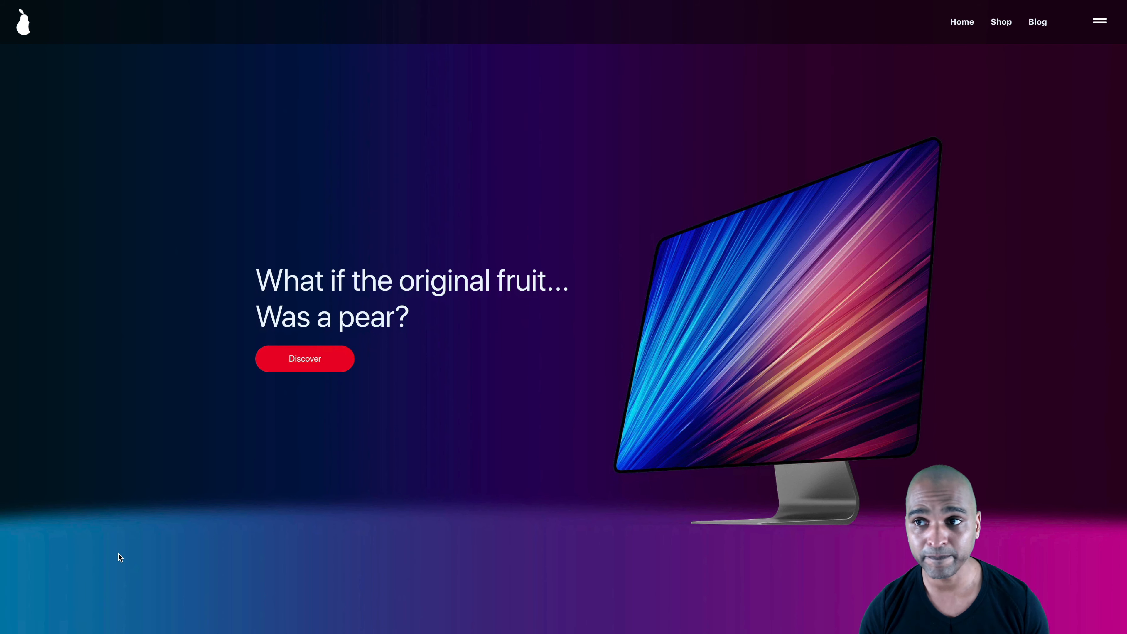
{"action": "key", "text": "ctrl+r"}
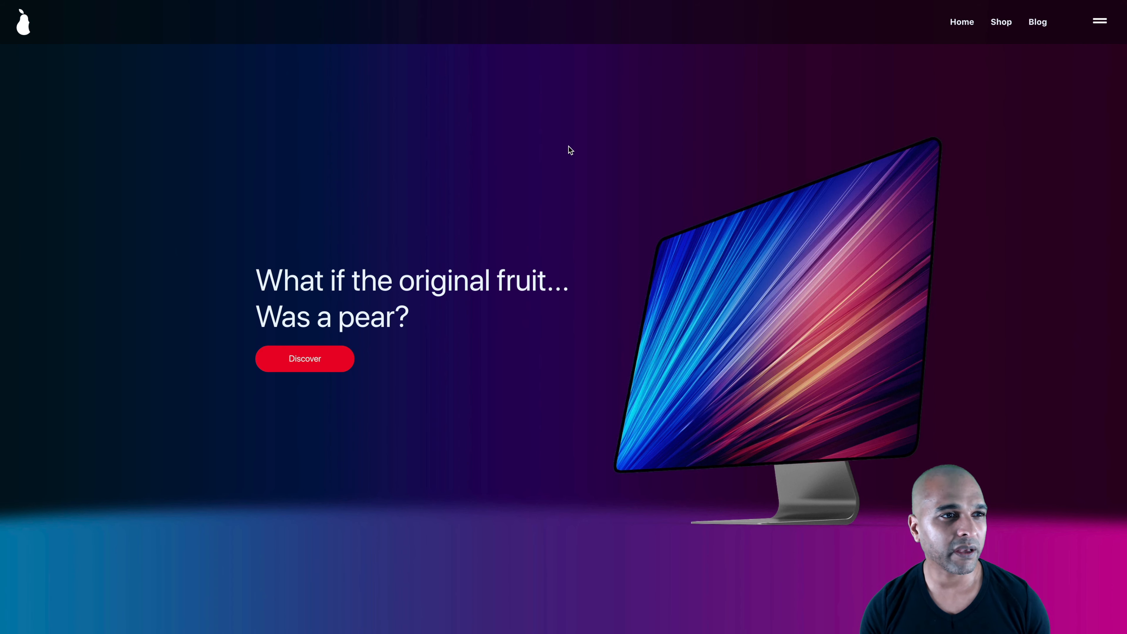
{"action": "key", "text": "super+alt+j"}
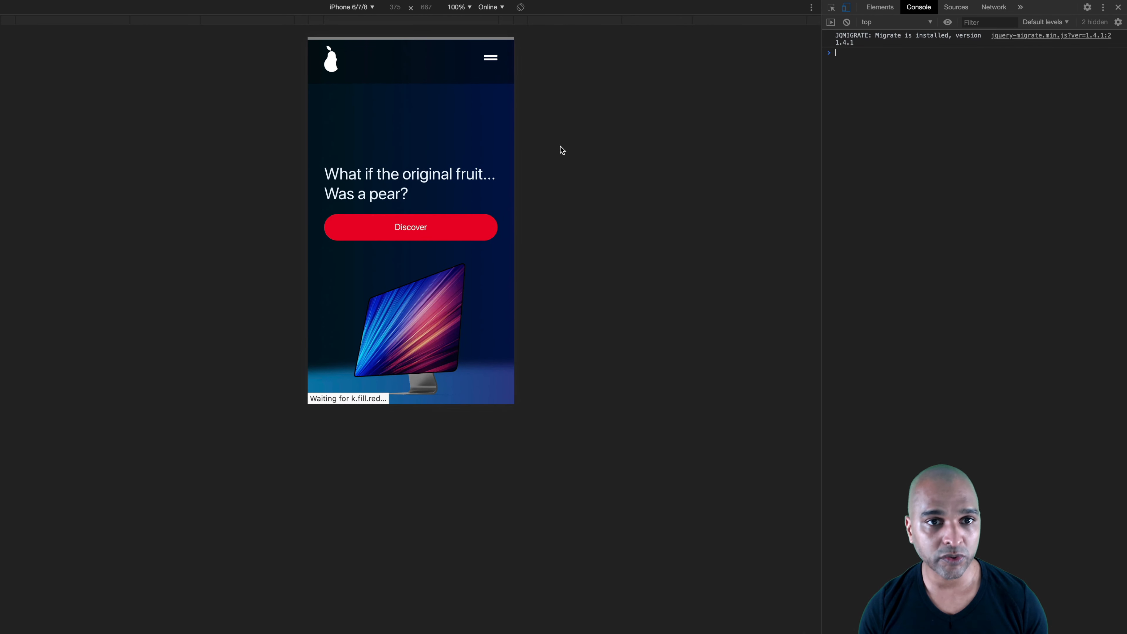
{"action": "scroll", "coordinate": [457, 103], "scroll_direction": "down", "scroll_amount": 1}
{"action": "scroll", "coordinate": [457, 104], "scroll_direction": "up", "scroll_amount": 1}
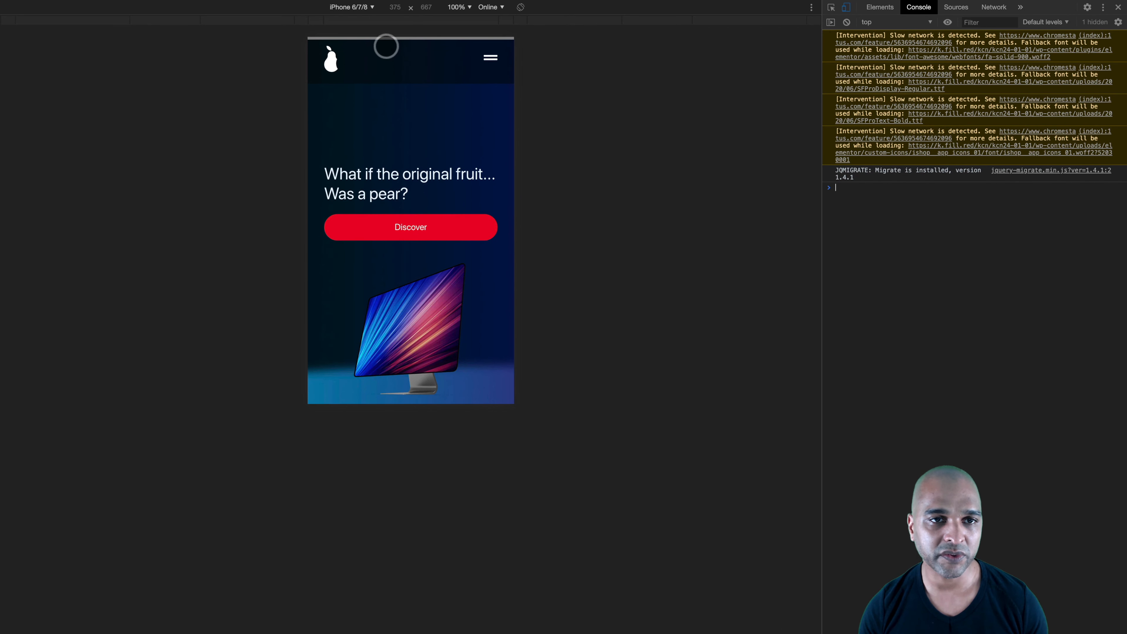
{"action": "key", "text": "super+alt+j"}
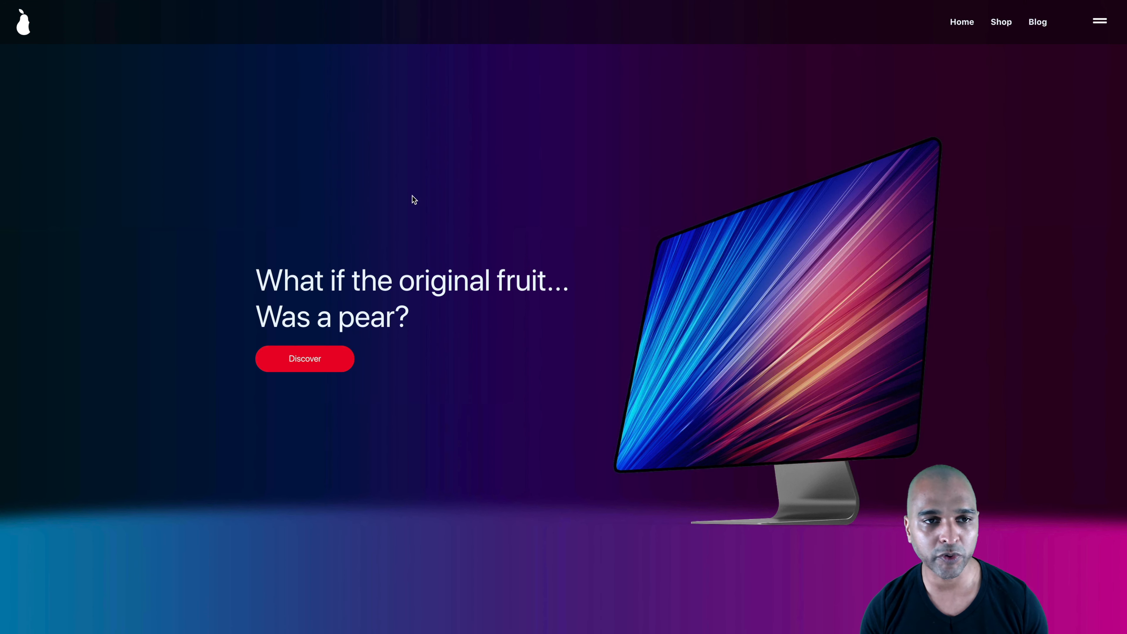
Return to the Elementor editor, unlink the header section's margin values for tablet and set the bottom margin to -80 px
{"action": "key", "text": "ctrl+Right"}
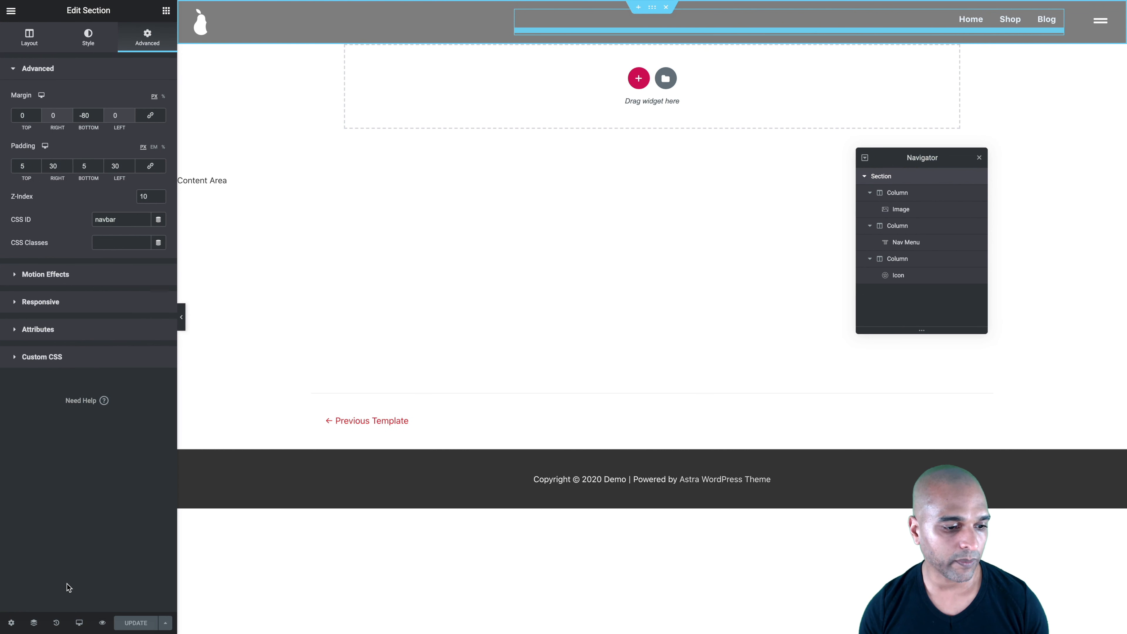
{"action": "mouse_move", "coordinate": [79, 623]}
{"action": "left_click", "coordinate": [38, 568]}
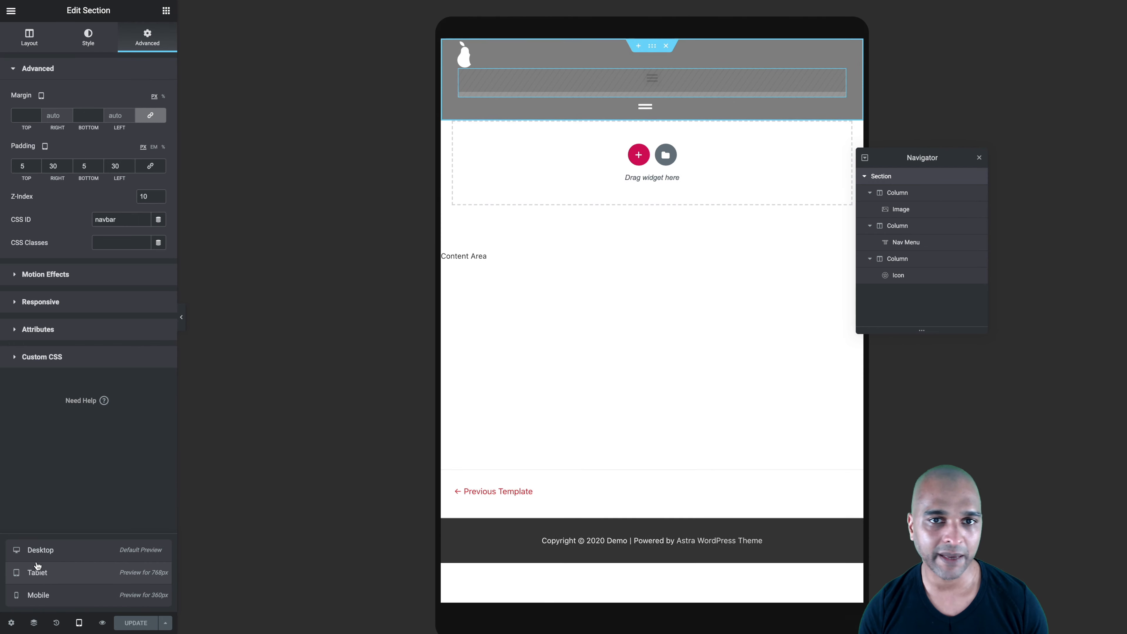
{"action": "left_click", "coordinate": [150, 115]}
{"action": "left_click", "coordinate": [81, 115]}
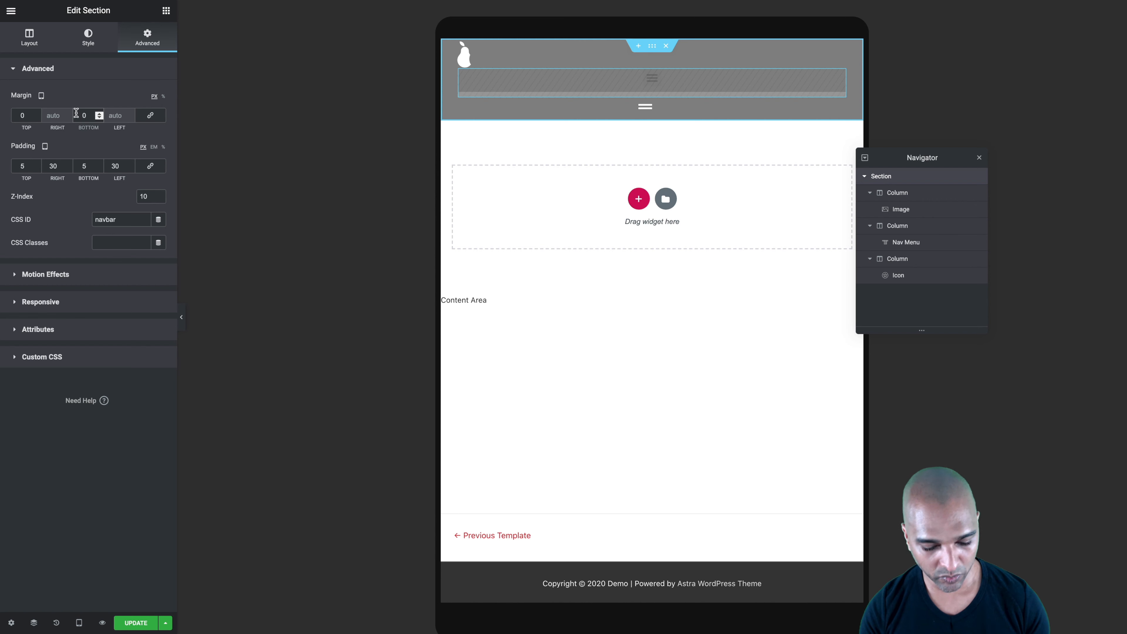
{"action": "type", "text": "3"}
{"action": "left_click", "coordinate": [81, 115]}
{"action": "type", "text": "-8"}
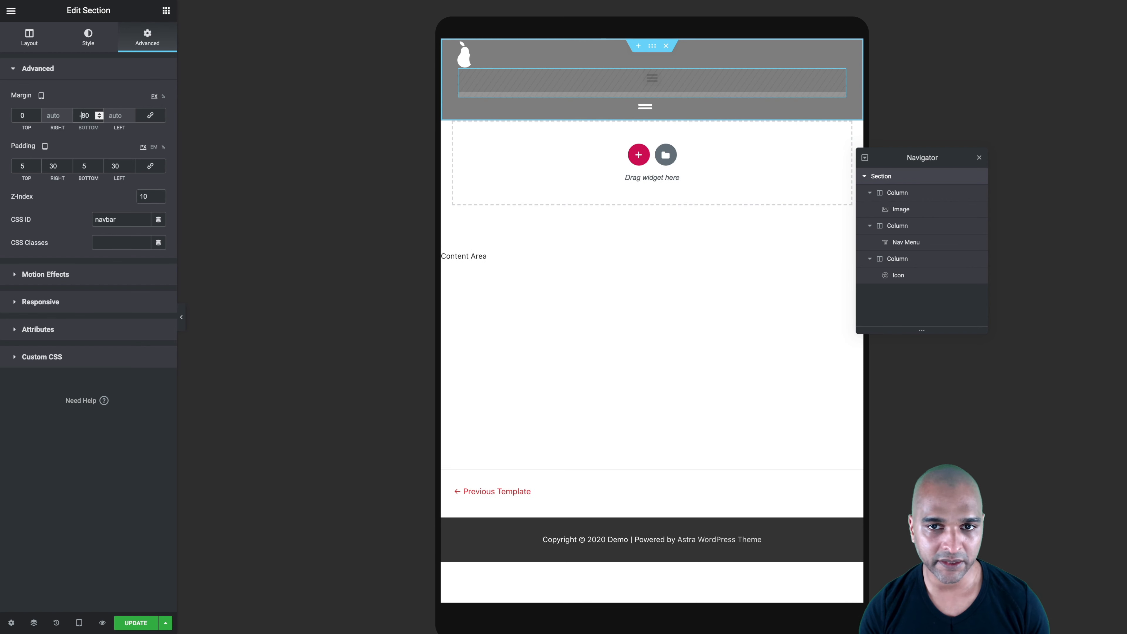
Unlink the header section's margin values for mobile, set the bottom margin to -105 px and save the template
{"action": "left_click", "coordinate": [41, 95]}
{"action": "left_click", "coordinate": [41, 108]}
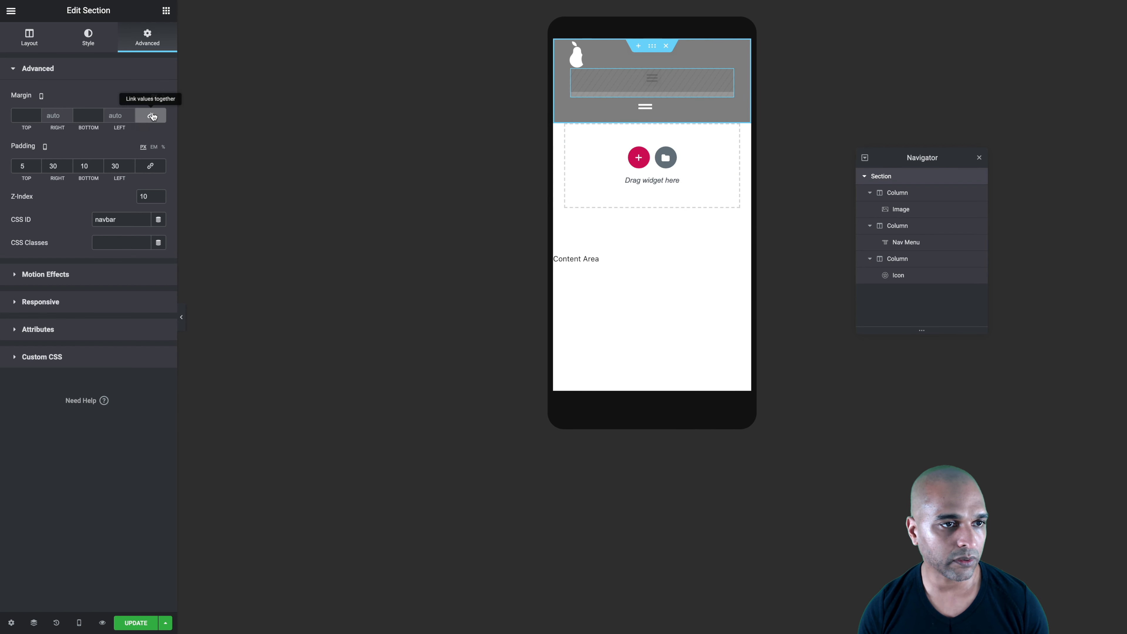
{"action": "left_click", "coordinate": [152, 117]}
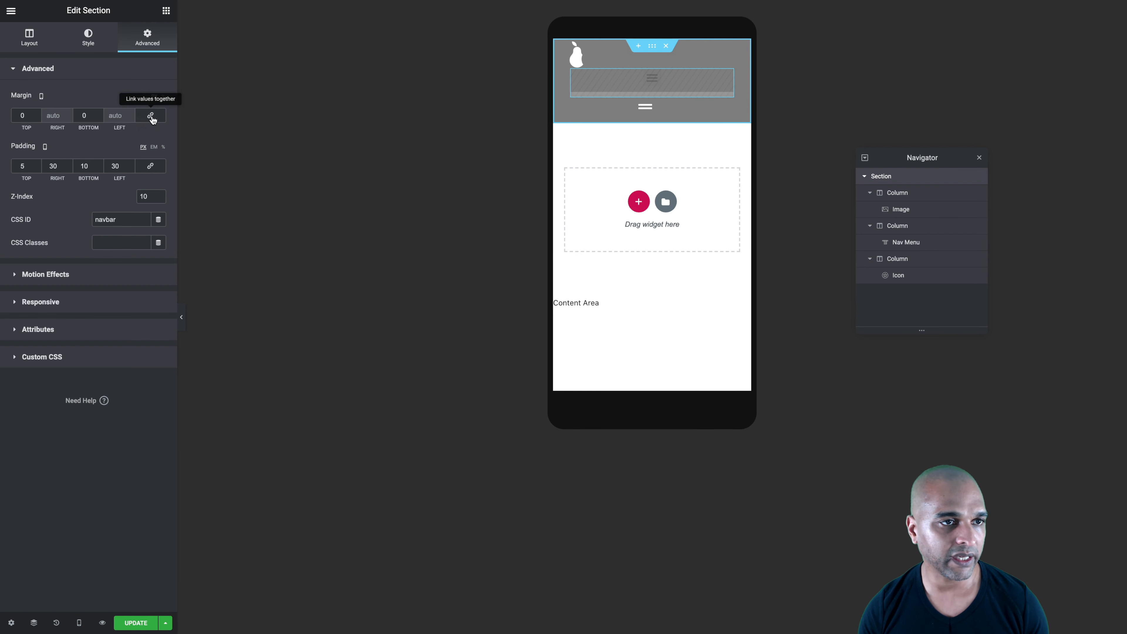
{"action": "left_click", "coordinate": [83, 116]}
{"action": "type", "text": "105"}
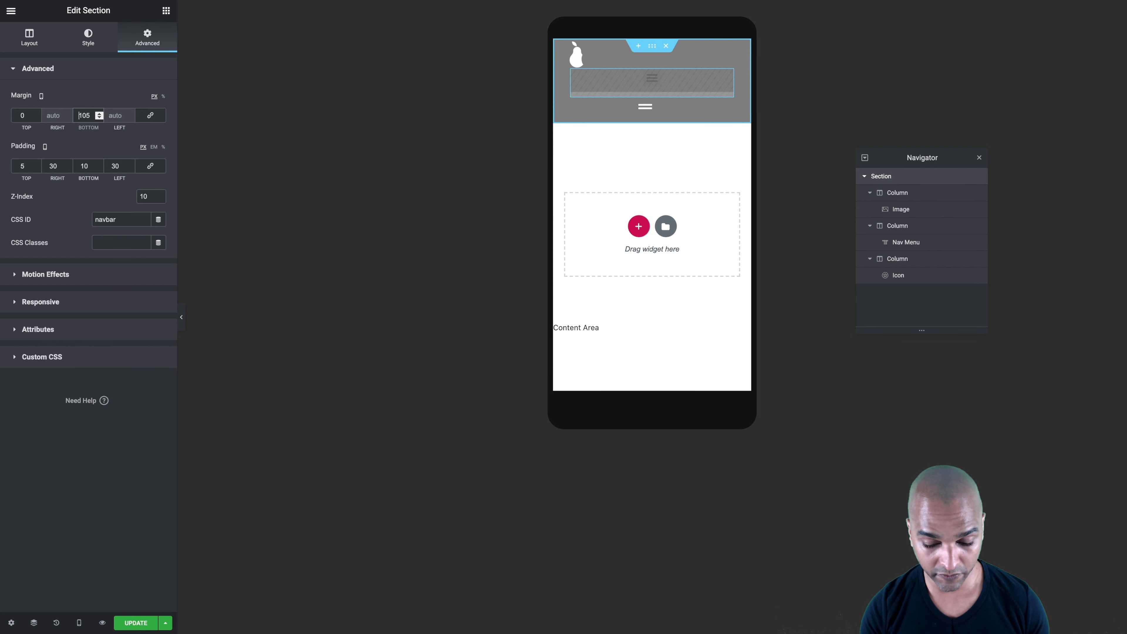
{"action": "type", "text": "-"}
{"action": "left_click", "coordinate": [120, 623]}
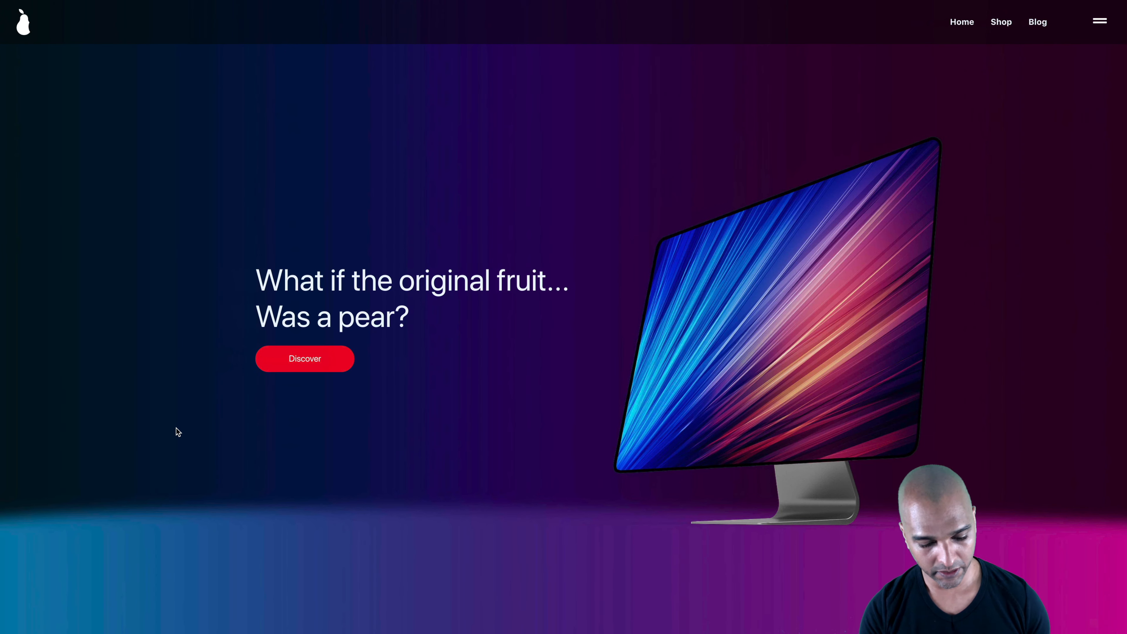
Check the transparent header on the live page in iPhone 6/7/8 and iPad emulation, scrolling the iPad view down and back up
{"action": "key", "text": "alt+super+i"}
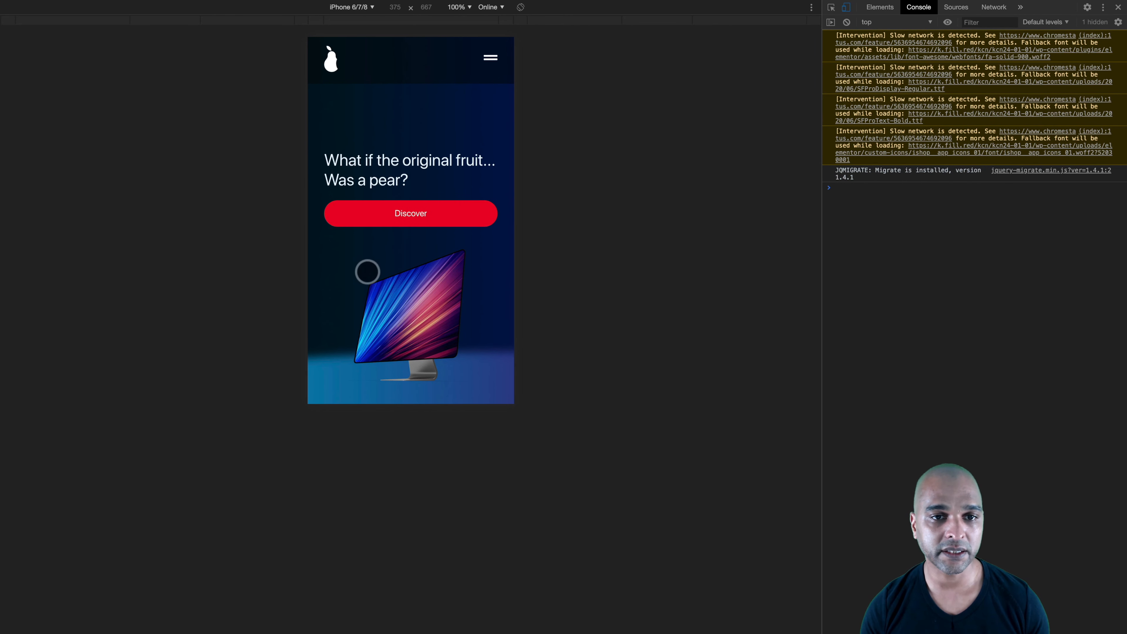
{"action": "left_click", "coordinate": [349, 7]}
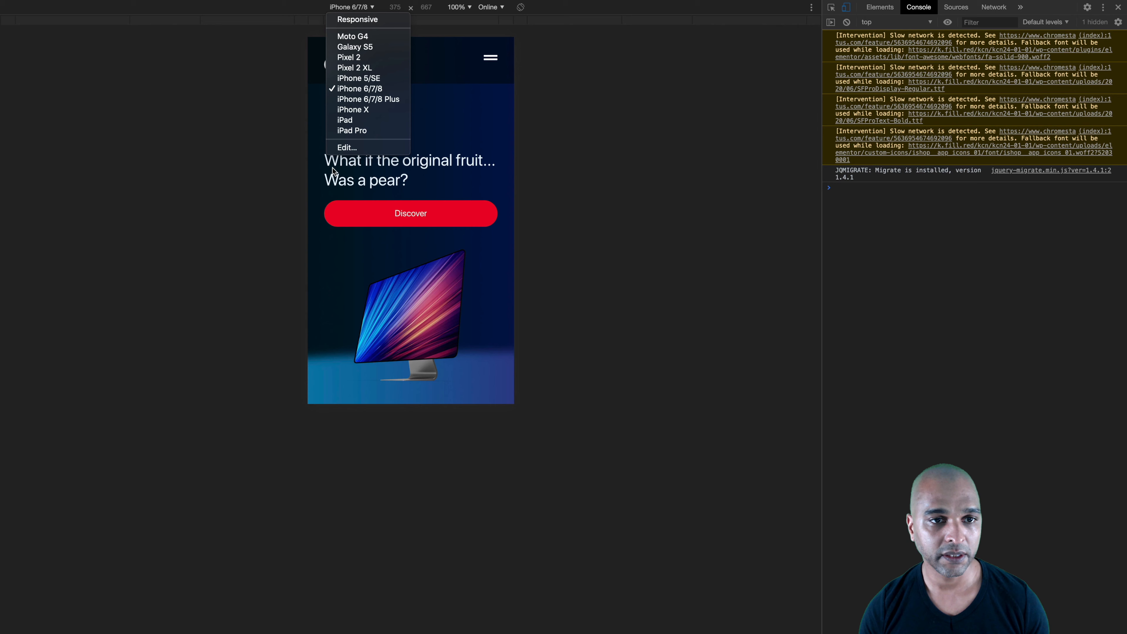
{"action": "left_click", "coordinate": [345, 120]}
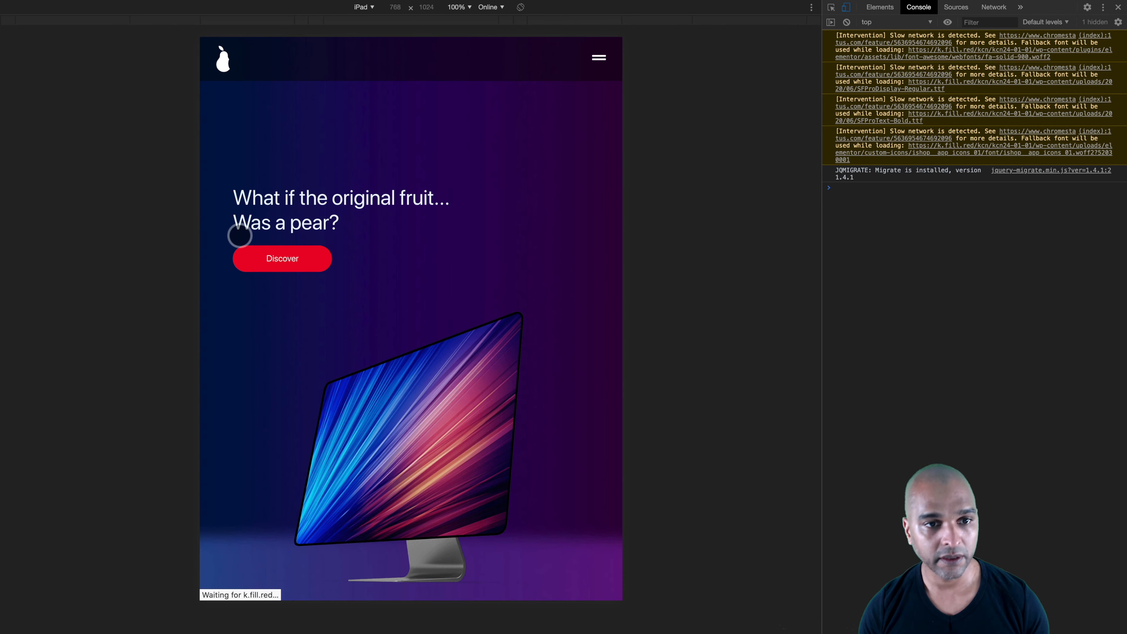
{"action": "scroll", "coordinate": [302, 327], "scroll_direction": "down", "scroll_amount": 5}
{"action": "scroll", "coordinate": [302, 327], "scroll_direction": "up", "scroll_amount": 5}
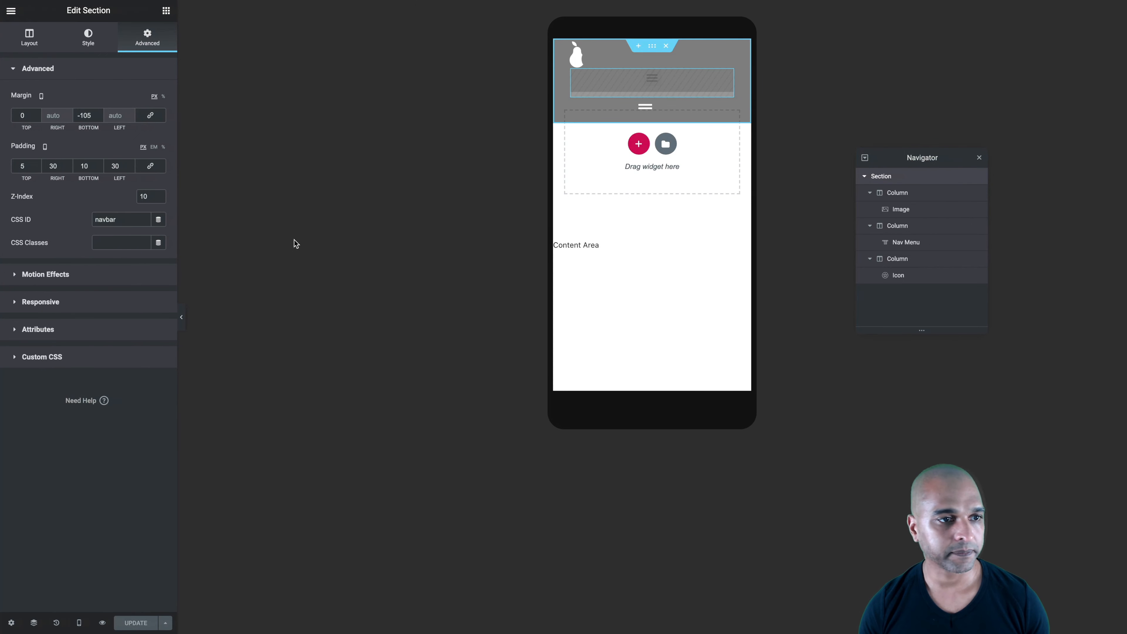
Return to the Elementor editor's desktop view, make the header section sticky at Top with an effects offset of 1, and save the template
{"action": "left_click", "coordinate": [79, 622]}
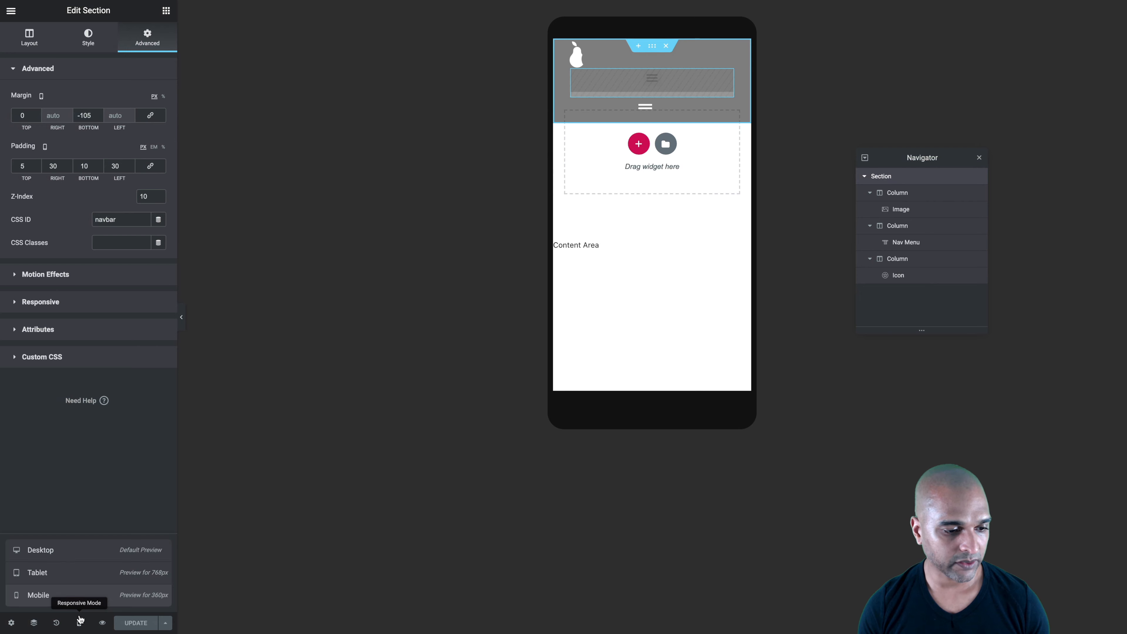
{"action": "left_click", "coordinate": [60, 549]}
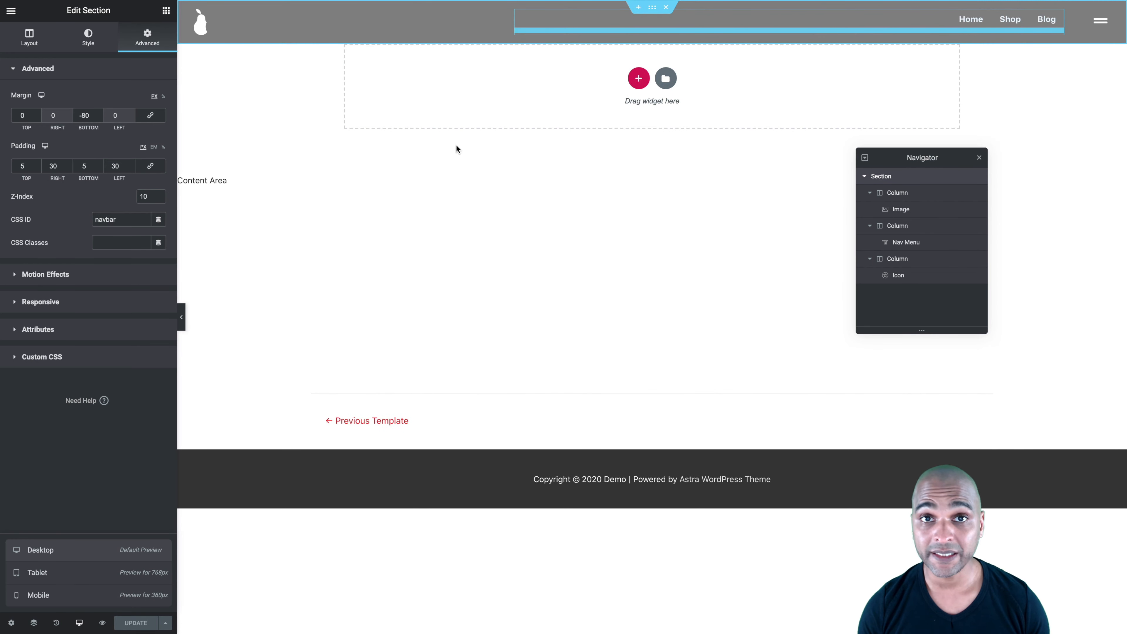
{"action": "left_click", "coordinate": [654, 7]}
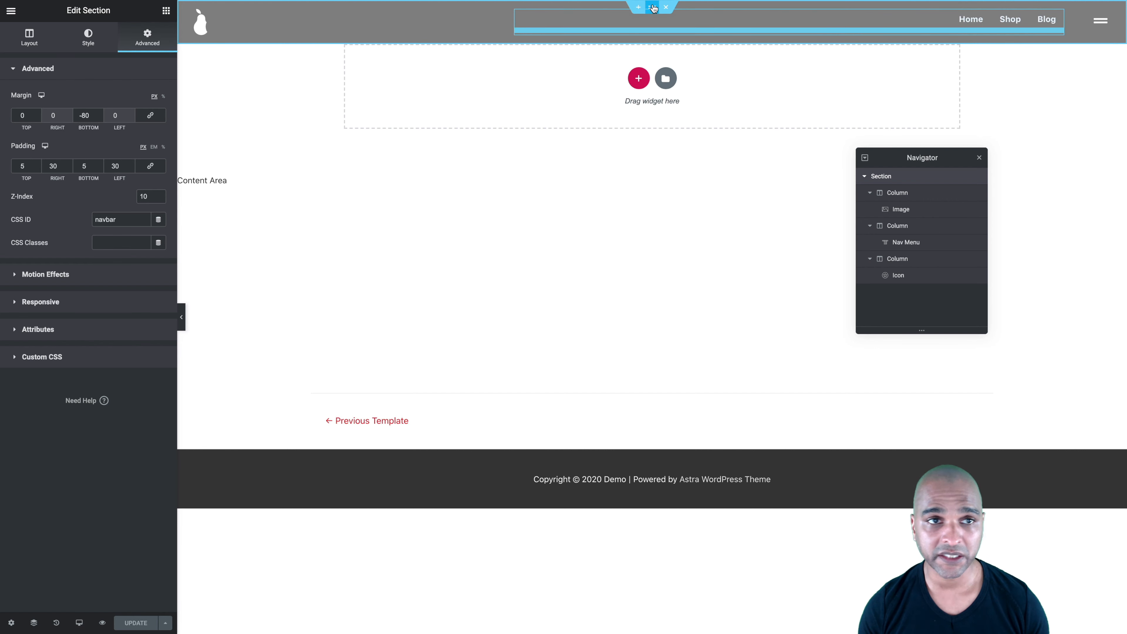
{"action": "left_click", "coordinate": [61, 278]}
{"action": "left_click", "coordinate": [117, 151]}
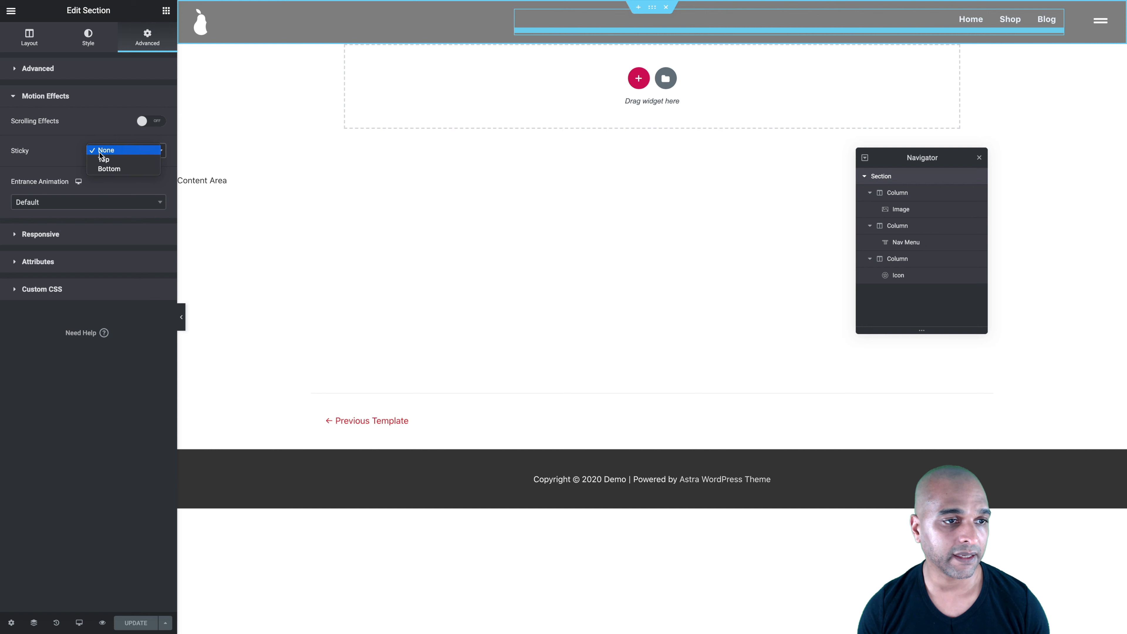
{"action": "left_click", "coordinate": [105, 160]}
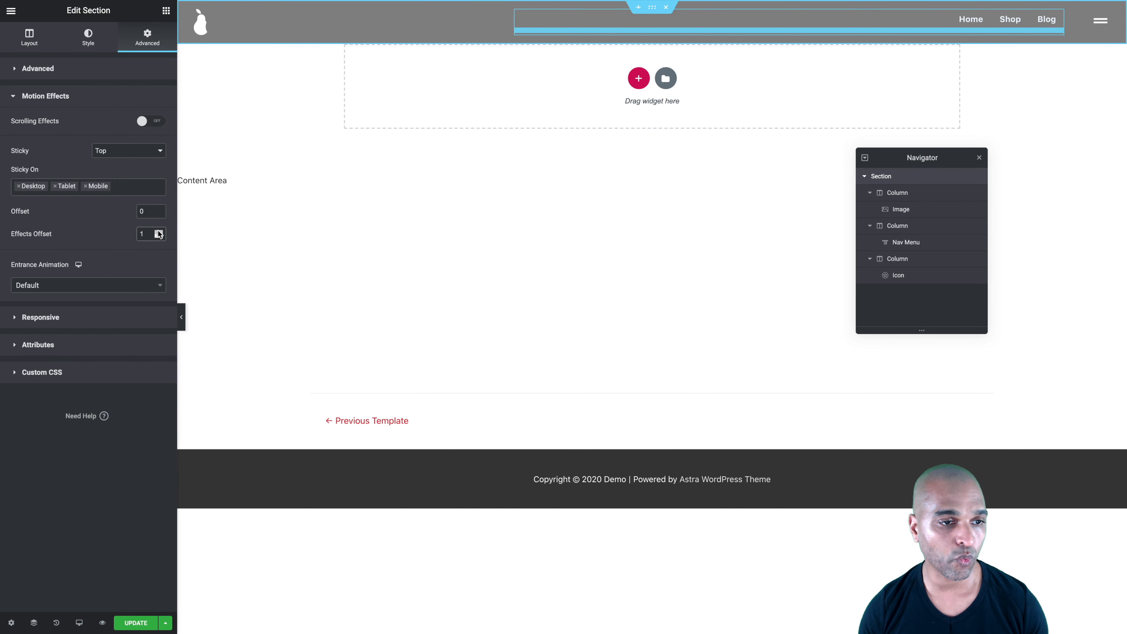
{"action": "left_click", "coordinate": [137, 623]}
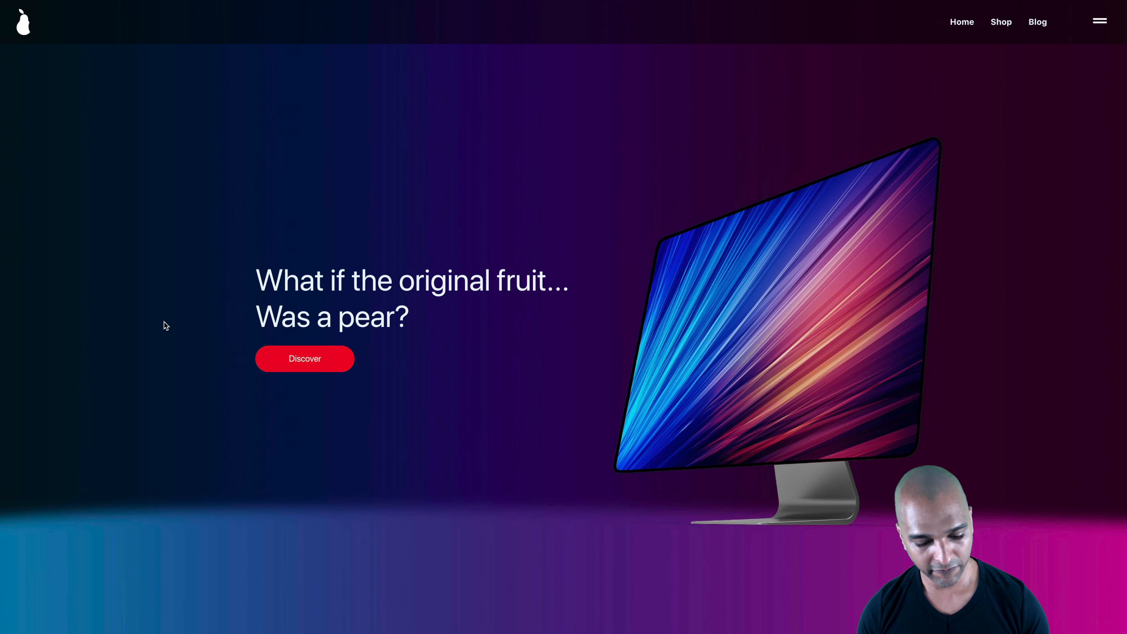
Scroll the live page down through the product section and back to the top to check the header's sticky behaviour
{"action": "scroll", "coordinate": [164, 322], "scroll_direction": "down", "scroll_amount": 1}
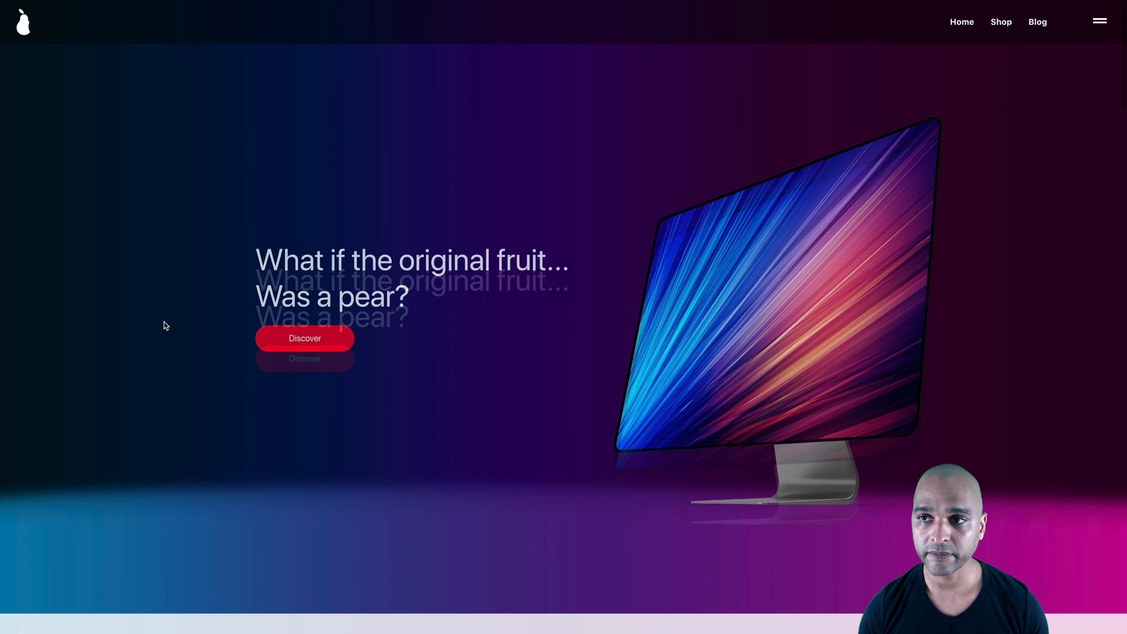
{"action": "scroll", "coordinate": [164, 321], "scroll_direction": "down", "scroll_amount": 10}
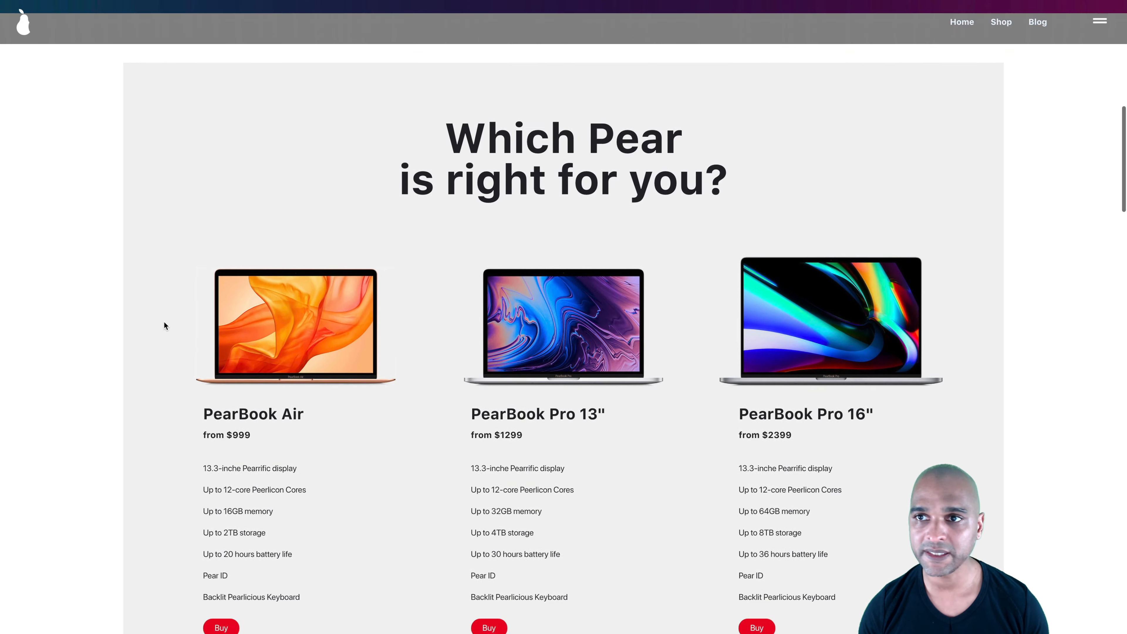
{"action": "scroll", "coordinate": [164, 322], "scroll_direction": "down", "scroll_amount": 4}
{"action": "scroll", "coordinate": [164, 321], "scroll_direction": "up", "scroll_amount": 10}
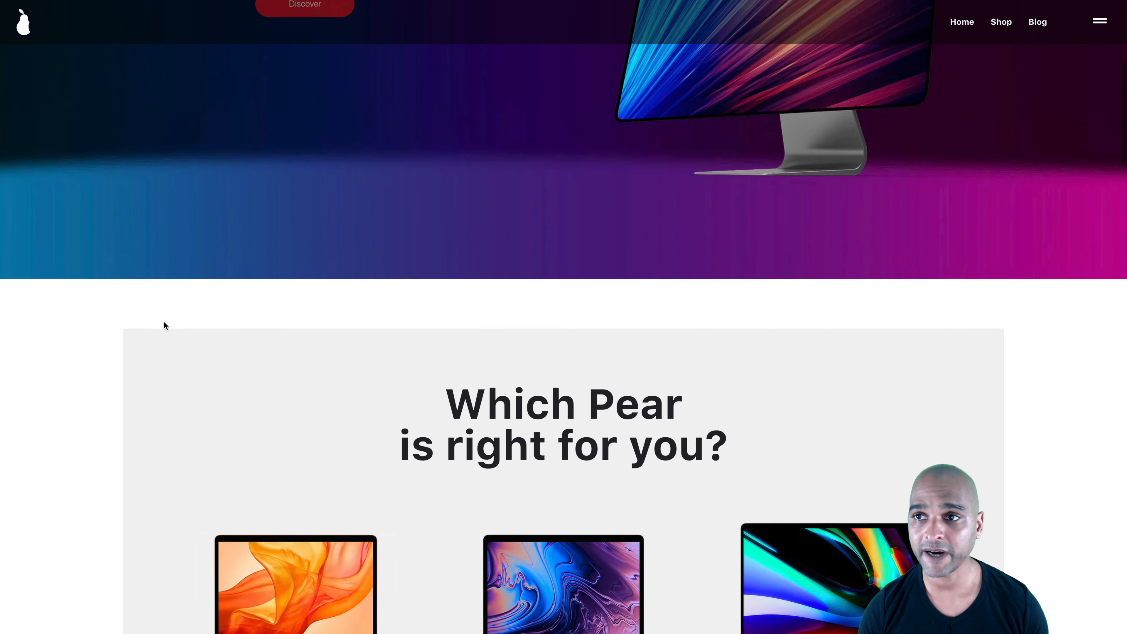
{"action": "scroll", "coordinate": [164, 322], "scroll_direction": "up", "scroll_amount": 8}
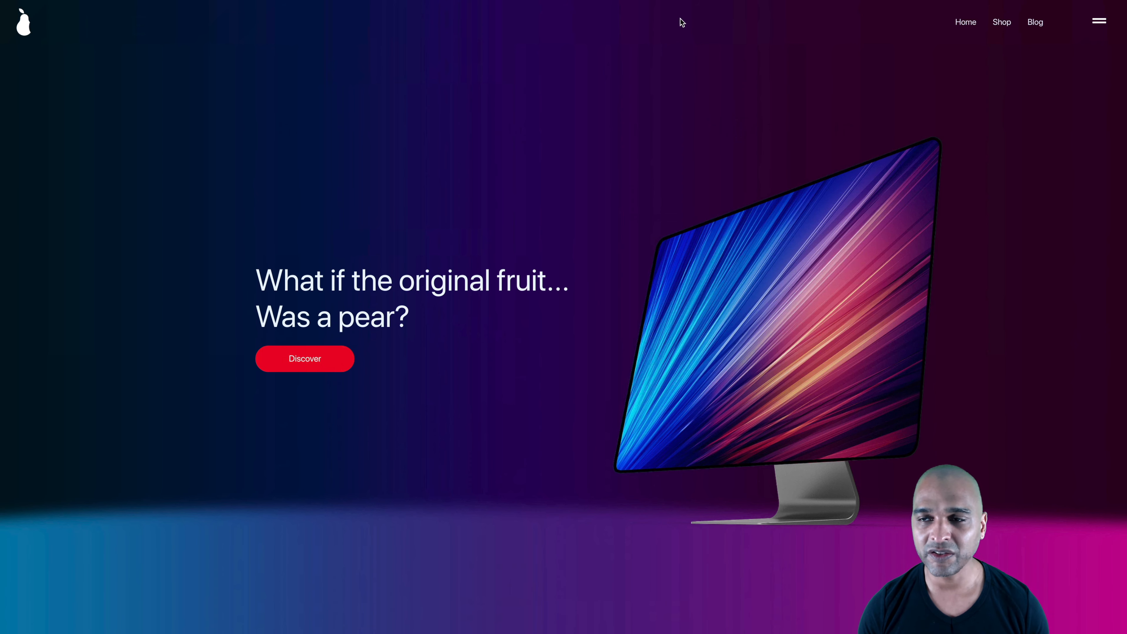
Compare the header's background and logo size while scrolling near the top of the example page and the live page
{"action": "scroll", "coordinate": [691, 177], "scroll_direction": "down", "scroll_amount": 5}
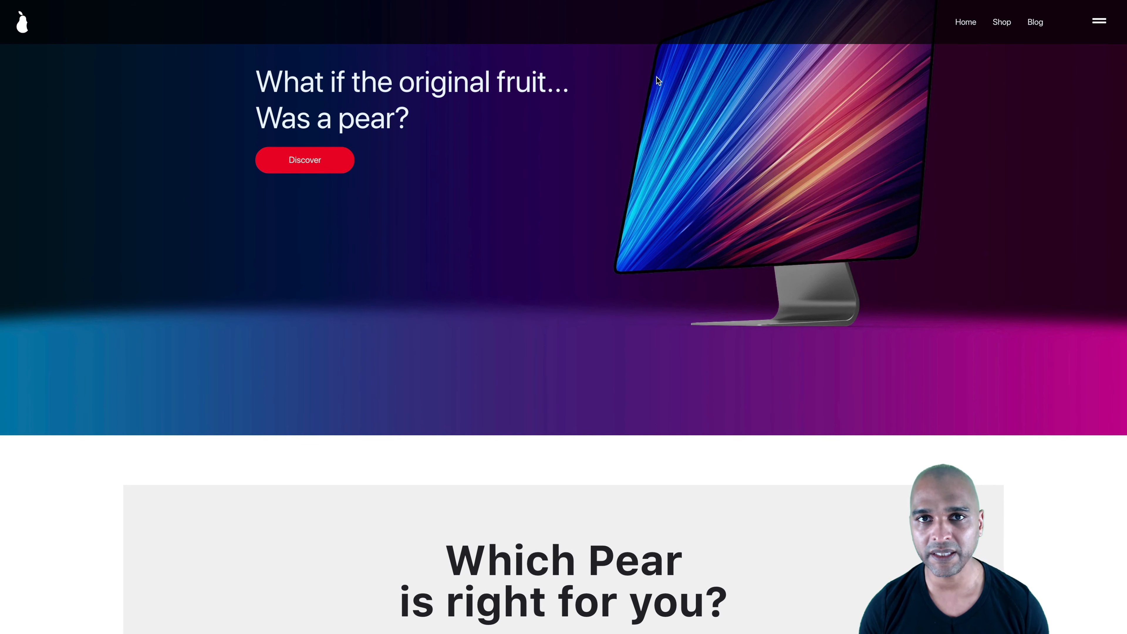
{"action": "scroll", "coordinate": [597, 146], "scroll_direction": "up", "scroll_amount": 4}
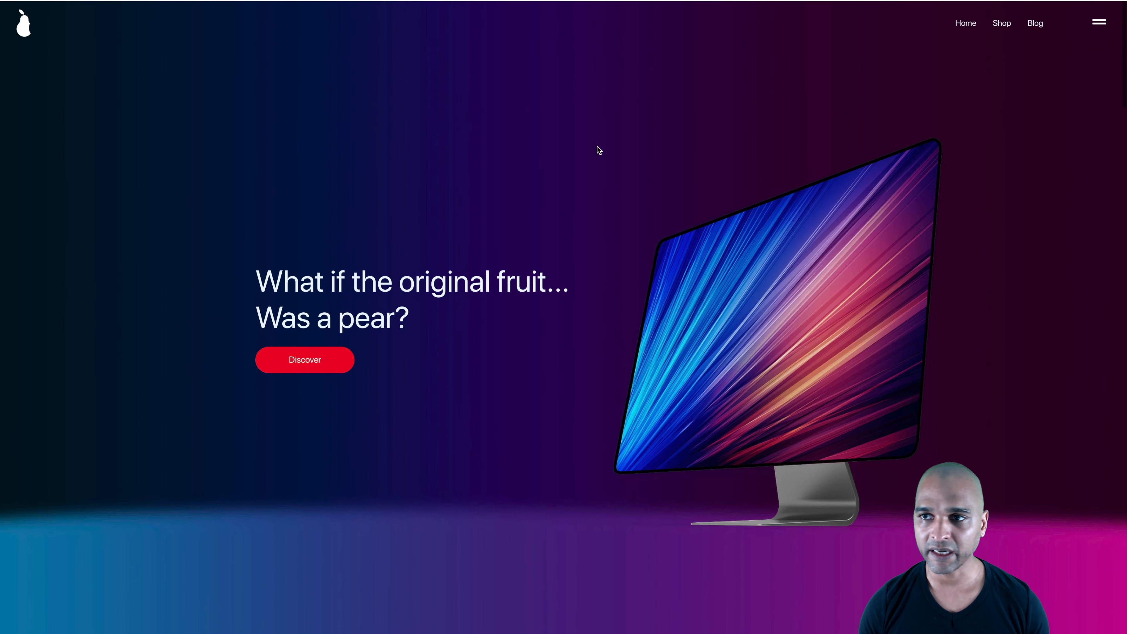
{"action": "scroll", "coordinate": [604, 193], "scroll_direction": "down", "scroll_amount": 3}
{"action": "scroll", "coordinate": [604, 192], "scroll_direction": "up", "scroll_amount": 4}
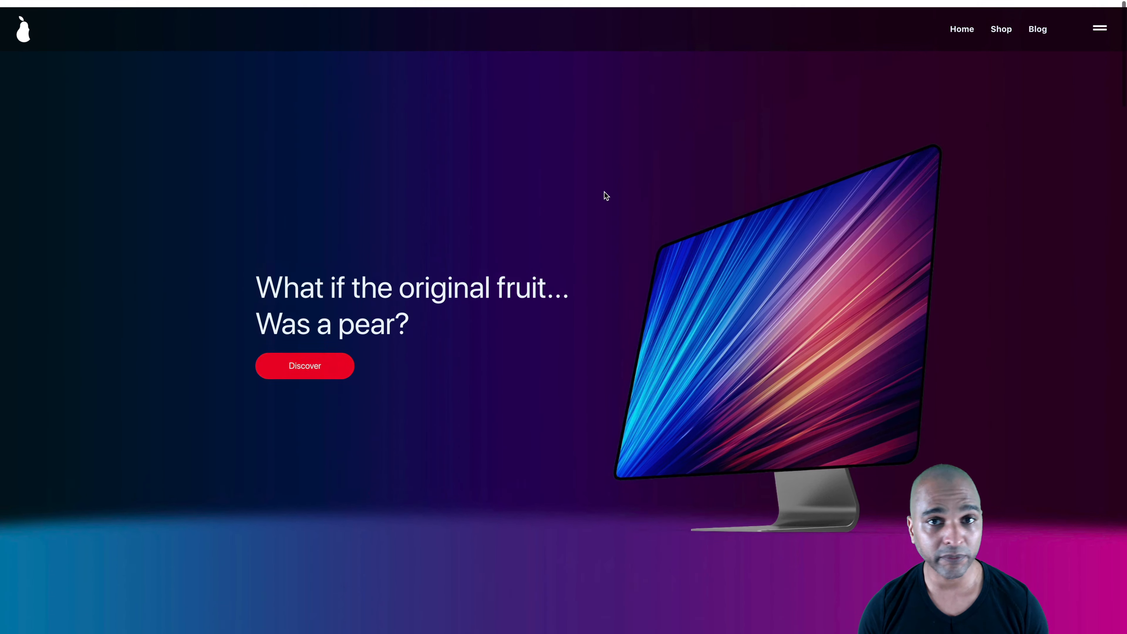
{"action": "scroll", "coordinate": [604, 192], "scroll_direction": "down", "scroll_amount": 4}
{"action": "scroll", "coordinate": [604, 192], "scroll_direction": "up", "scroll_amount": 4}
{"action": "scroll", "coordinate": [605, 193], "scroll_direction": "down", "scroll_amount": 3}
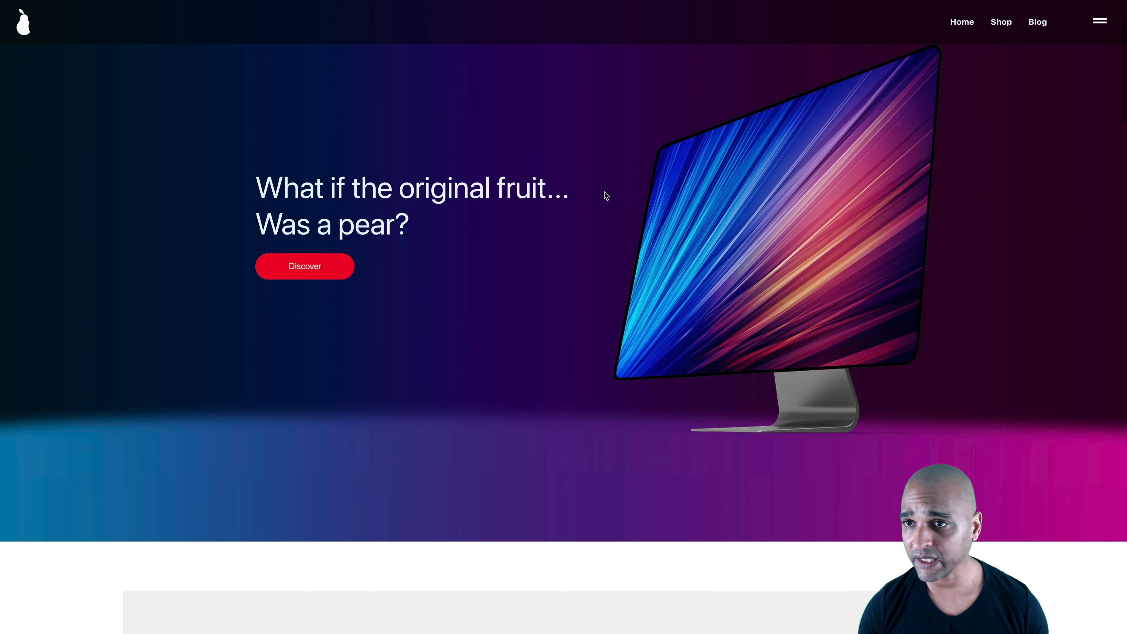
{"action": "scroll", "coordinate": [604, 192], "scroll_direction": "up", "scroll_amount": 3}
{"action": "scroll", "coordinate": [906, 155], "scroll_direction": "down", "scroll_amount": 3}
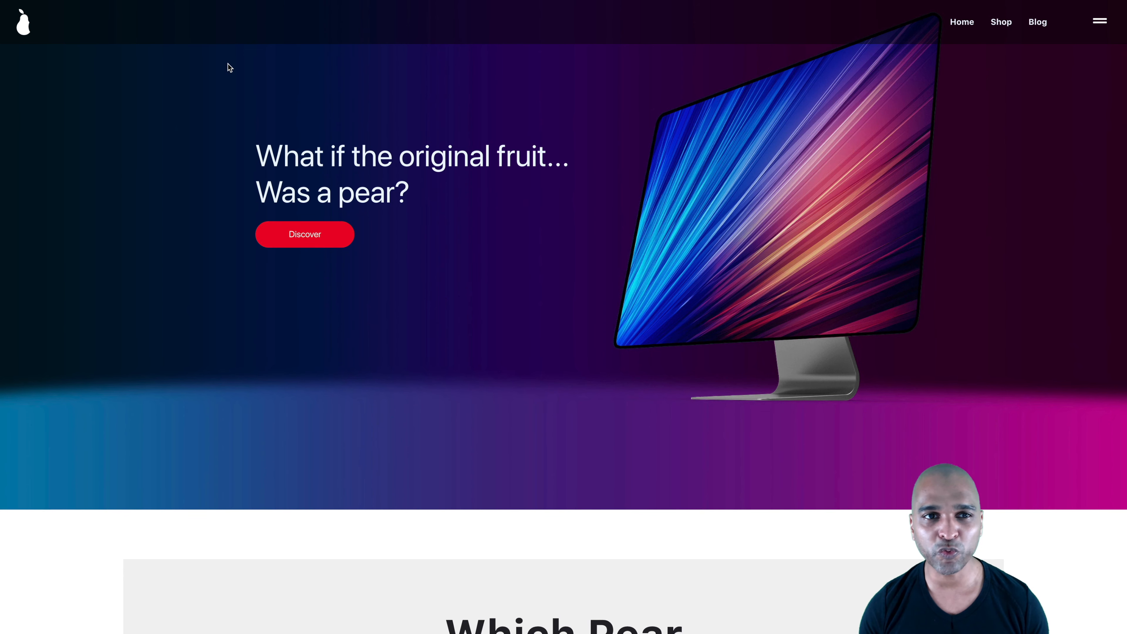
{"action": "scroll", "coordinate": [169, 139], "scroll_direction": "up", "scroll_amount": 3}
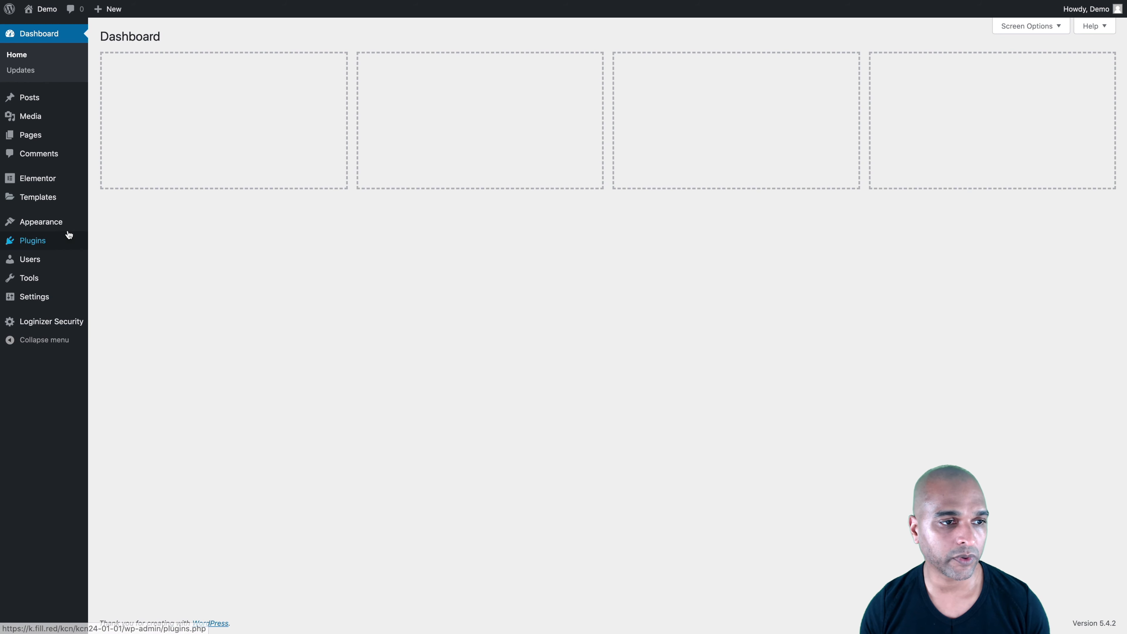
Open the Theme Builder from the WordPress dashboard and create a Footer template named "My Footer"
{"action": "mouse_move", "coordinate": [44, 199]}
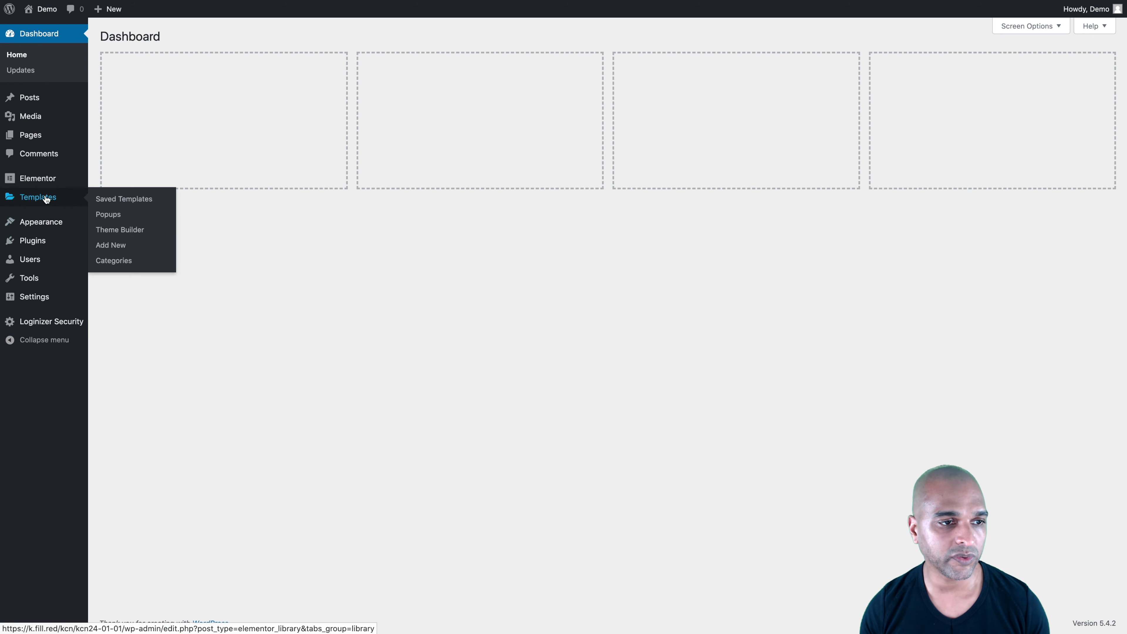
{"action": "left_click", "coordinate": [112, 231]}
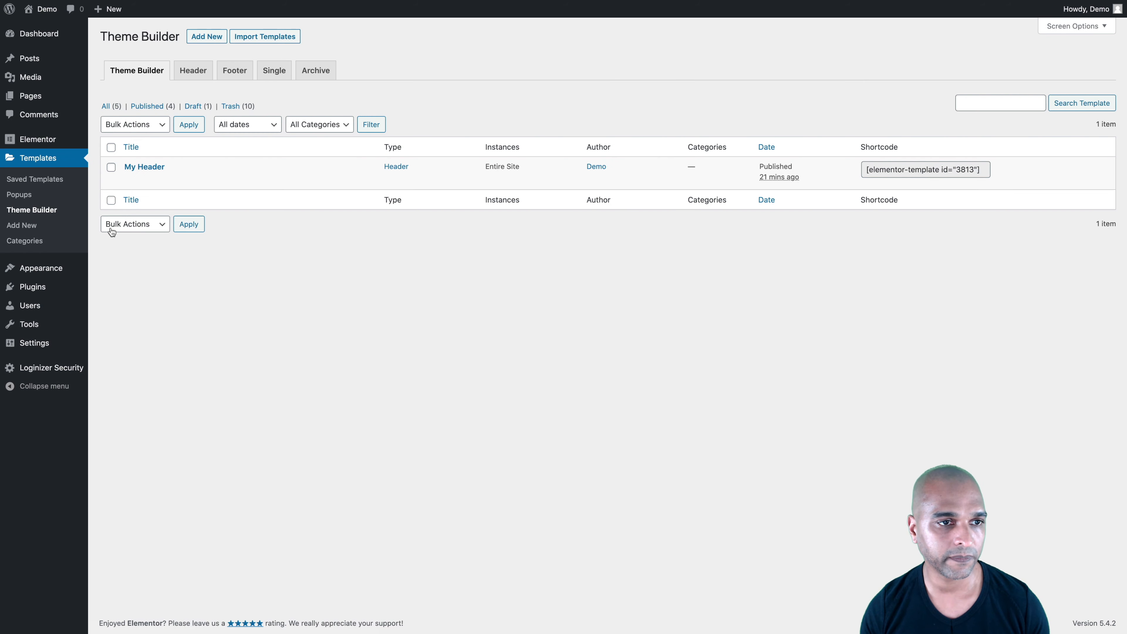
{"action": "left_click", "coordinate": [207, 37]}
{"action": "left_click", "coordinate": [580, 317]}
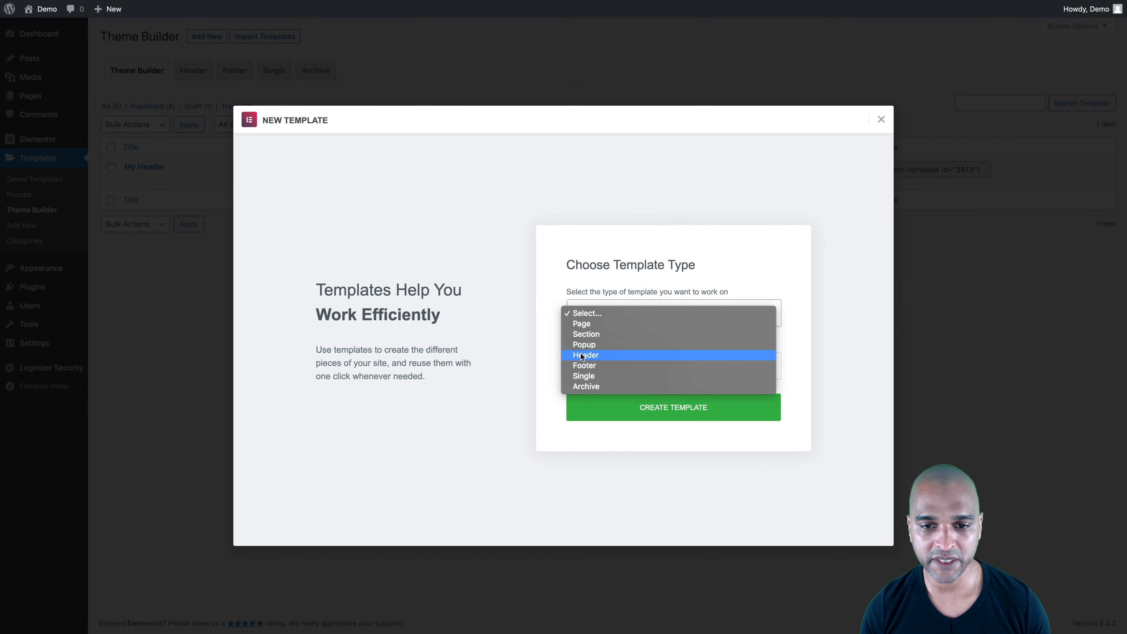
{"action": "left_click", "coordinate": [581, 366]}
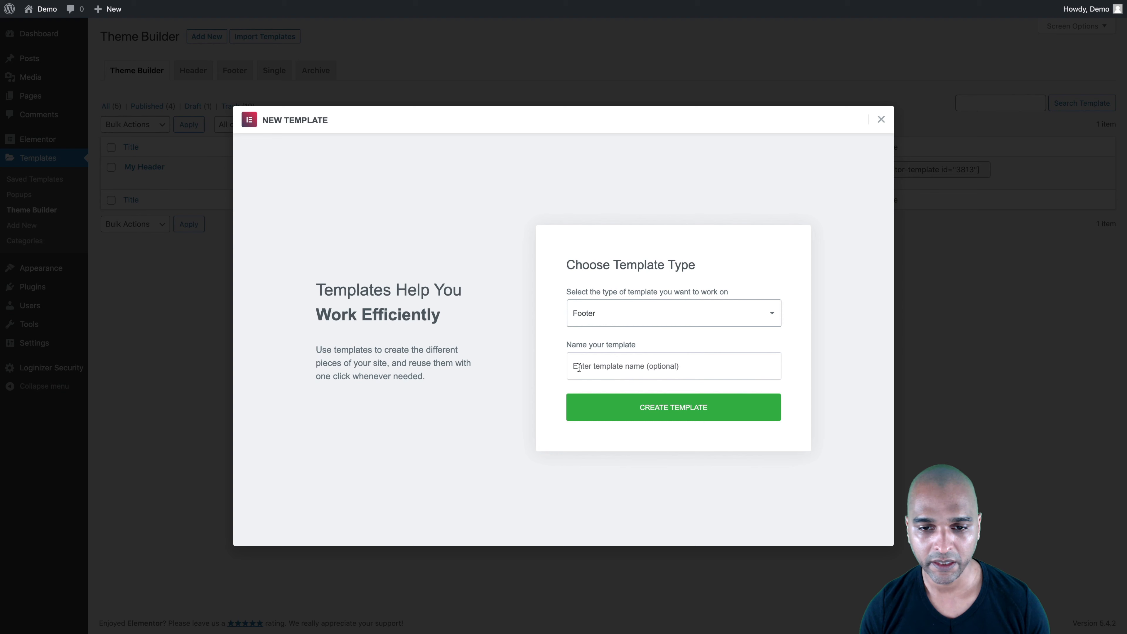
{"action": "left_click", "coordinate": [579, 367]}
{"action": "type", "text": "My Foote"}
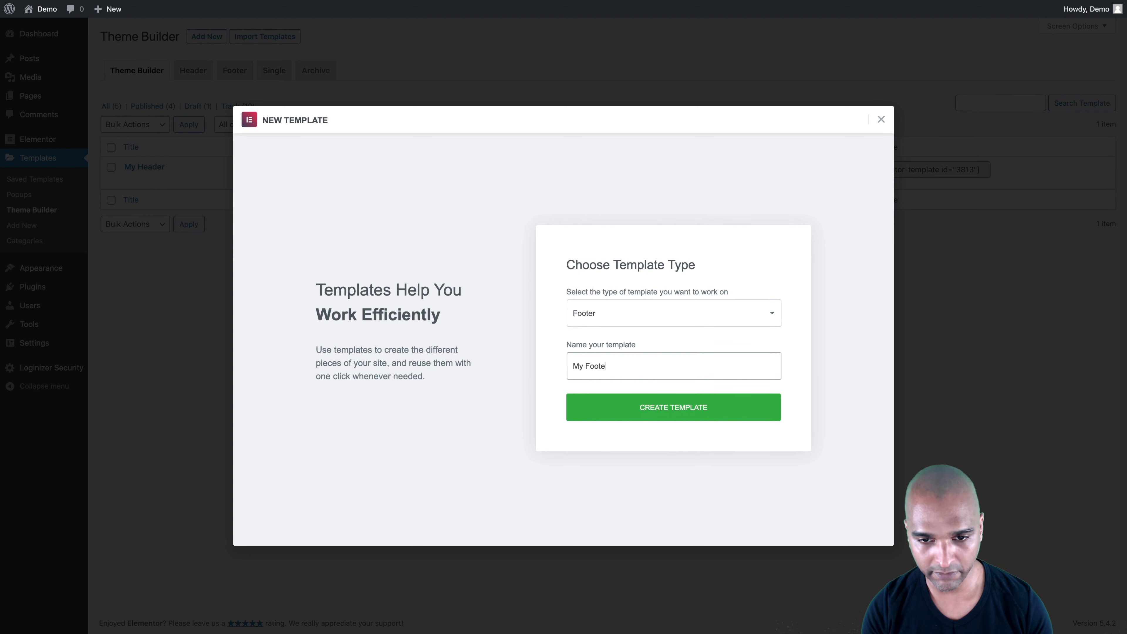
{"action": "type", "text": "r"}
{"action": "left_click", "coordinate": [647, 413]}
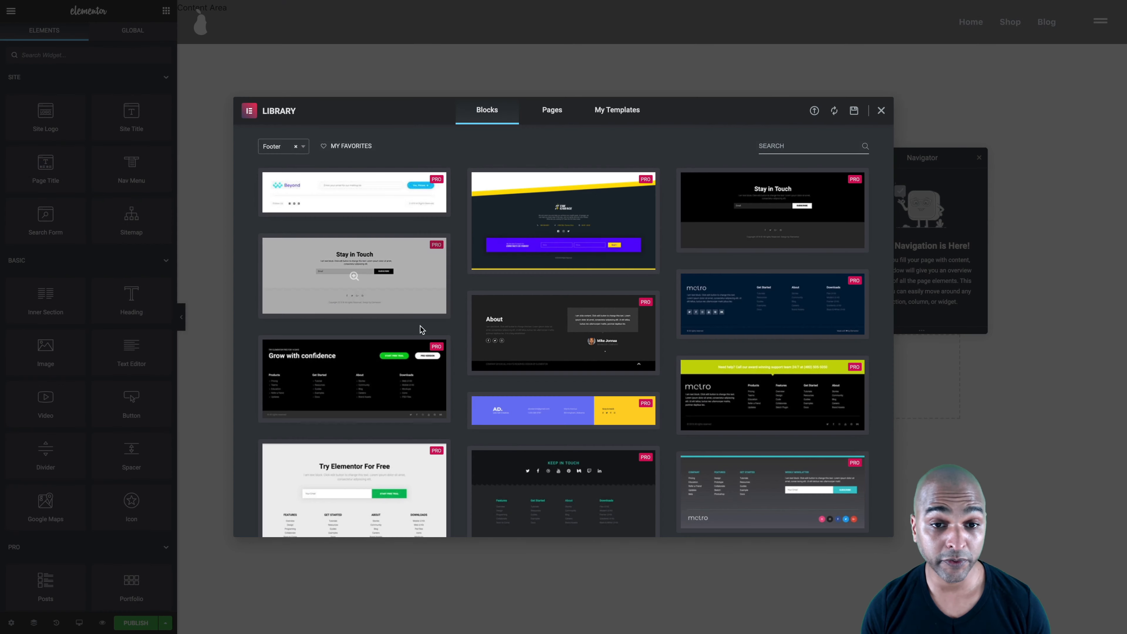
Dismiss the block library and add a section with three equal columns to the footer template
{"action": "left_click", "coordinate": [883, 111]}
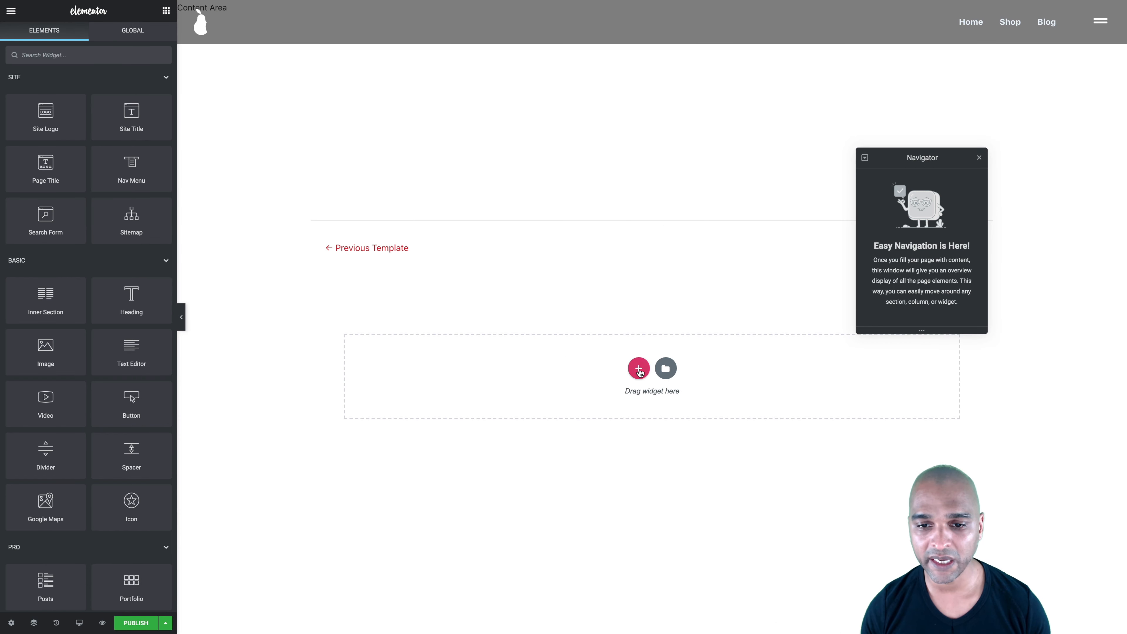
{"action": "left_click", "coordinate": [639, 372]}
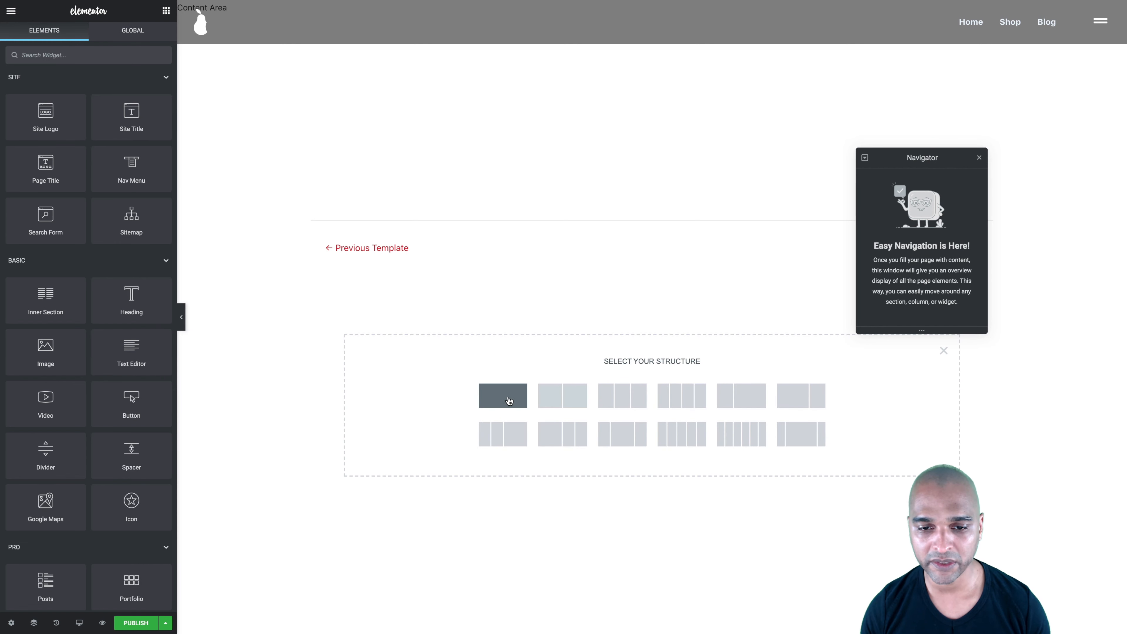
{"action": "left_click", "coordinate": [624, 399]}
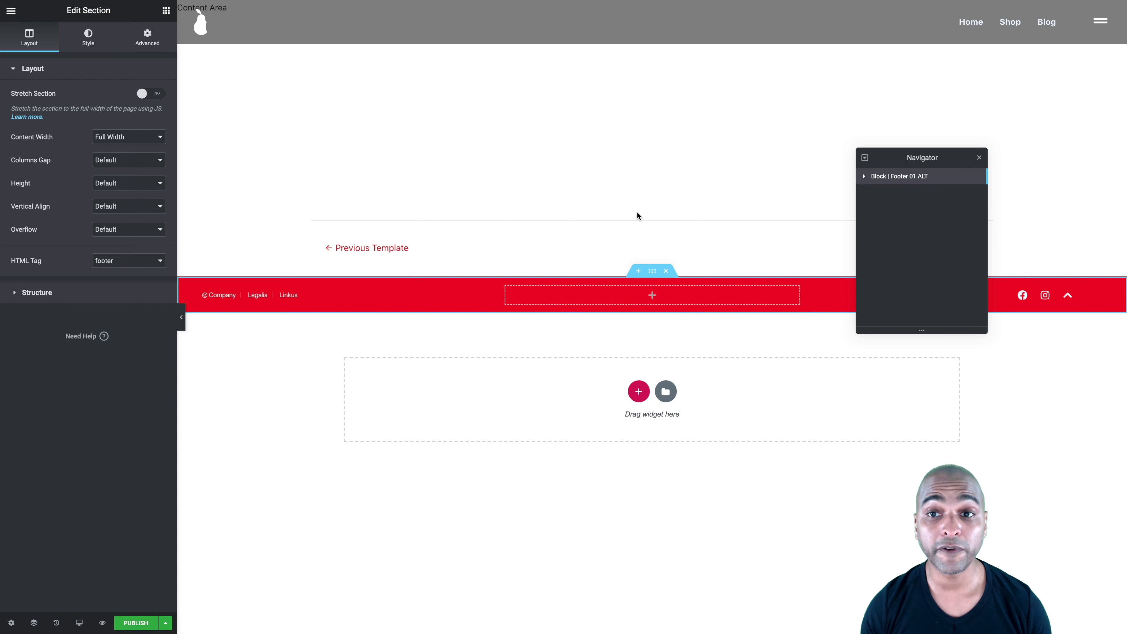
Add custom CSS to the footer section: sticky background rgba(0,0,0,0.70), .my-logo img max-height 50px, 40px when sticky, auto widths and 0.5s ease transitions
{"action": "left_click_drag", "start_coordinate": [898, 160], "coordinate": [978, 69]}
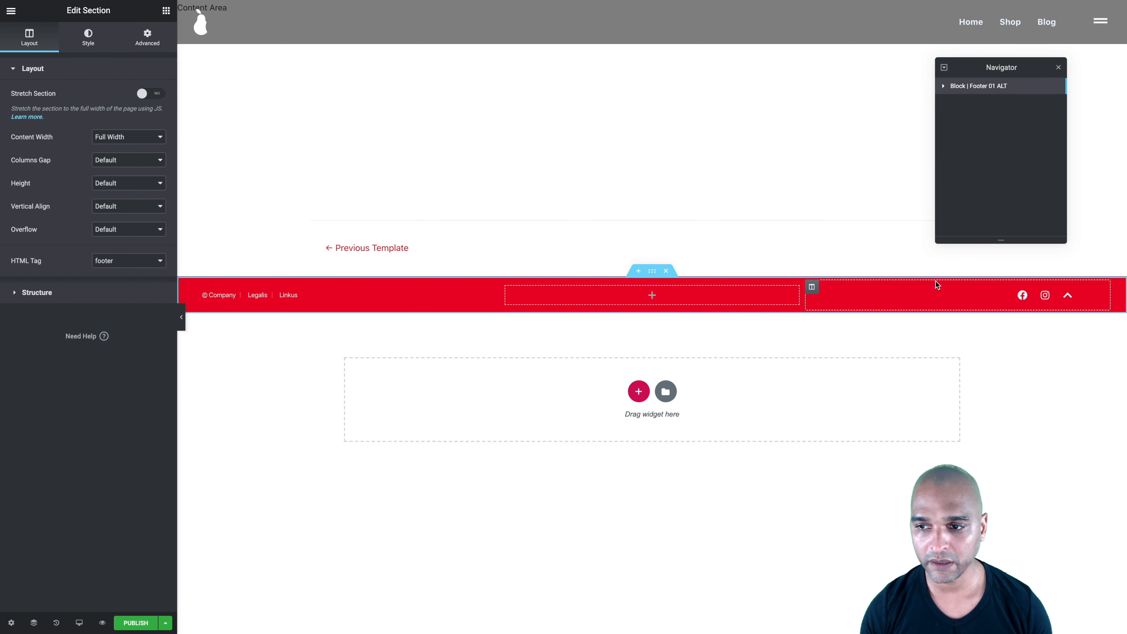
{"action": "left_click", "coordinate": [323, 300]}
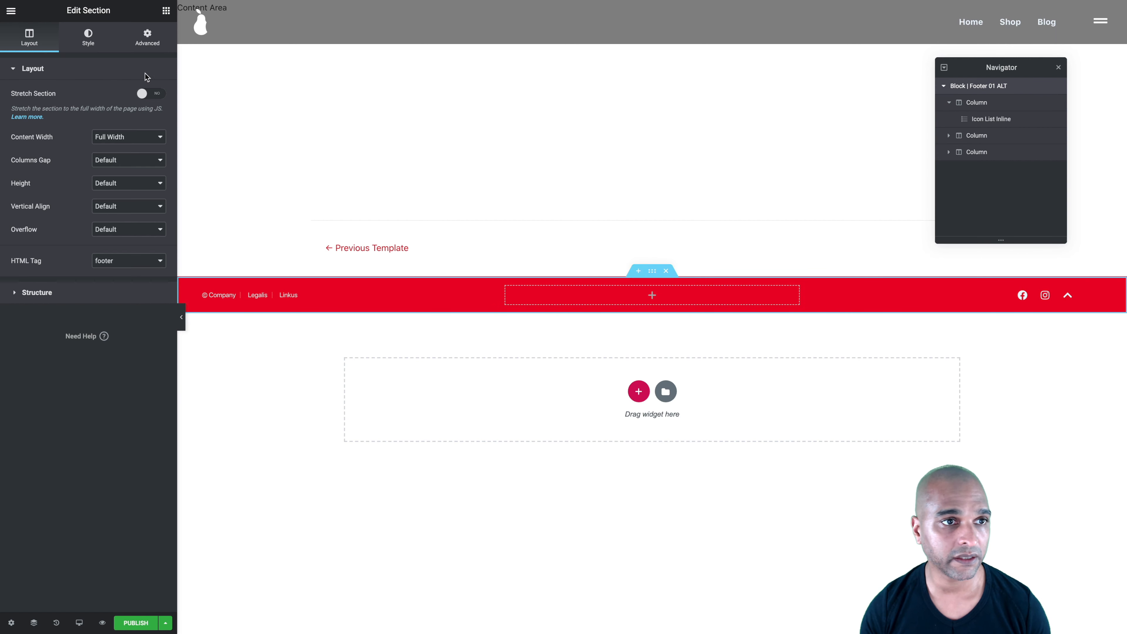
{"action": "left_click", "coordinate": [146, 39]}
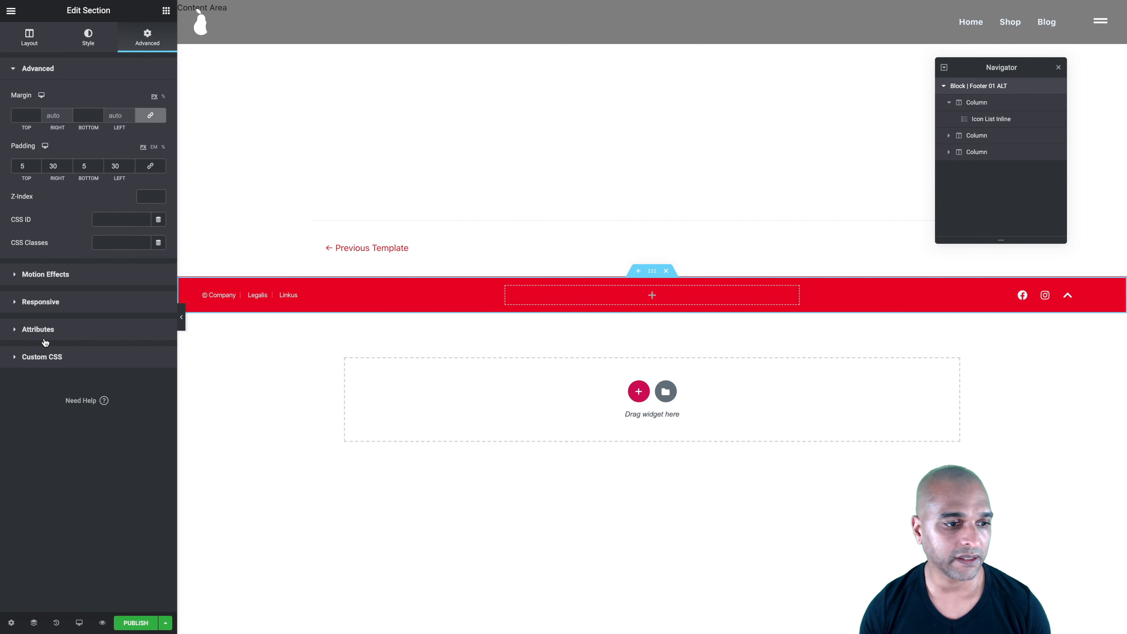
{"action": "left_click", "coordinate": [38, 356]}
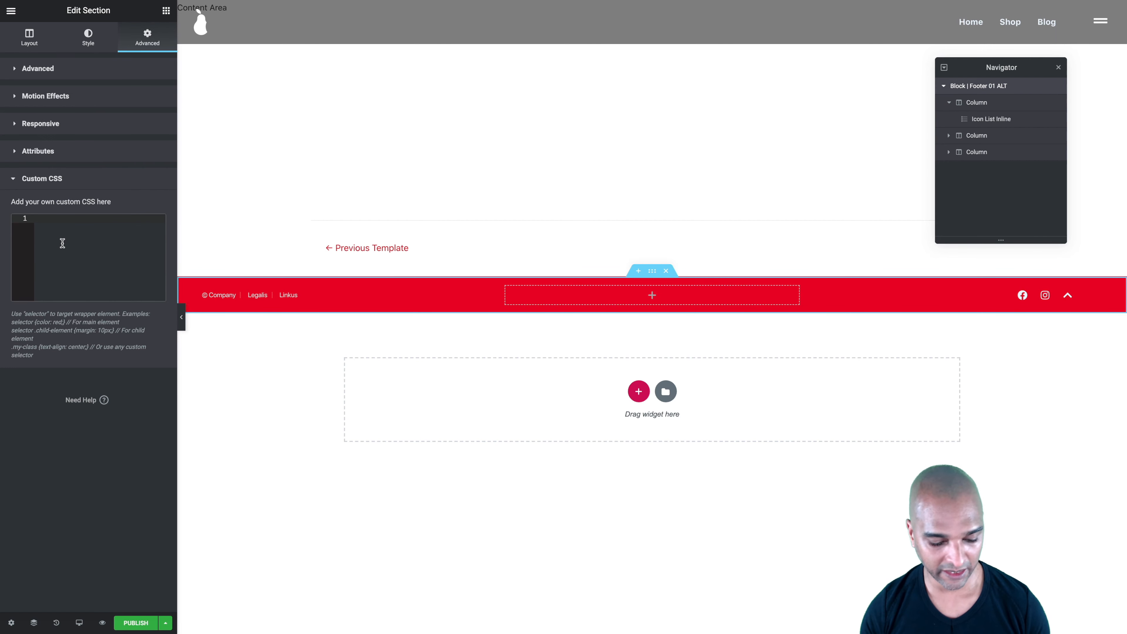
{"action": "type", "text": ".elementor-sticky--effects { background-color:rgba(0,0,0,0.70); transition: all 0.5s ease; }  /* Set initial logo size */ .my-logo img { max-height: 50px!important; width: auto!important; transition: all 0.5s ease; }  /* Set sticky logo size */ .elementor-sticky--effects .my-logo img { max-height: 40px!important; width: auto!important; }"}
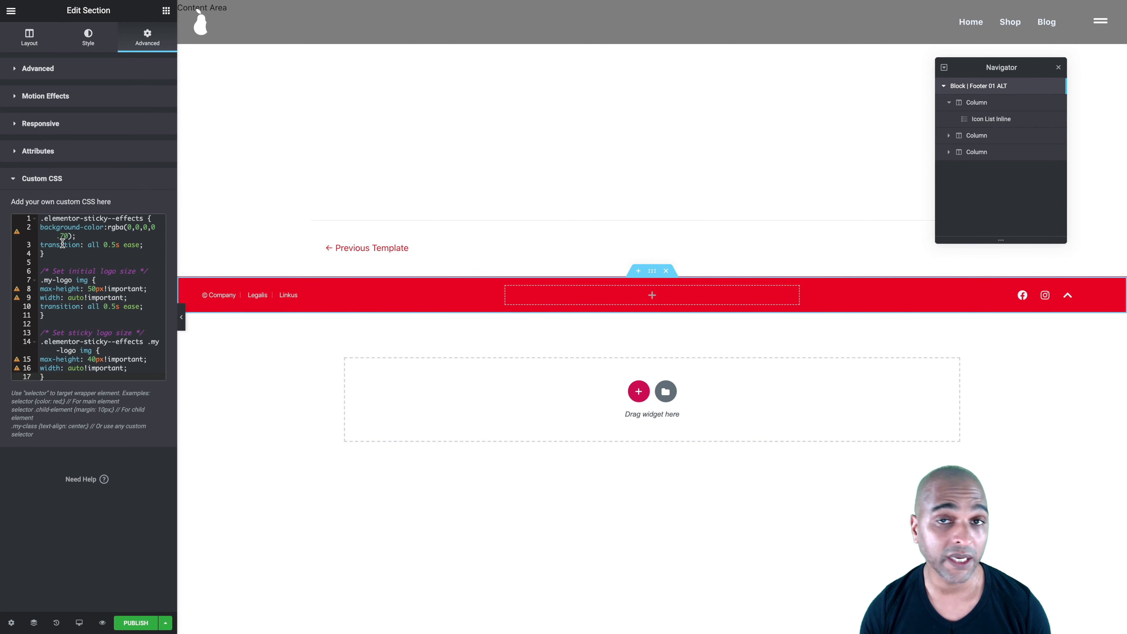
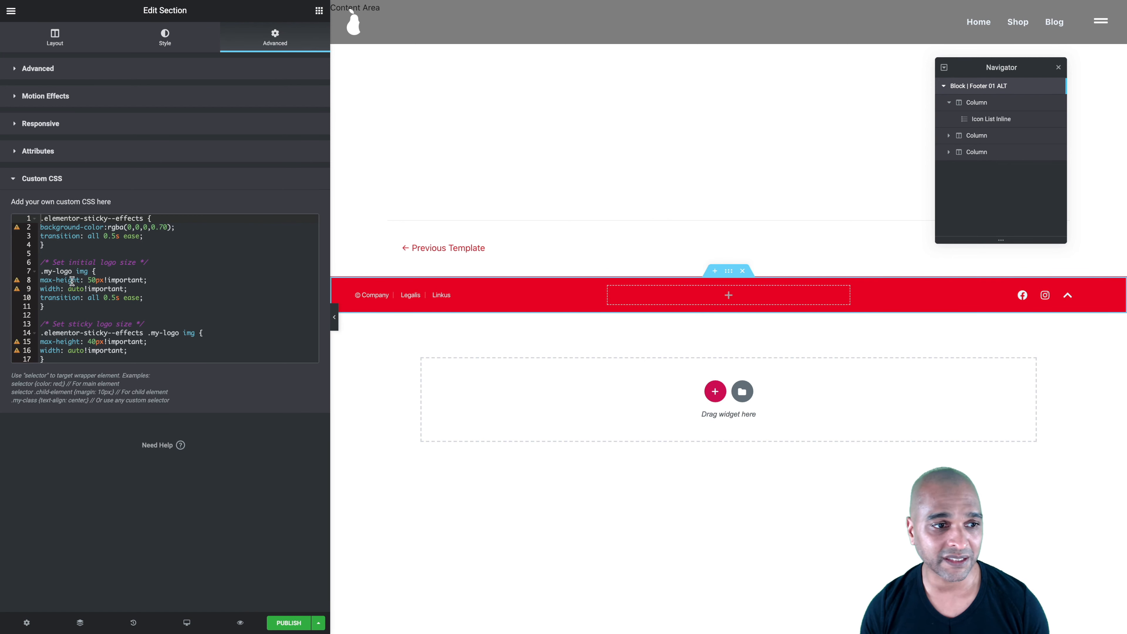
Publish the footer template with a display condition that includes the entire site
{"action": "left_click_drag", "start_coordinate": [71, 272], "coordinate": [44, 273]}
{"action": "left_click", "coordinate": [89, 311]}
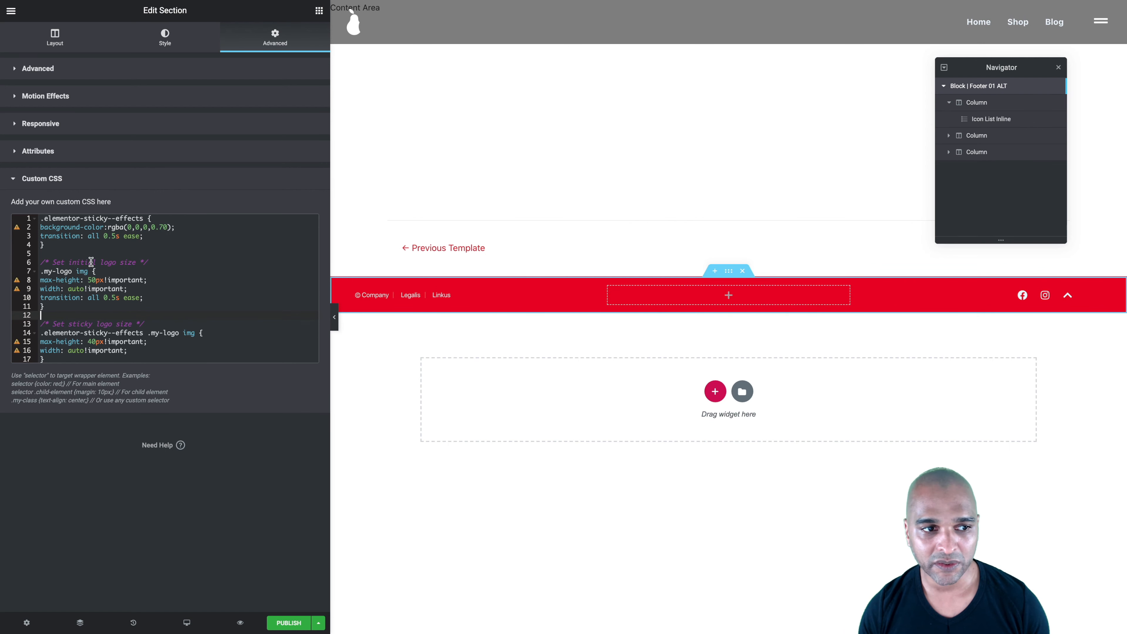
{"action": "left_click", "coordinate": [287, 623]}
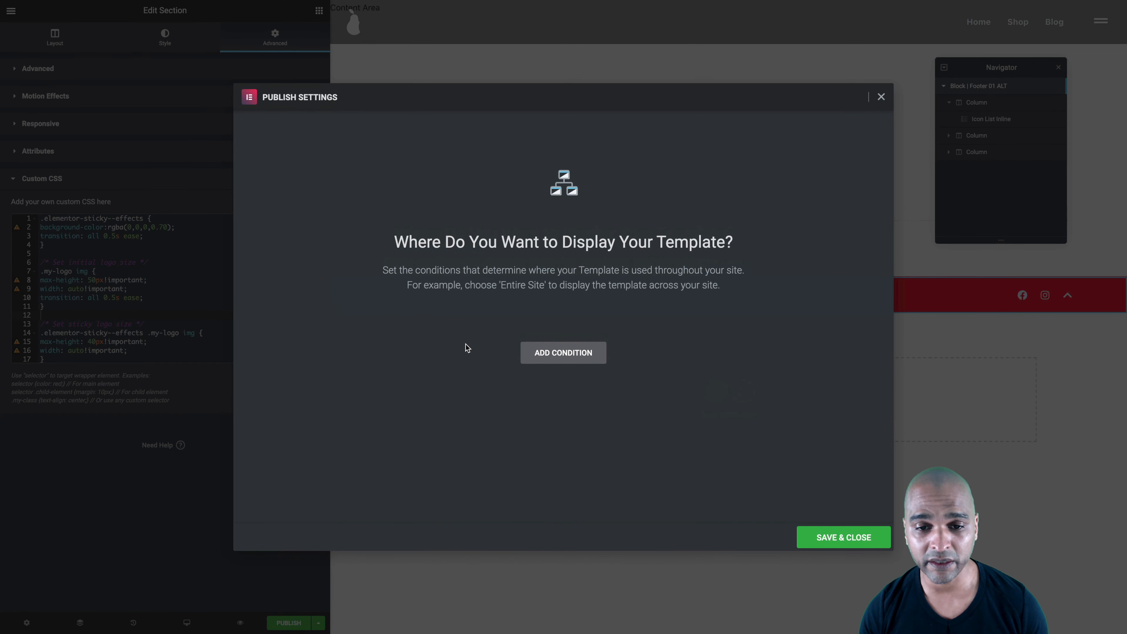
{"action": "left_click", "coordinate": [554, 354]}
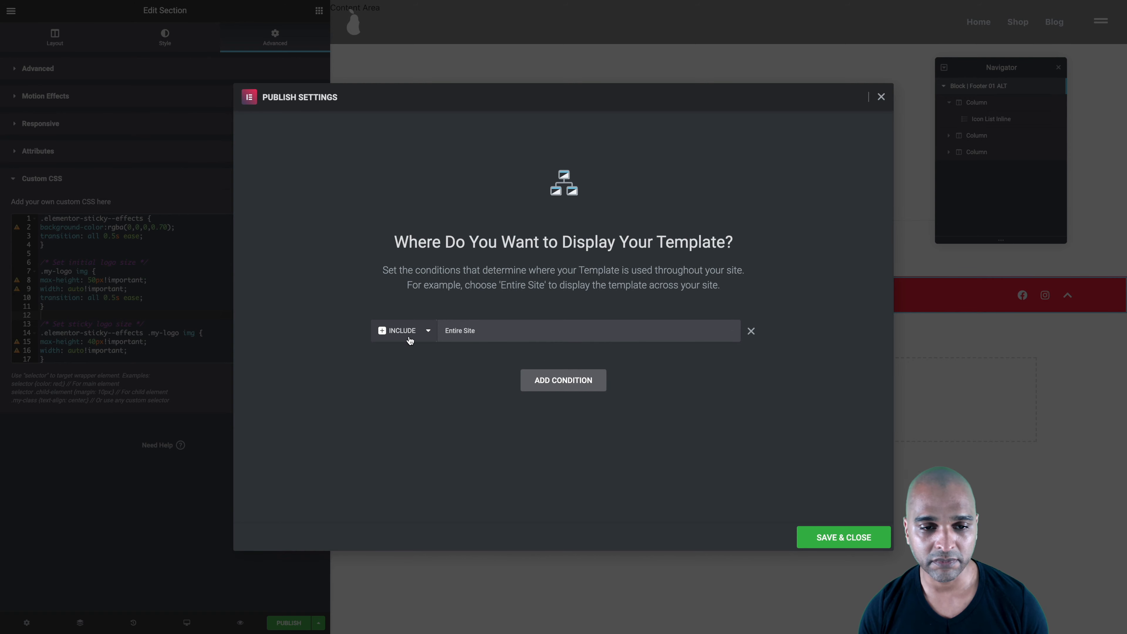
{"action": "left_click", "coordinate": [844, 538]}
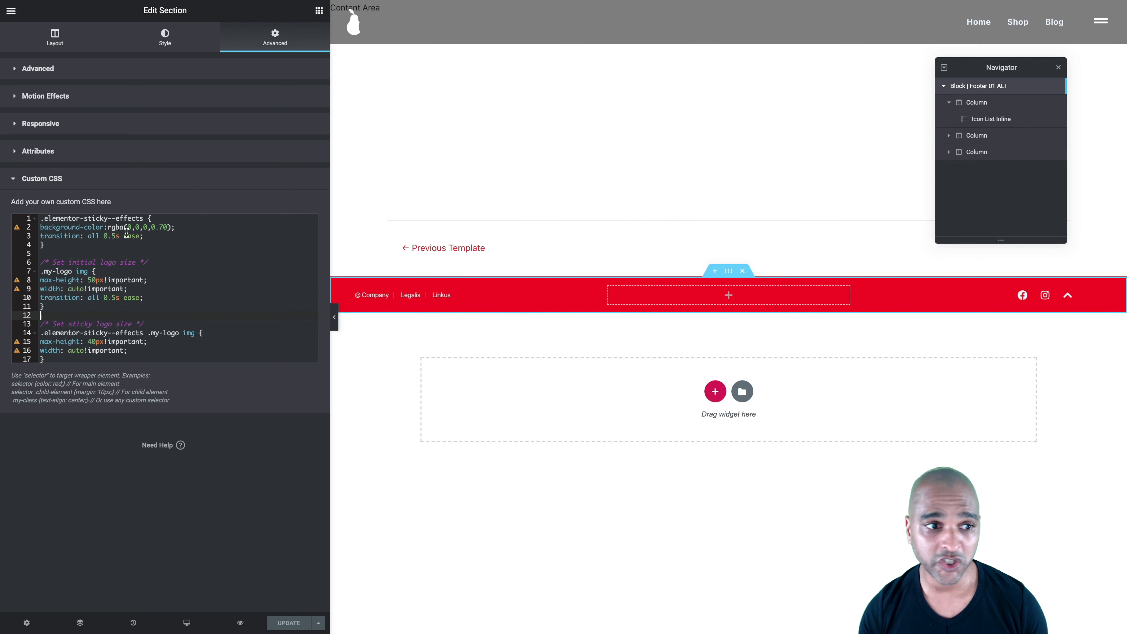
Copy the class name from the footer's custom CSS and assign my-logo as the CSS class of the header's logo image
{"action": "left_click_drag", "start_coordinate": [68, 272], "coordinate": [44, 271]}
{"action": "key", "text": "super+c"}
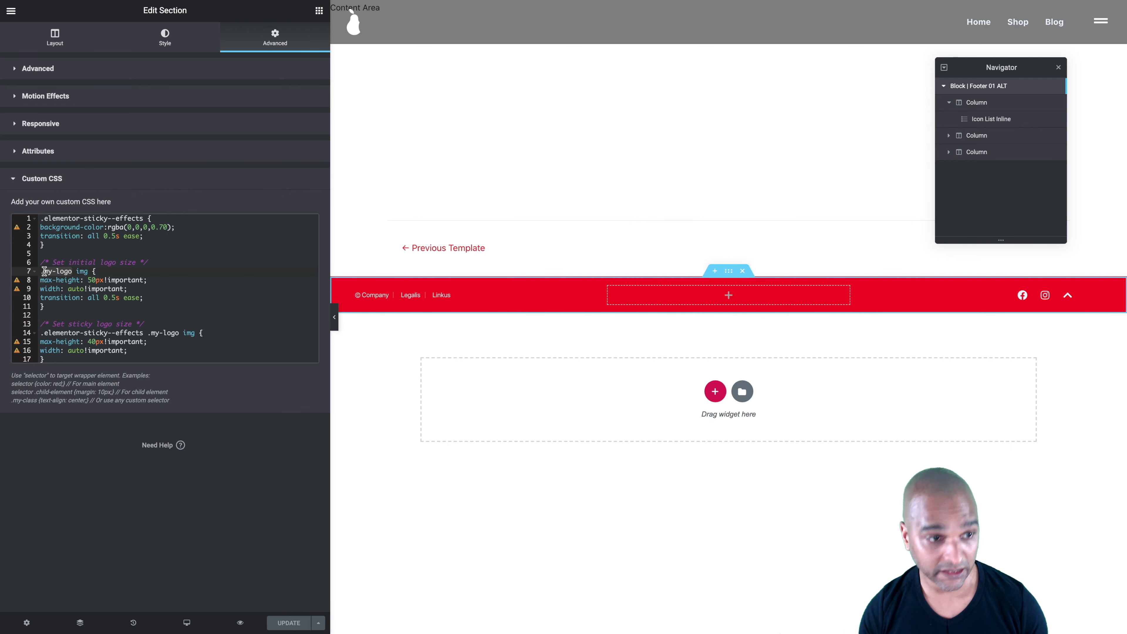
{"action": "left_click", "coordinate": [175, 258]}
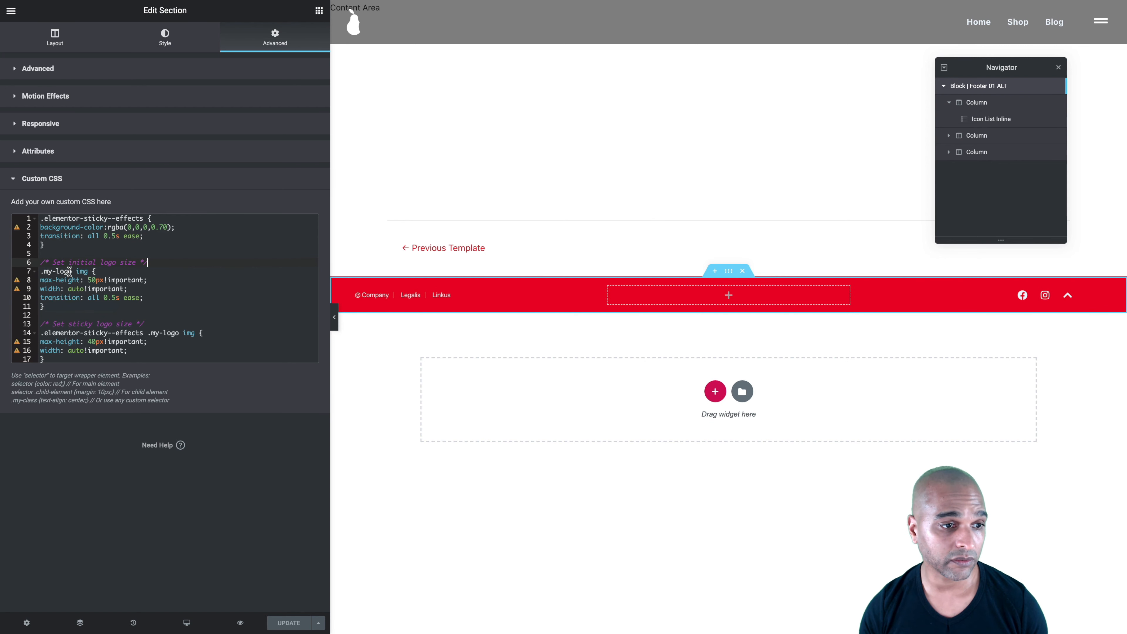
{"action": "left_click", "coordinate": [44, 272]}
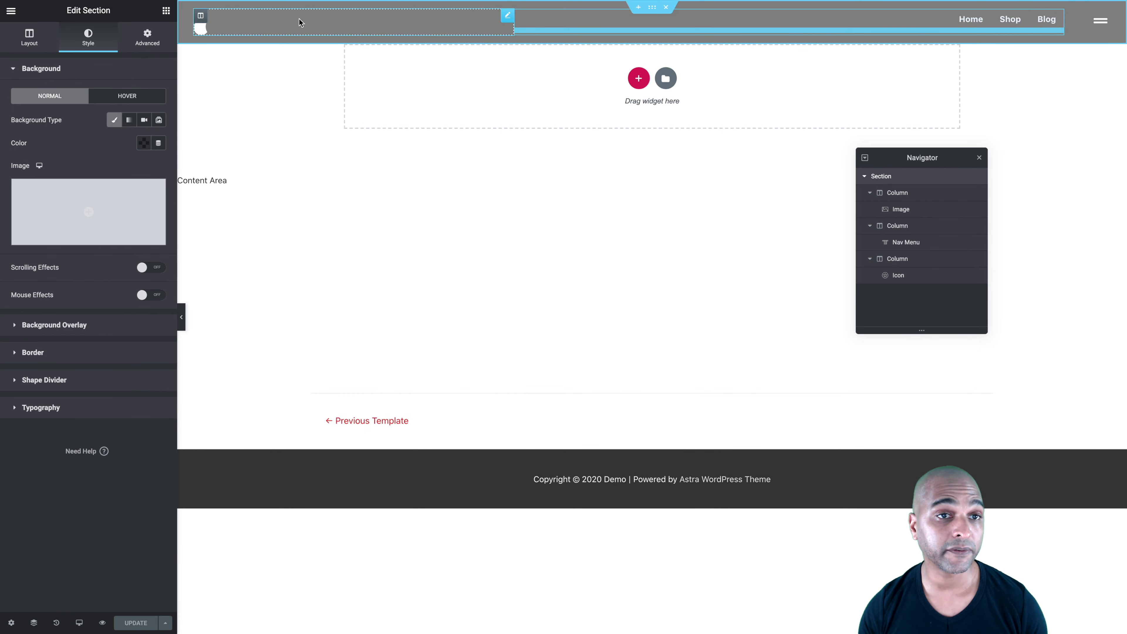
{"action": "left_click", "coordinate": [508, 17]}
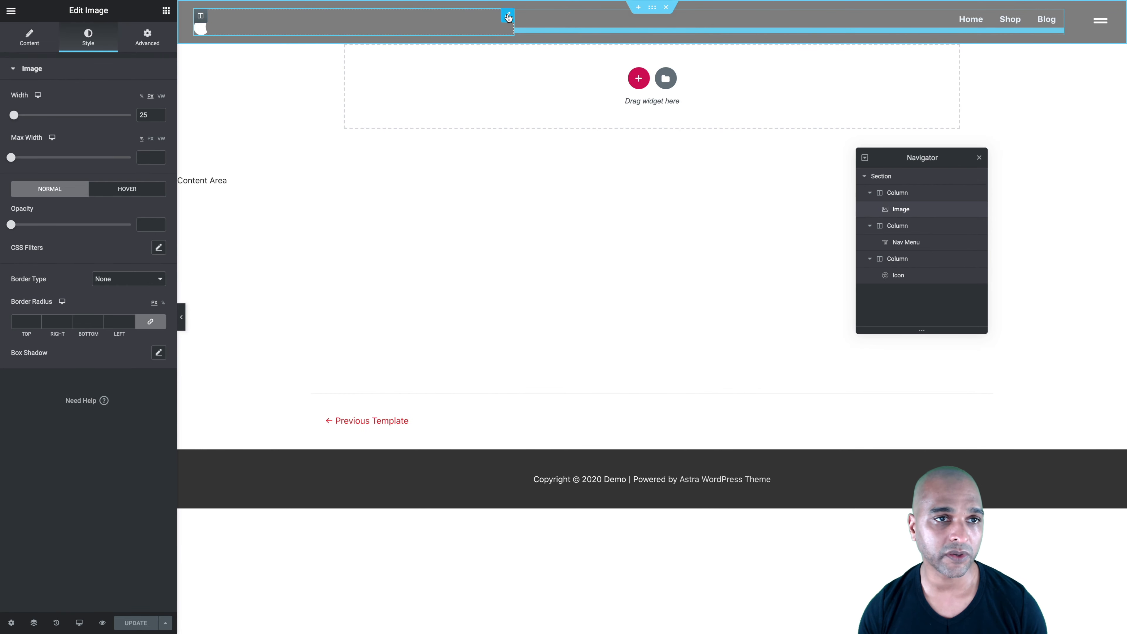
{"action": "left_click", "coordinate": [146, 45]}
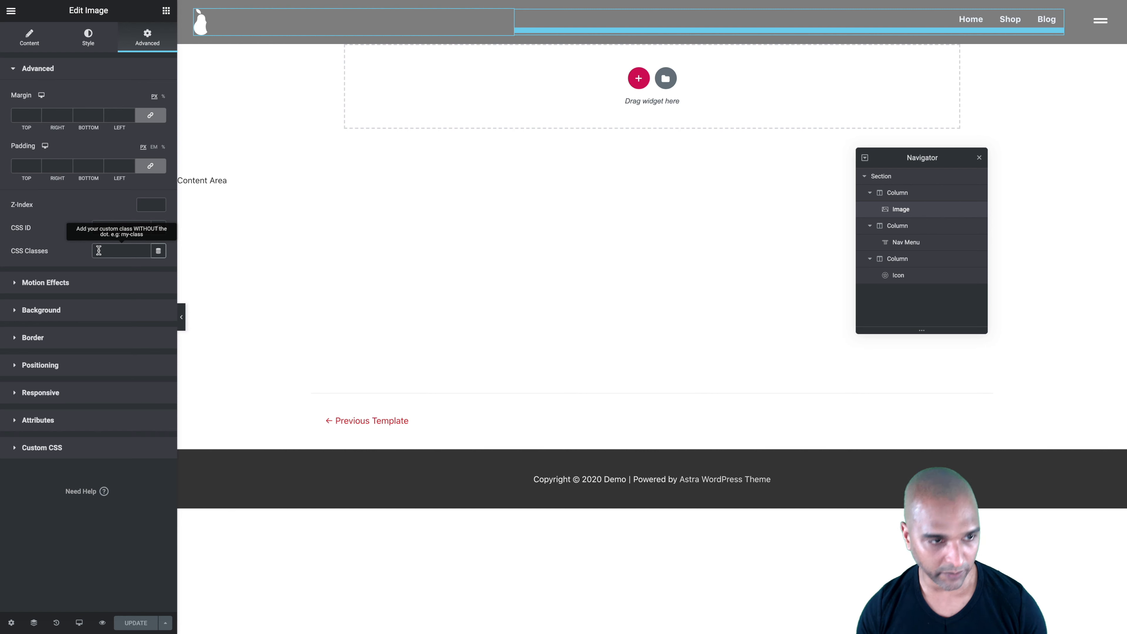
{"action": "key", "text": "super+v"}
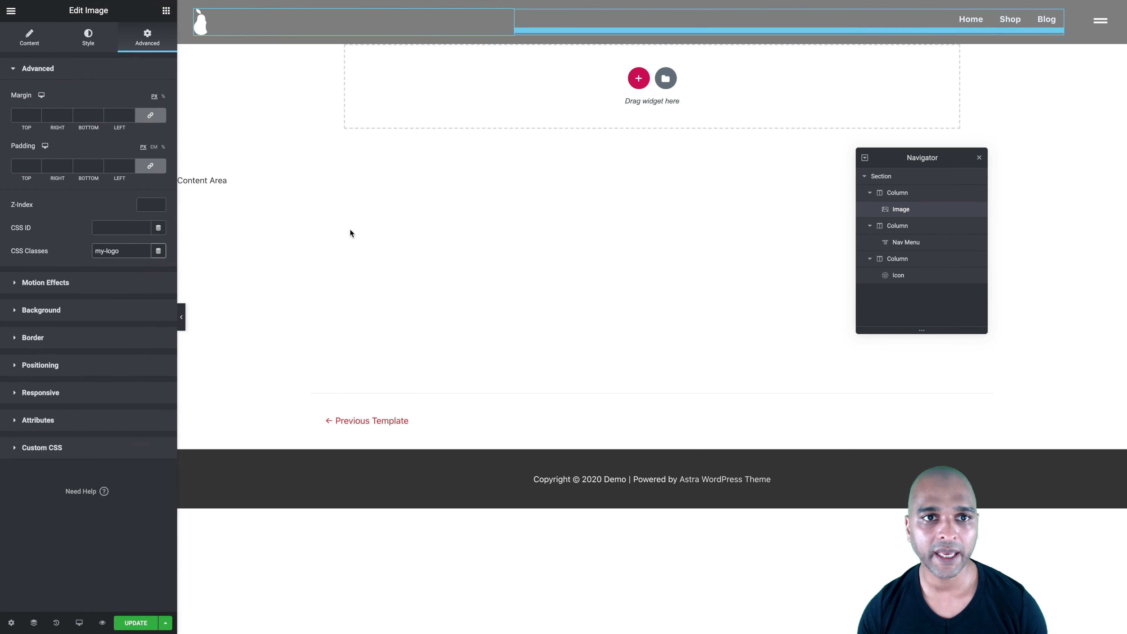
Clear the header section's background color and update the header template
{"action": "left_click", "coordinate": [886, 177]}
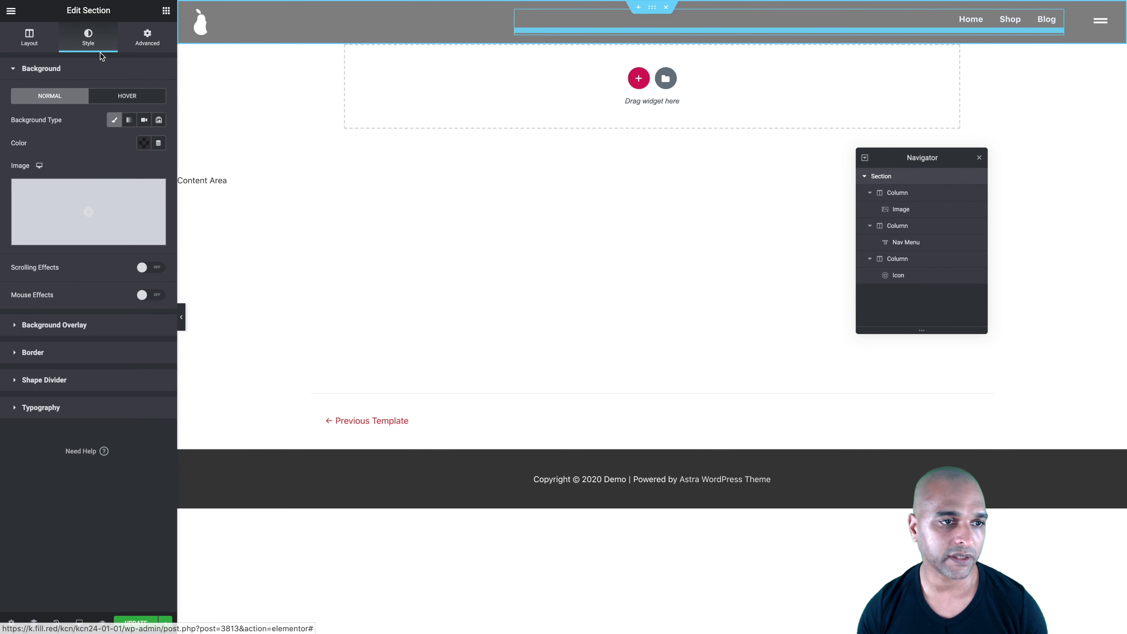
{"action": "left_click", "coordinate": [144, 147]}
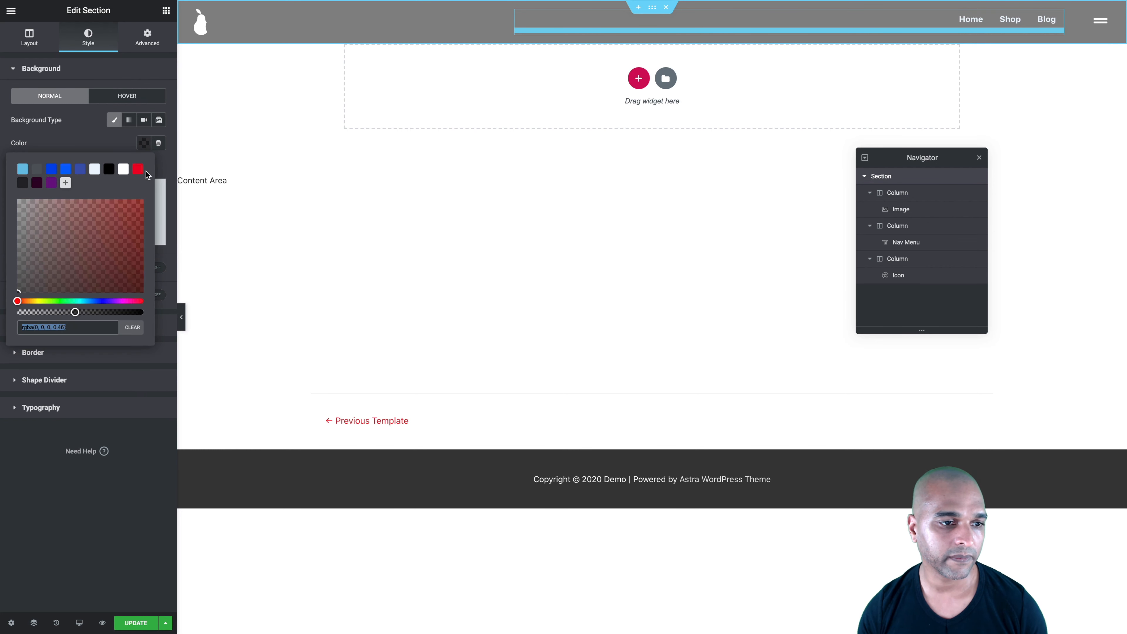
{"action": "left_click", "coordinate": [134, 329]}
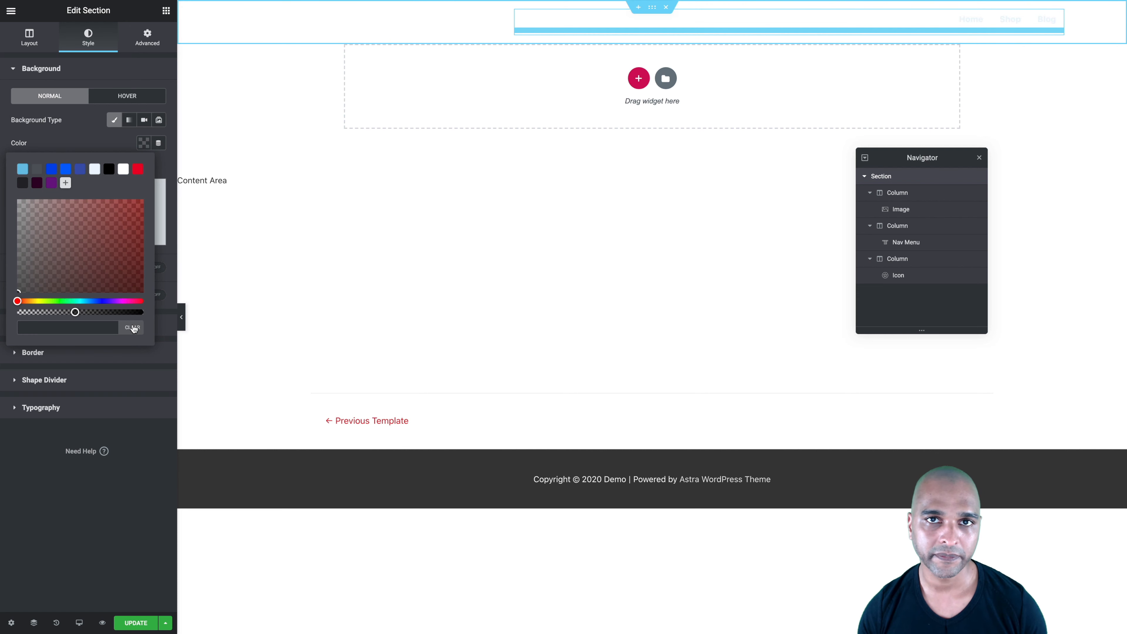
{"action": "left_click", "coordinate": [136, 623]}
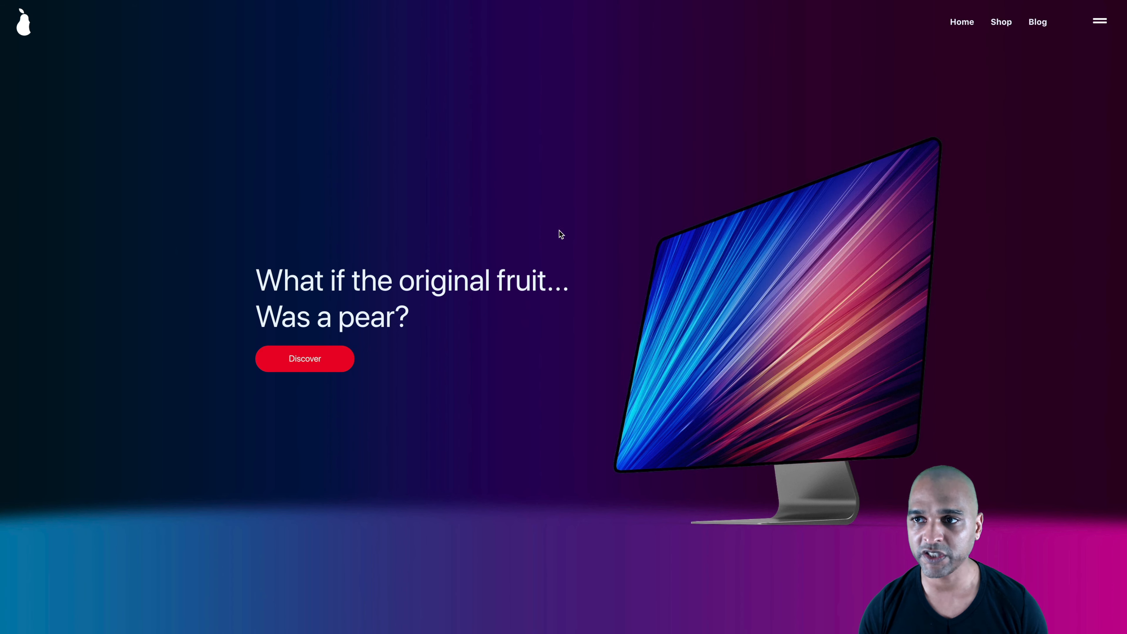
Check the header's transparency and logo size while scrolling the live page at desktop width and in the iPad preview
{"action": "scroll", "coordinate": [540, 258], "scroll_direction": "down", "scroll_amount": 10}
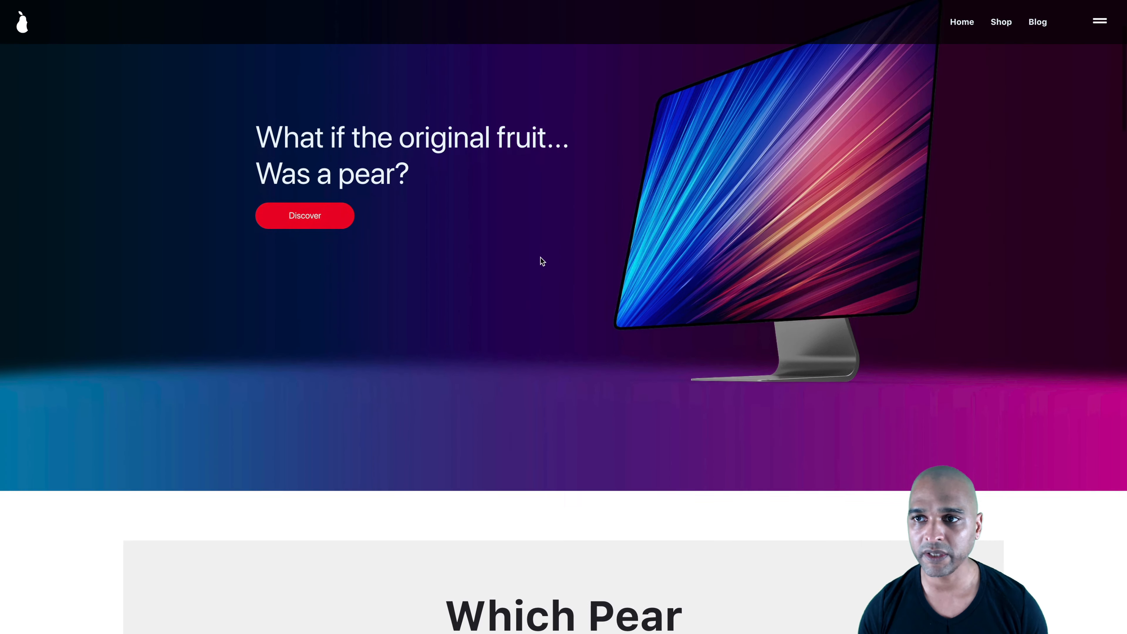
{"action": "scroll", "coordinate": [541, 260], "scroll_direction": "down", "scroll_amount": 10}
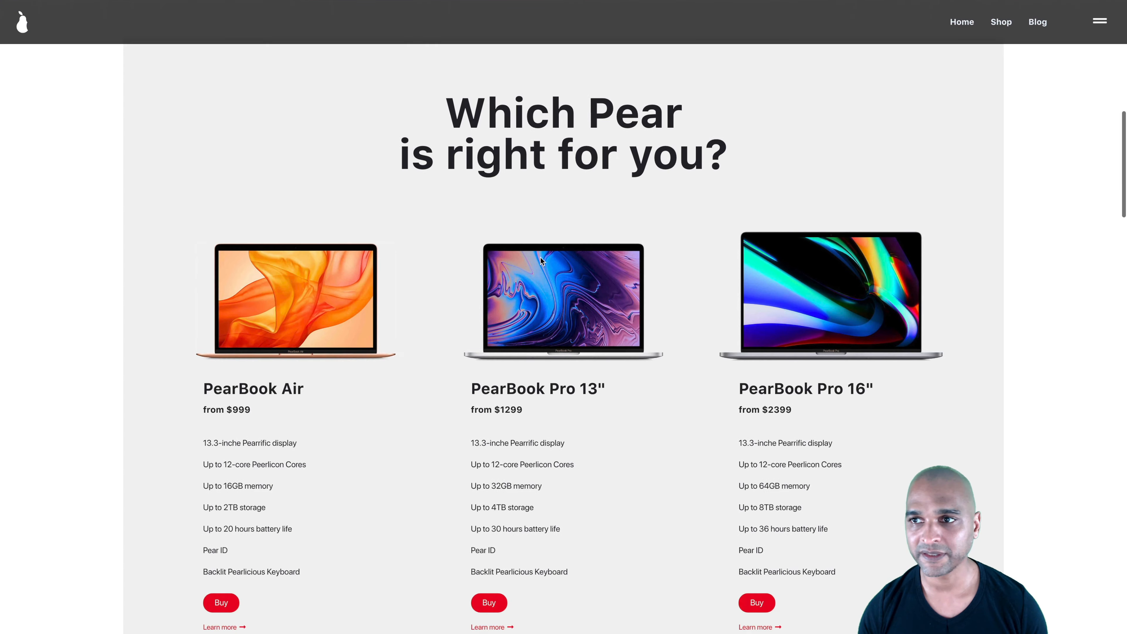
{"action": "scroll", "coordinate": [540, 258], "scroll_direction": "down", "scroll_amount": 5}
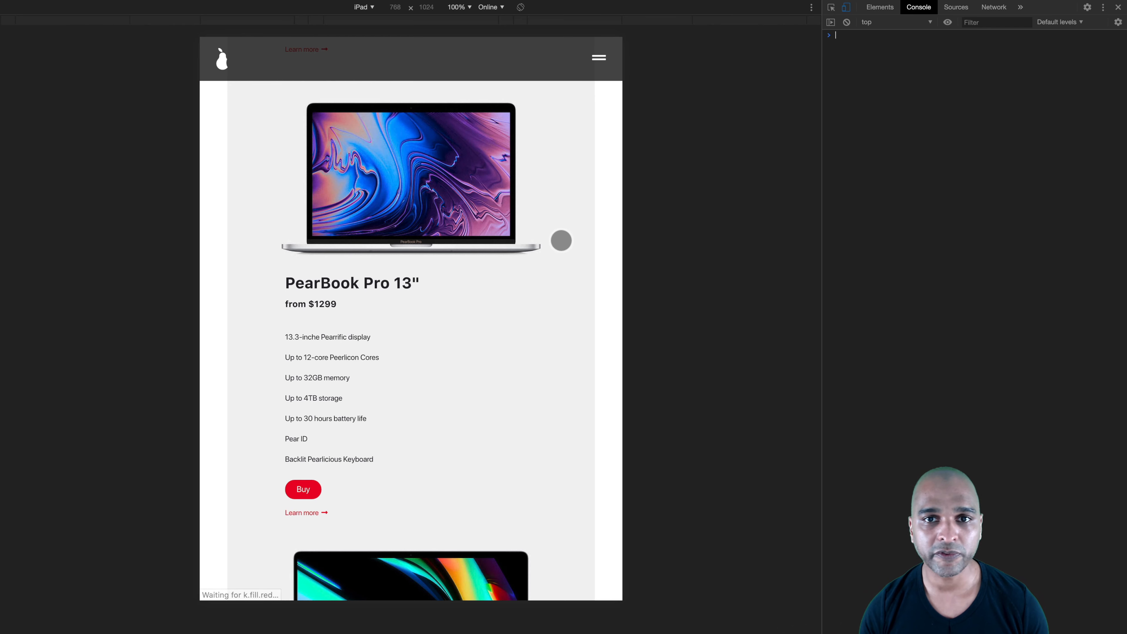
{"action": "scroll", "coordinate": [561, 240], "scroll_direction": "up", "scroll_amount": 20}
{"action": "scroll", "coordinate": [562, 240], "scroll_direction": "down", "scroll_amount": 8}
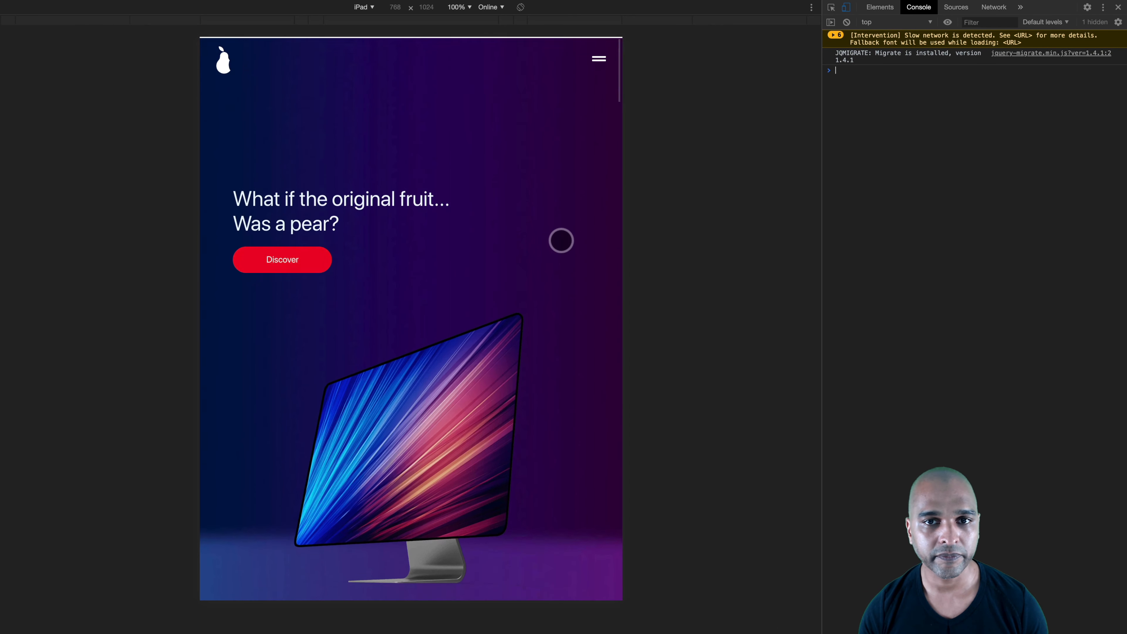
{"action": "scroll", "coordinate": [562, 240], "scroll_direction": "up", "scroll_amount": 6}
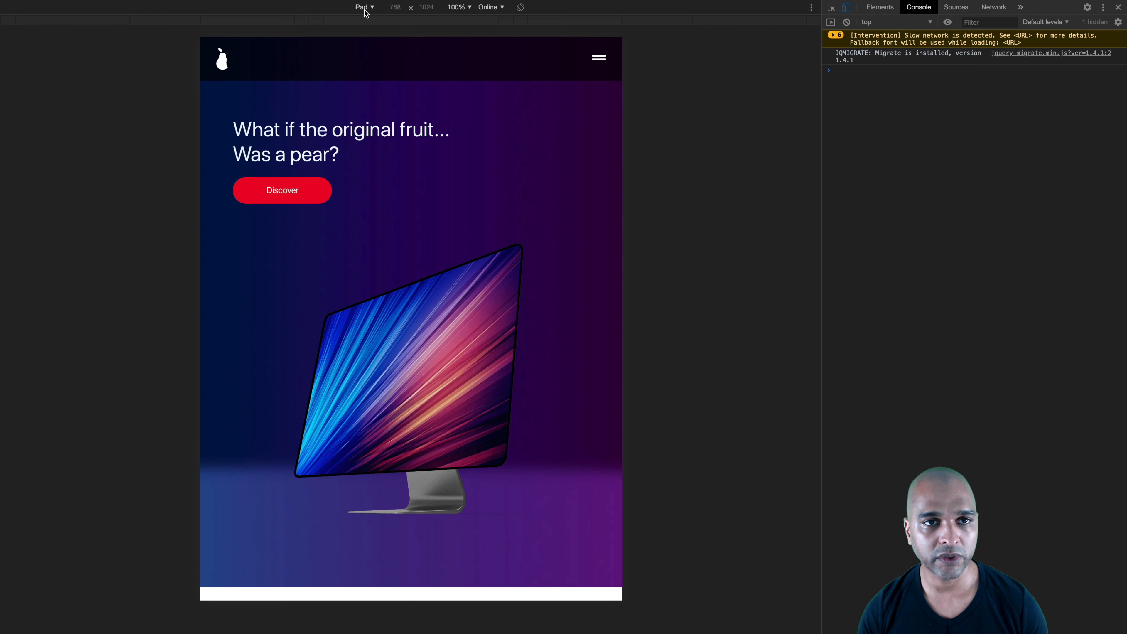
Preview the live page as iPhone 6/7/8 and check the sticky header while scrolling down and back up
{"action": "left_click", "coordinate": [364, 7]}
{"action": "left_click", "coordinate": [349, 90]}
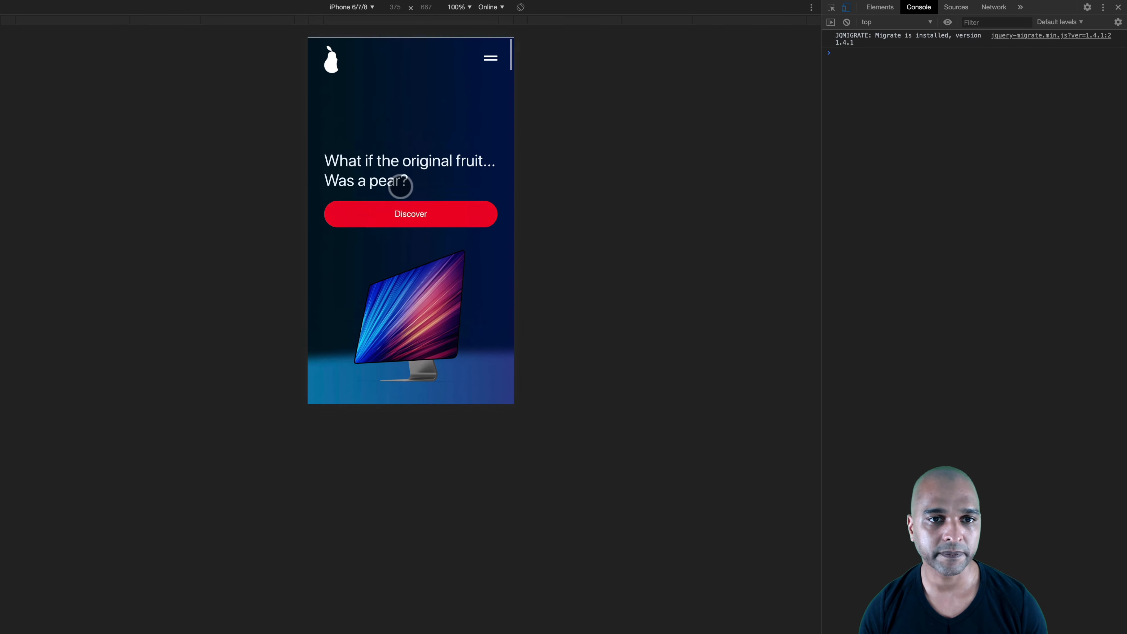
{"action": "scroll", "coordinate": [401, 187], "scroll_direction": "down", "scroll_amount": 2}
{"action": "scroll", "coordinate": [401, 187], "scroll_direction": "down", "scroll_amount": 3}
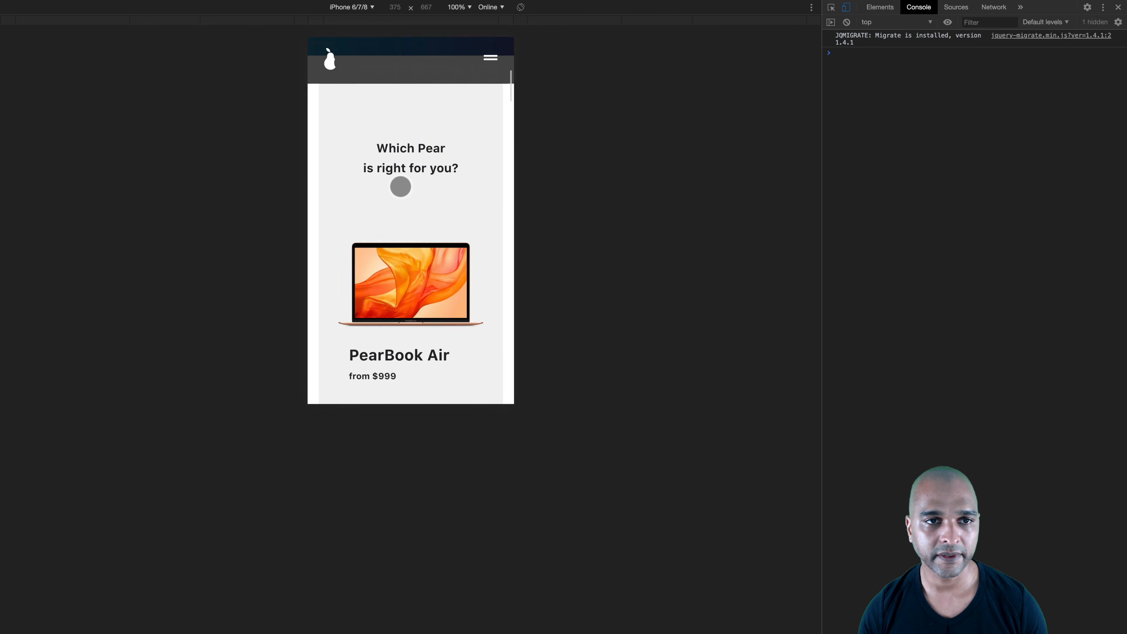
{"action": "scroll", "coordinate": [401, 186], "scroll_direction": "up", "scroll_amount": 6}
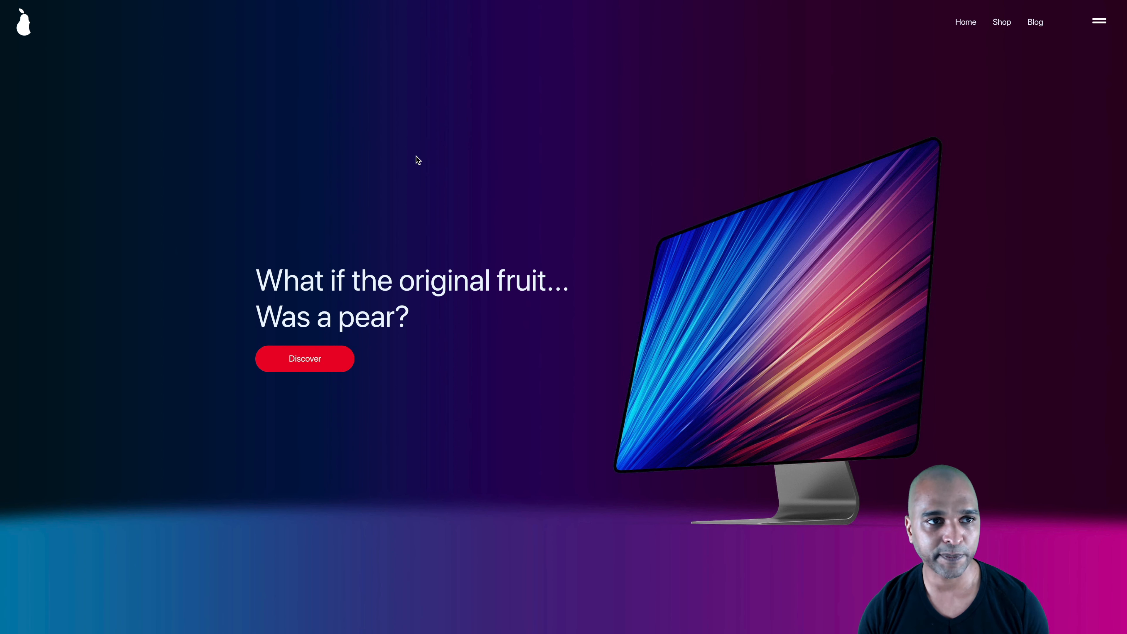
Scroll the example page down and up to examine how its header hides and reappears
{"action": "scroll", "coordinate": [416, 156], "scroll_direction": "down", "scroll_amount": 3}
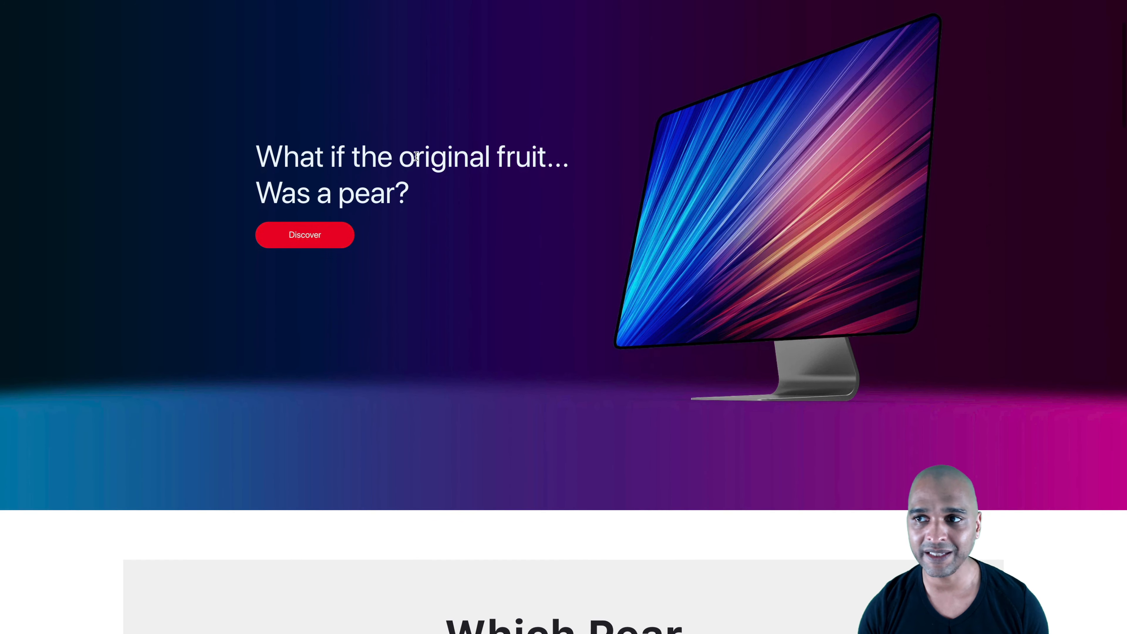
{"action": "scroll", "coordinate": [456, 226], "scroll_direction": "down", "scroll_amount": 1}
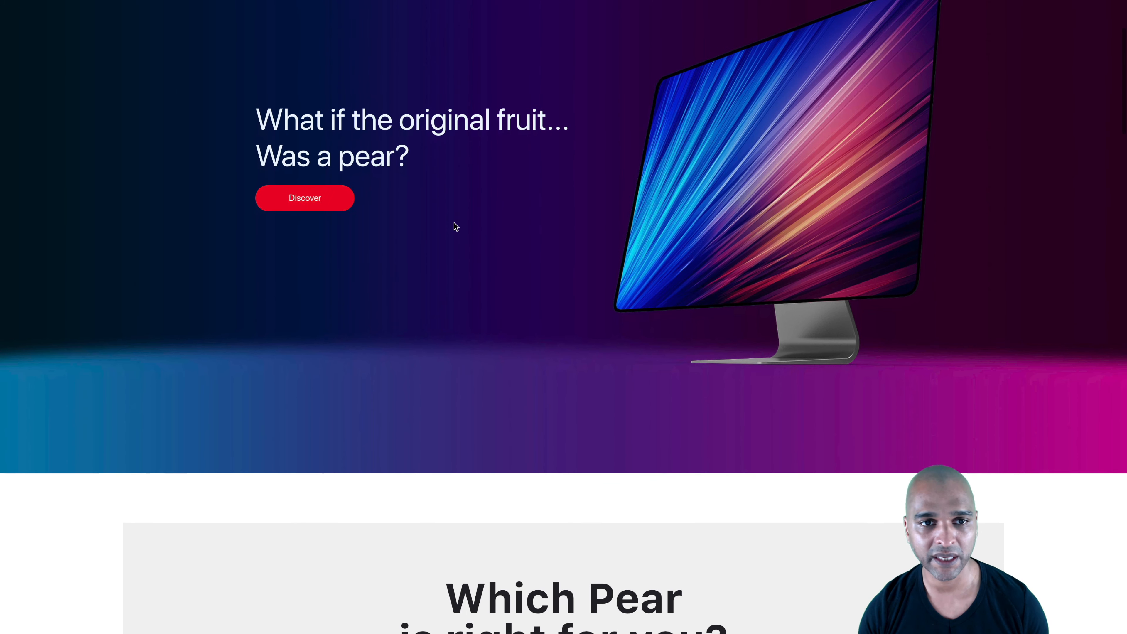
{"action": "scroll", "coordinate": [456, 172], "scroll_direction": "up", "scroll_amount": 1}
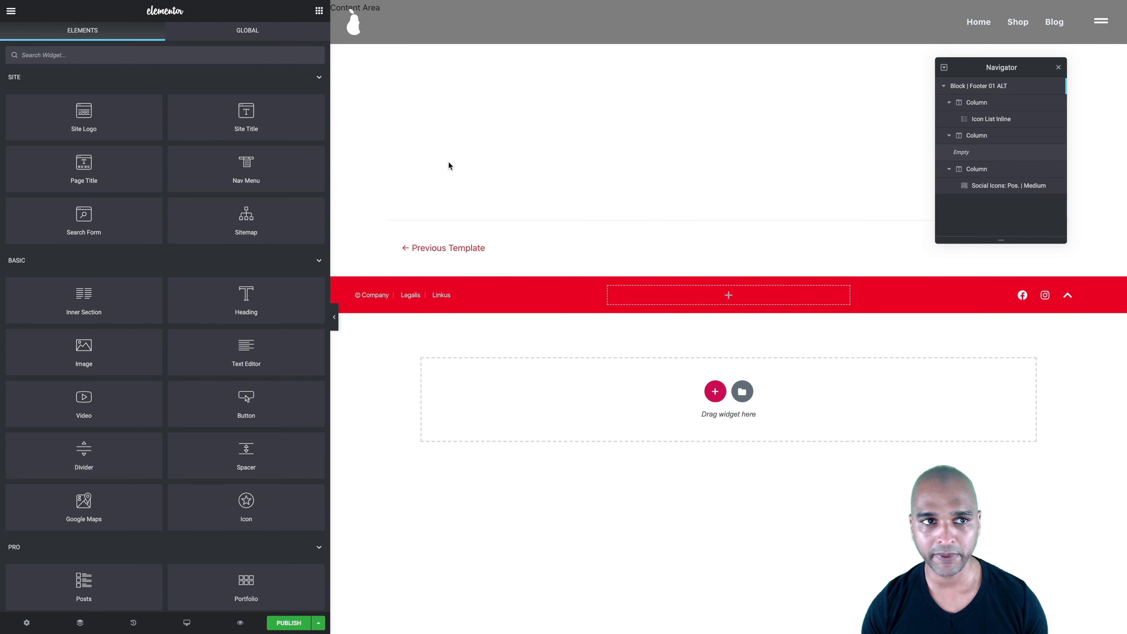
Add an HTML widget to the footer's middle column with a scroll script setting the "navbar" element's top to 0 or -200px
{"action": "left_click", "coordinate": [261, 53]}
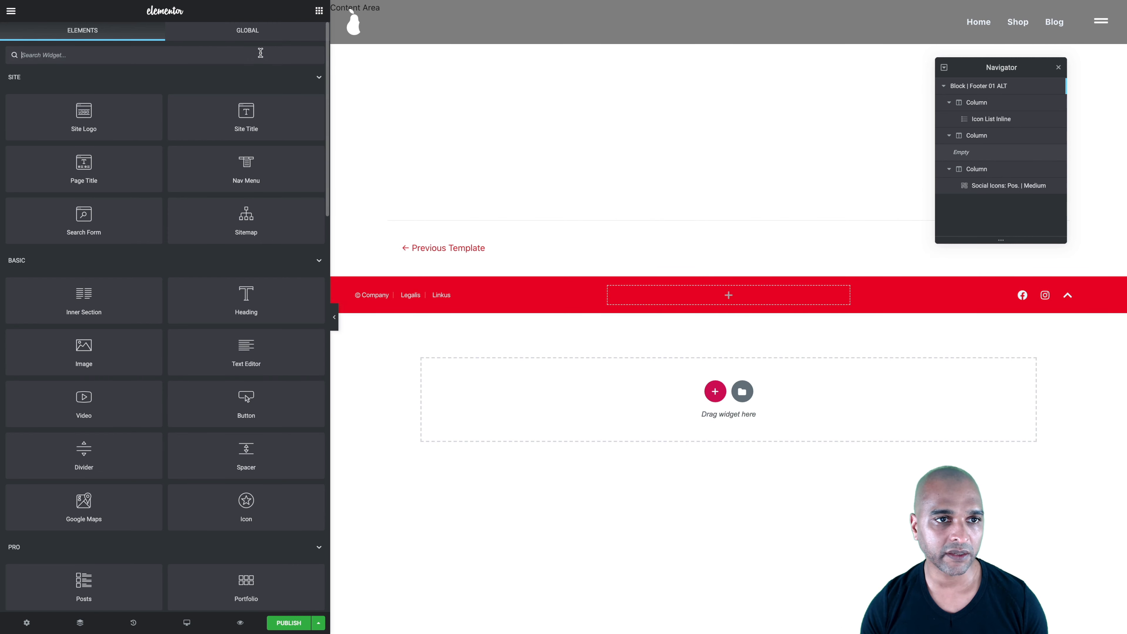
{"action": "type", "text": "html"}
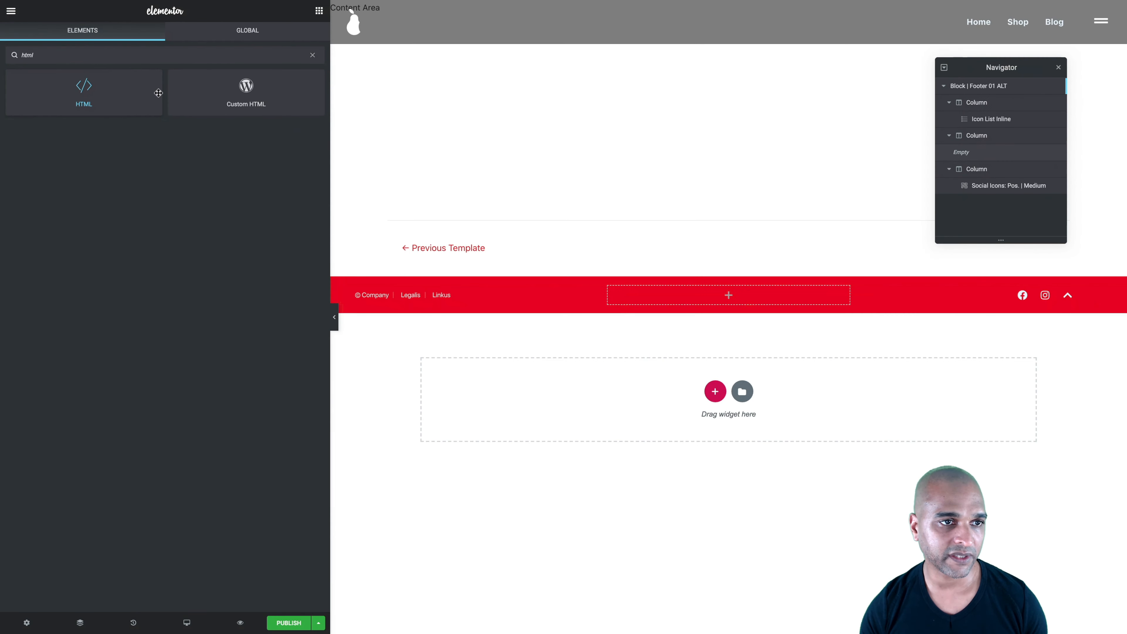
{"action": "left_click_drag", "start_coordinate": [83, 86], "coordinate": [697, 297]}
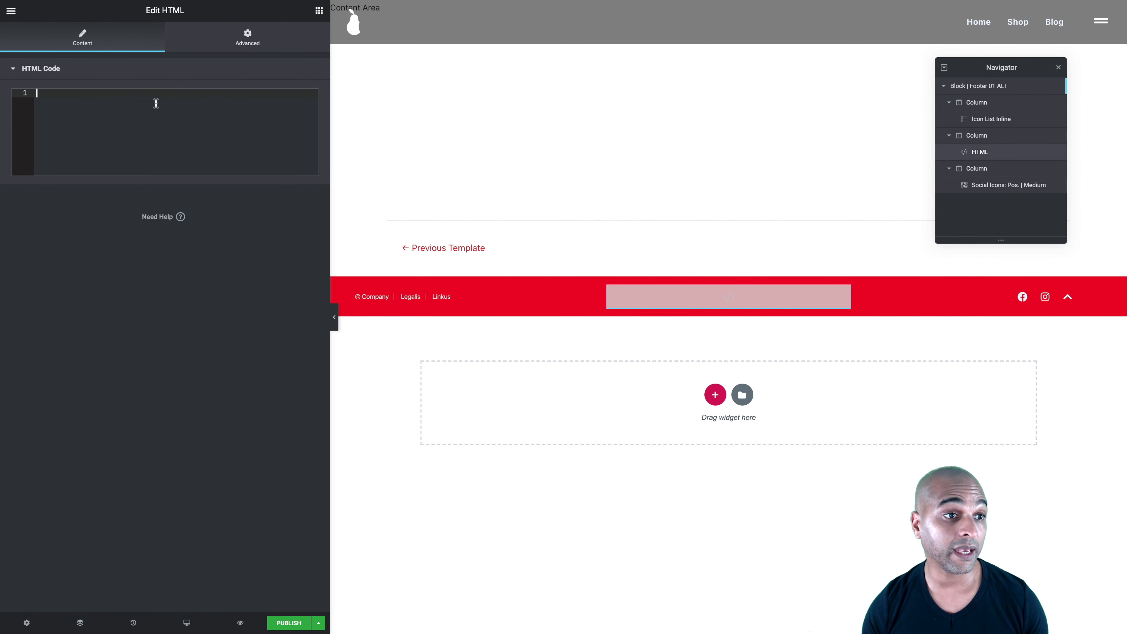
{"action": "type", "text": "<script> var prevScrollpos = window.pageYOffset; window.onscroll = function() {   var currentScrollPos = window.pageYOffset;   if (prevScrollpos > currentScrollPos) {     document.getElementById(\"navbar\").style.top = \"0\";   } else {     document.getElementById(\"navbar\").style.top = \"-200px\";   }   prevScrollpos = currentScrollPos; } </script>"}
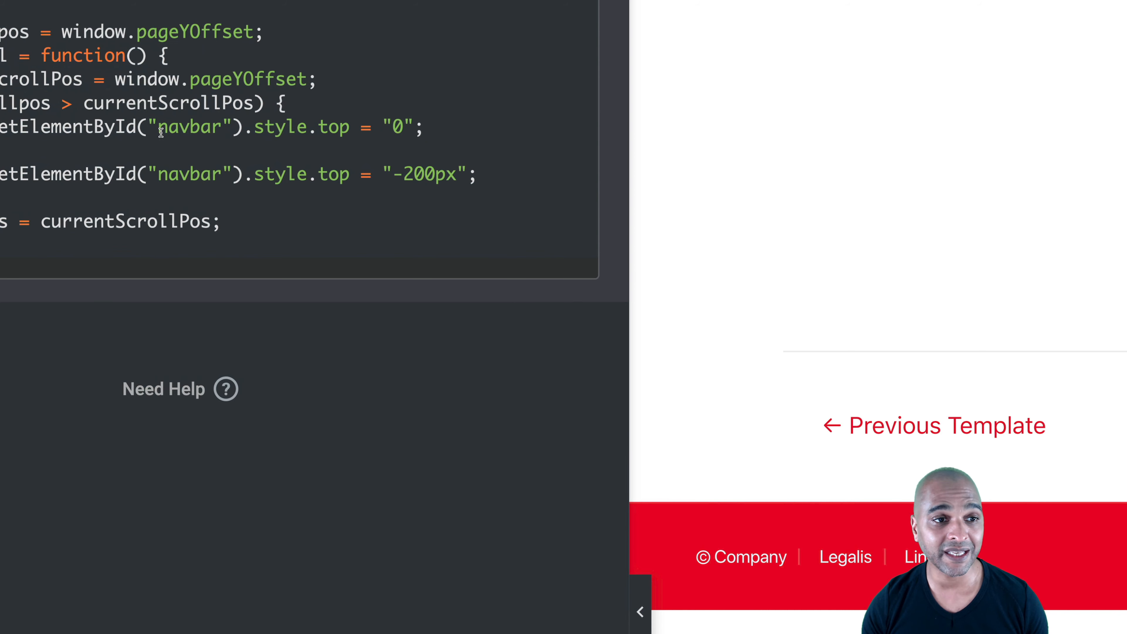
Review the "navbar" ID in the scroll script and publish the footer template
{"action": "left_click_drag", "start_coordinate": [162, 125], "coordinate": [229, 126]}
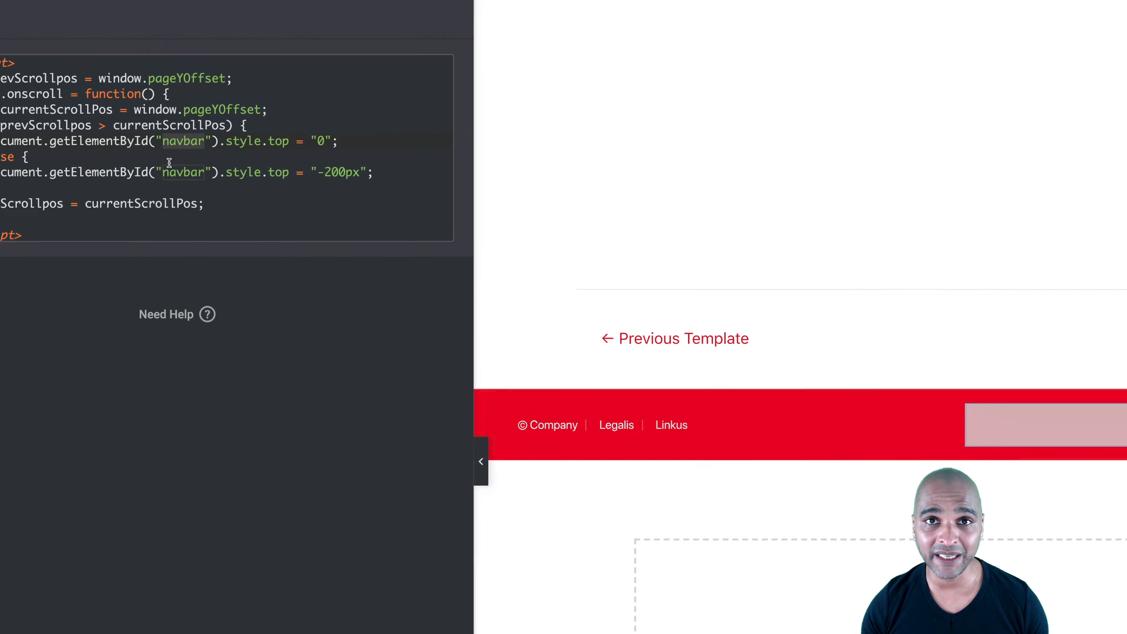
{"action": "left_click", "coordinate": [178, 158]}
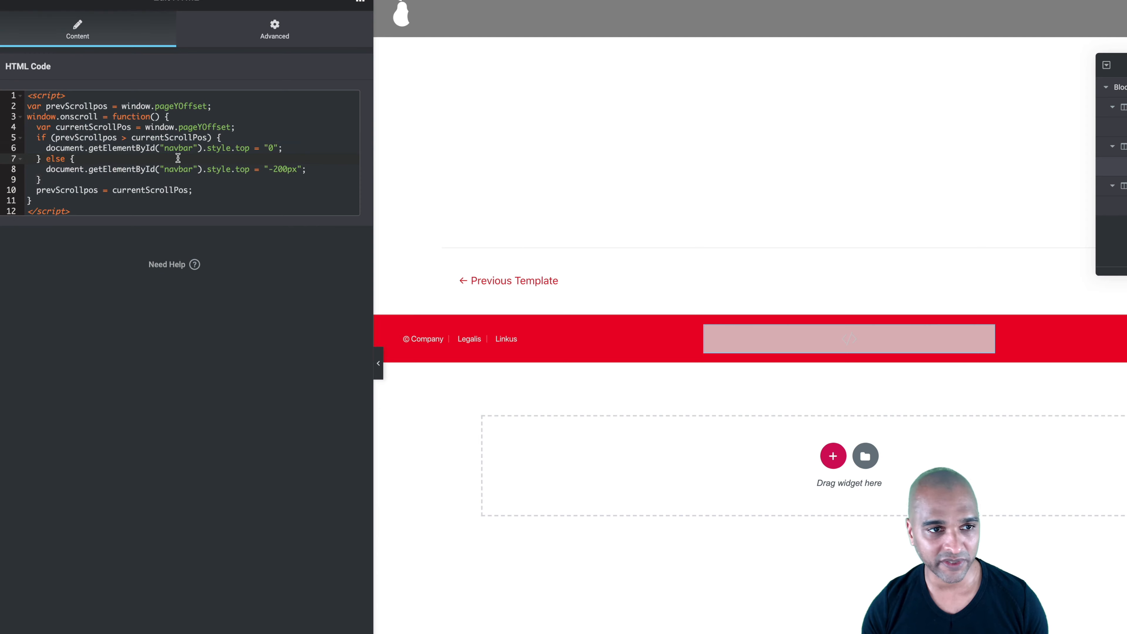
{"action": "left_click", "coordinate": [288, 623]}
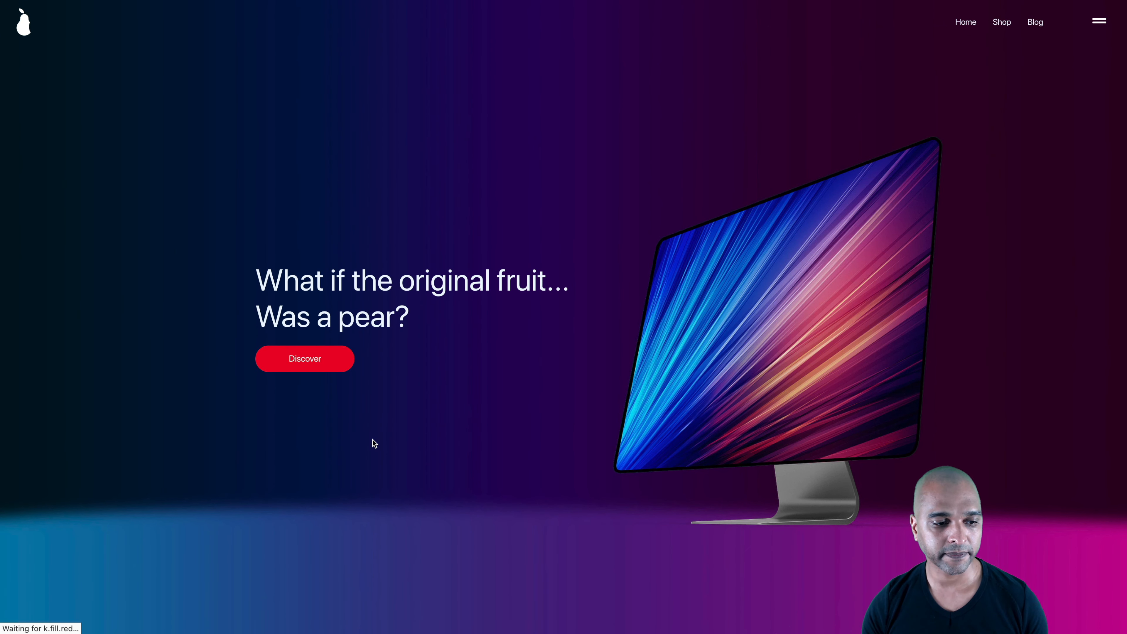
Test the header's scroll behavior on the front-end page and open the full-screen popup menu from its menu icon
{"action": "scroll", "coordinate": [374, 444], "scroll_direction": "down", "scroll_amount": 4}
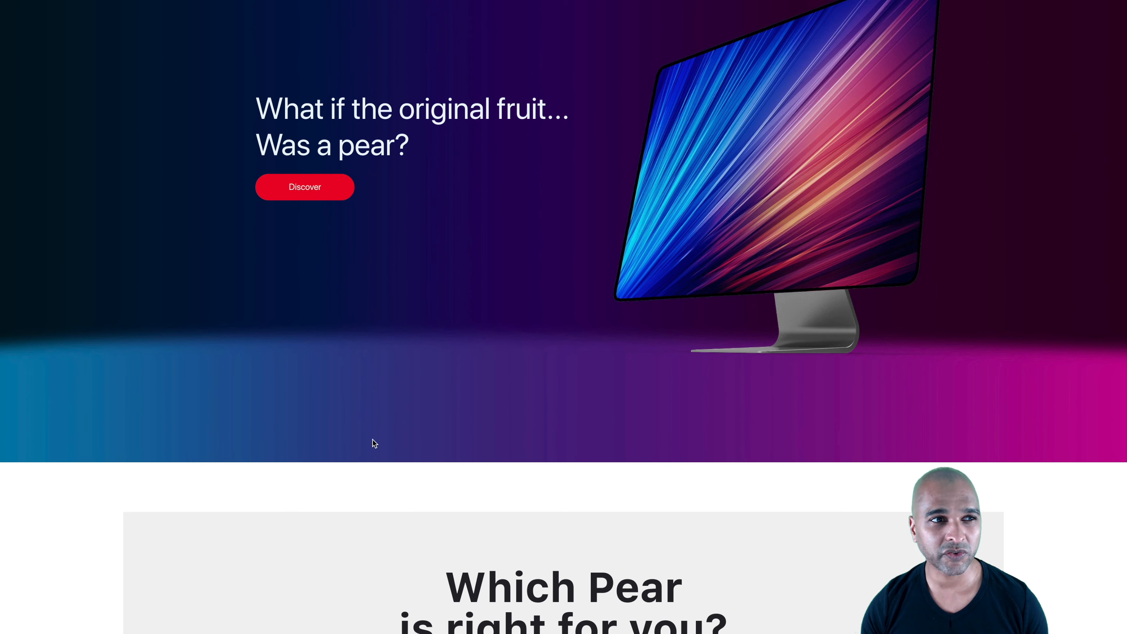
{"action": "scroll", "coordinate": [373, 439], "scroll_direction": "up", "scroll_amount": 3}
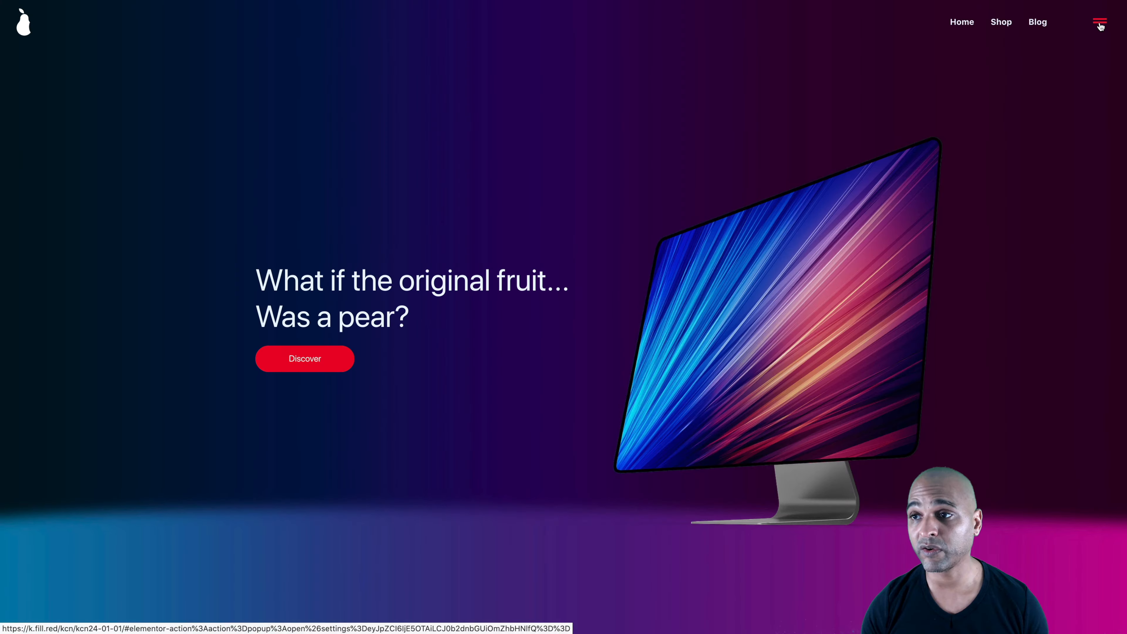
{"action": "left_click", "coordinate": [1100, 24]}
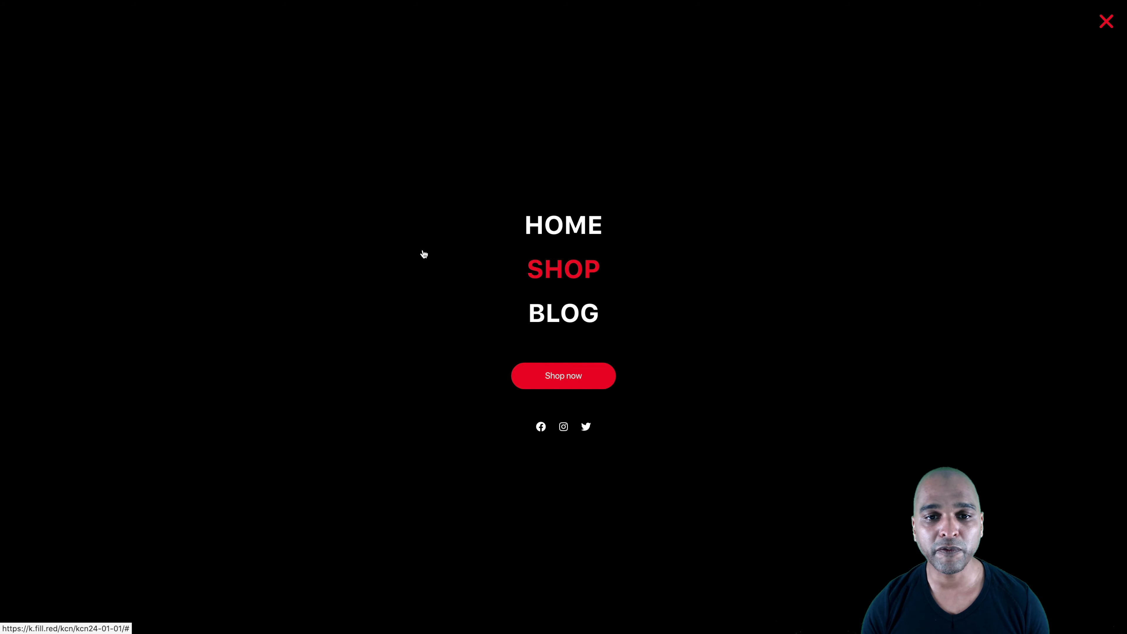
Close the full-screen popup on the front-end page and reopen it from the header's menu icon
{"action": "left_click", "coordinate": [424, 254]}
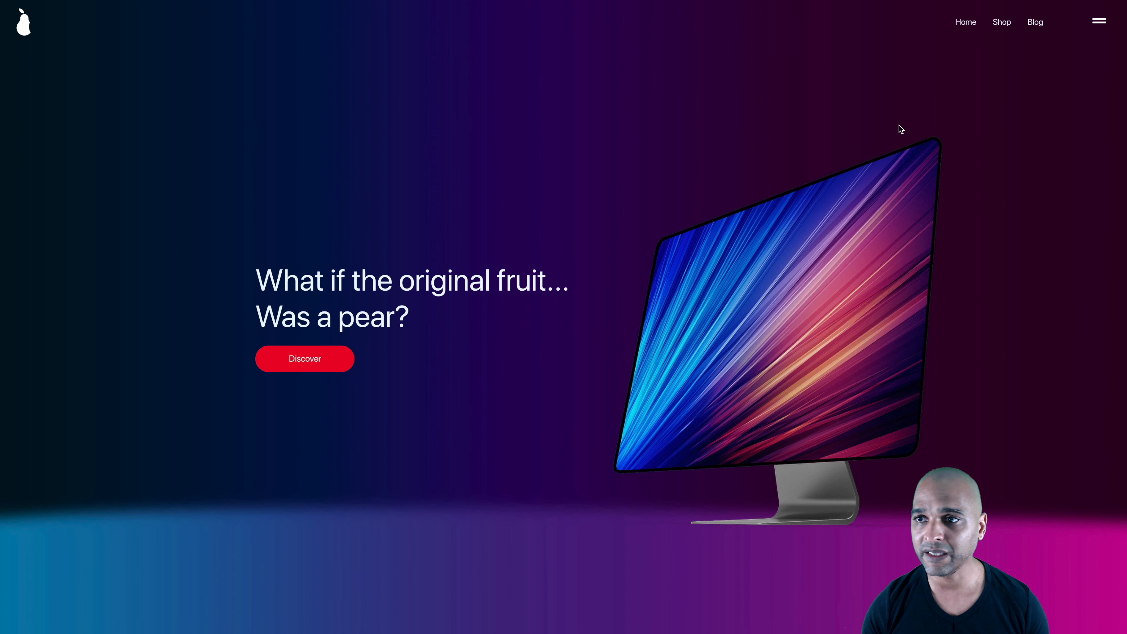
{"action": "left_click", "coordinate": [1101, 24]}
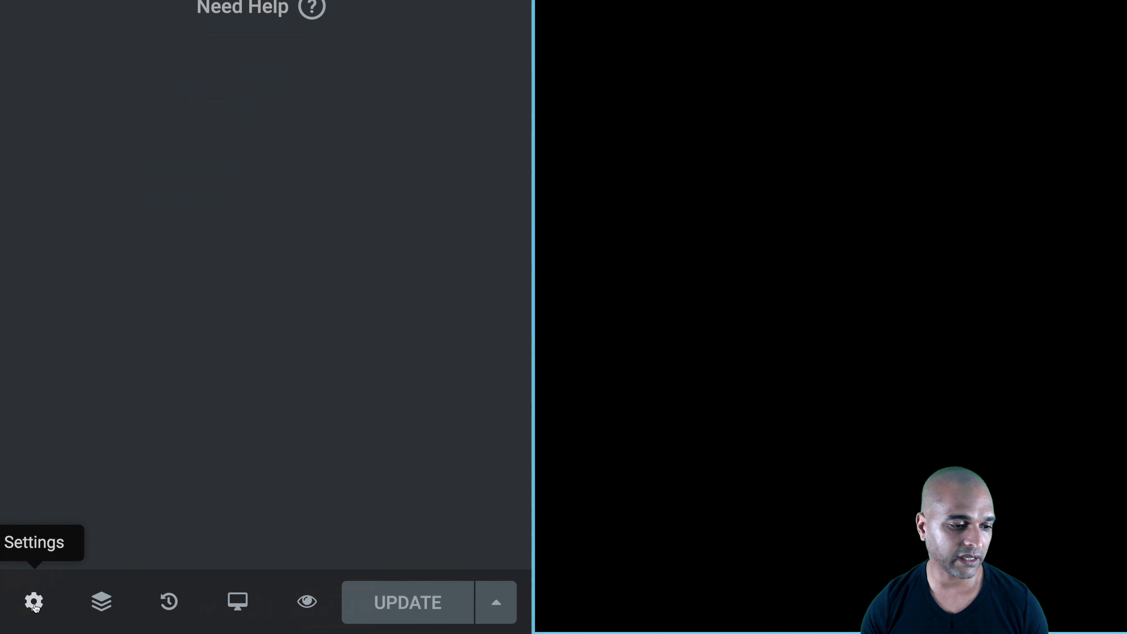
Set the popup's background color to semi-transparent black #000000C2 in the popup settings
{"action": "left_click", "coordinate": [35, 605]}
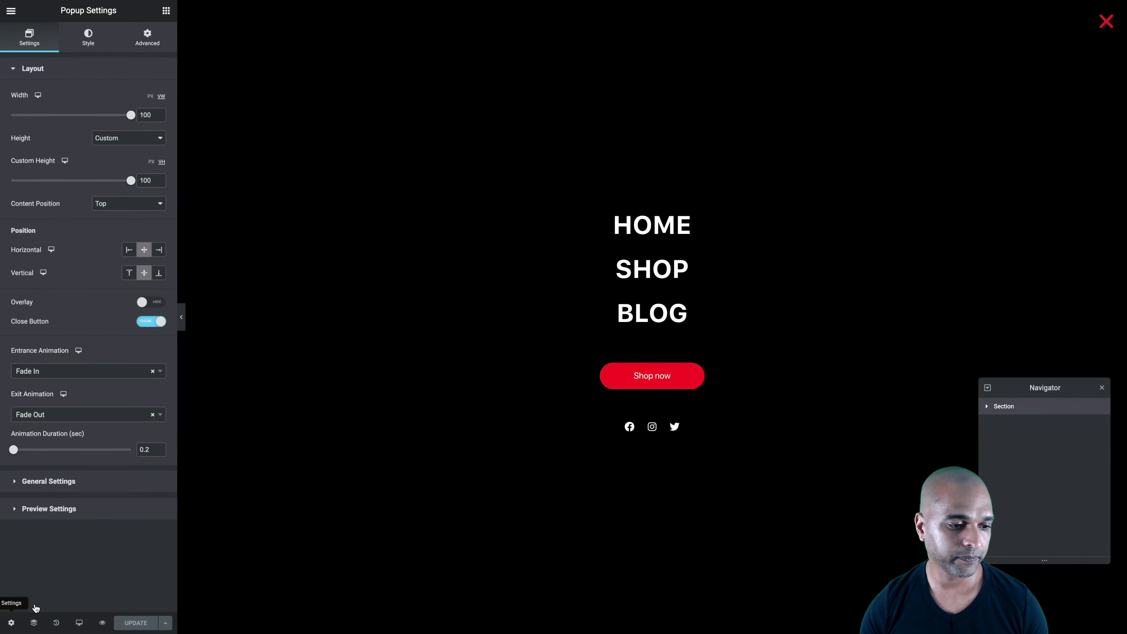
{"action": "left_click", "coordinate": [79, 50]}
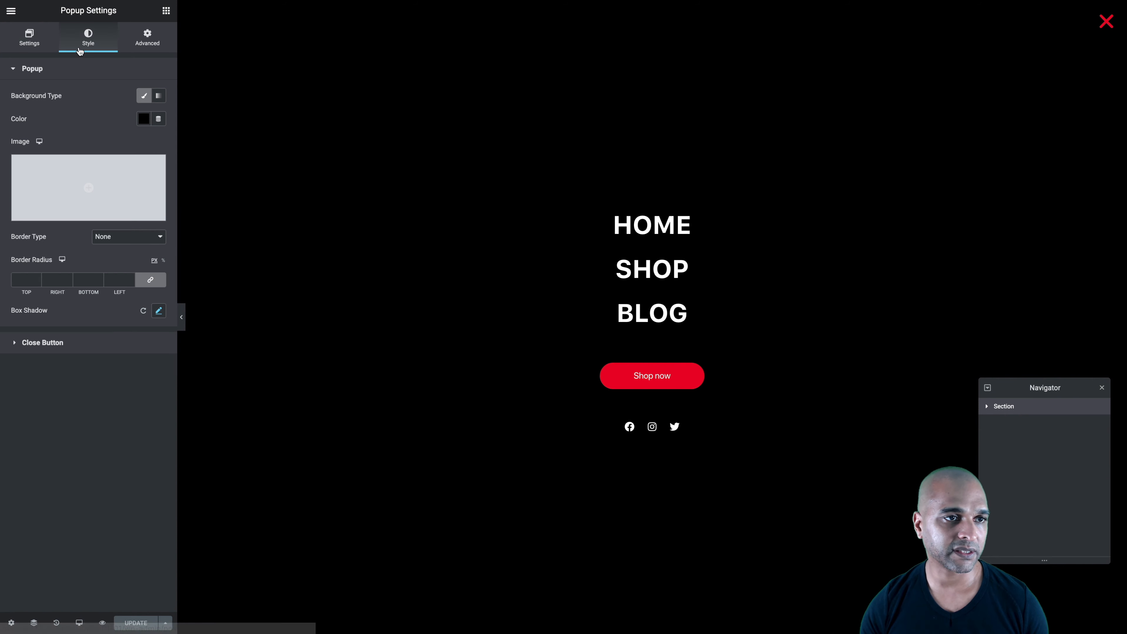
{"action": "left_click", "coordinate": [143, 119]}
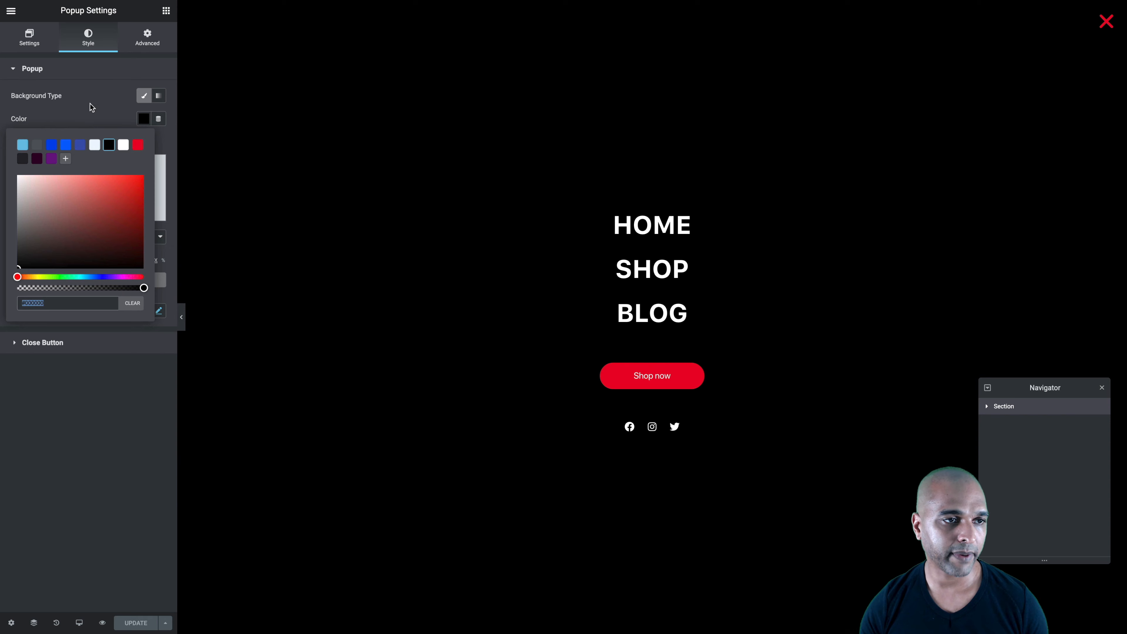
{"action": "left_click", "coordinate": [141, 288]}
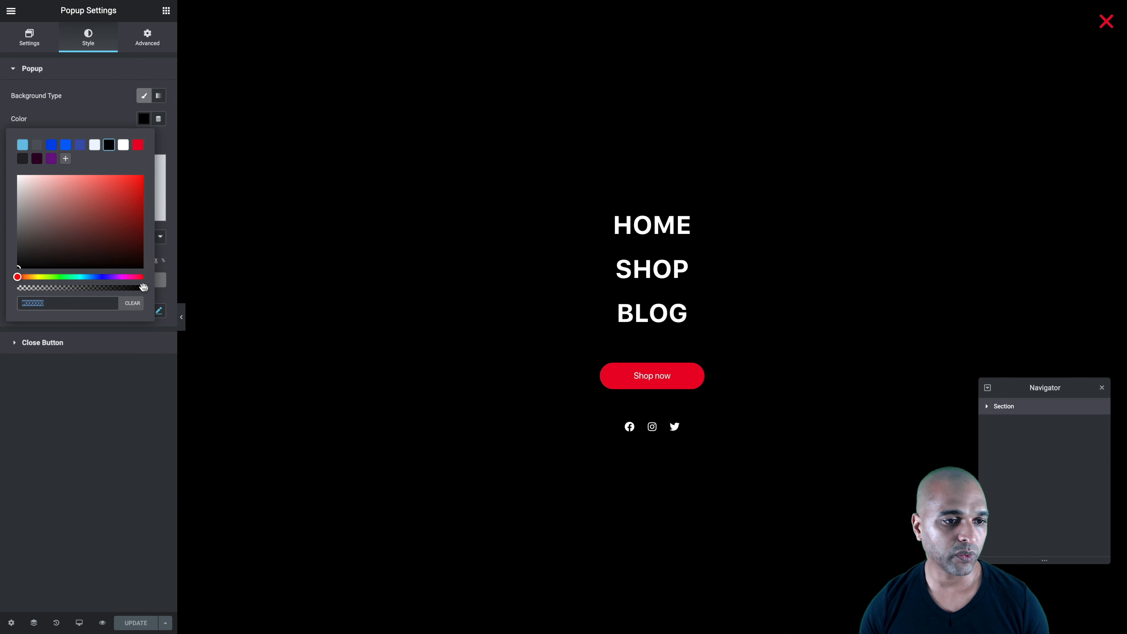
{"action": "left_click_drag", "start_coordinate": [124, 289], "coordinate": [114, 288]}
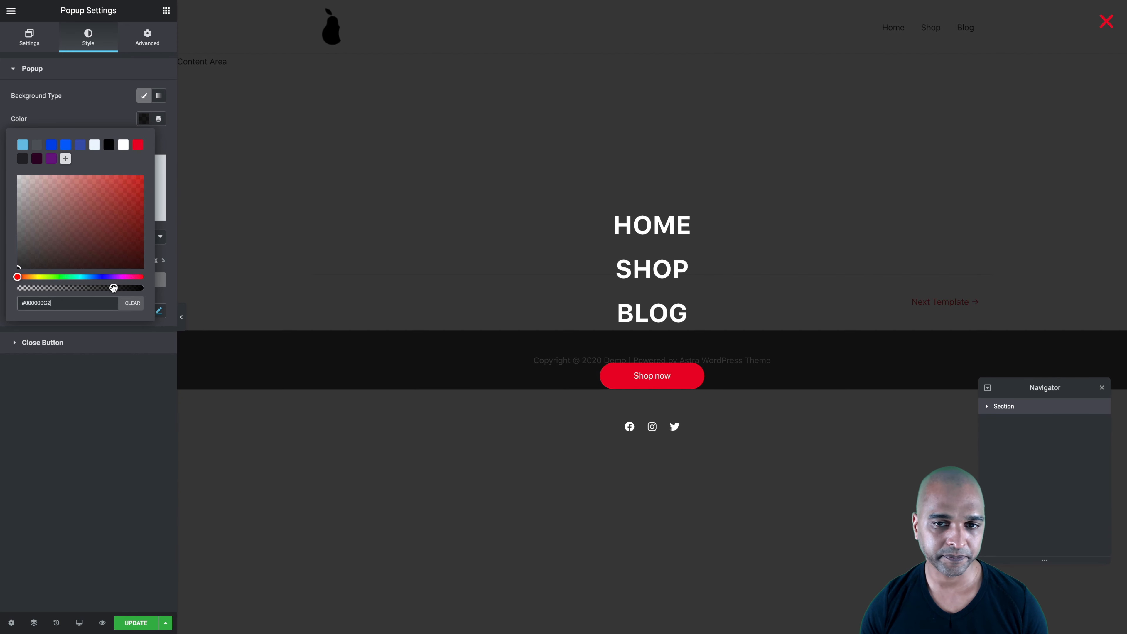
{"action": "left_click", "coordinate": [64, 512]}
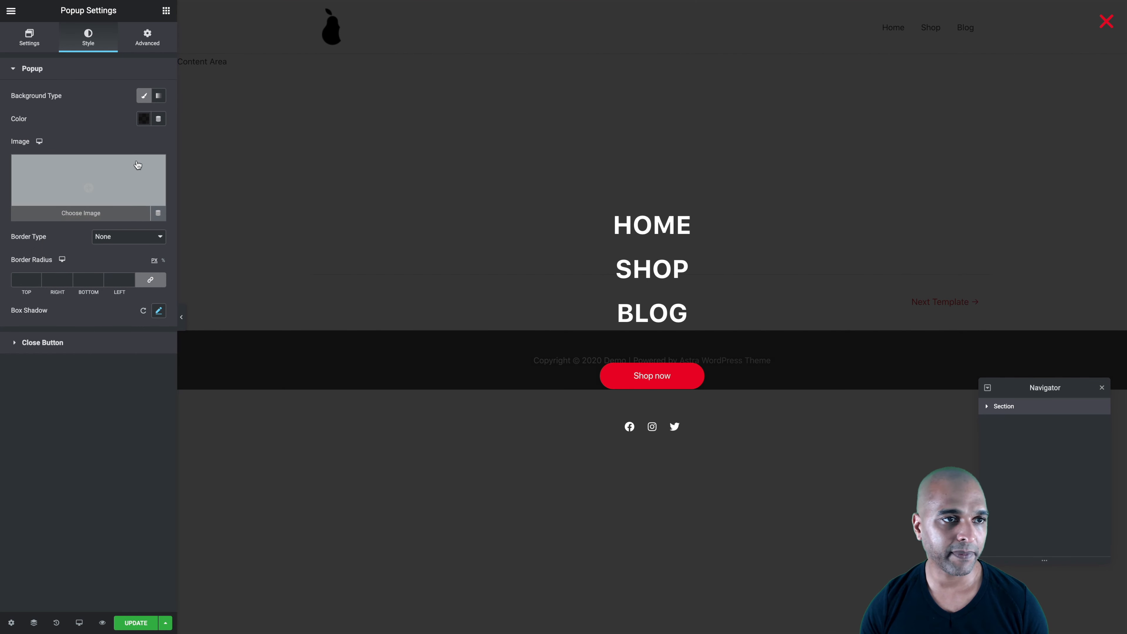
Add the custom CSS "selector {backdrop-filter: blur(5px);}" to the popup and update the template
{"action": "left_click", "coordinate": [146, 42]}
{"action": "left_click", "coordinate": [29, 427]}
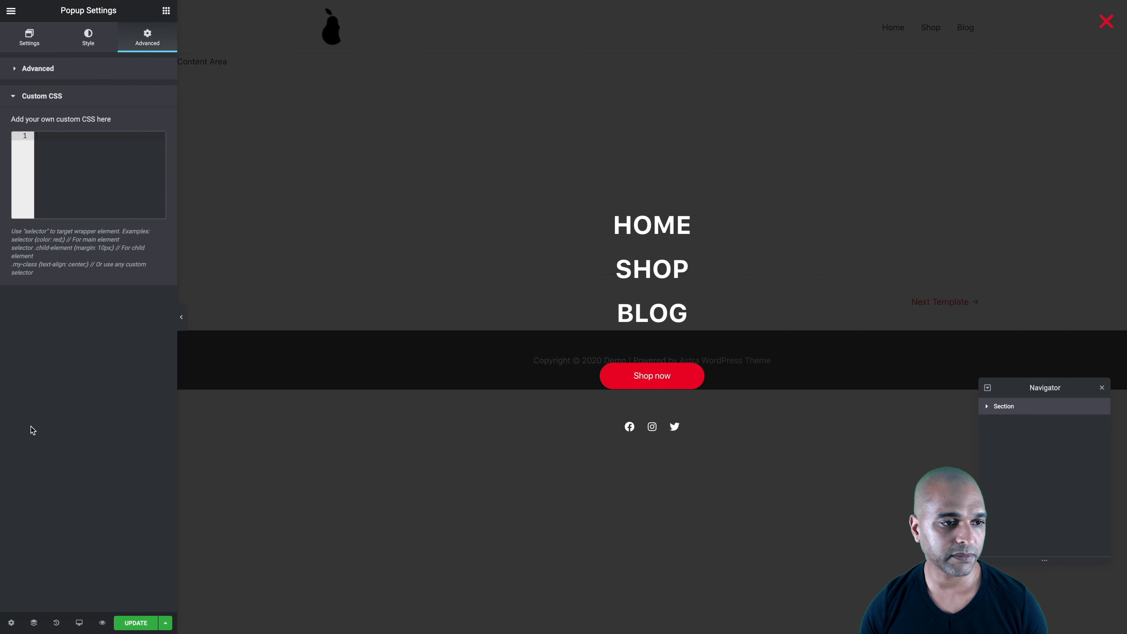
{"action": "left_click", "coordinate": [103, 161]}
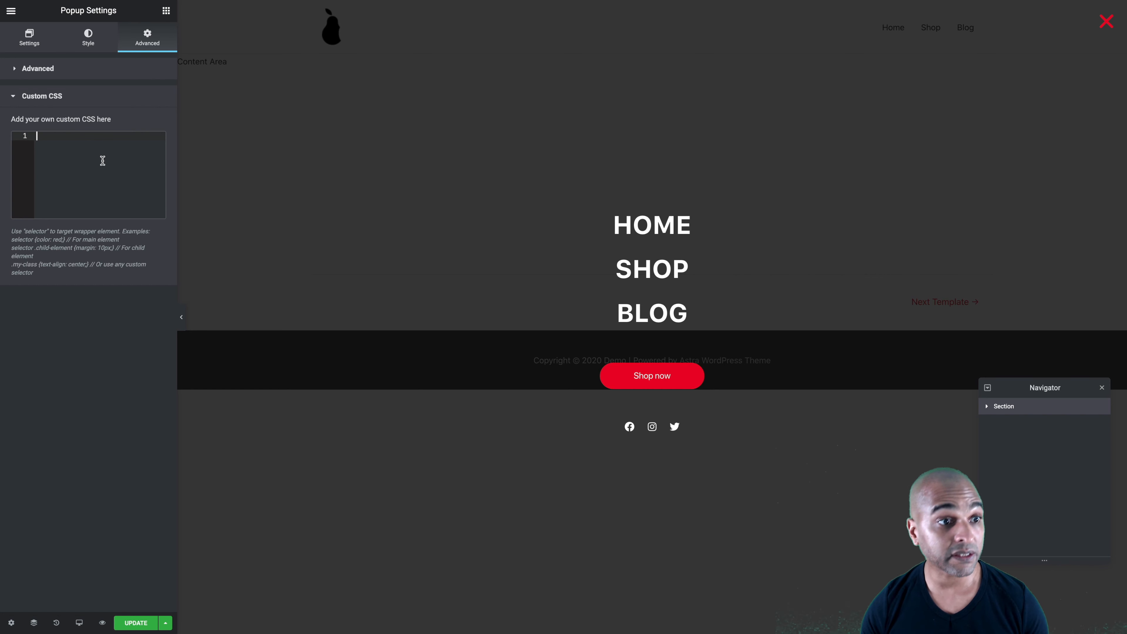
{"action": "type", "text": "selector {backdrop-filter: blur(5px);}"}
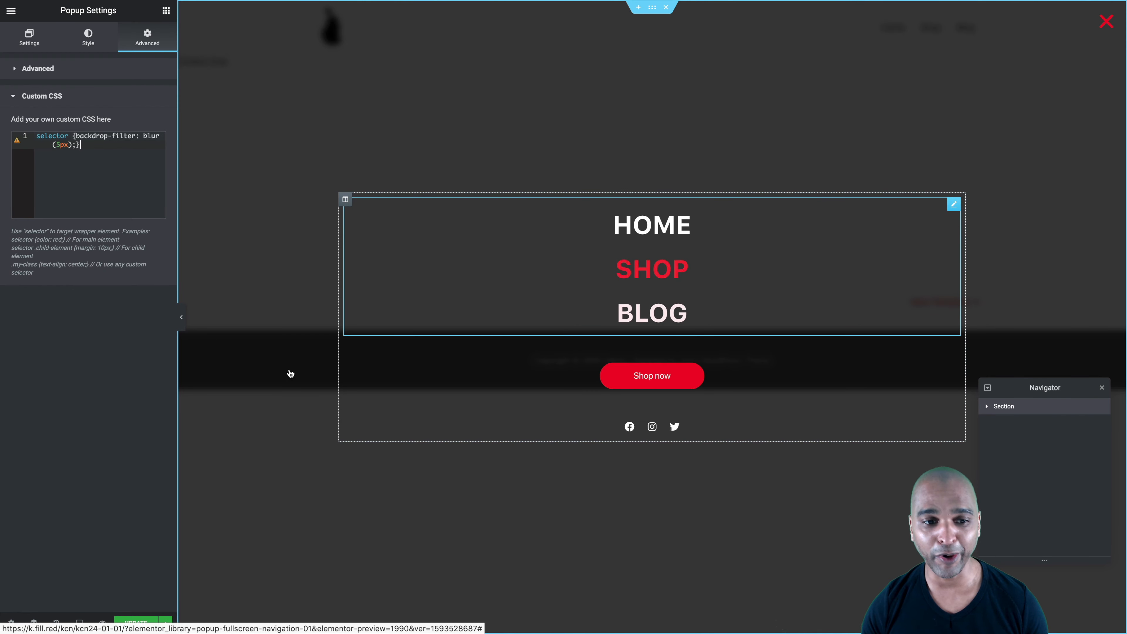
{"action": "left_click", "coordinate": [136, 623]}
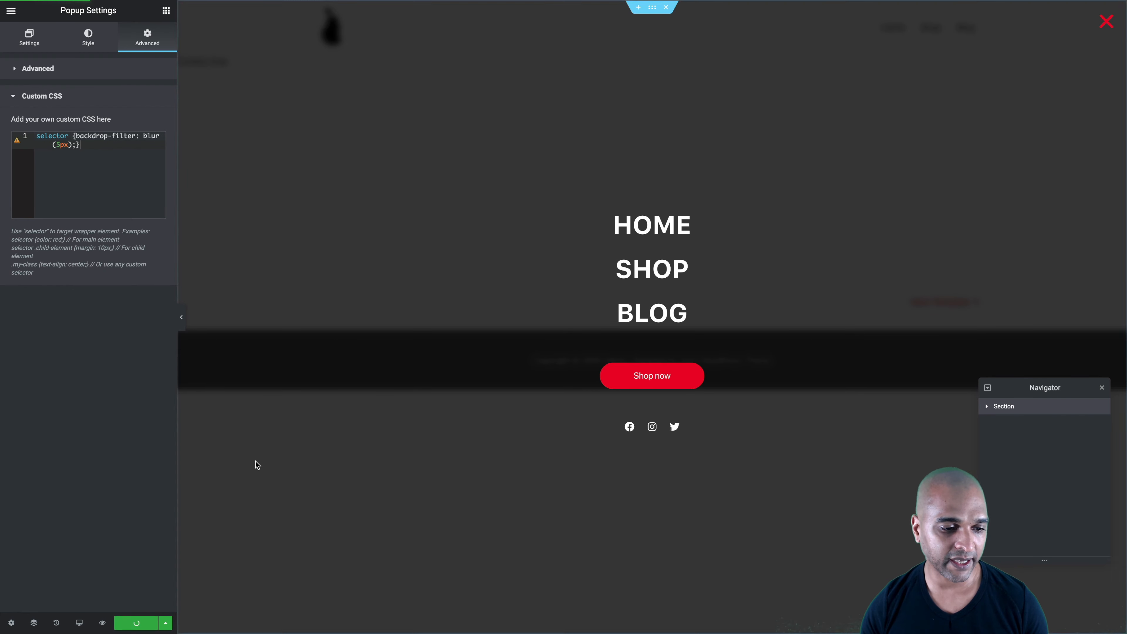
Switch to the front-end page and open and close the popup twice to check its background
{"action": "key", "text": "ctrl+Left"}
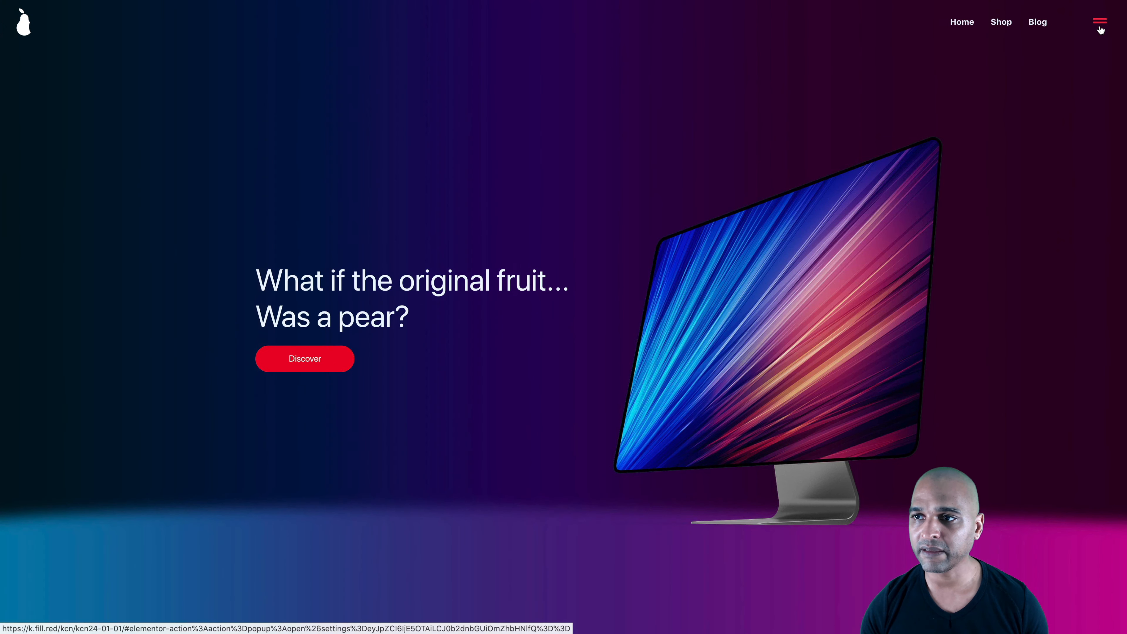
{"action": "left_click", "coordinate": [1100, 24]}
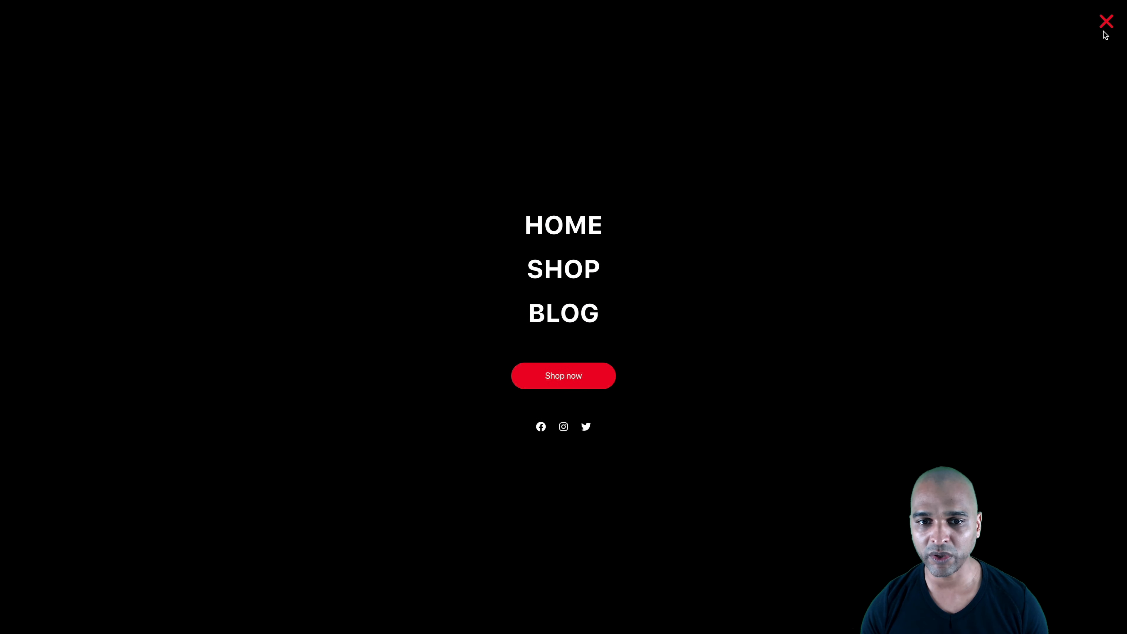
{"action": "left_click", "coordinate": [1107, 22]}
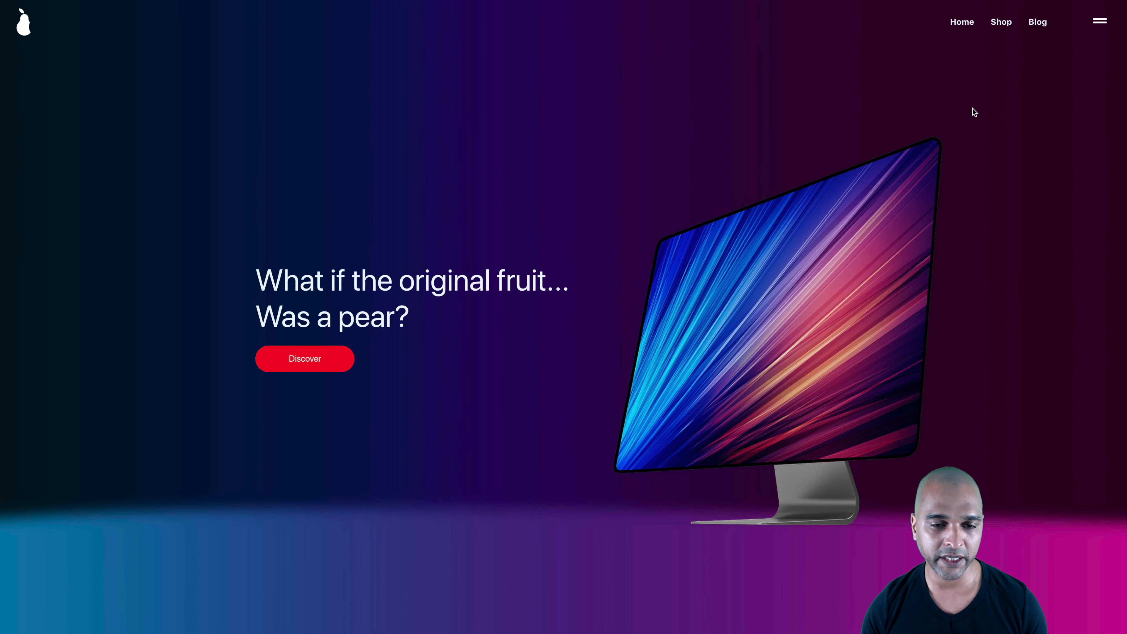
{"action": "left_click", "coordinate": [1101, 28]}
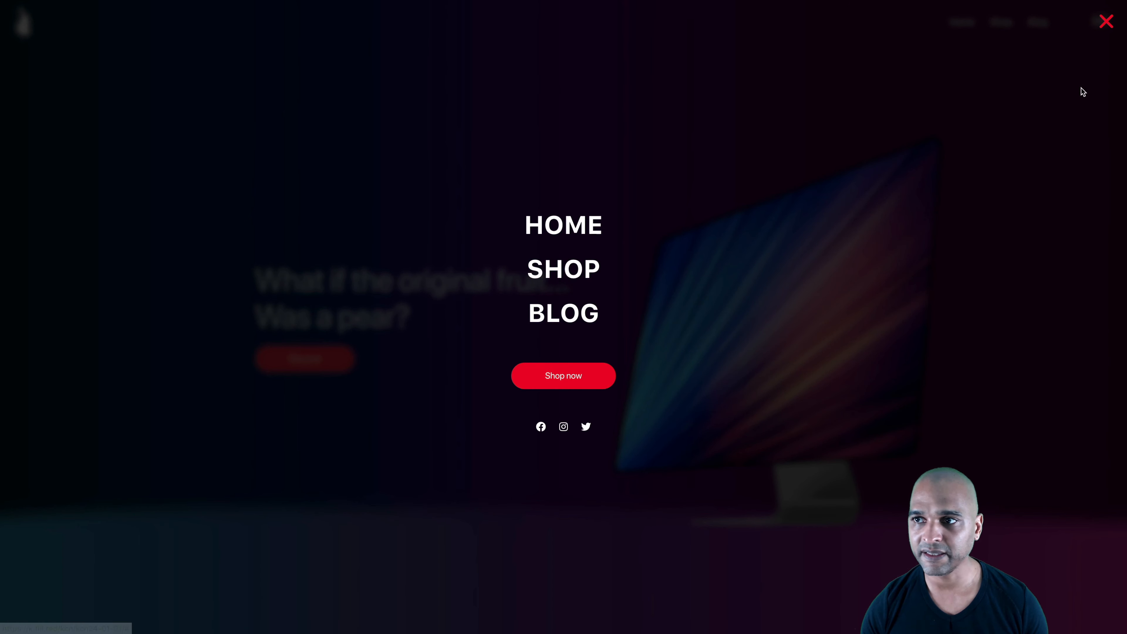
{"action": "left_click", "coordinate": [1106, 22]}
Test the header on the page by scrolling down and back up, and open the popup from the reappearing menu icon
{"action": "scroll", "coordinate": [847, 260], "scroll_direction": "down", "scroll_amount": 10}
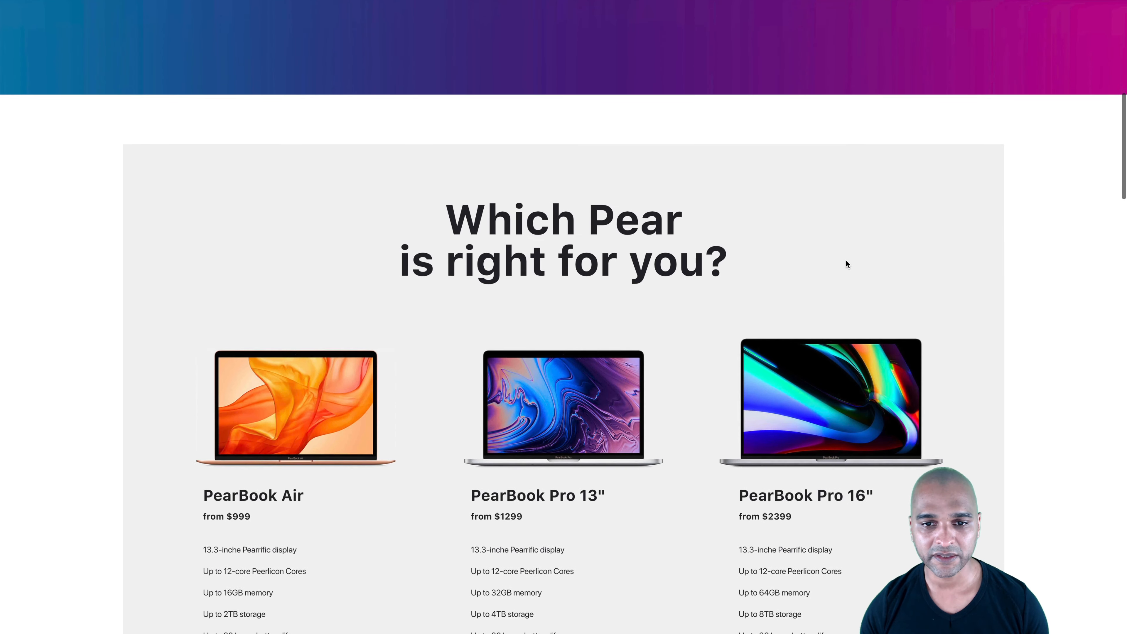
{"action": "scroll", "coordinate": [846, 260], "scroll_direction": "up", "scroll_amount": 1}
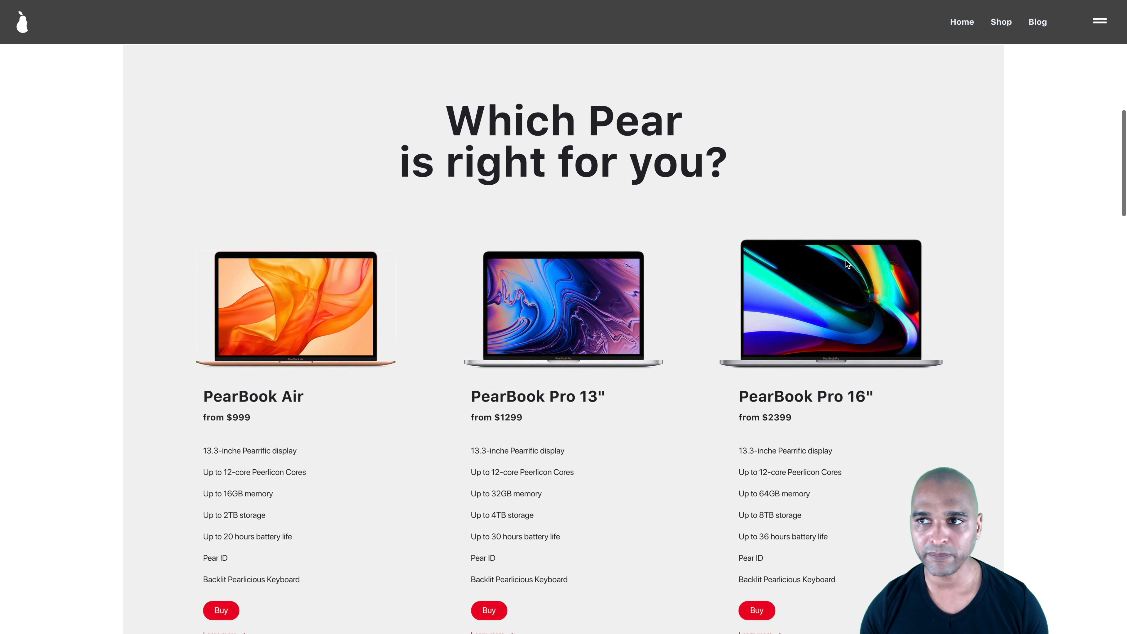
{"action": "left_click", "coordinate": [1100, 24]}
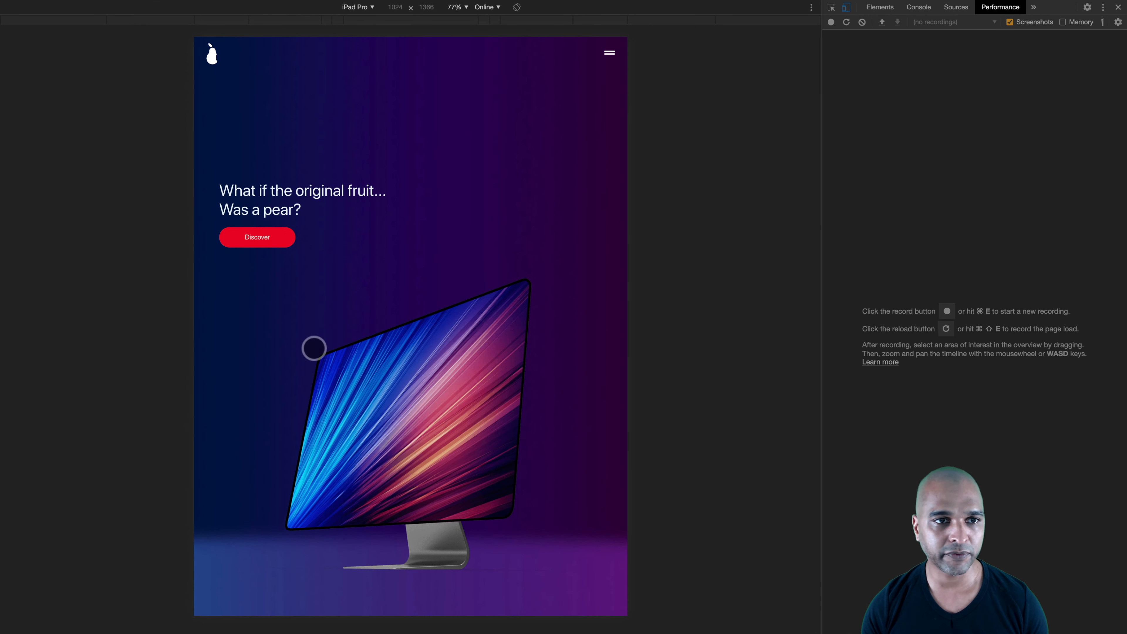
Test the header's scroll behavior in the iPad Pro preview and open the popup from its menu icon
{"action": "scroll", "coordinate": [315, 348], "scroll_direction": "down", "scroll_amount": 5}
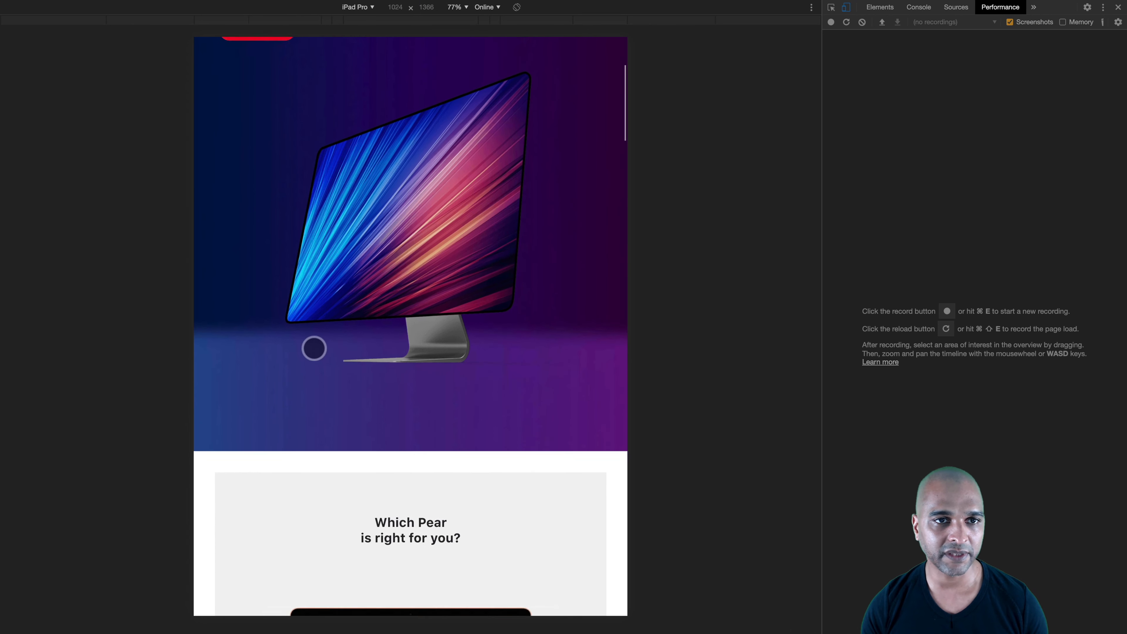
{"action": "scroll", "coordinate": [314, 349], "scroll_direction": "down", "scroll_amount": 2}
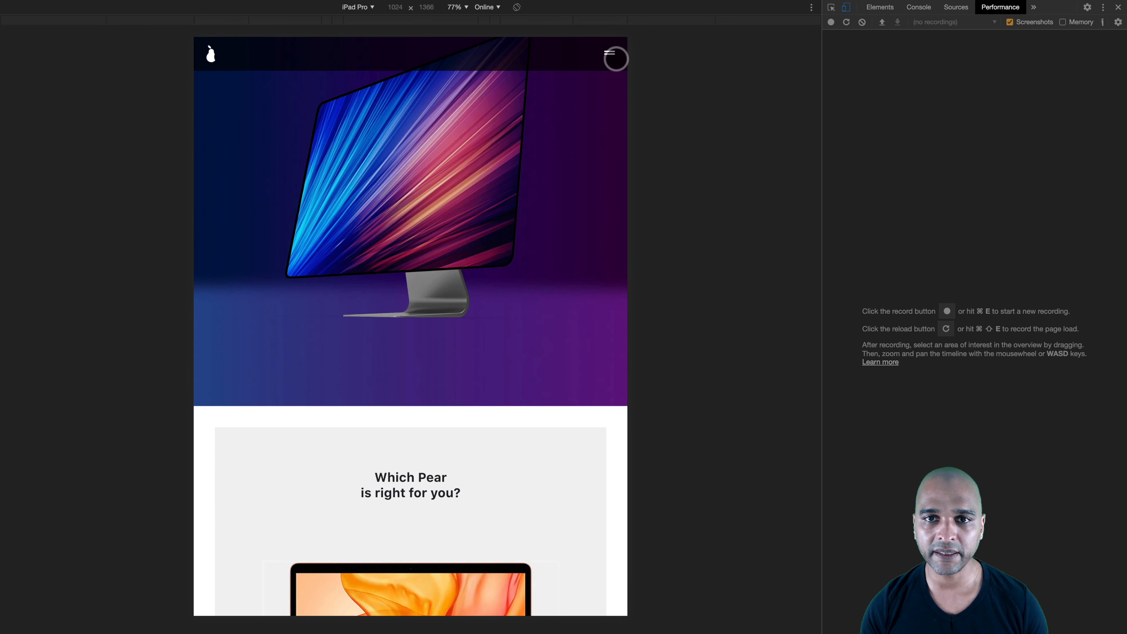
{"action": "left_click", "coordinate": [611, 54]}
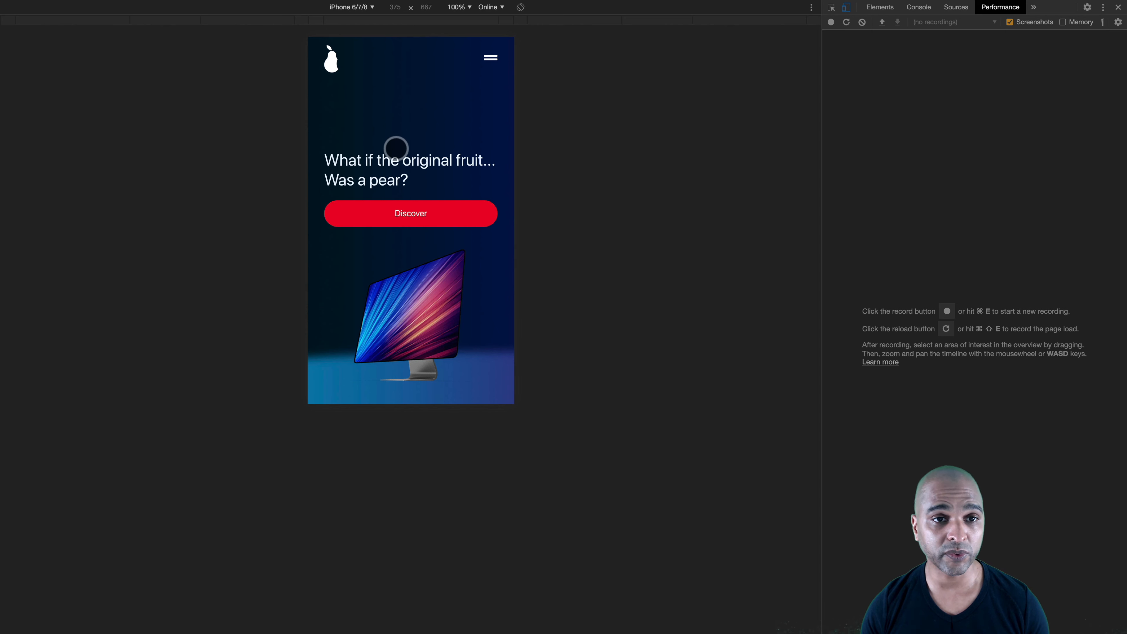
Test the header's scroll behavior in the iPhone 6/7/8 preview and open the popup from its menu icon
{"action": "scroll", "coordinate": [396, 148], "scroll_direction": "down", "scroll_amount": 5}
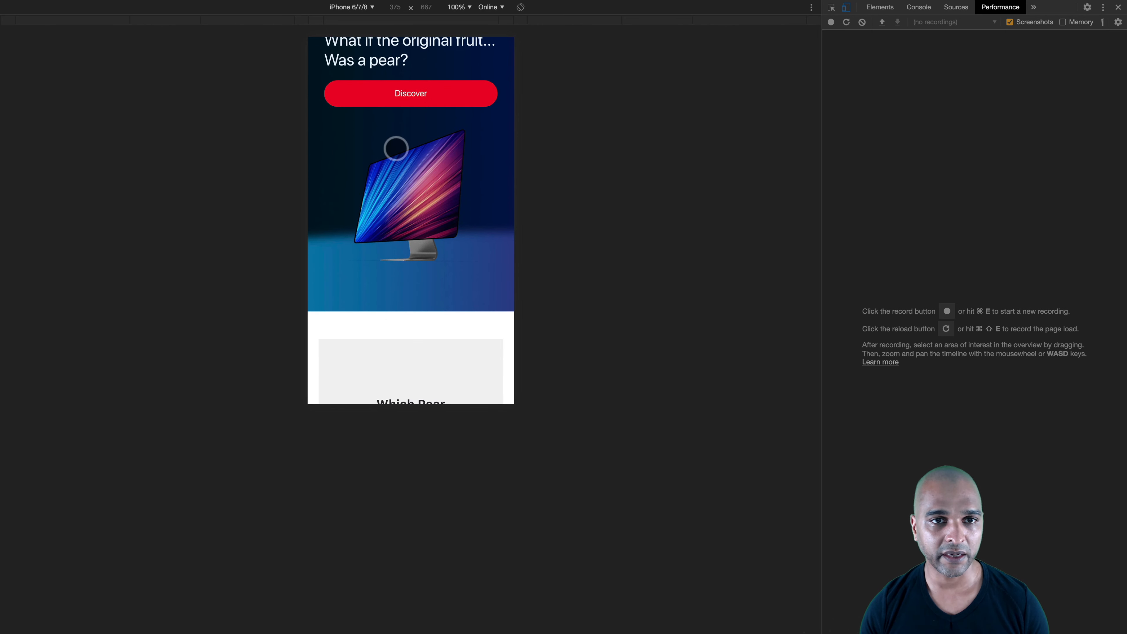
{"action": "scroll", "coordinate": [396, 148], "scroll_direction": "up", "scroll_amount": 2}
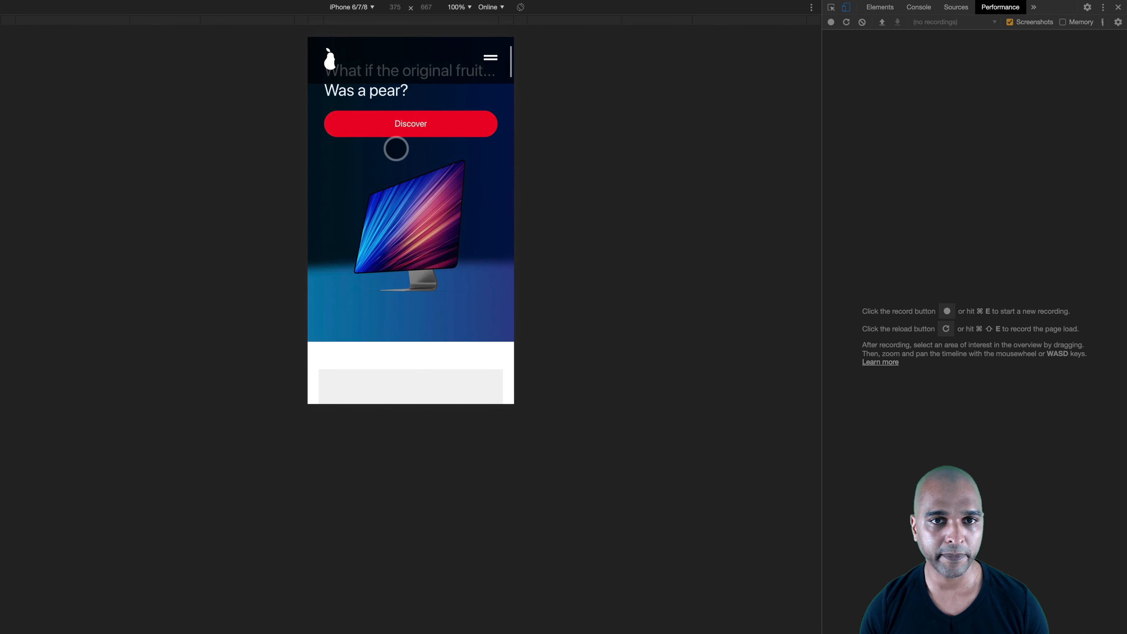
{"action": "left_click", "coordinate": [496, 66]}
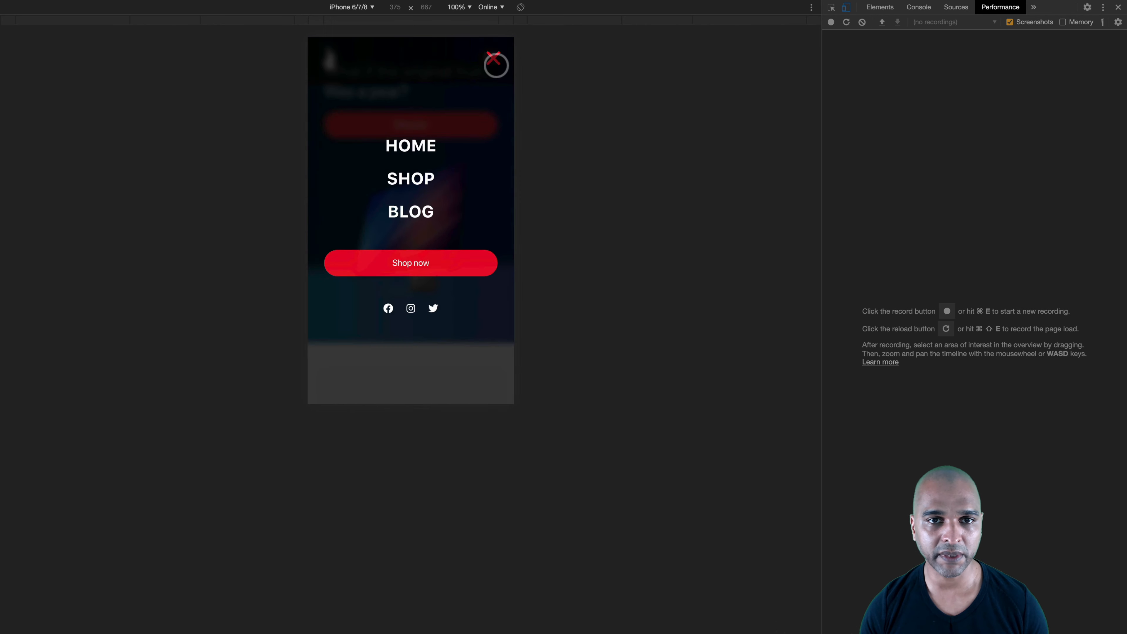